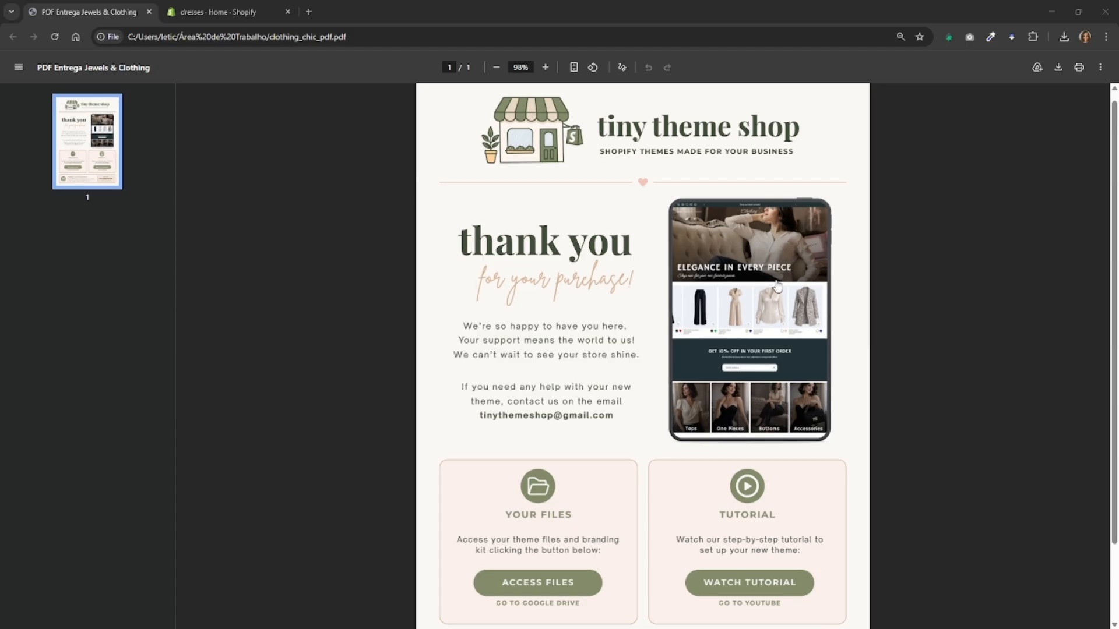
Open the demo store linked from the PDF's tablet mockup in a new tab and look through its home page.
right_click(729, 299)
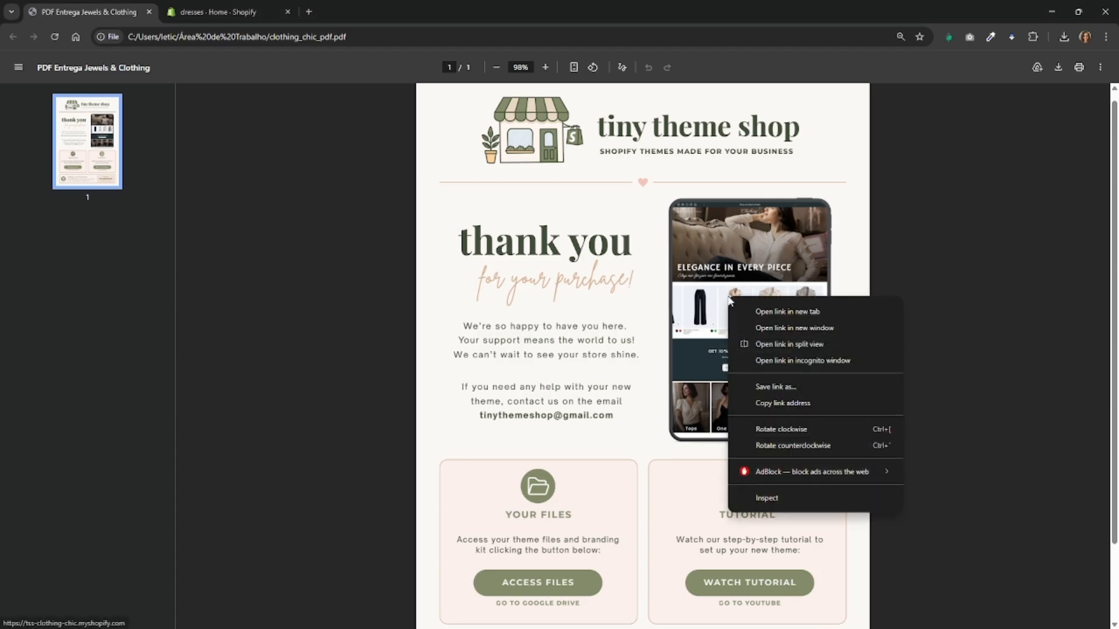
left_click(794, 314)
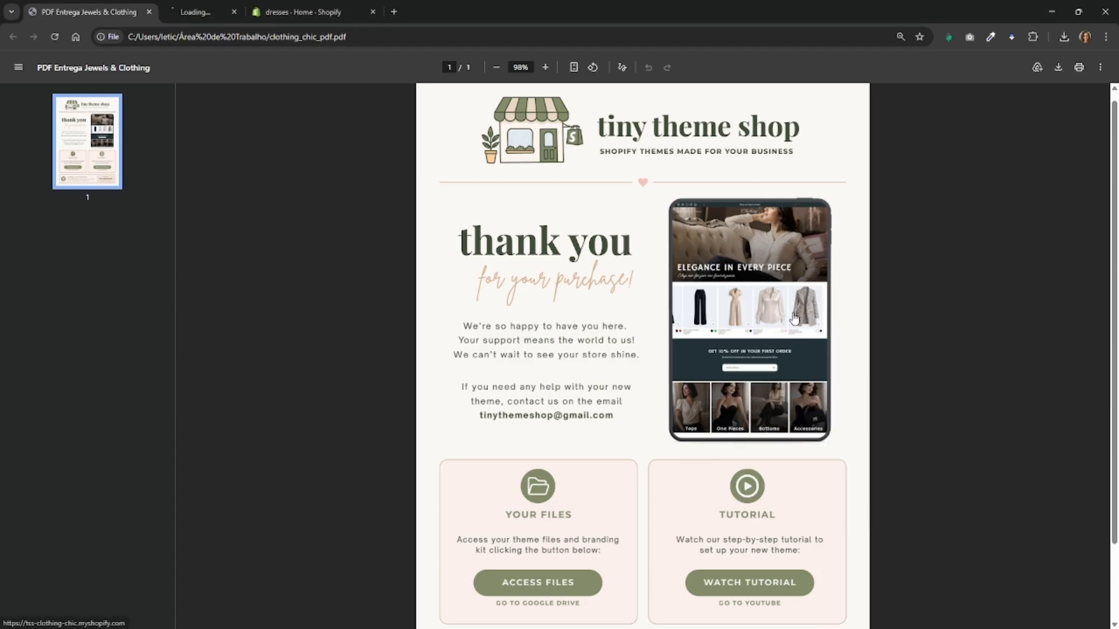
left_click(246, 17)
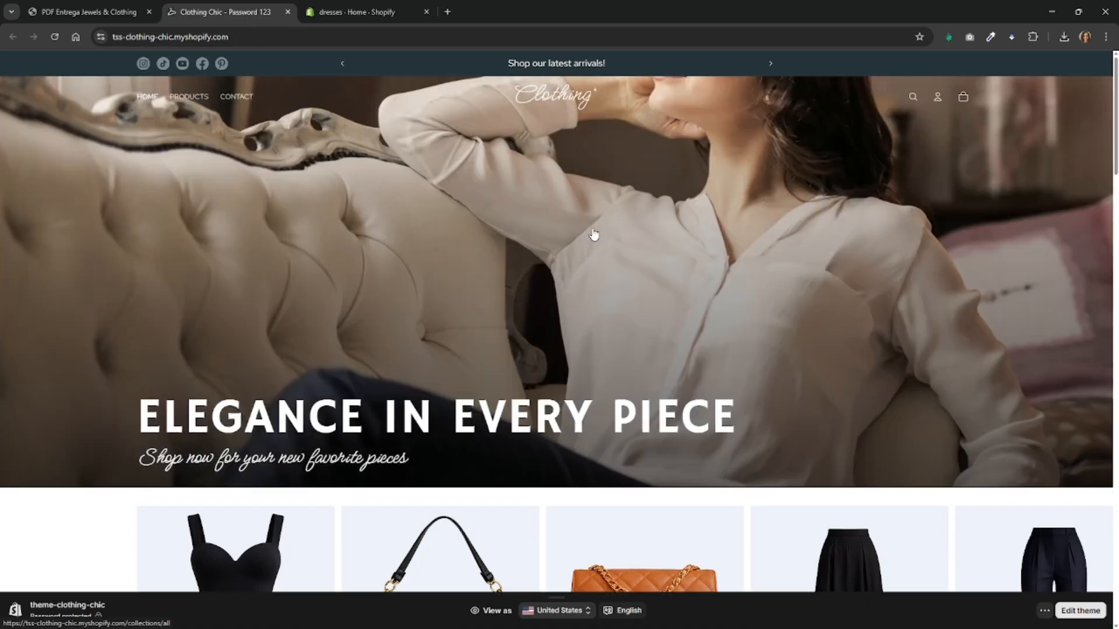
scroll(593, 234, "down", 15)
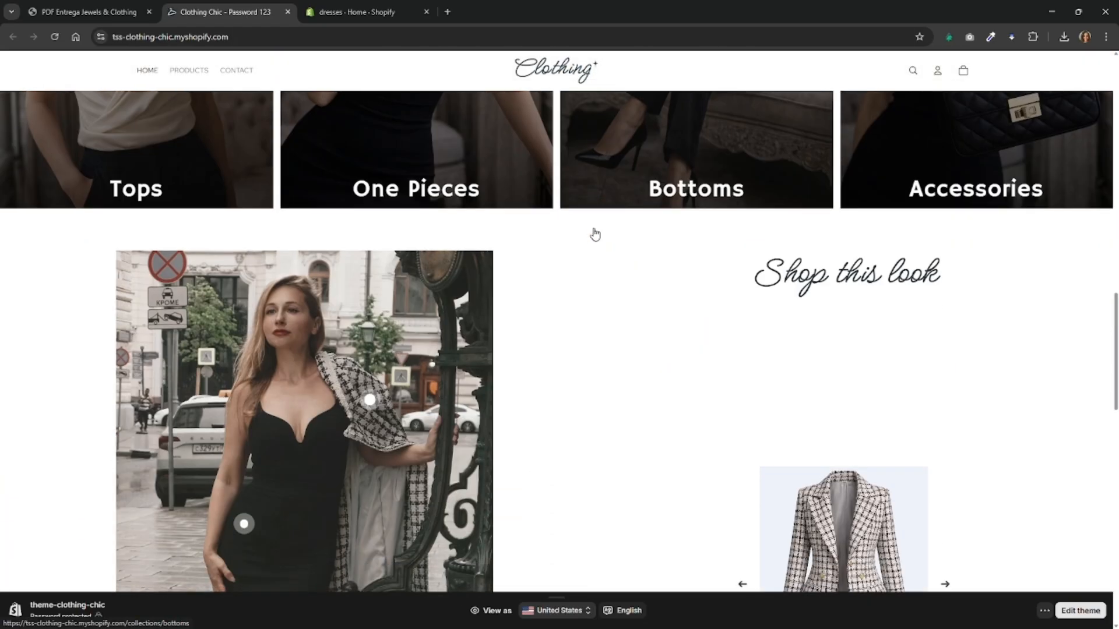
scroll(594, 234, "down", 8)
scroll(594, 234, "up", 14)
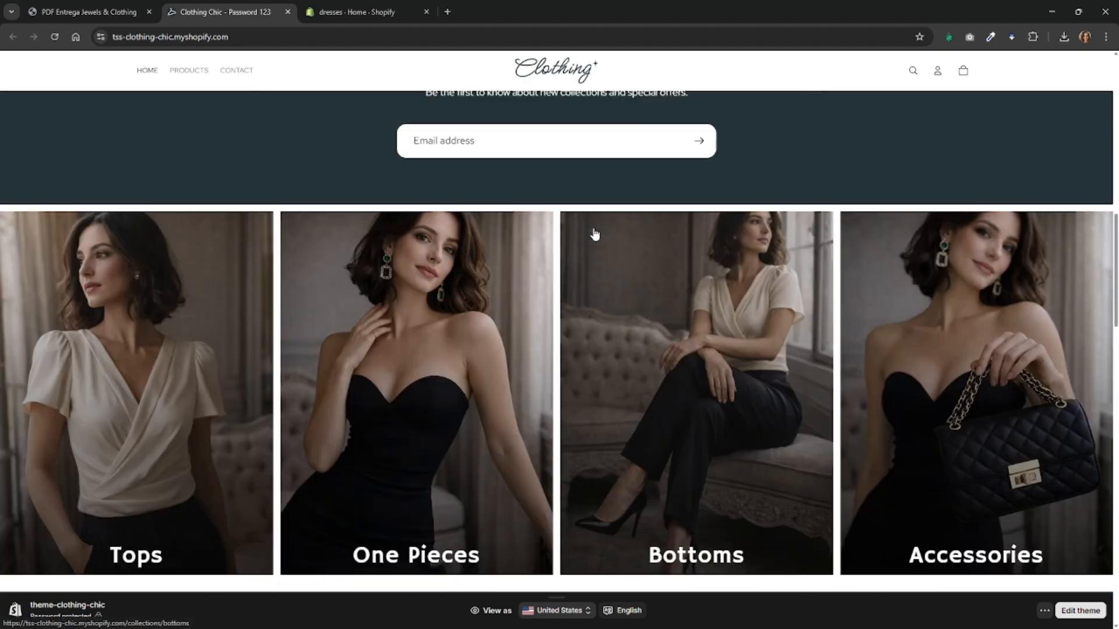
scroll(594, 234, "up", 10)
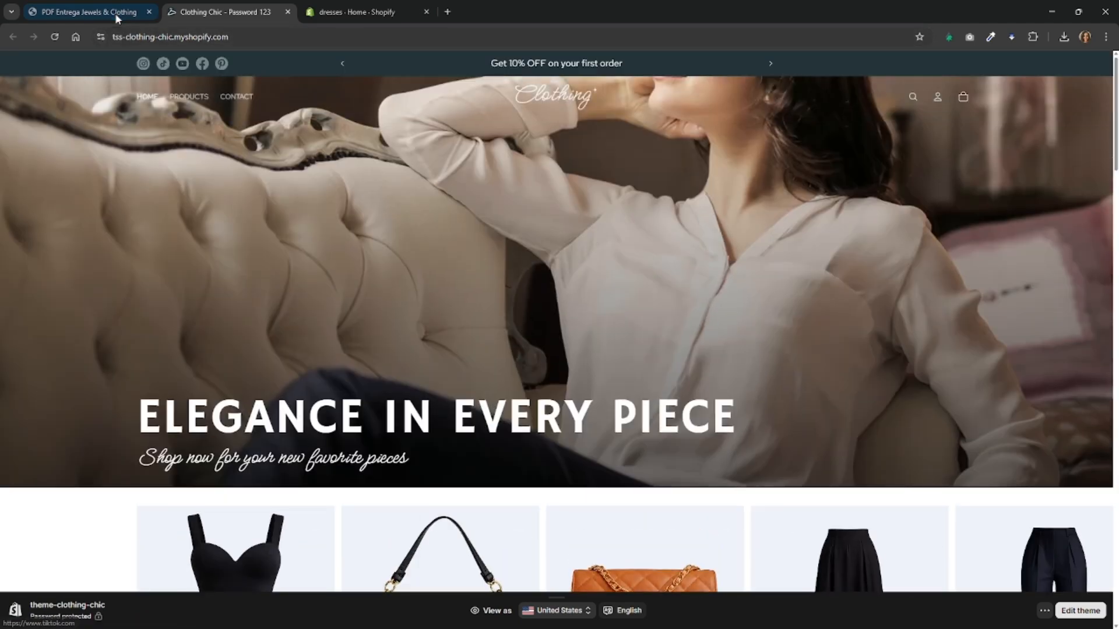
Open the theme files folder linked in the purchase PDF and download the theme-clothing-chic-v1.0.0 zip to the Área de Trabalho folder.
left_click(116, 16)
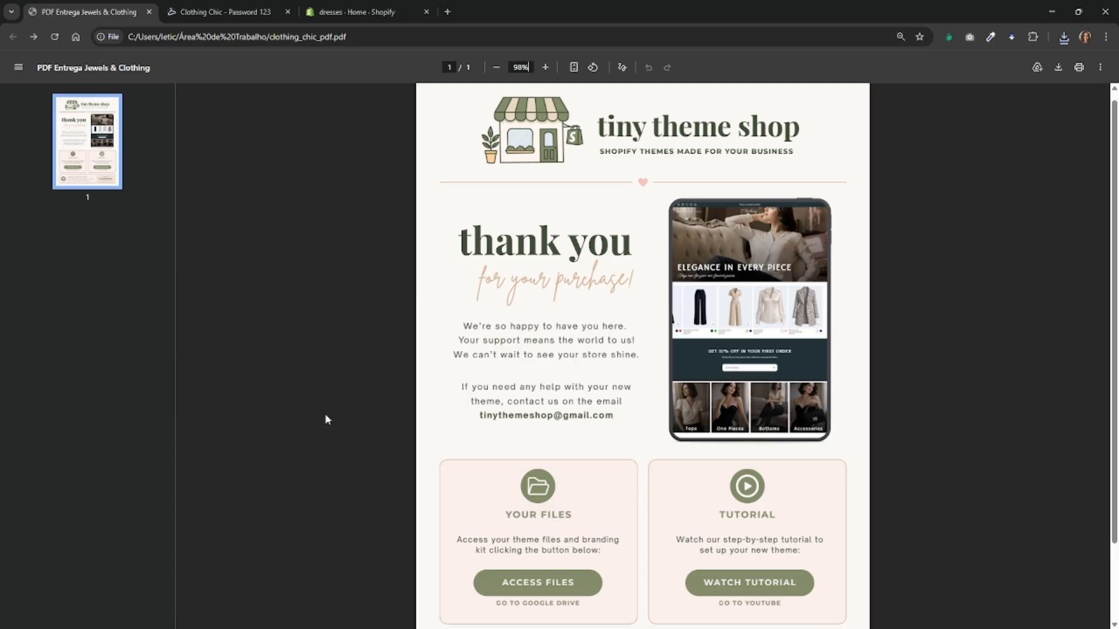
left_click(560, 585)
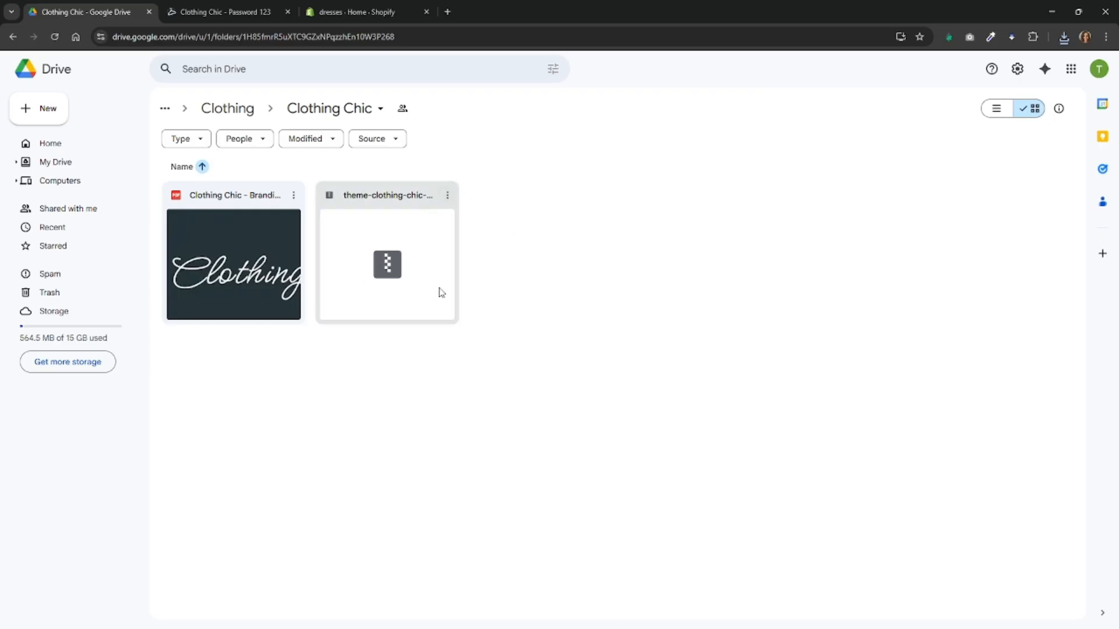
left_click(449, 197)
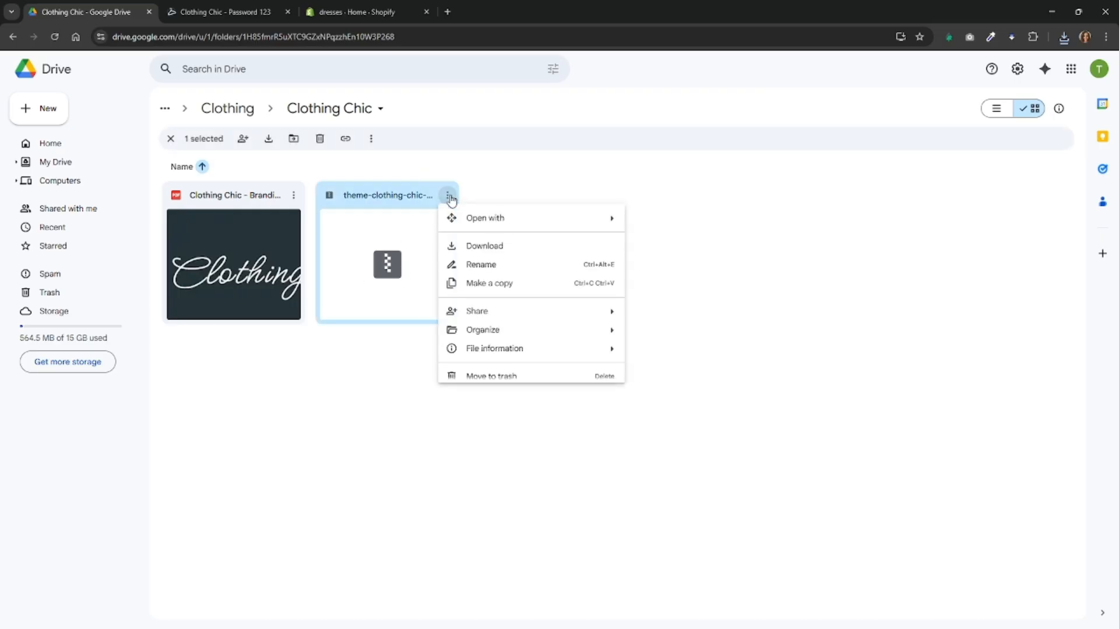
left_click(495, 254)
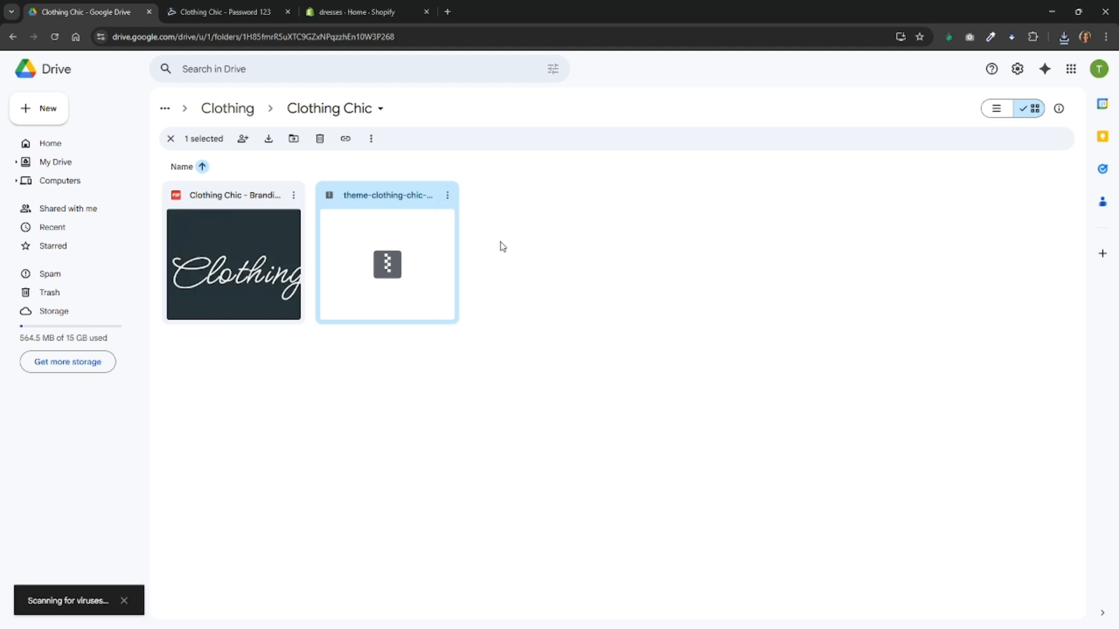
left_click(371, 140)
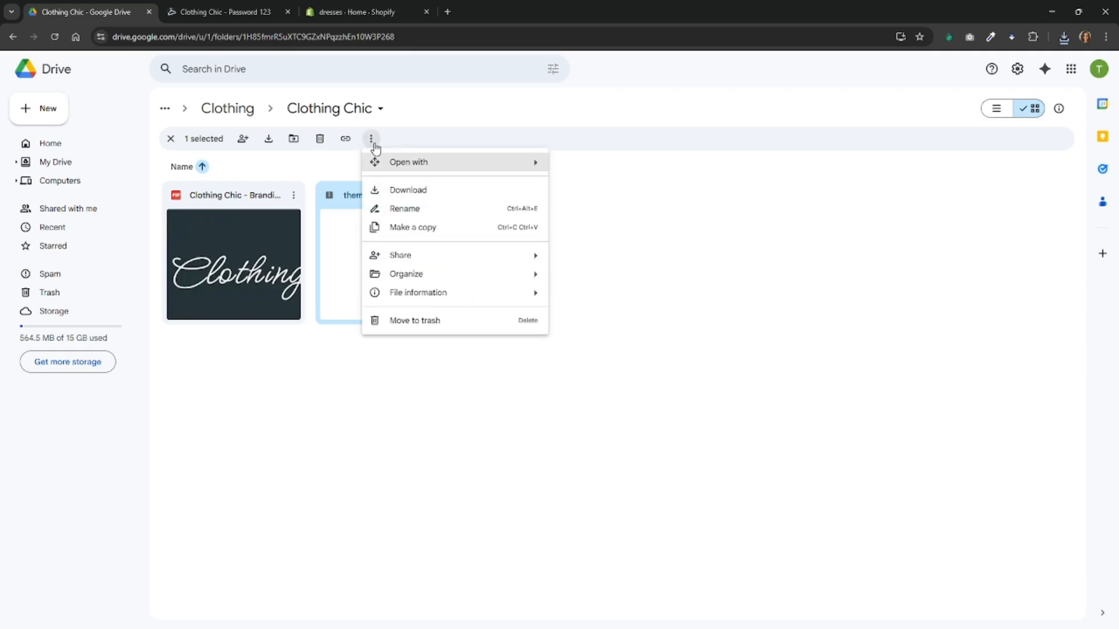
left_click(423, 192)
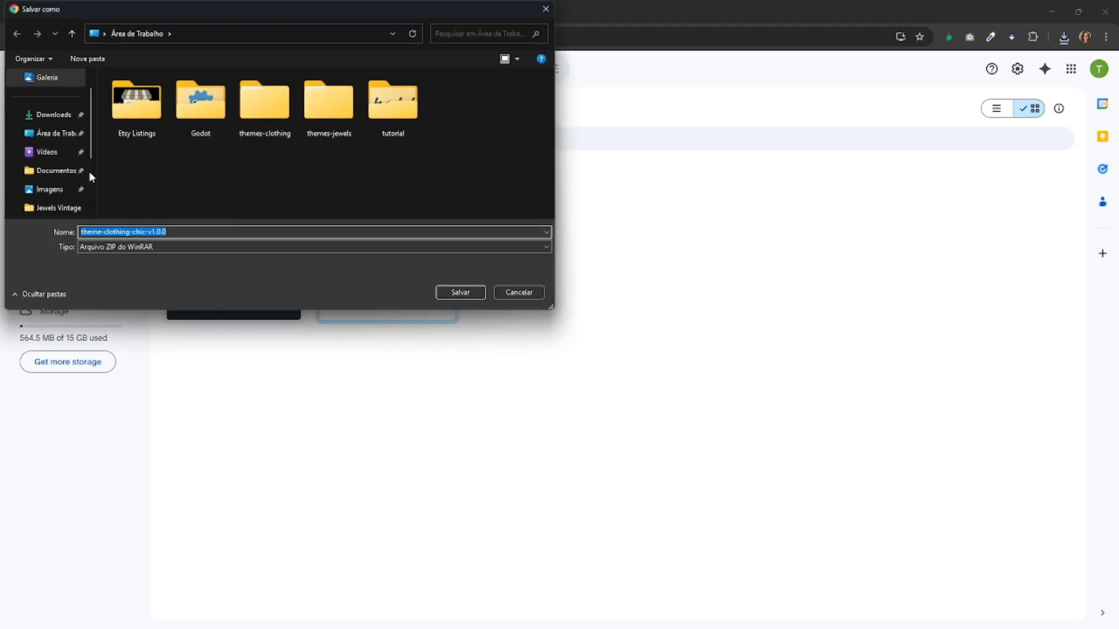
left_click(55, 133)
left_click(460, 292)
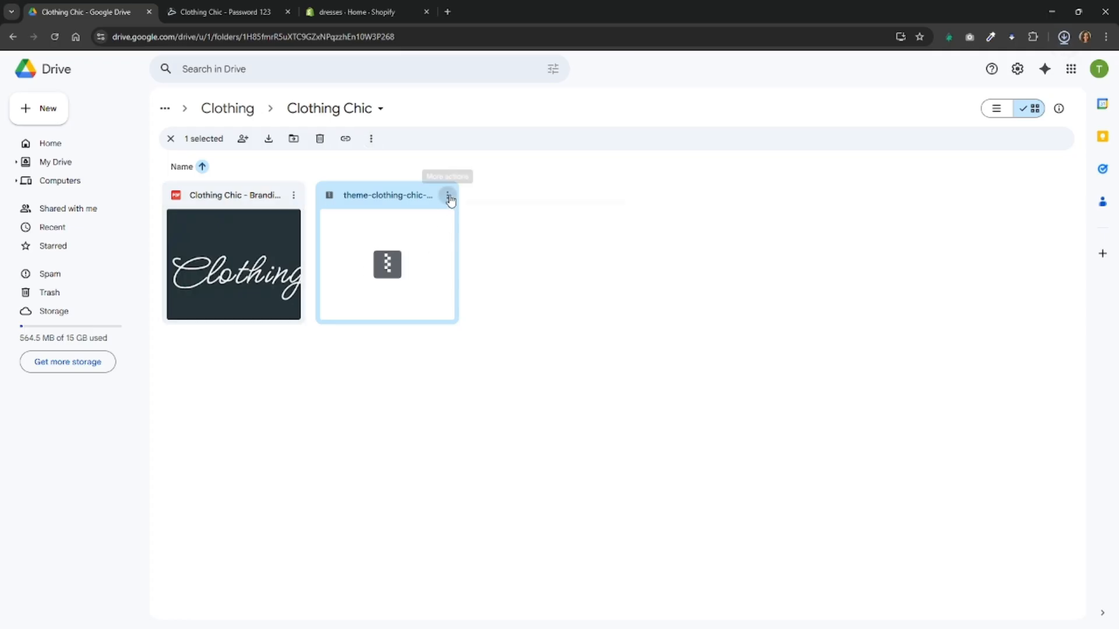
left_click(448, 196)
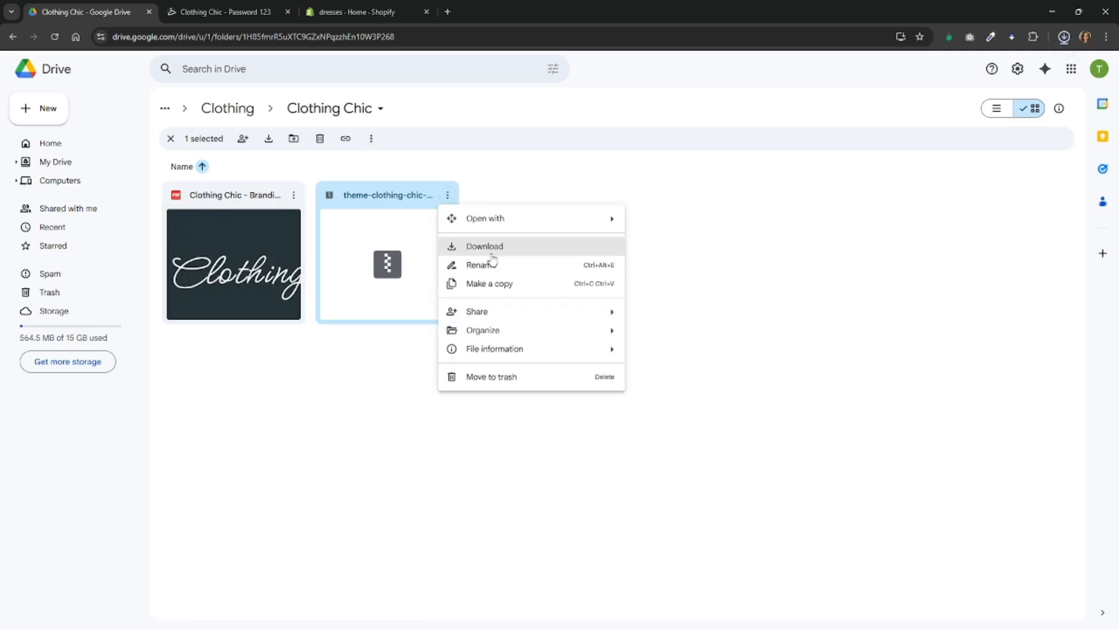
left_click(702, 268)
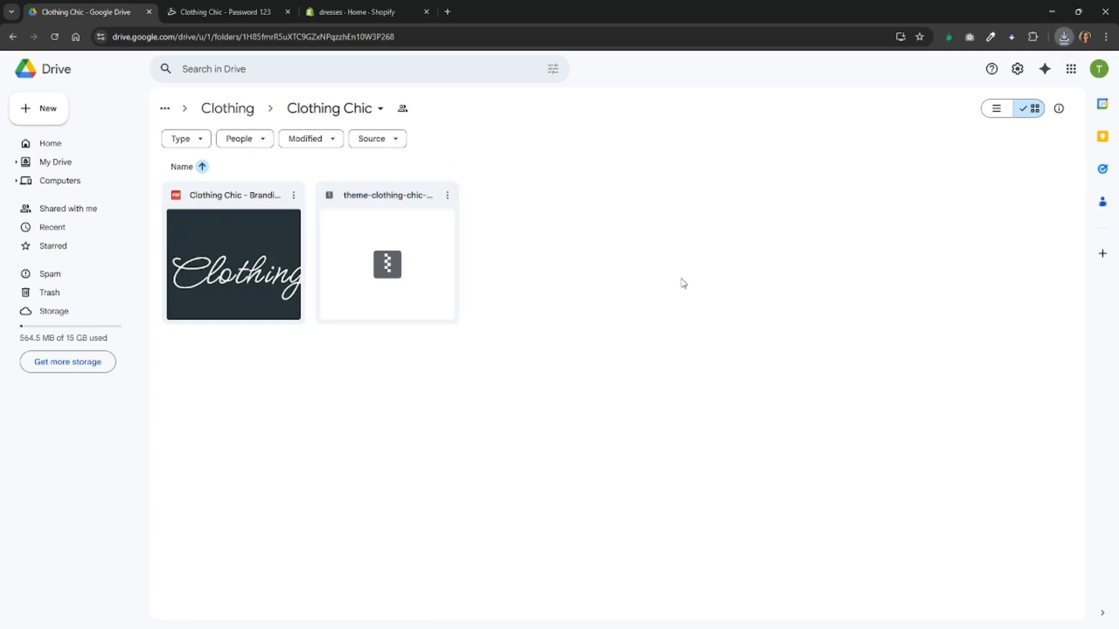
Switch to the Shopify admin and upload theme-clothing-chic-v1.0.0.zip as a new theme for the online store.
left_click(342, 10)
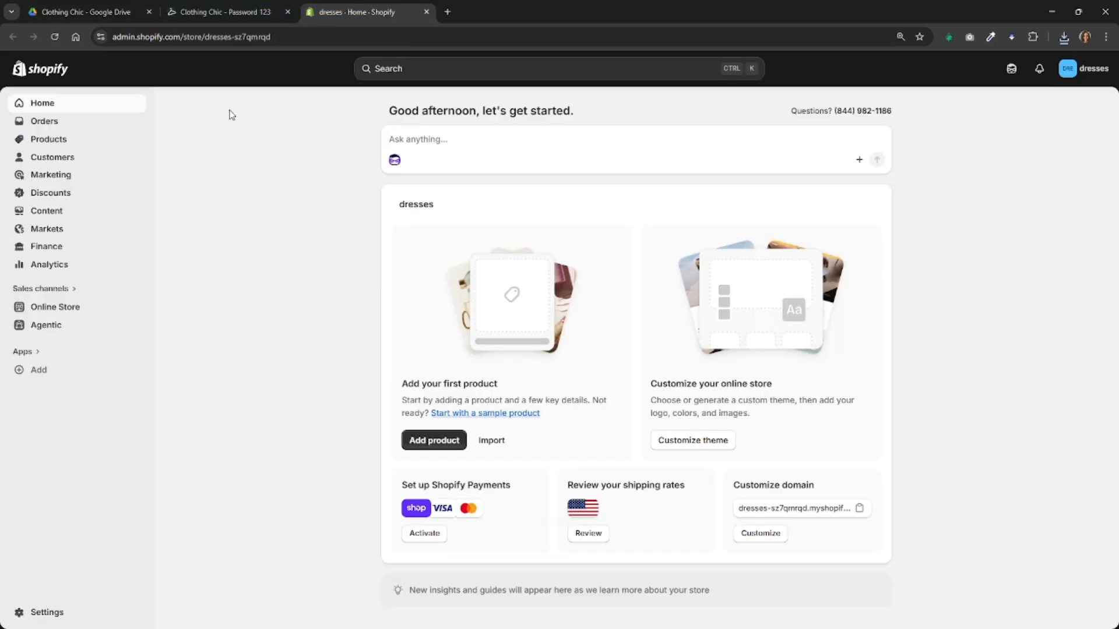
left_click(74, 313)
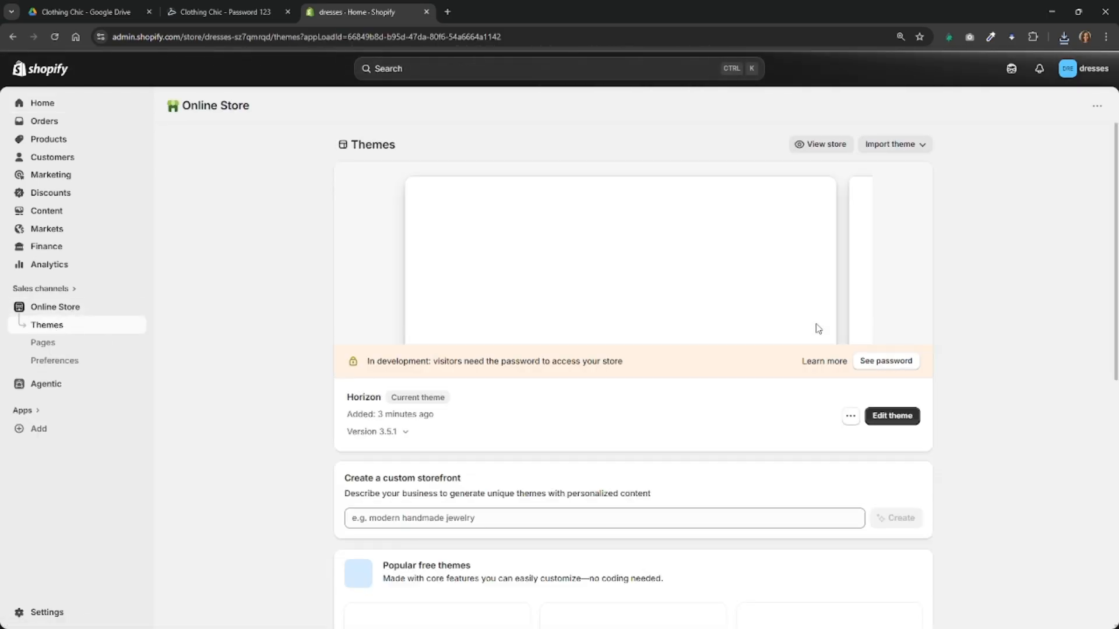
left_click(893, 154)
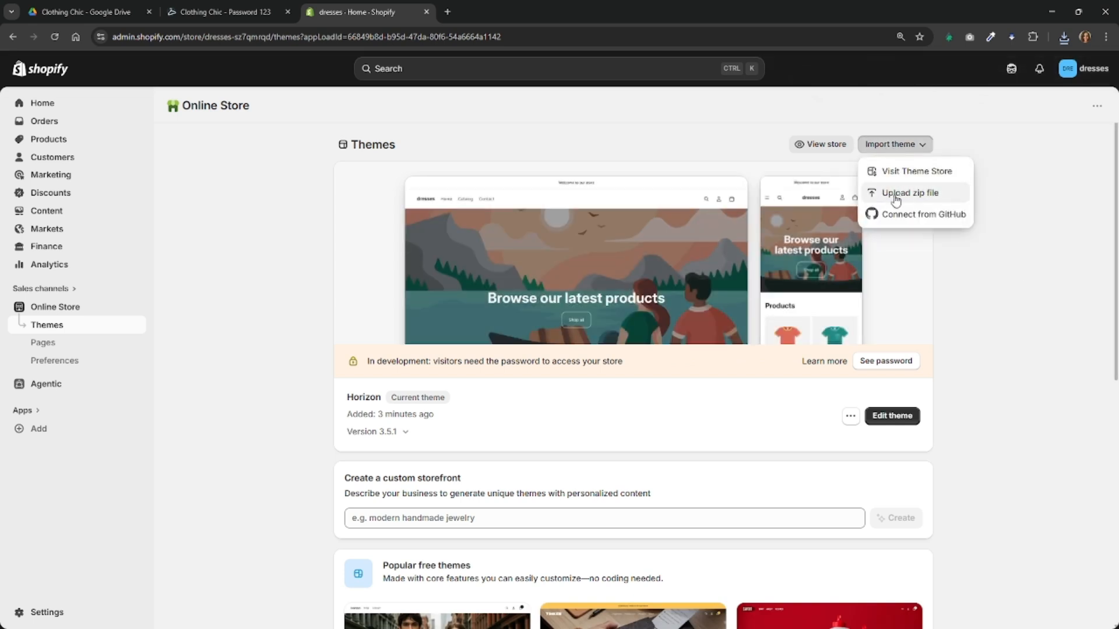
left_click(903, 199)
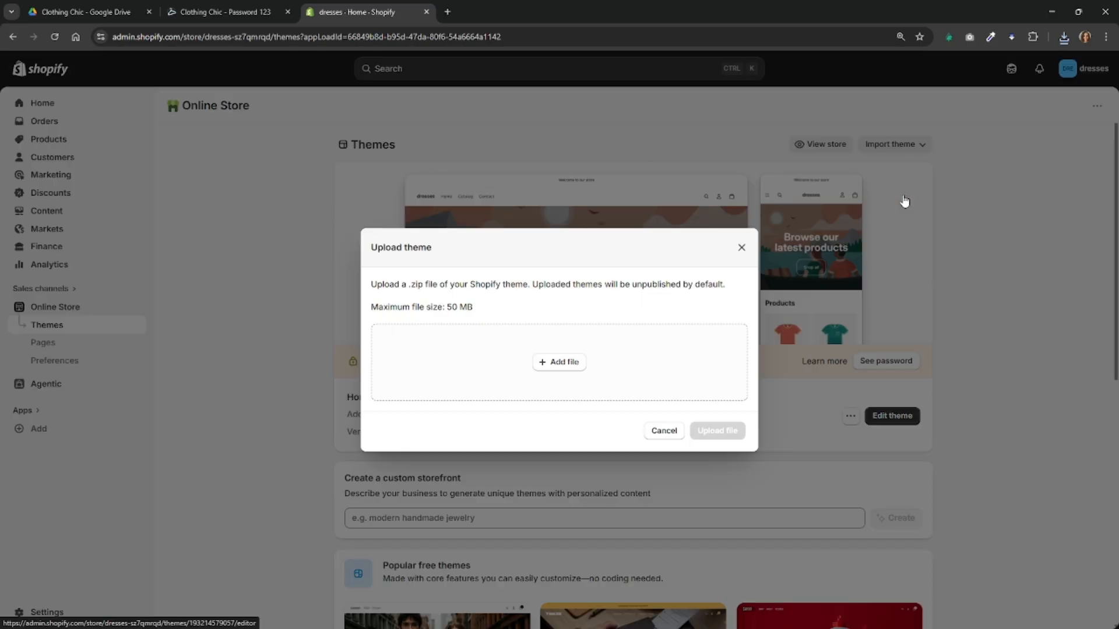
left_click(560, 365)
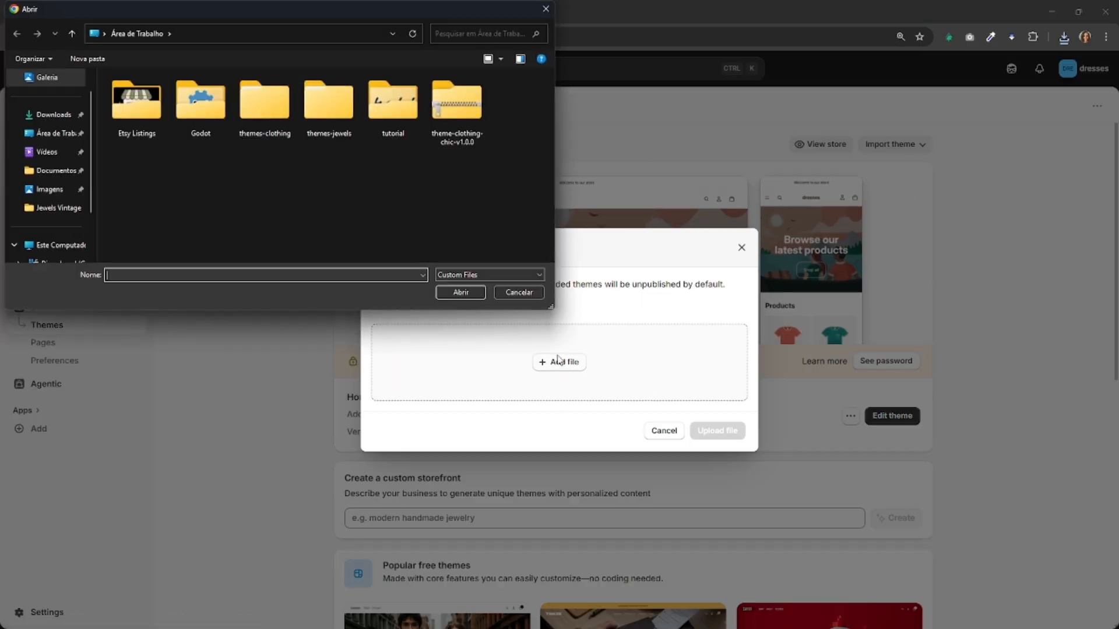
double_click(457, 109)
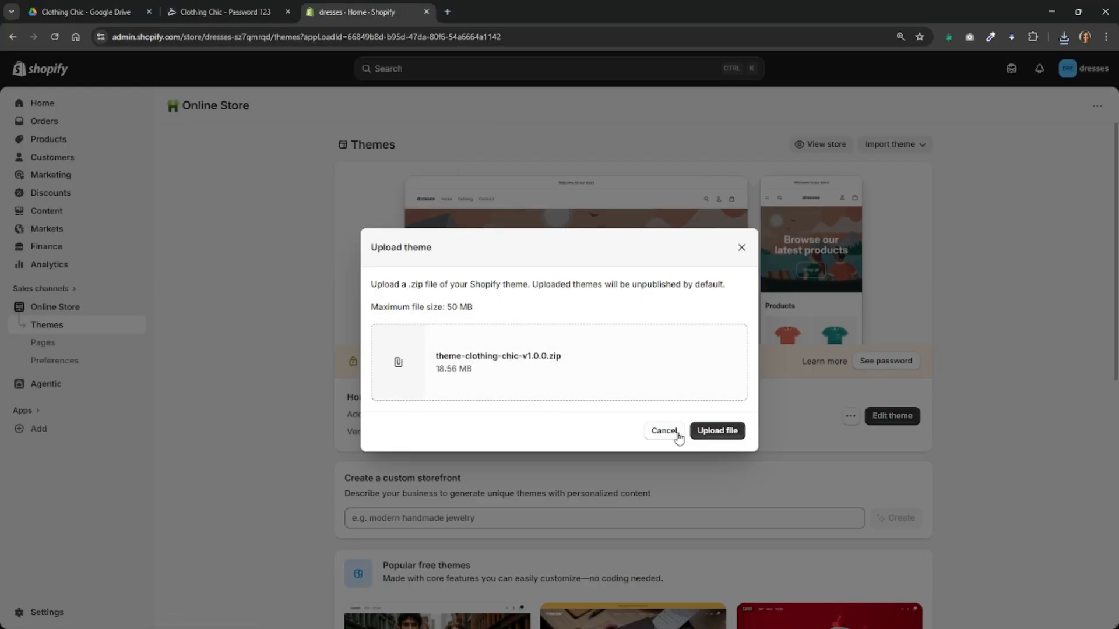
left_click(703, 434)
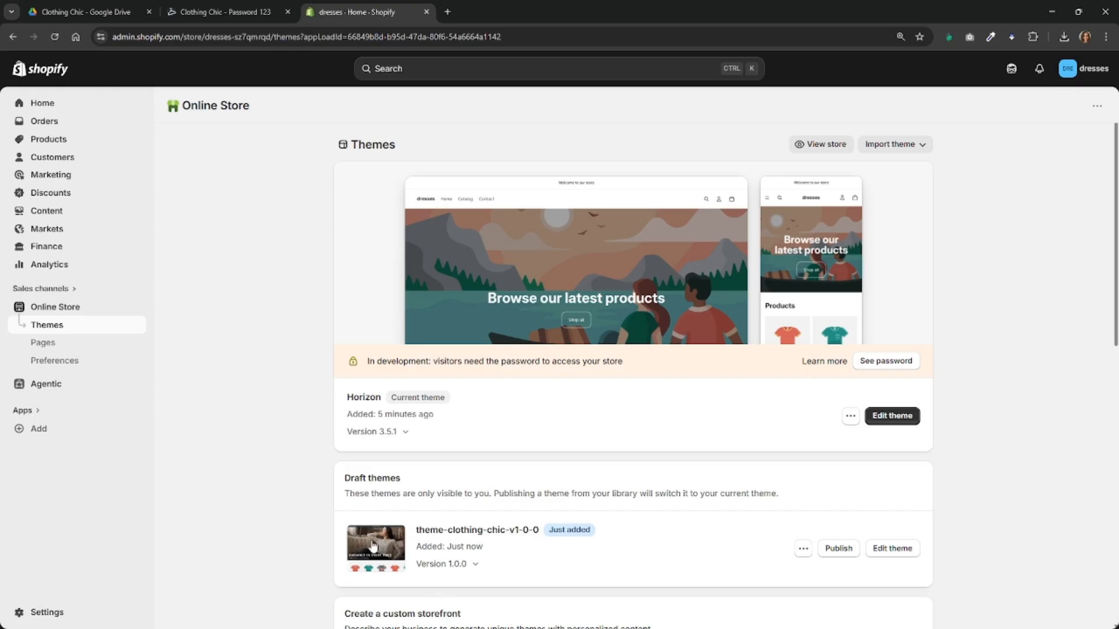
Publish the uploaded theme-clothing-chic-v1-0-0 draft theme and open it in the theme editor.
left_click(839, 550)
left_click(735, 460)
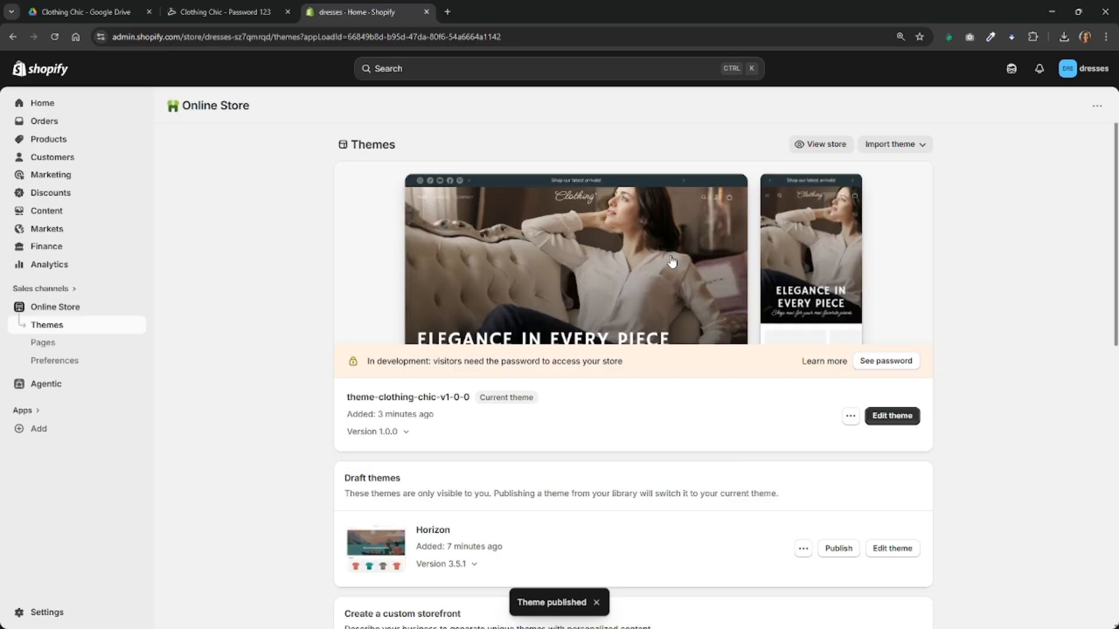
left_click(892, 416)
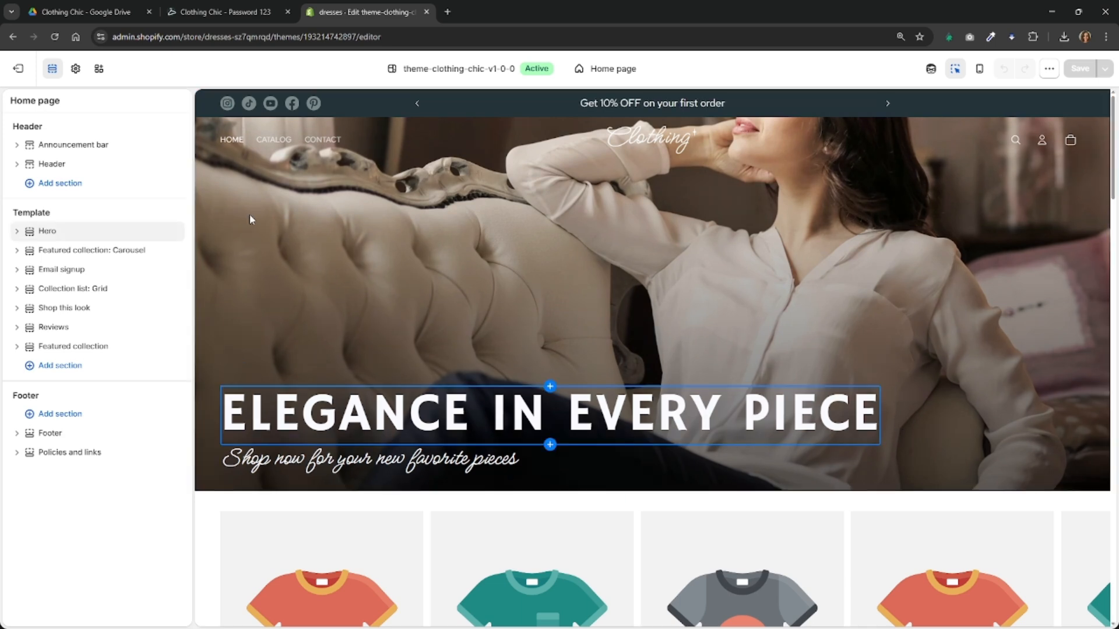
Expand the announcement bar section, preview its rotating messages, and open the "Shop our latest arrivals!" text for editing.
left_click(60, 150)
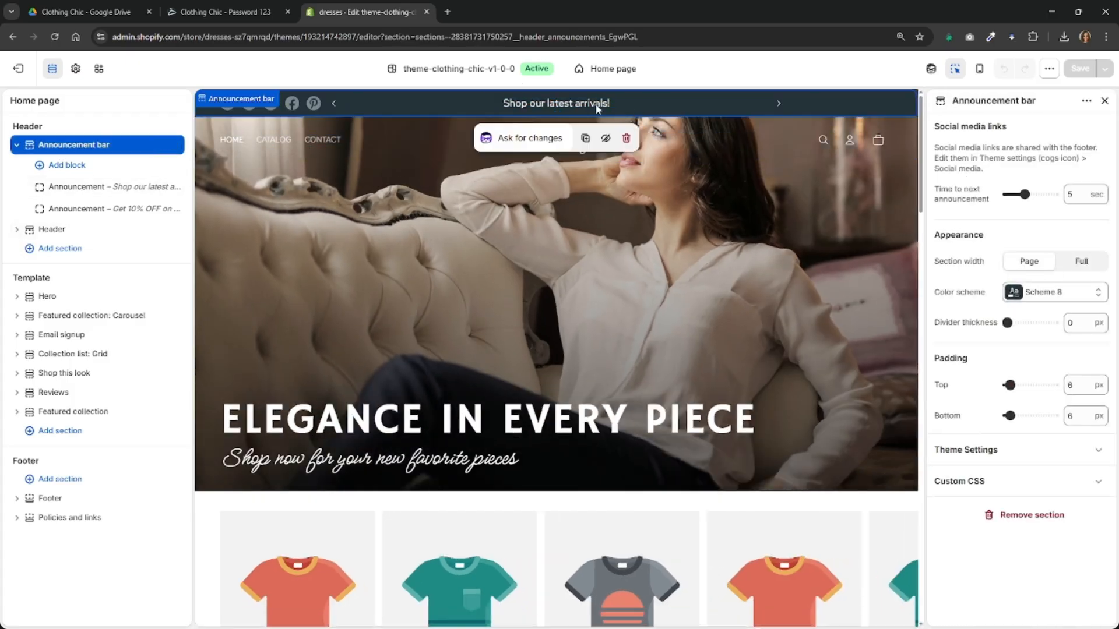
left_click(780, 104)
left_click(779, 104)
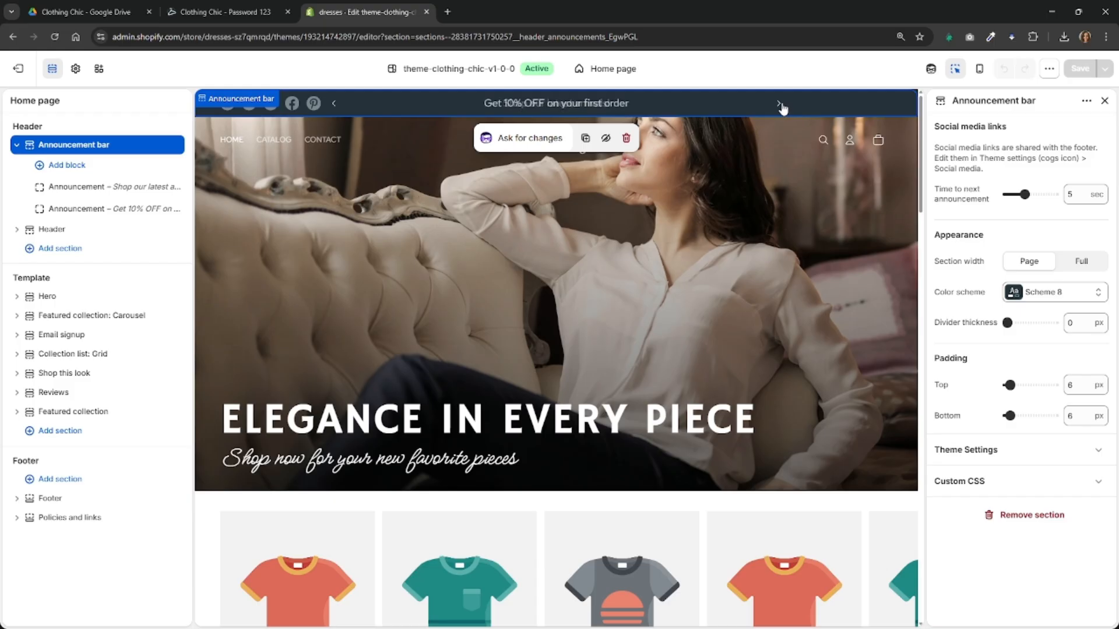
left_click(77, 188)
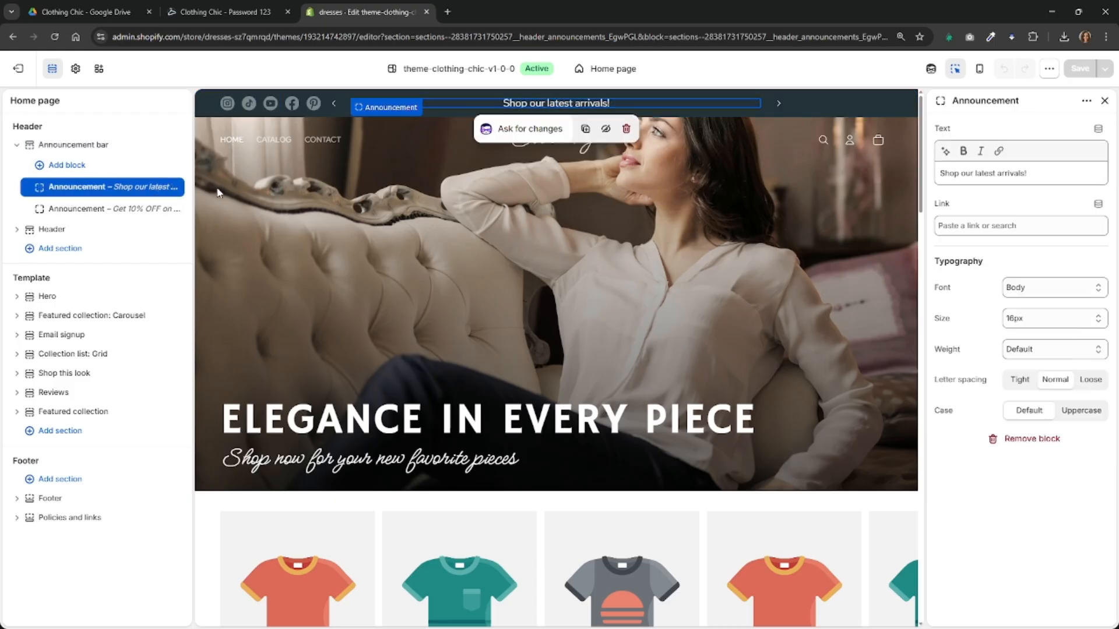
double_click(539, 105)
left_click(1051, 173)
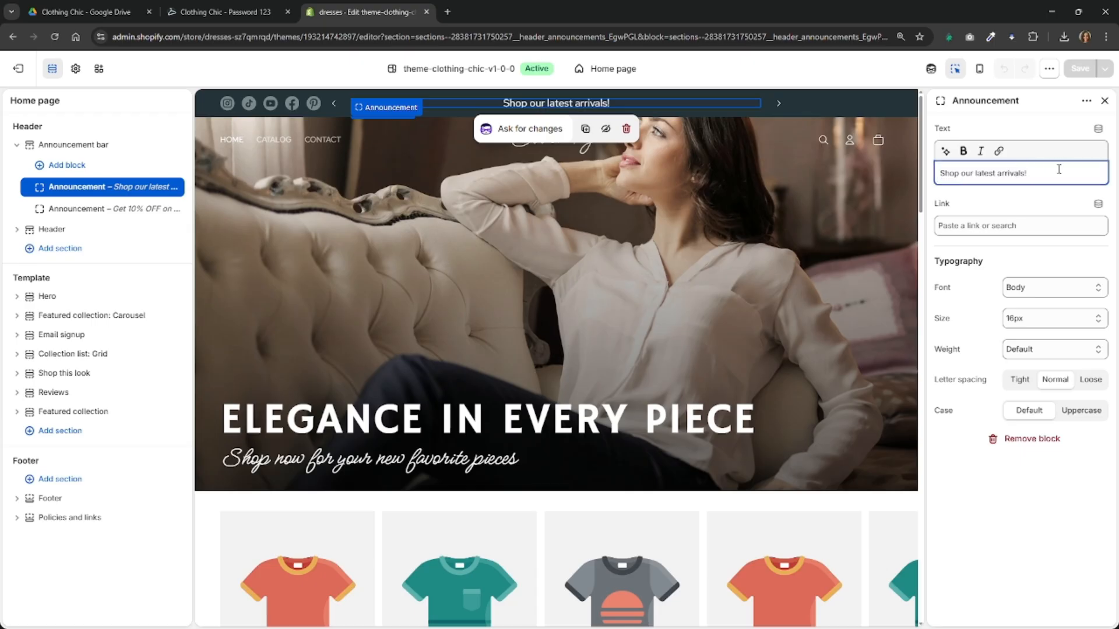
Change the second announcement's text to "Get 20% OFF on your first order" and preview it in the announcement bar.
left_click(93, 209)
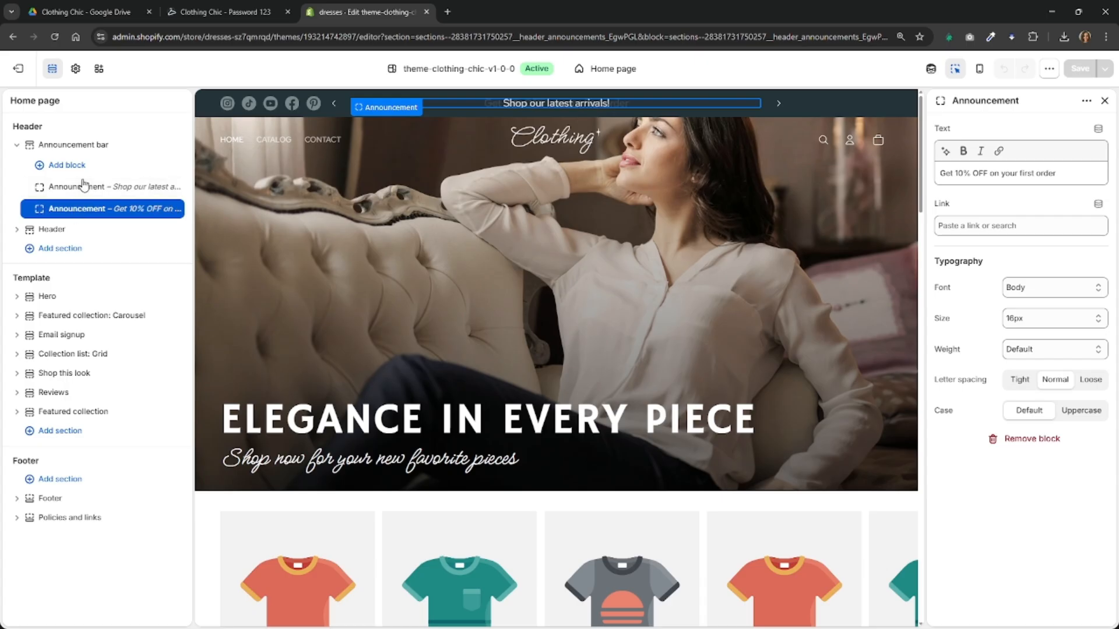
left_click(961, 173)
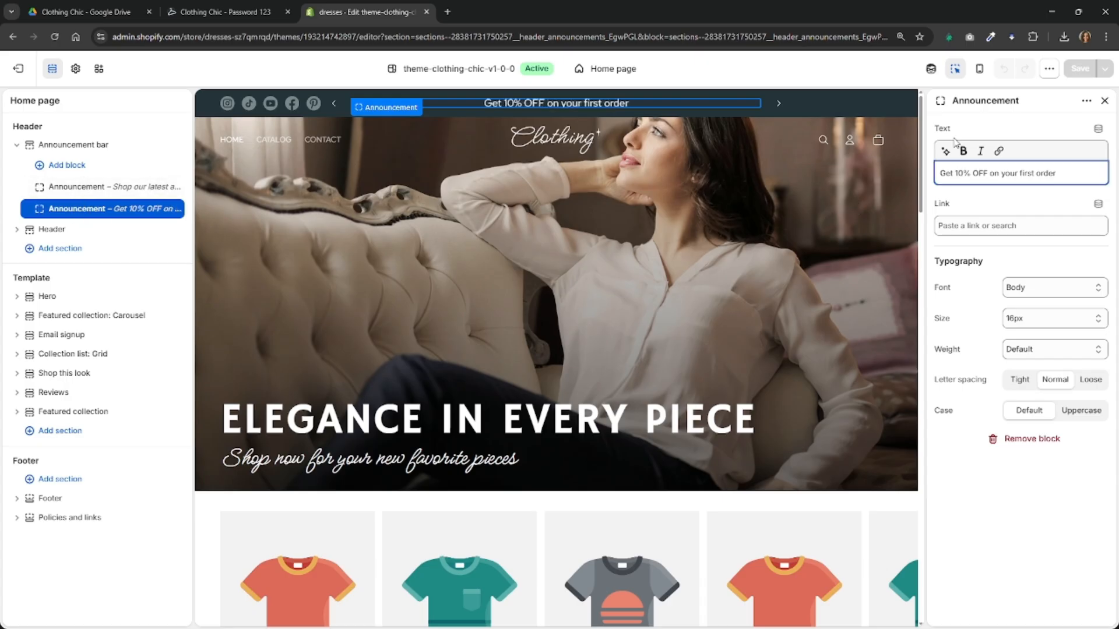
key("BackSpace")
type("2")
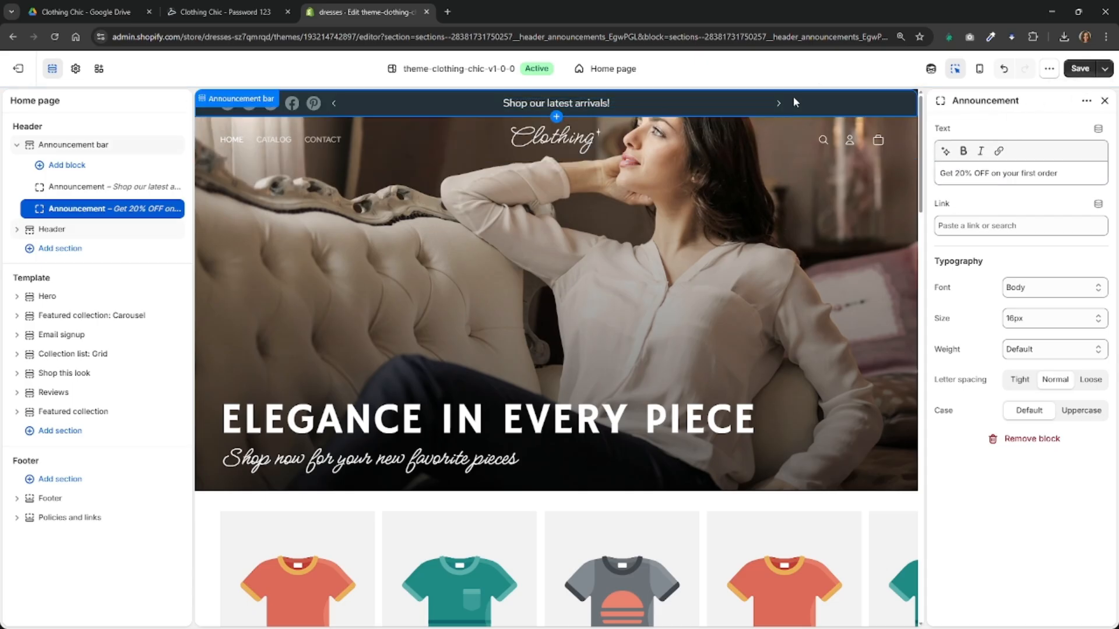
left_click(780, 105)
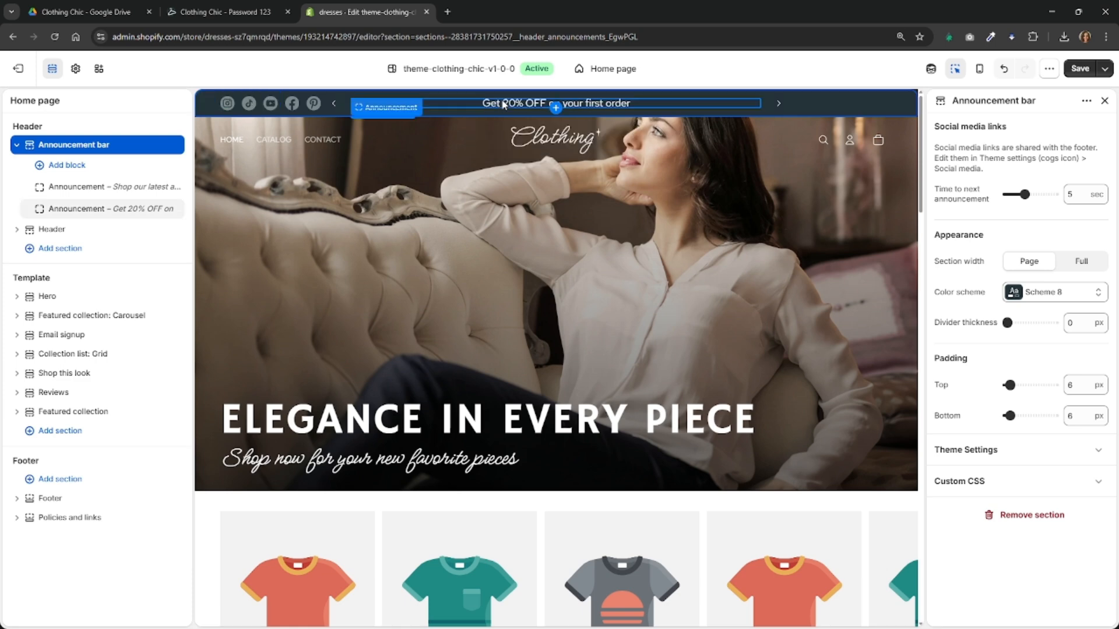
Add an extra announcement block to the announcement bar and remove it again.
left_click(63, 166)
left_click(237, 221)
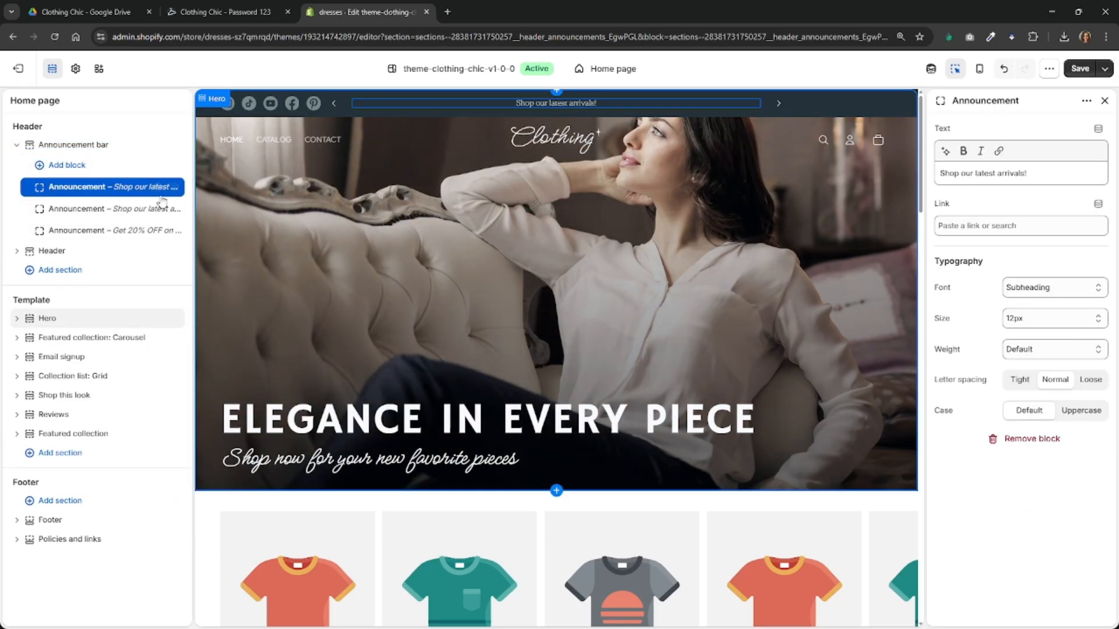
left_click(173, 186)
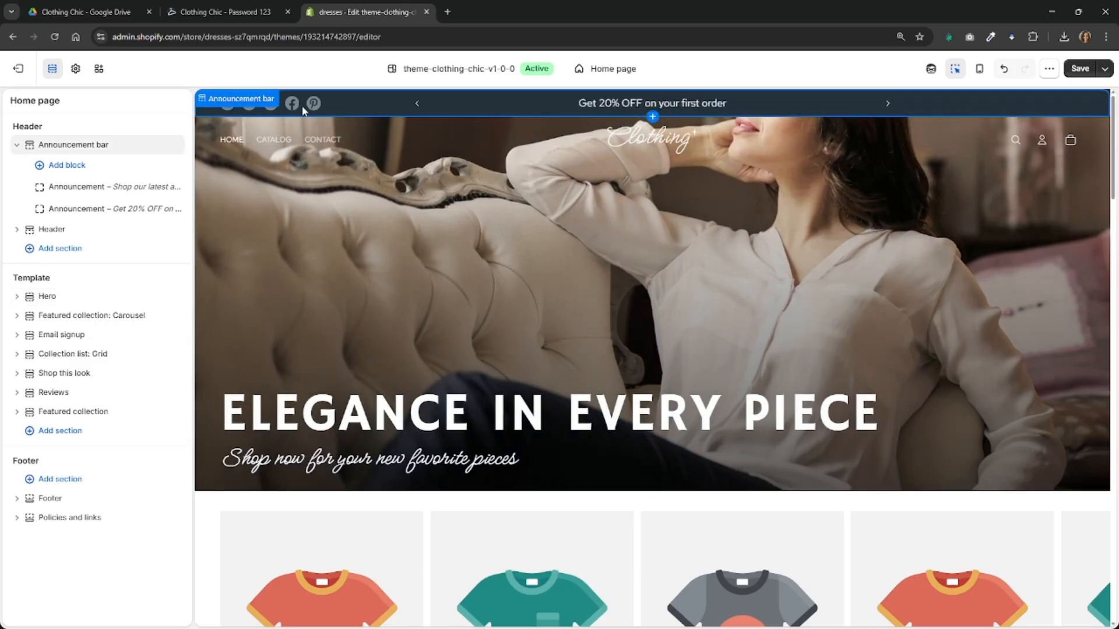
Open the social media links in the theme settings and clear the Facebook link.
left_click(76, 70)
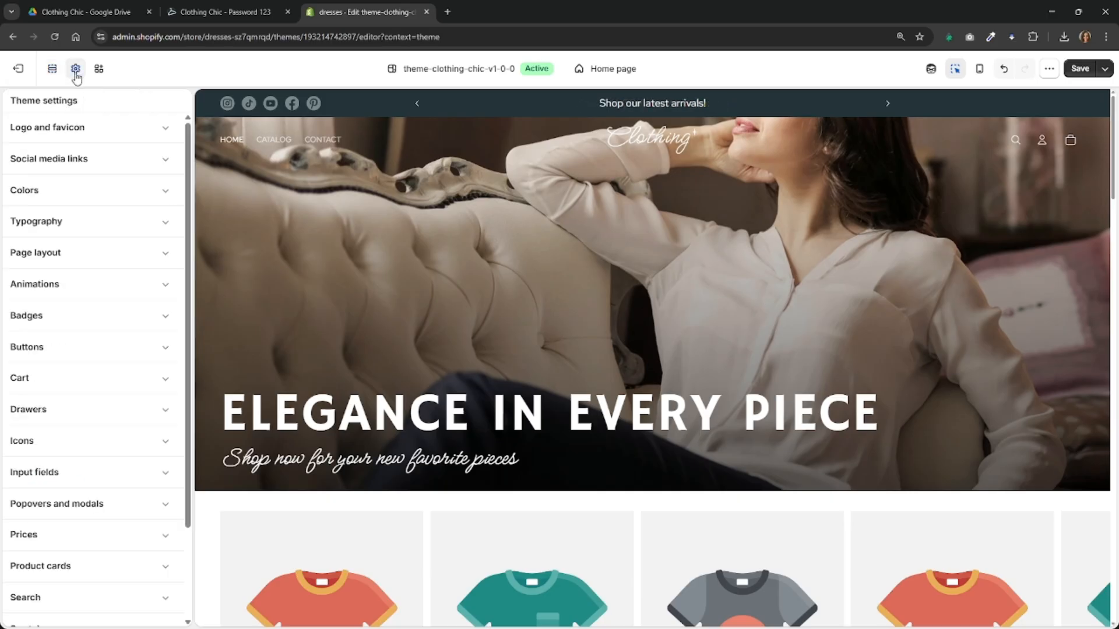
left_click(61, 167)
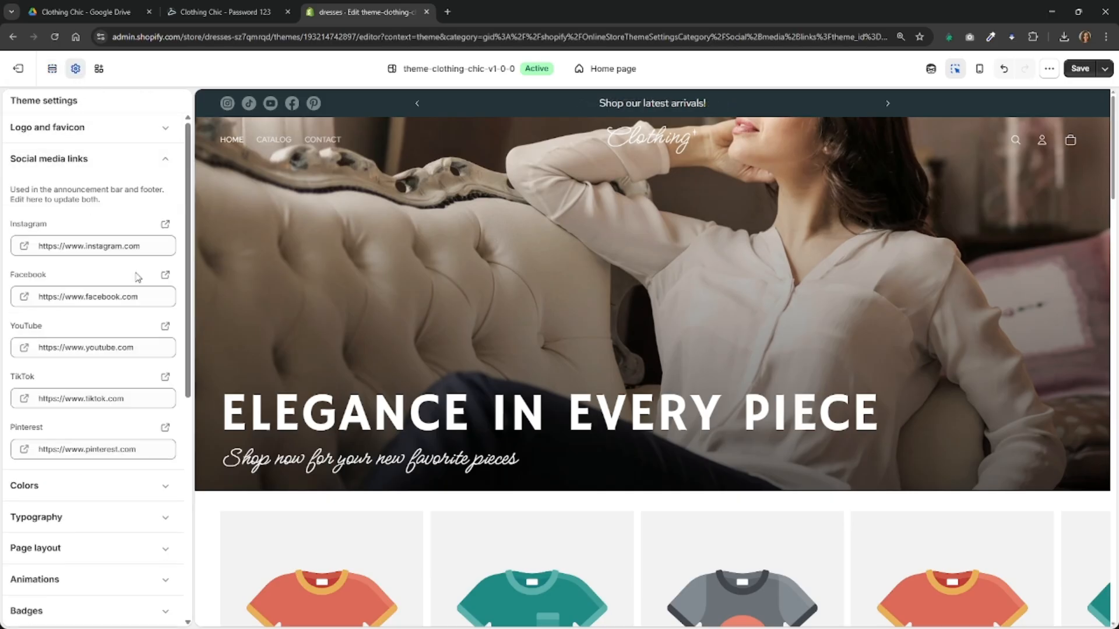
left_click_drag(143, 246, 27, 245)
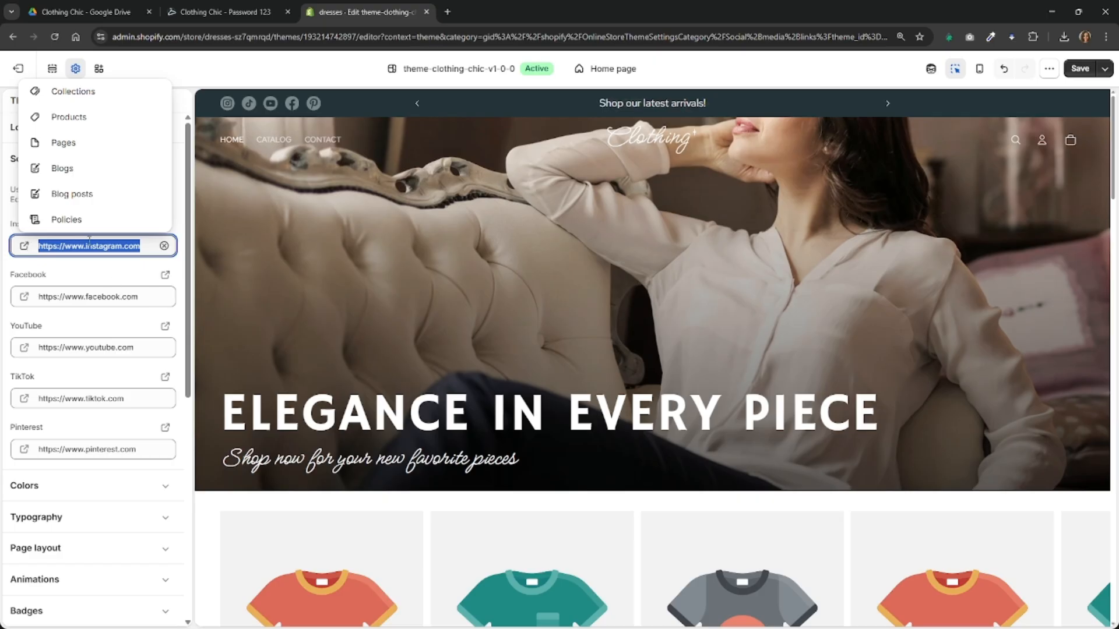
left_click(115, 247)
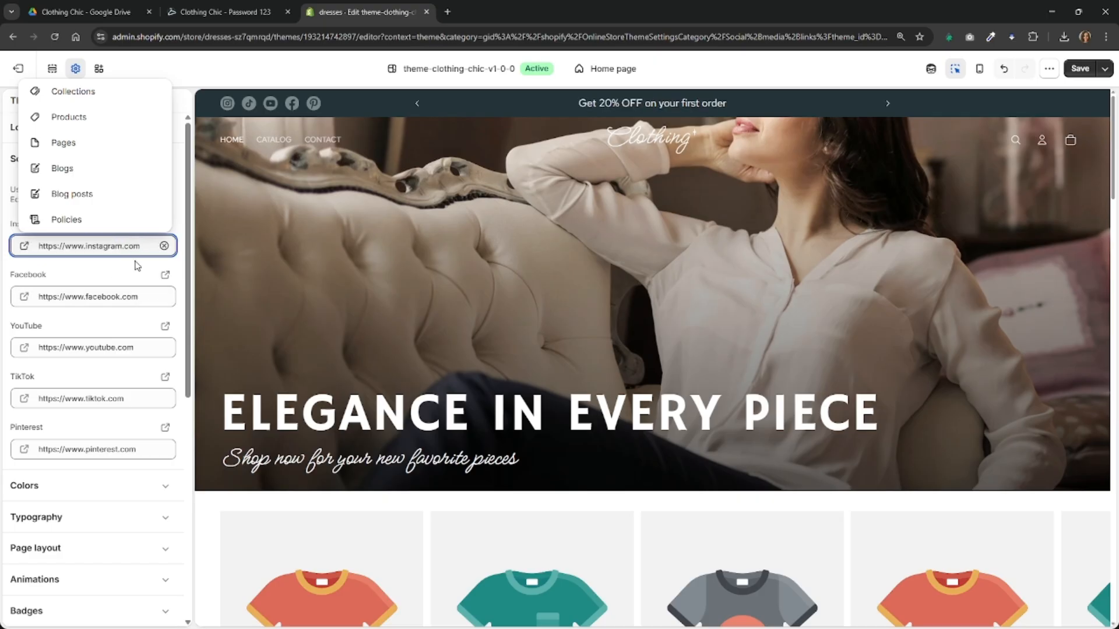
left_click(135, 314)
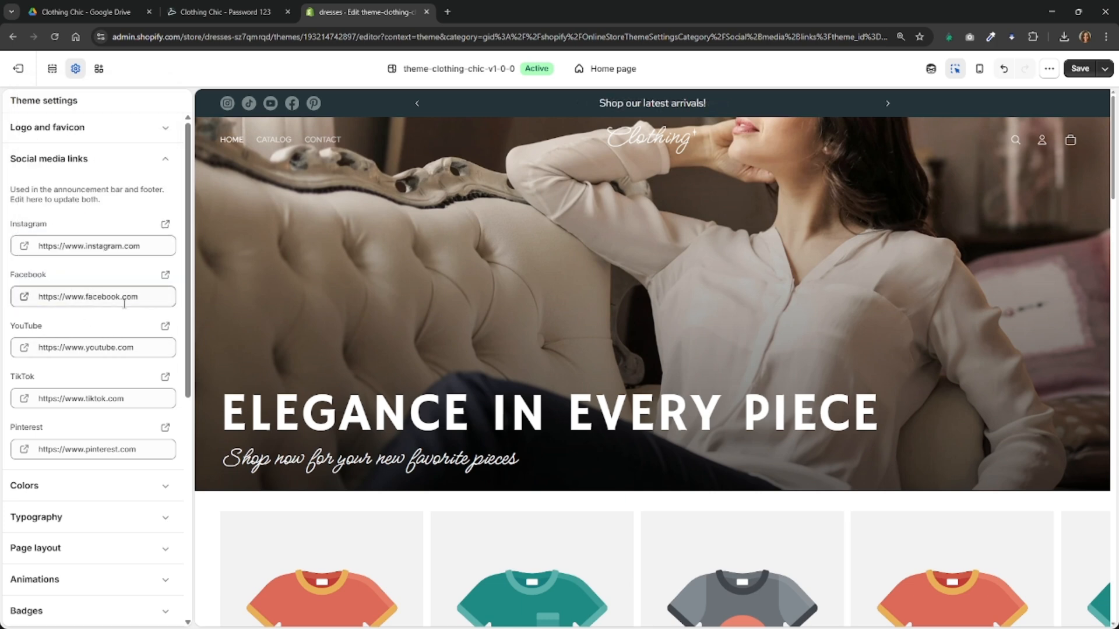
left_click(124, 302)
left_click(164, 297)
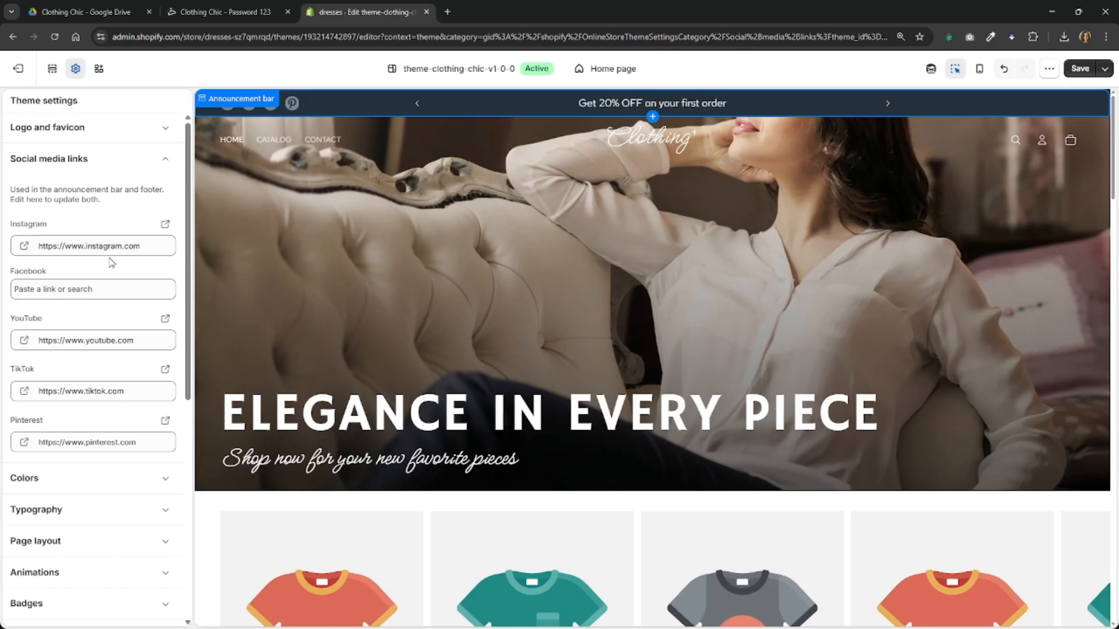
Review the Instagram and YouTube links and check the social icons in the announcement bar and footer.
left_click(137, 247)
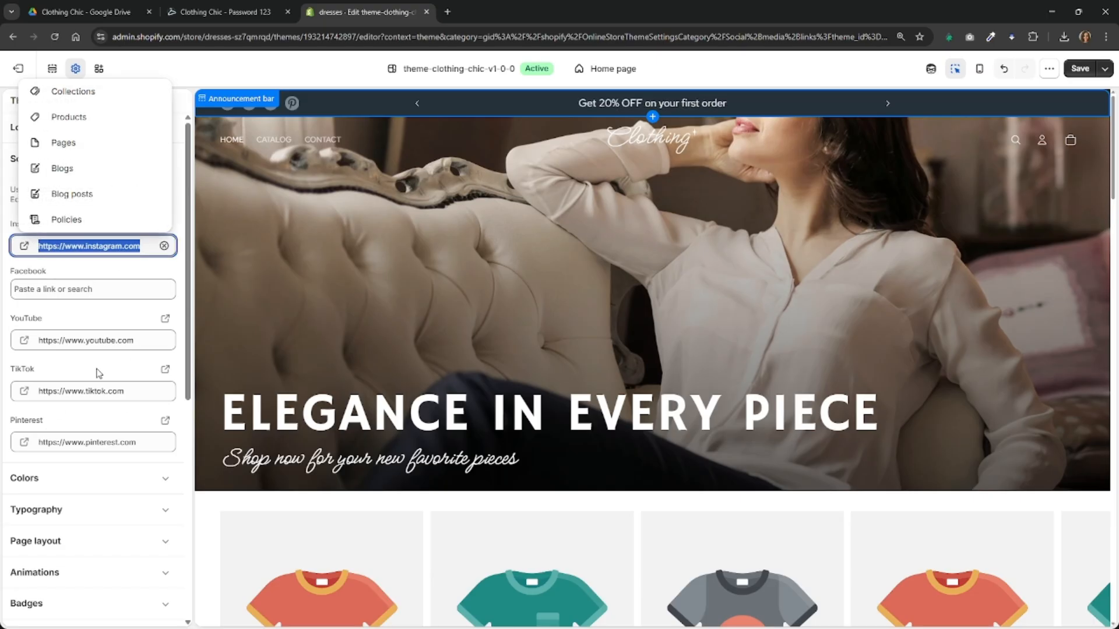
left_click(116, 340)
left_click_drag(139, 345, 54, 344)
left_click(62, 369)
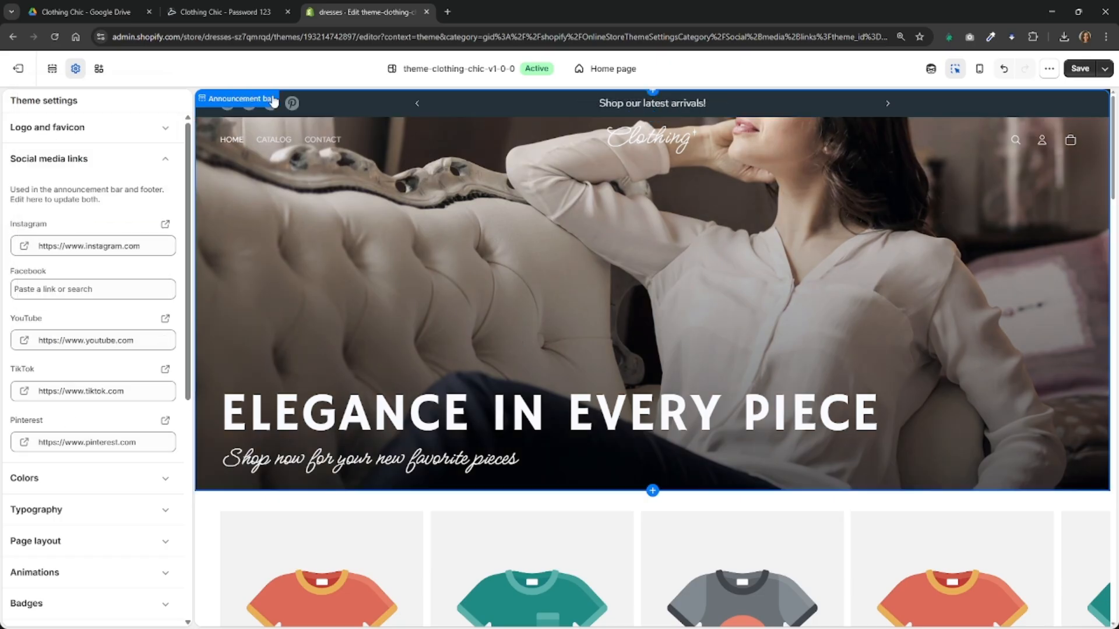
scroll(507, 248, "down", 15)
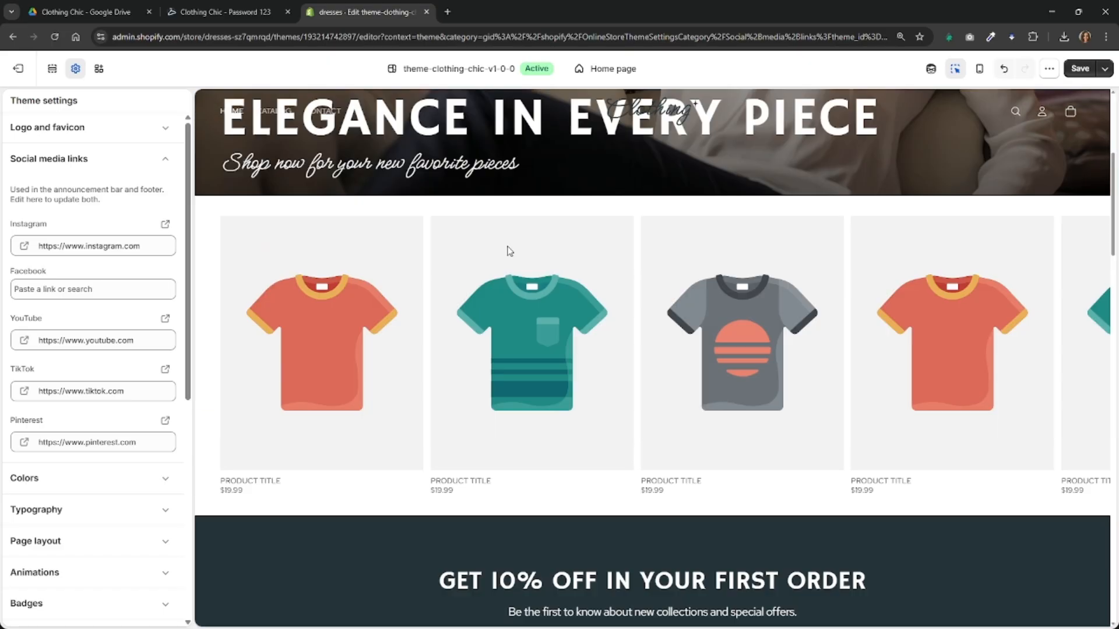
scroll(596, 357, "down", 8)
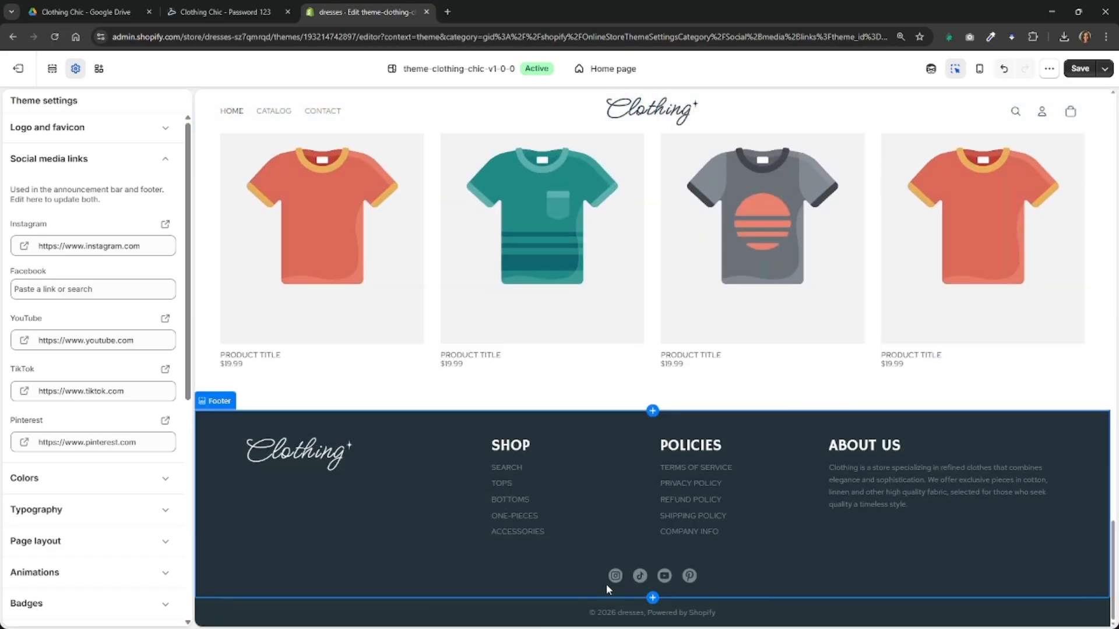
scroll(670, 559, "up", 6)
scroll(707, 553, "up", 10)
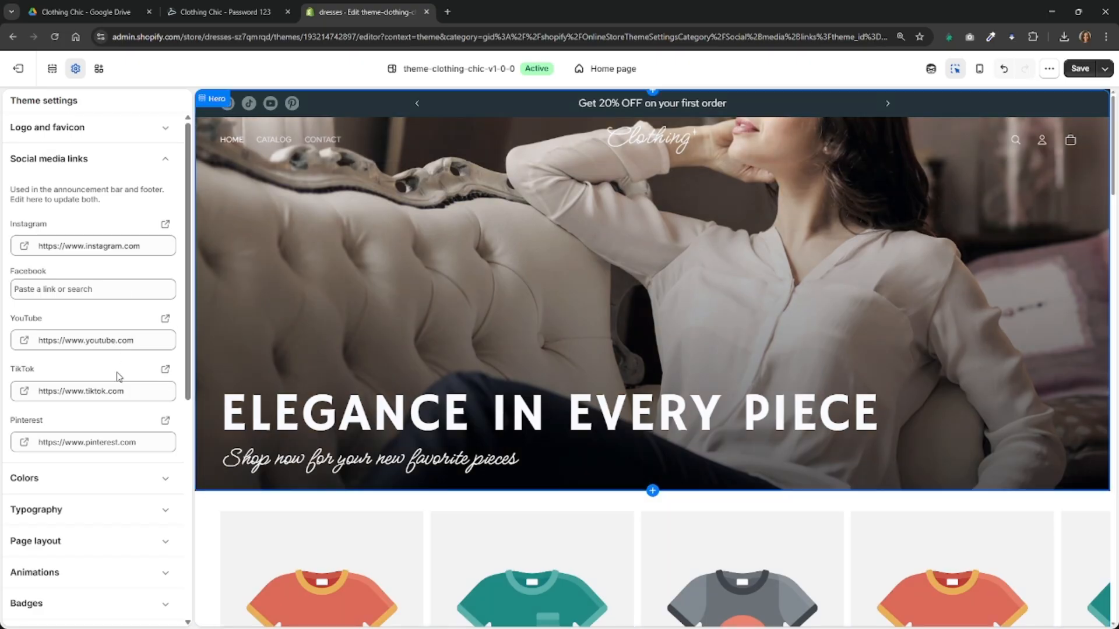
Open the logo and favicon settings and compare the header logo over the hero image with the logo on the scrolled page.
left_click(74, 171)
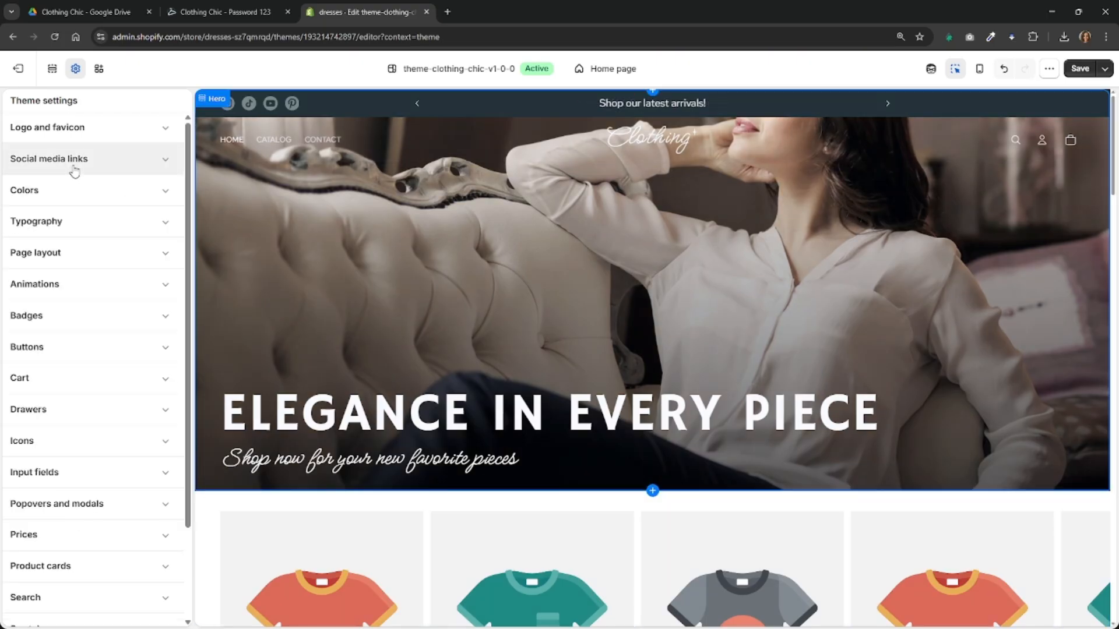
left_click(69, 129)
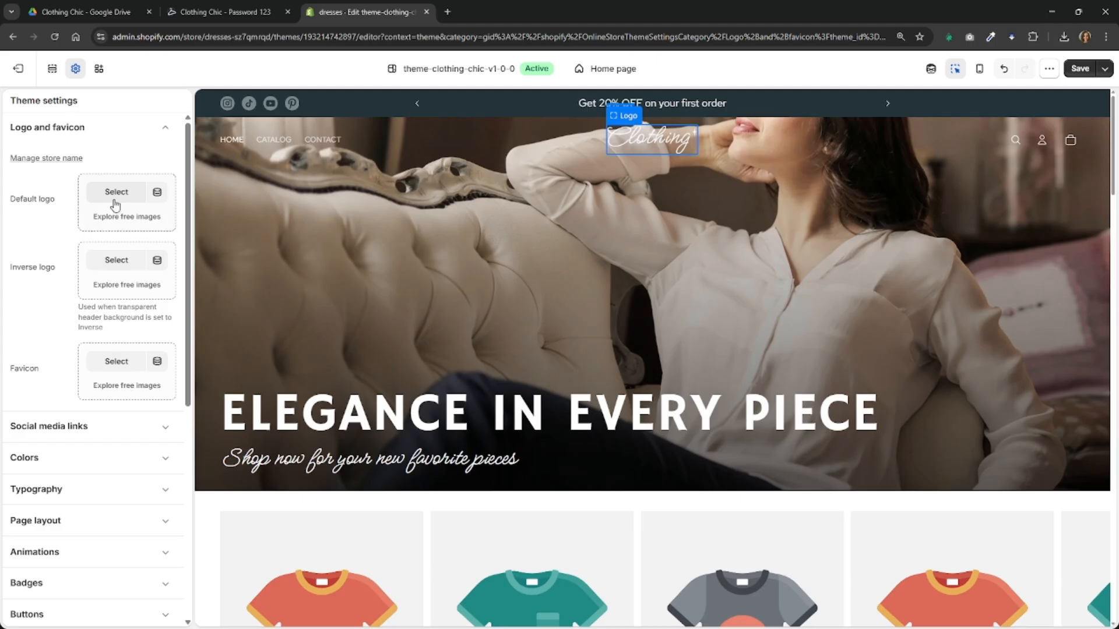
scroll(455, 295, "down", 4)
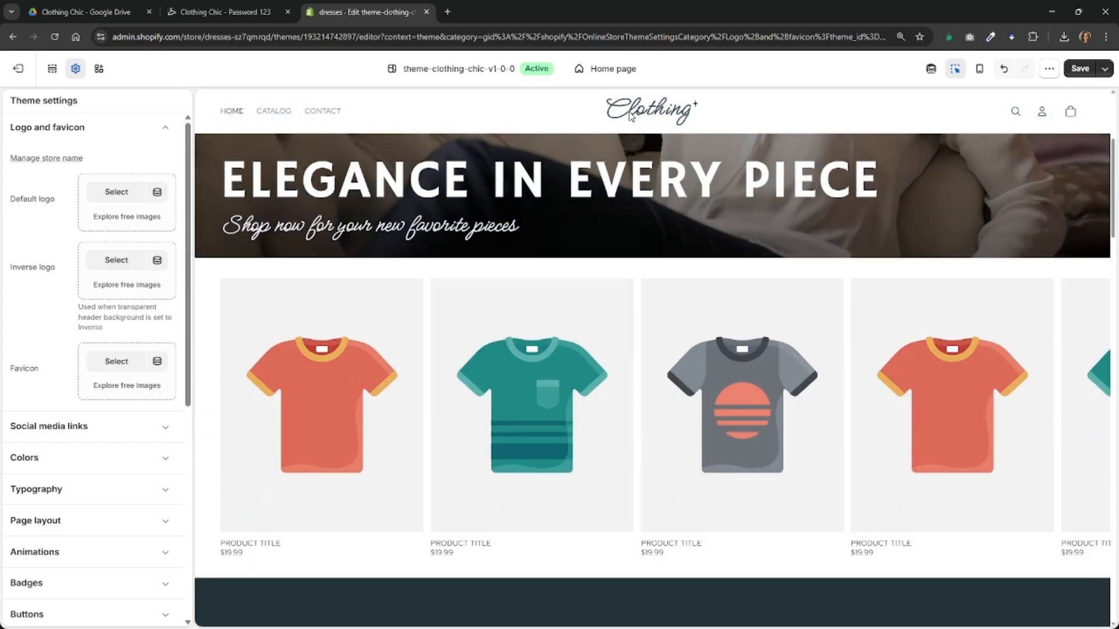
scroll(693, 175, "up", 4)
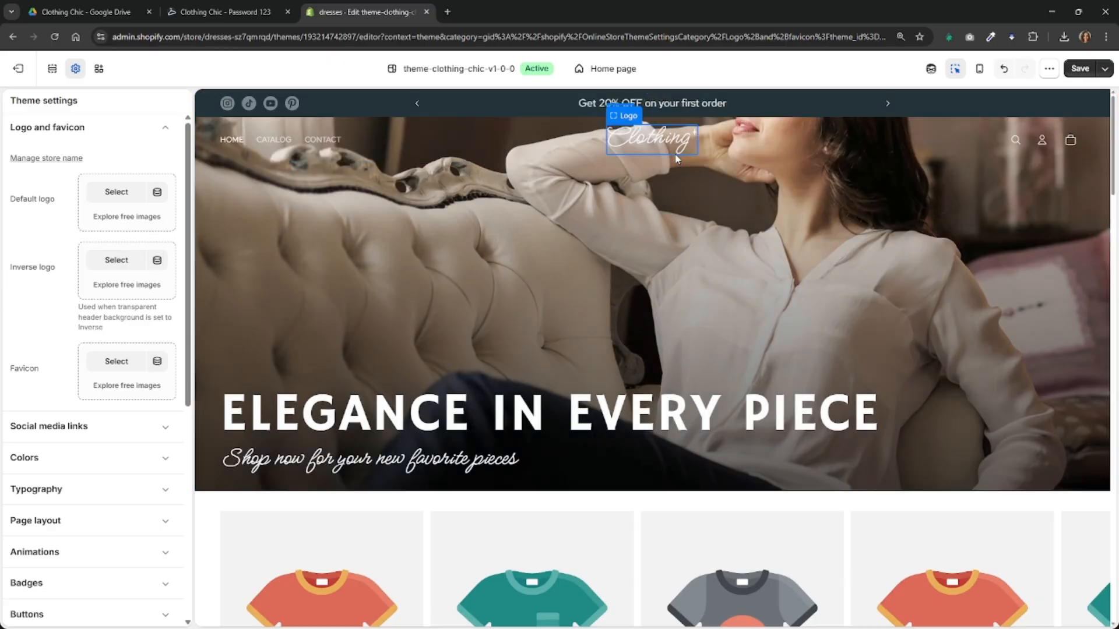
scroll(675, 147, "down", 4)
scroll(674, 147, "up", 4)
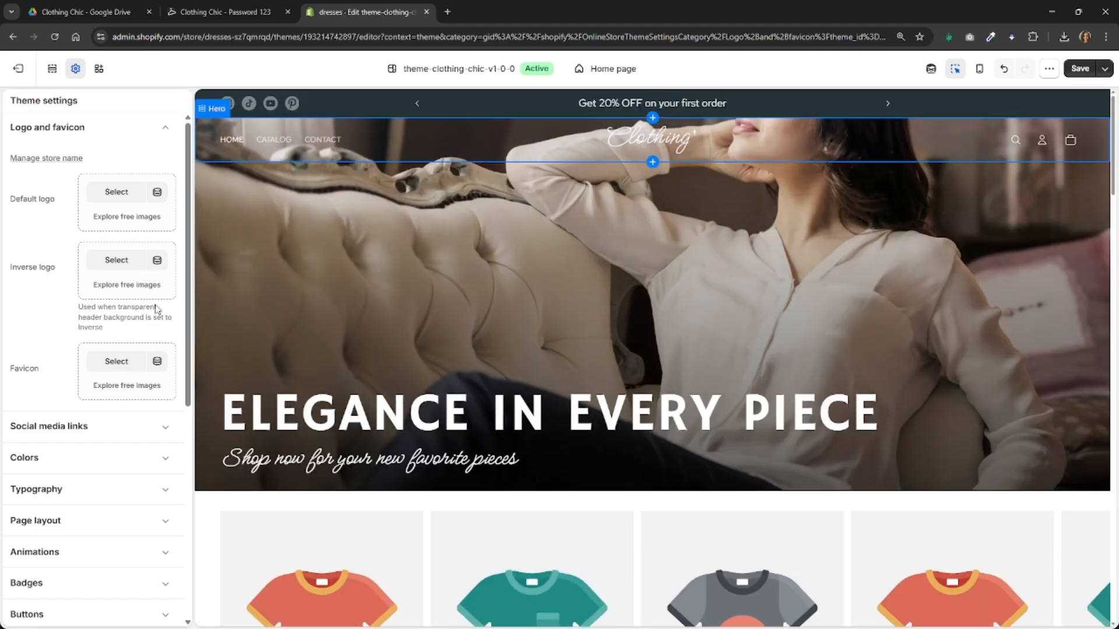
Upload the image clo-2 and set it as the default logo.
left_click(117, 193)
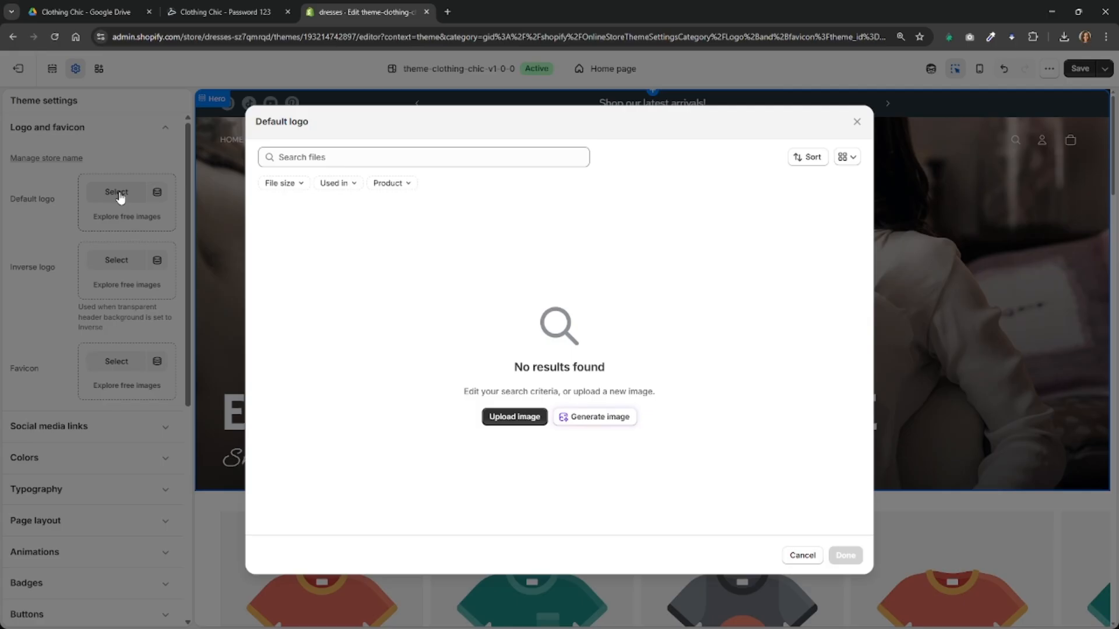
left_click(504, 418)
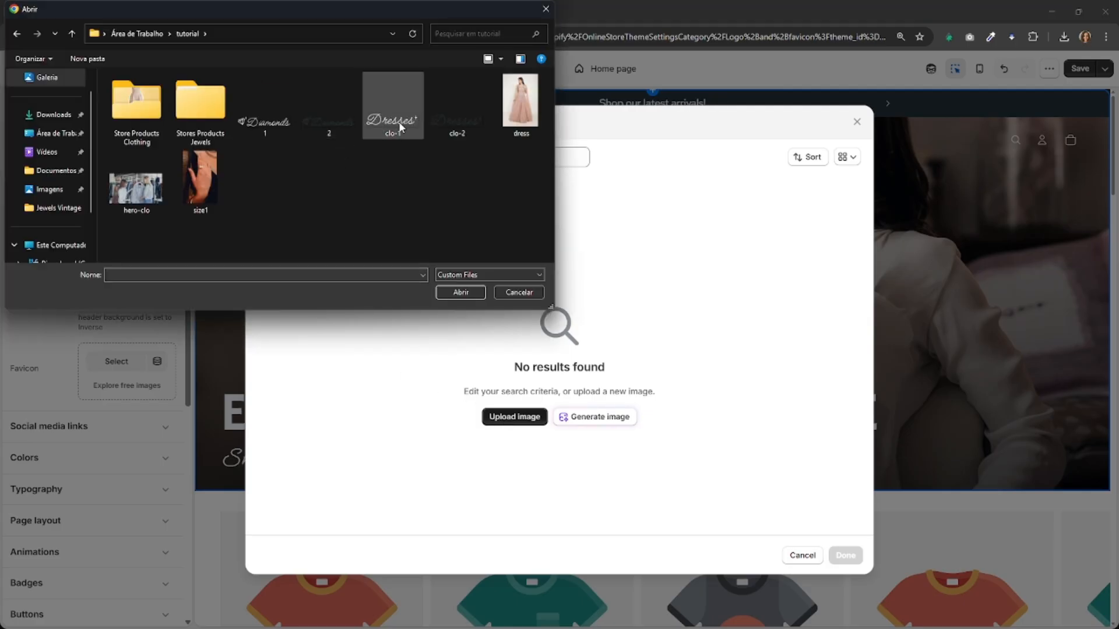
double_click(457, 111)
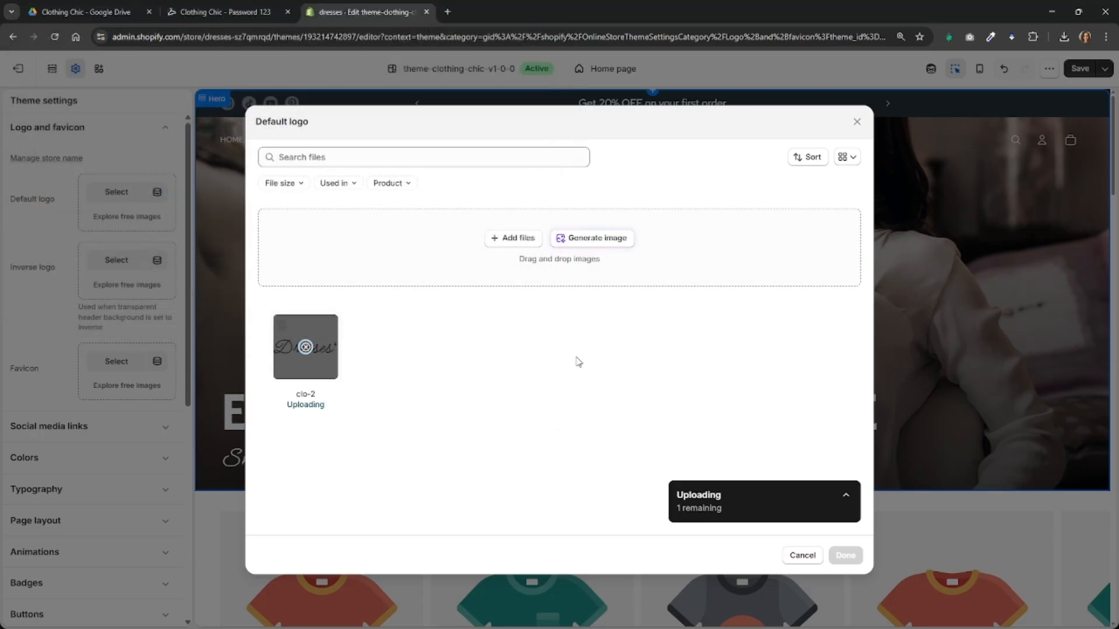
left_click(846, 556)
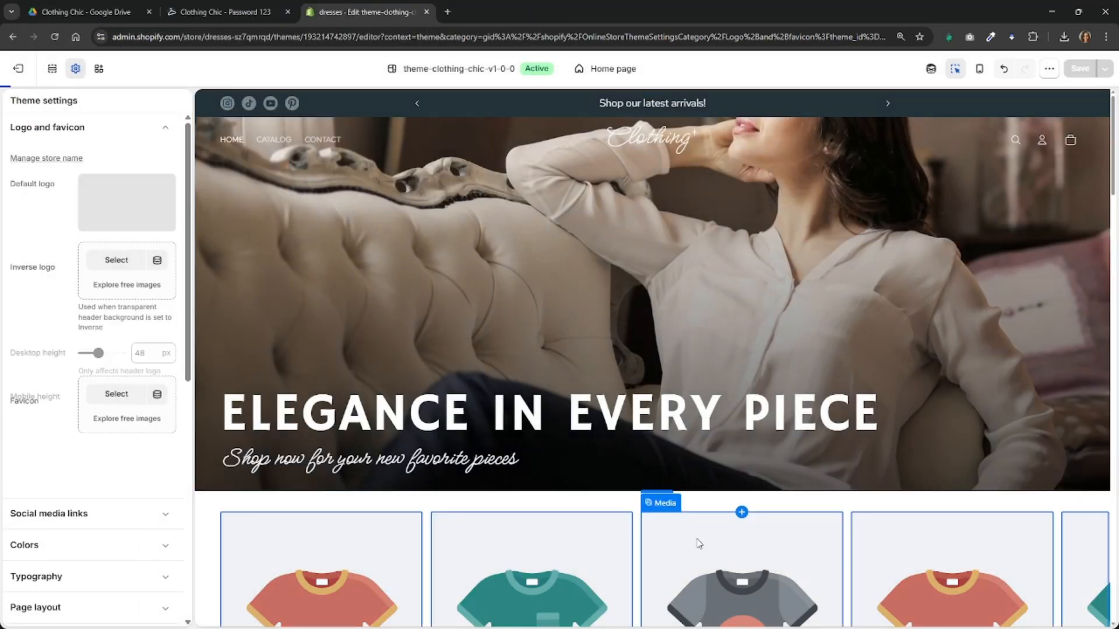
Upload the image clo-1 as the inverse logo and preview both logos in the page header.
left_click(116, 260)
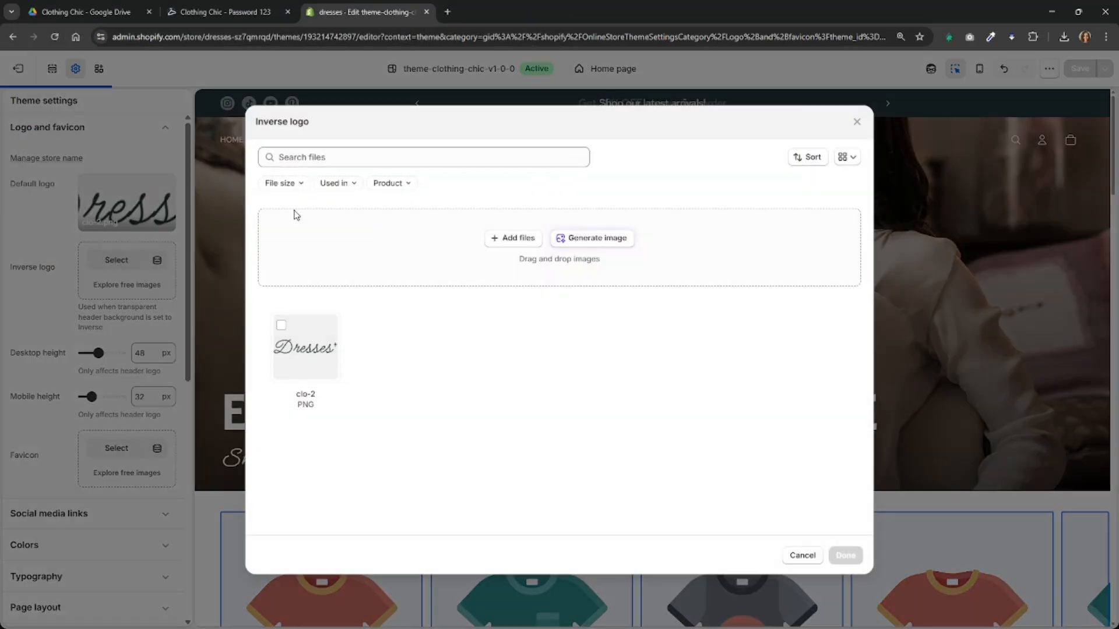
left_click(521, 239)
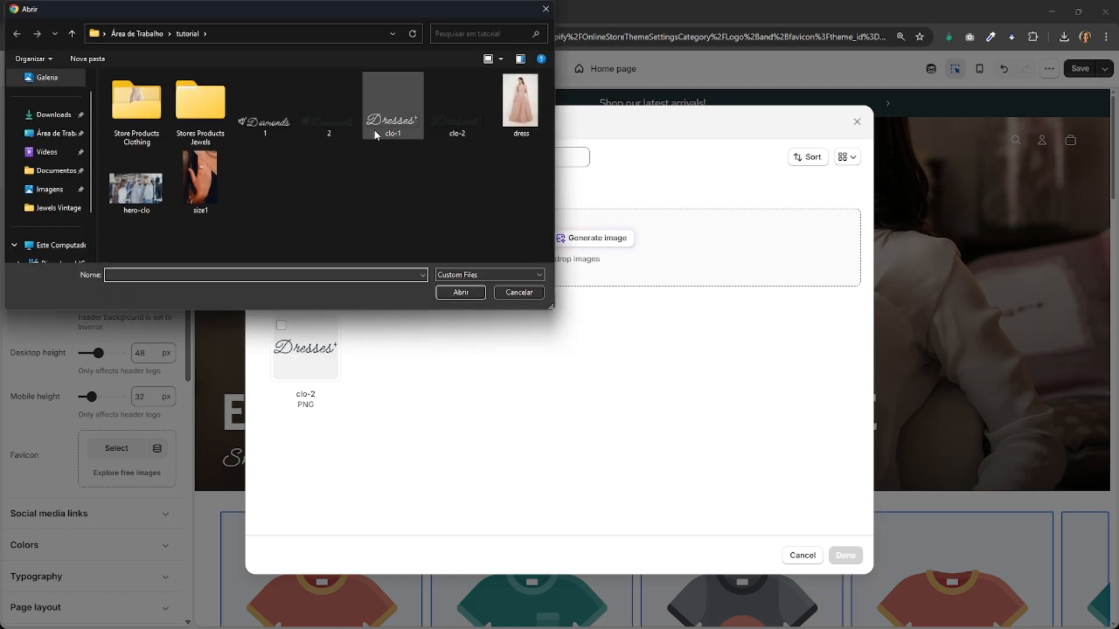
double_click(388, 121)
left_click(843, 555)
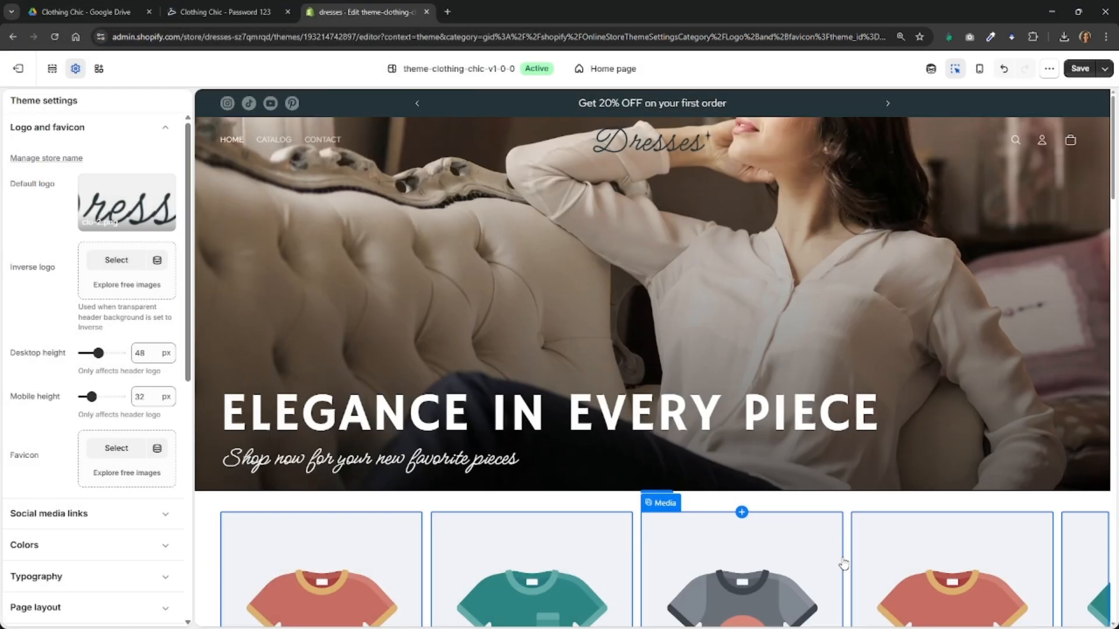
scroll(692, 349, "down", 6)
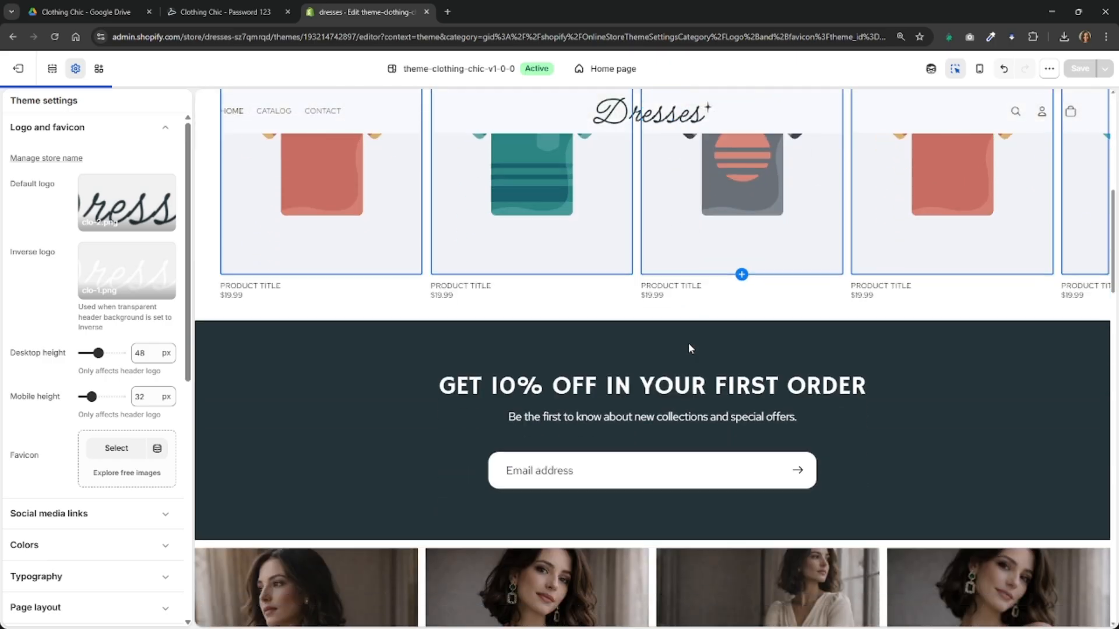
scroll(690, 348, "up", 3)
scroll(662, 127, "up", 5)
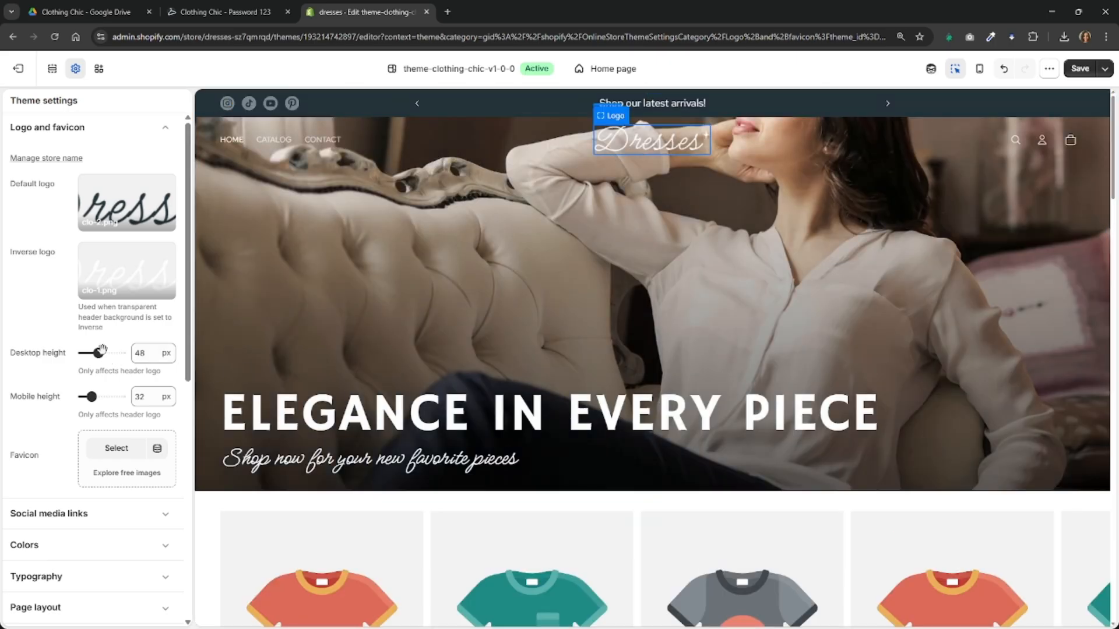
Set the logo's desktop height to 28 px and check the logo in the header and footer.
left_click_drag(98, 352, 90, 352)
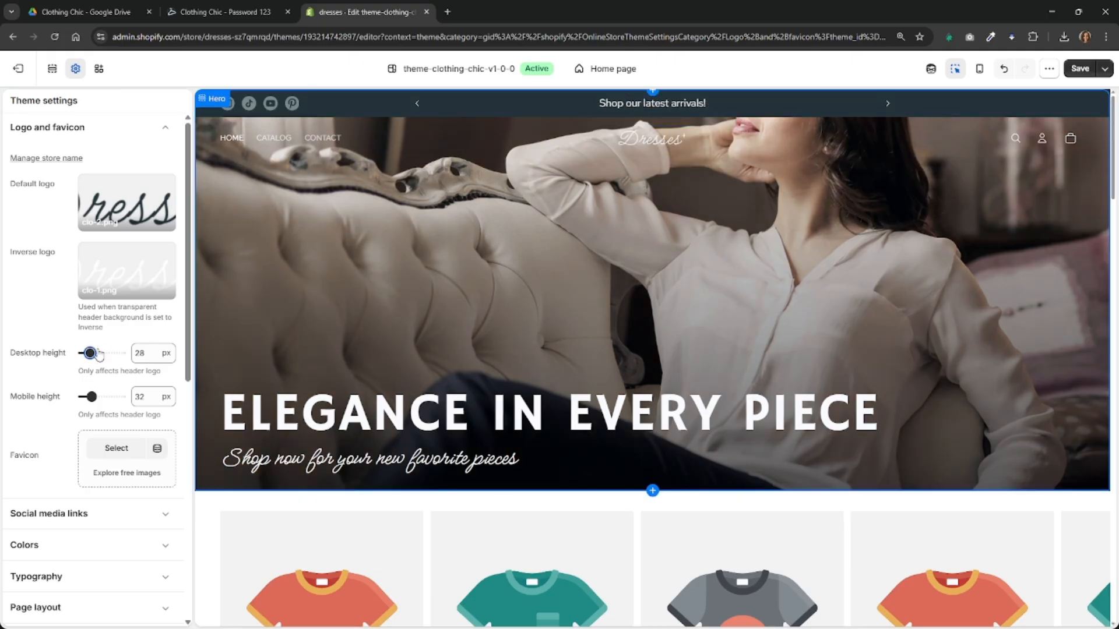
scroll(609, 141, "down", 15)
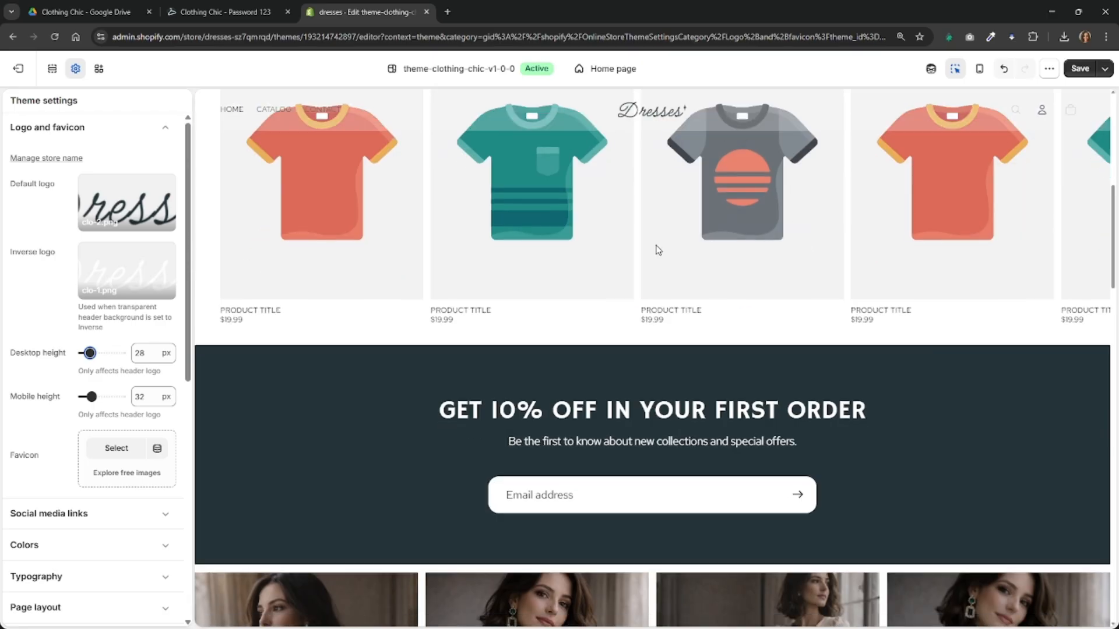
scroll(516, 331, "down", 5)
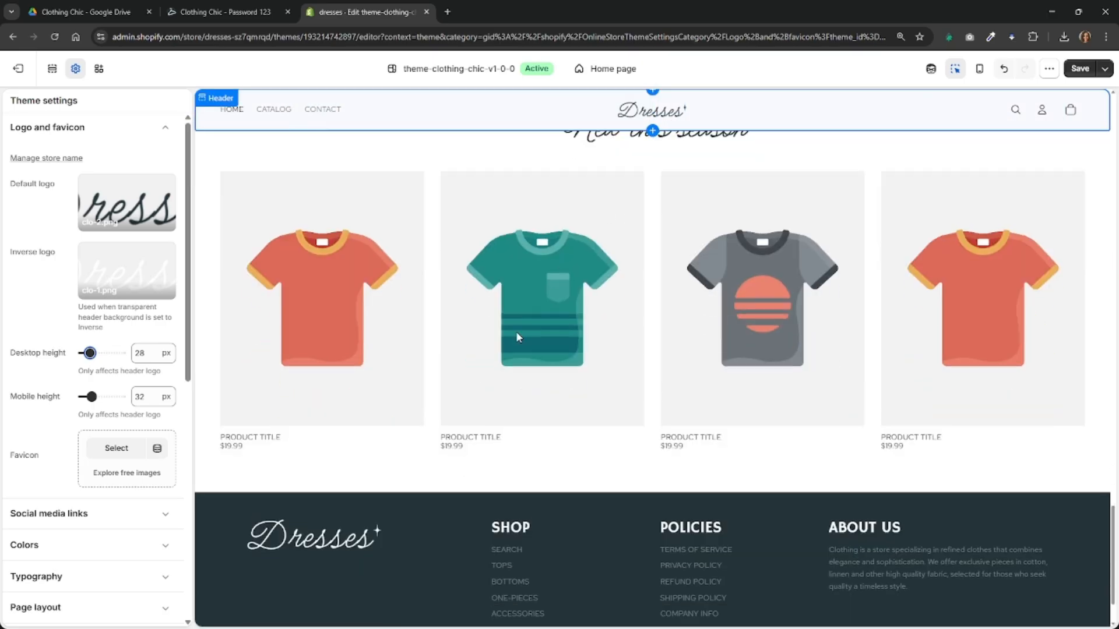
scroll(352, 288, "up", 1)
scroll(352, 288, "up", 15)
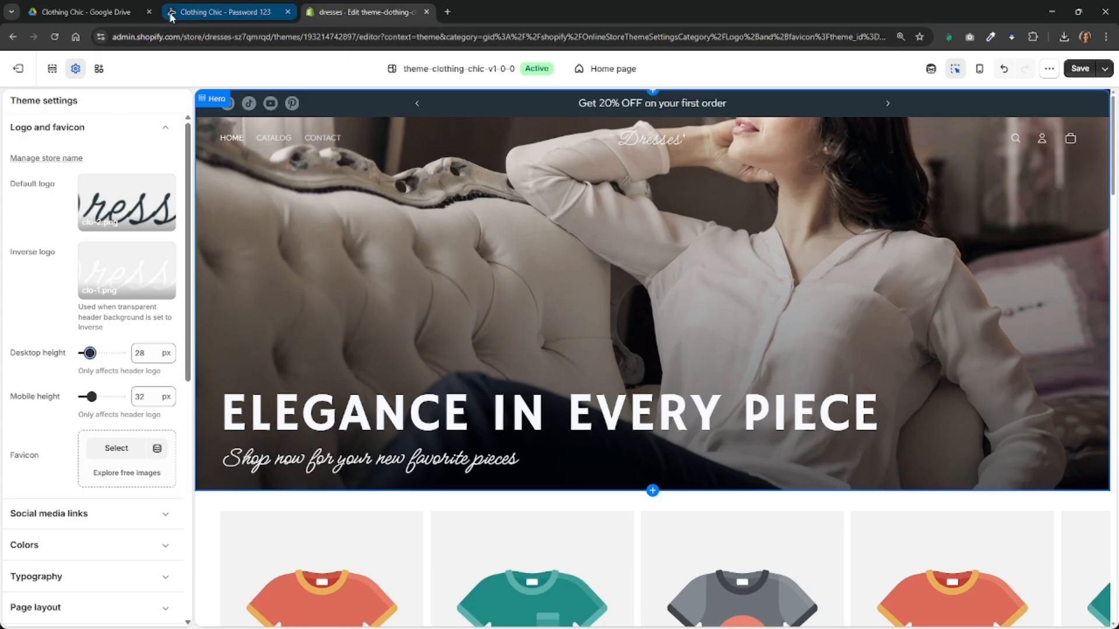
mouse_move(170, 13)
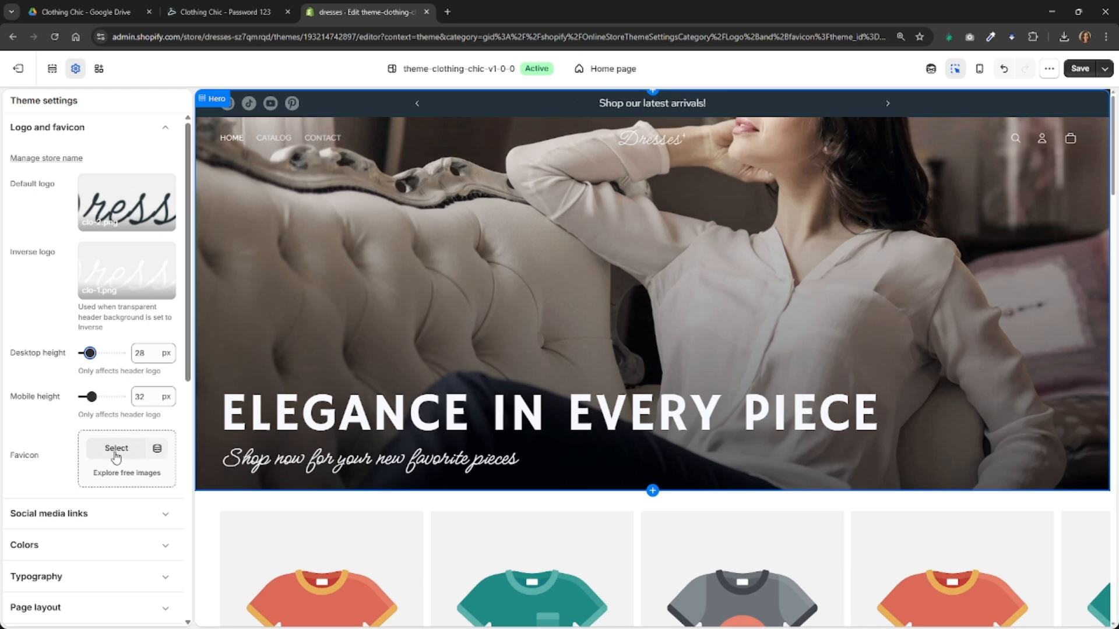
Return to the home page sections, collapse the announcement bar, and open the hero's "Elegance in every piece" heading for editing.
left_click(52, 69)
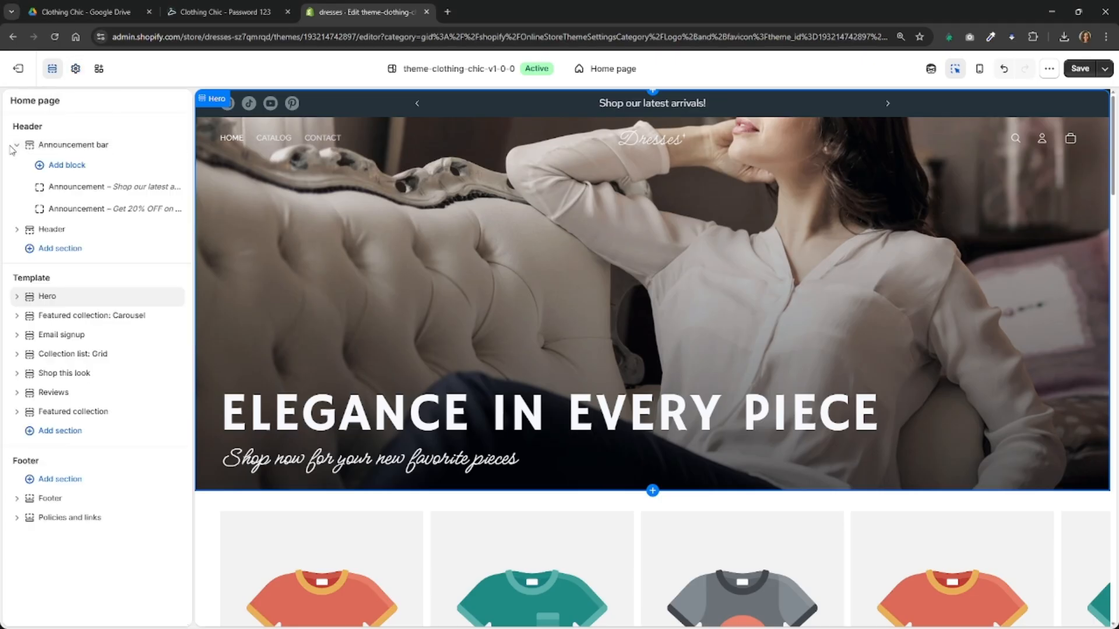
left_click(51, 145)
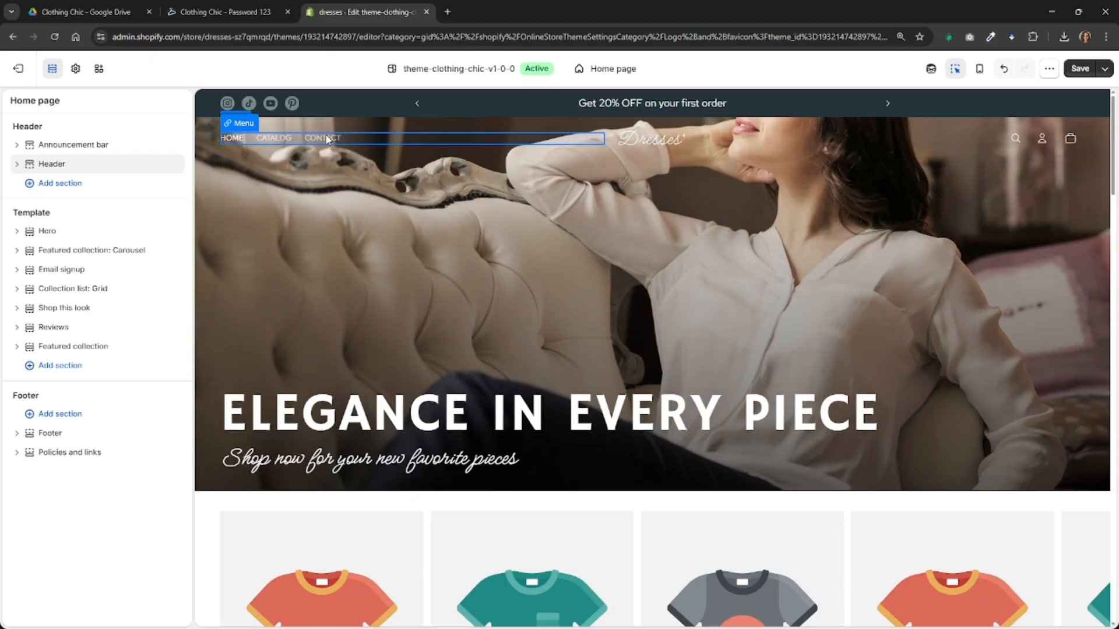
left_click(58, 236)
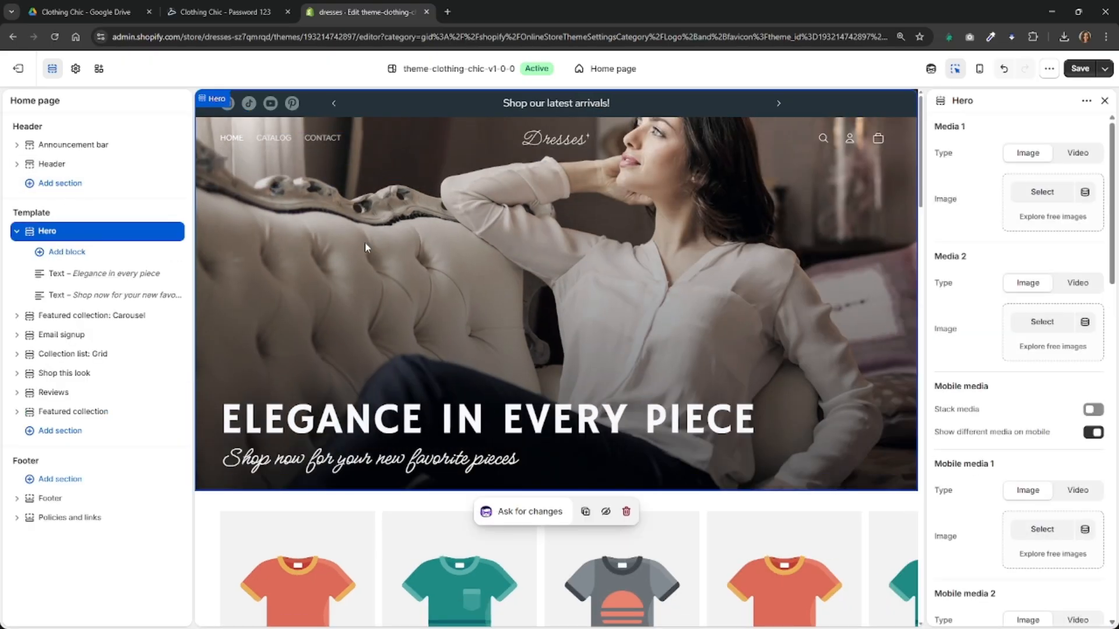
left_click(676, 408)
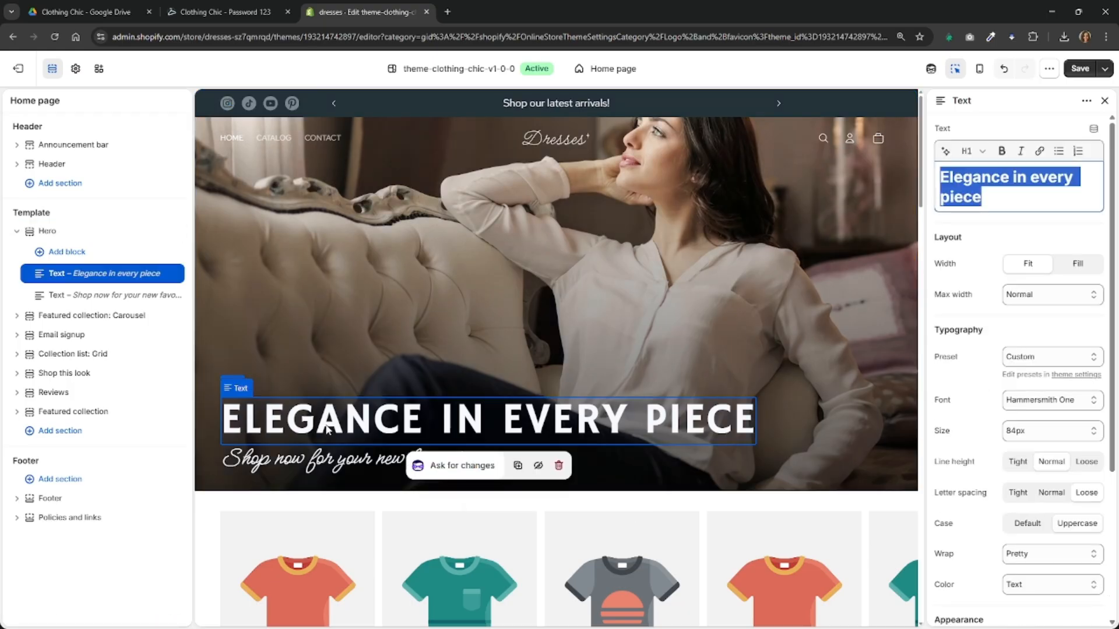
double_click(704, 423)
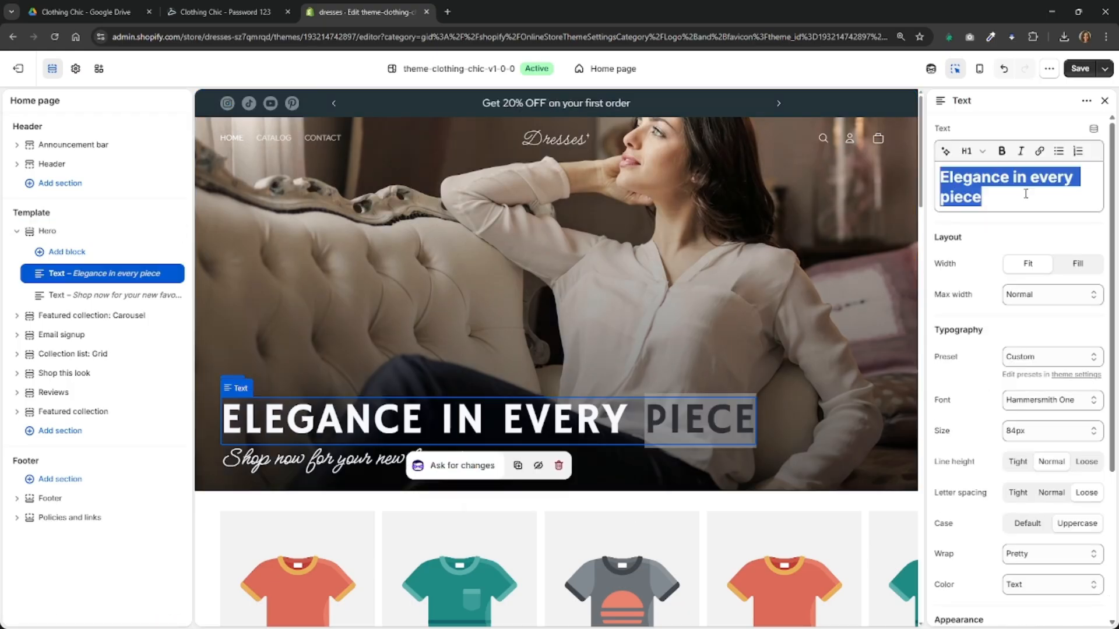
Replace the hero section's heading text with "Buy Dresses".
type("lslsls")
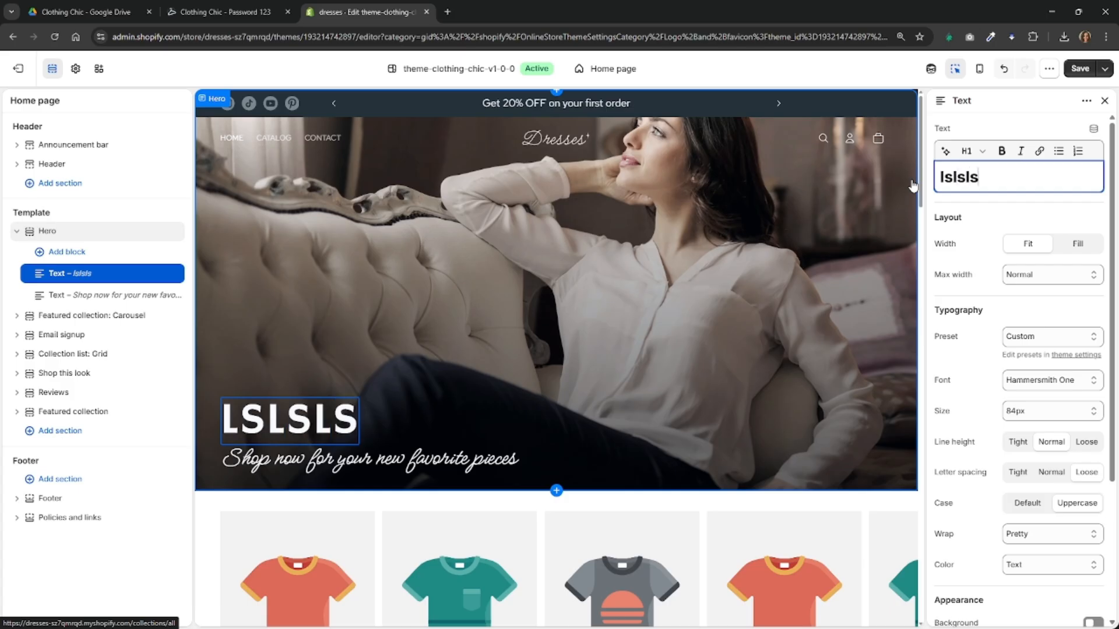
left_click(769, 269)
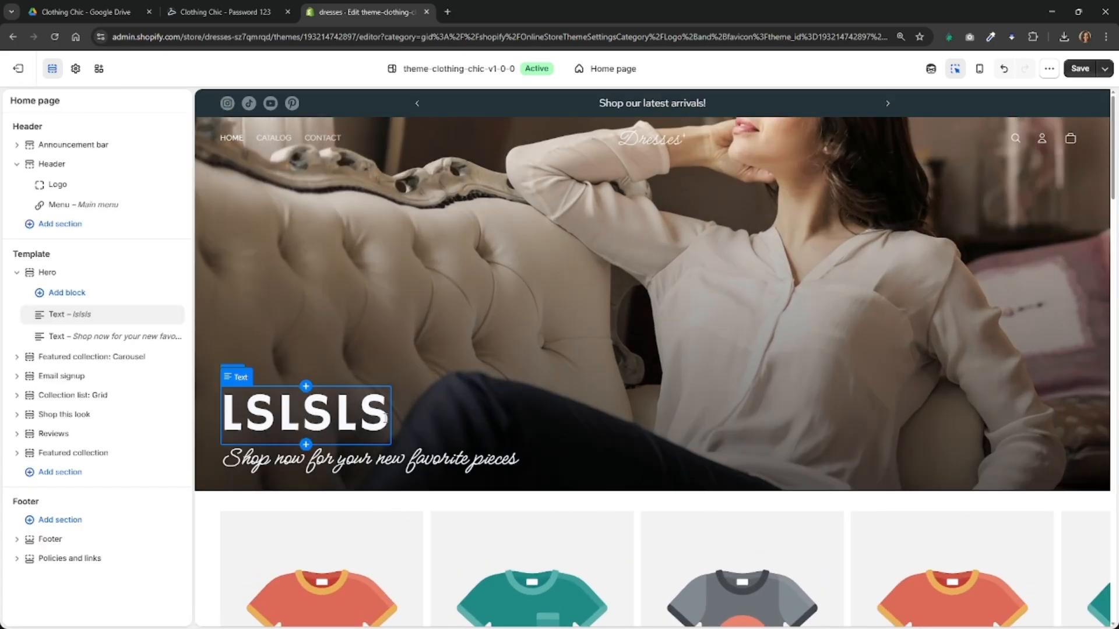
left_click(367, 424)
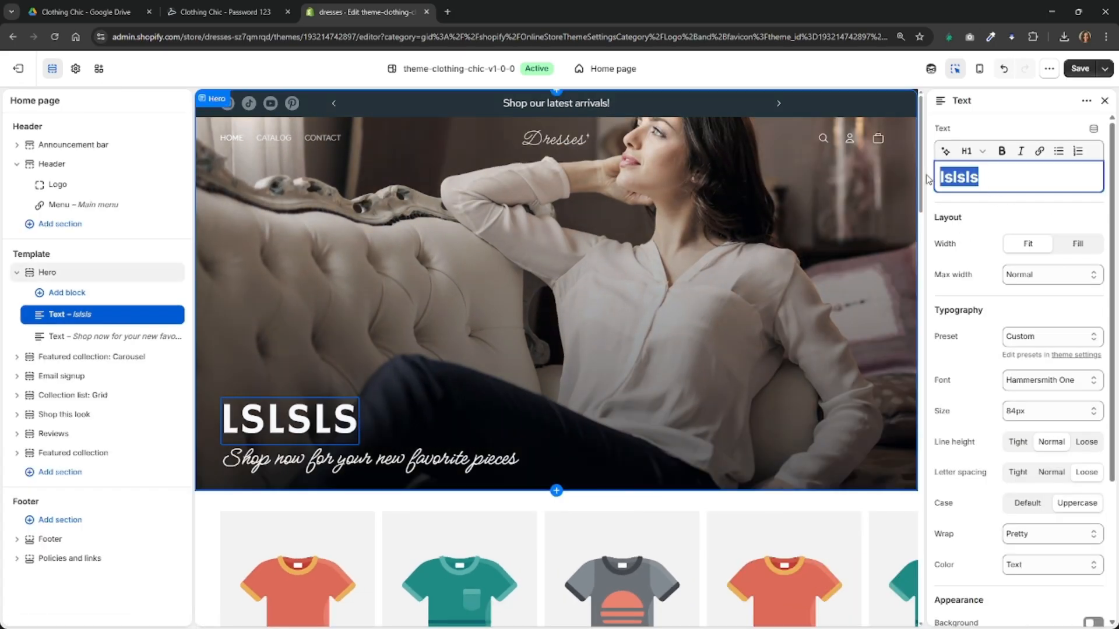
left_click(957, 177)
double_click(956, 177)
type("Buy ")
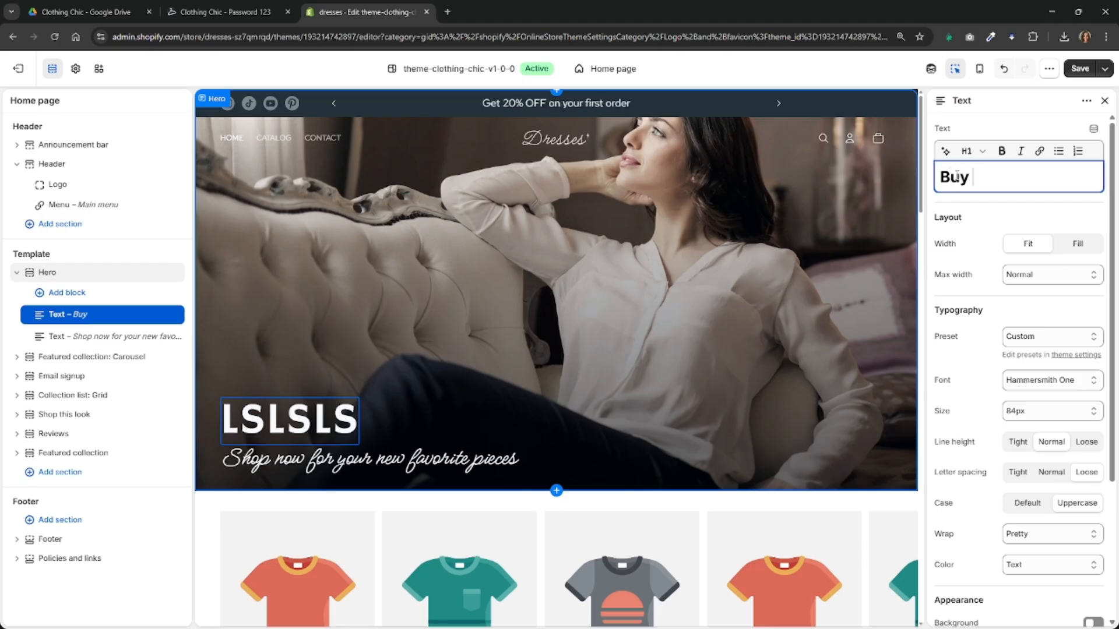
type("Dresses")
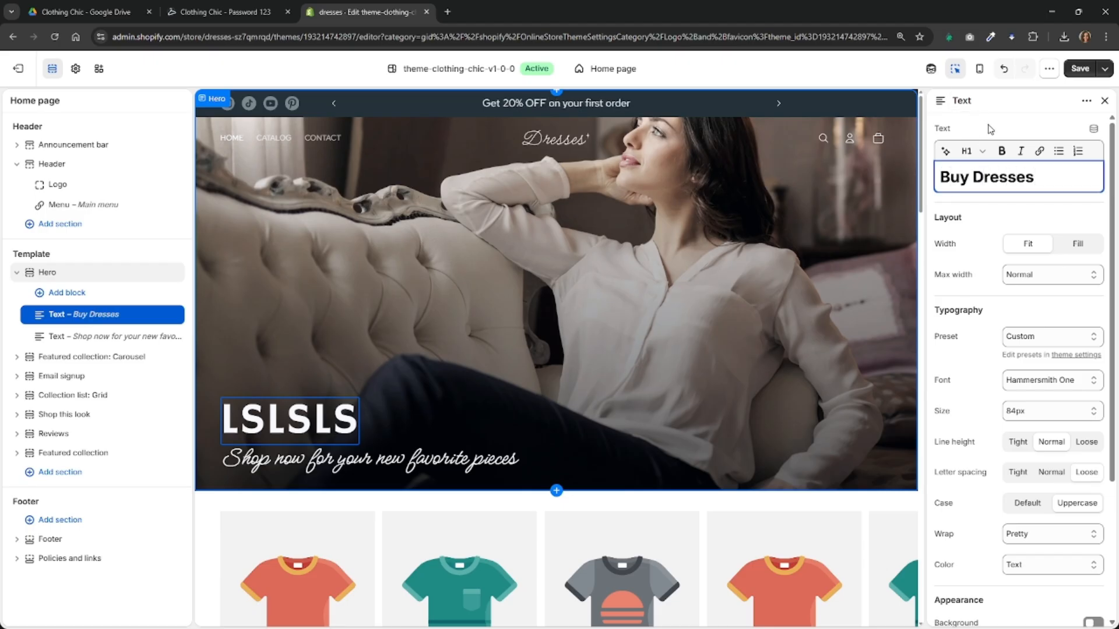
Review the font choices for the hero's "Shop now for your new favorite pieces" text and keep Meow Script.
left_click(352, 467)
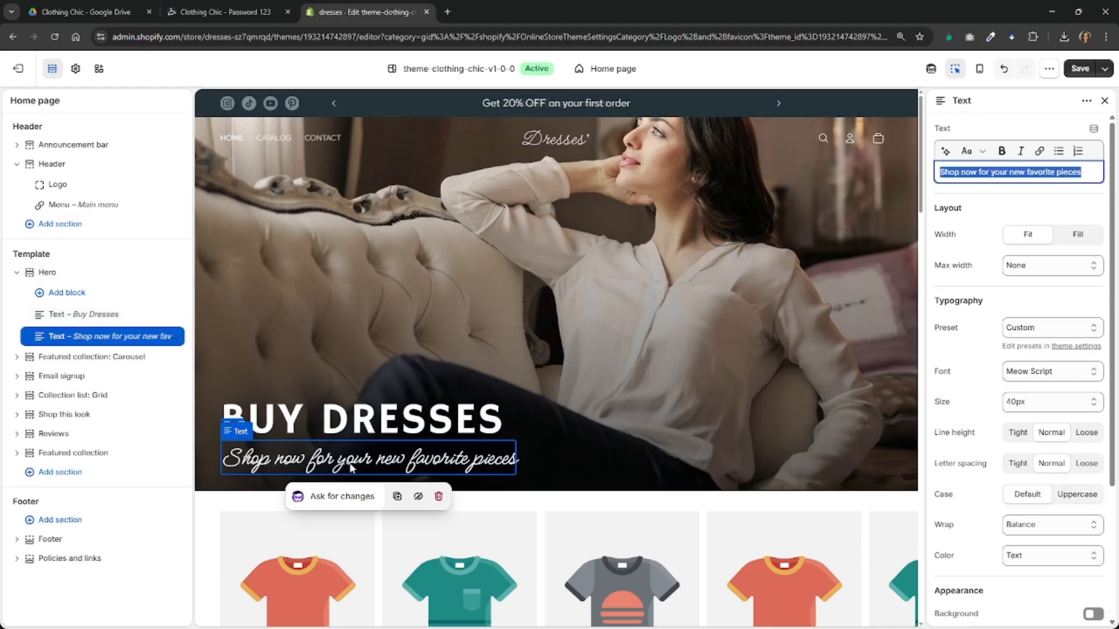
left_click(1028, 371)
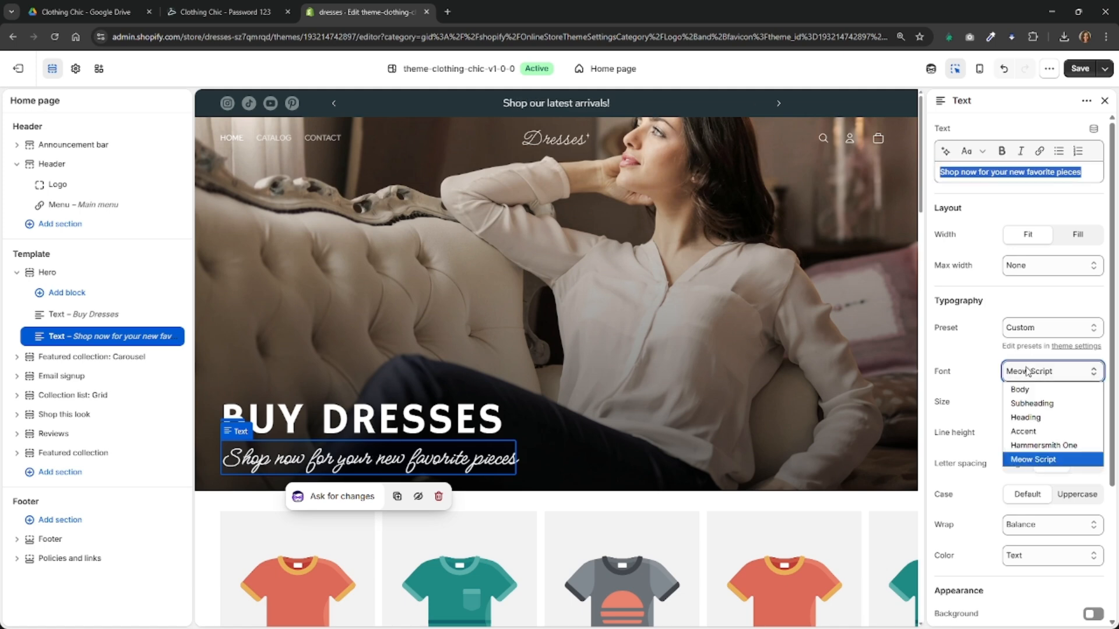
left_click(1030, 454)
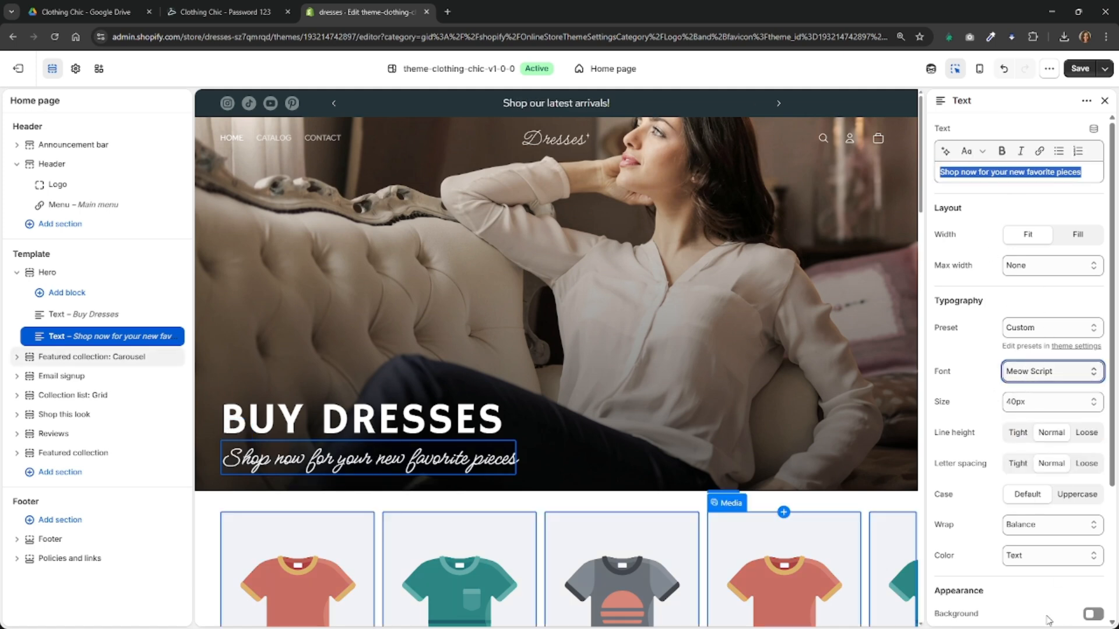
Upload the image hero-clo and use it as the hero section's Media 1 image.
left_click(48, 273)
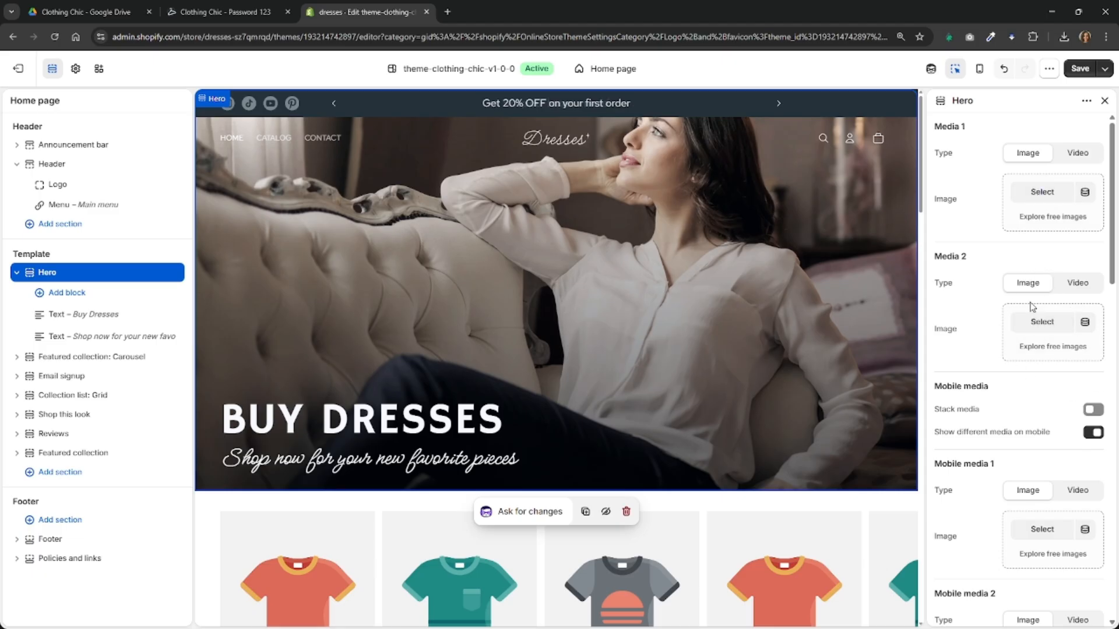
left_click(1029, 194)
left_click(511, 248)
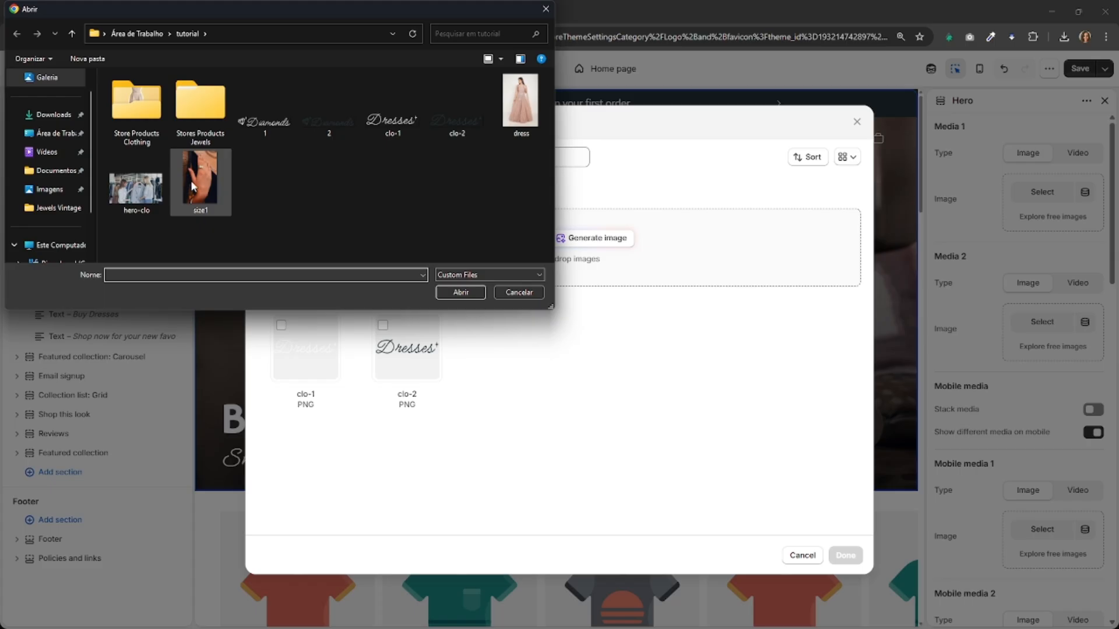
double_click(135, 187)
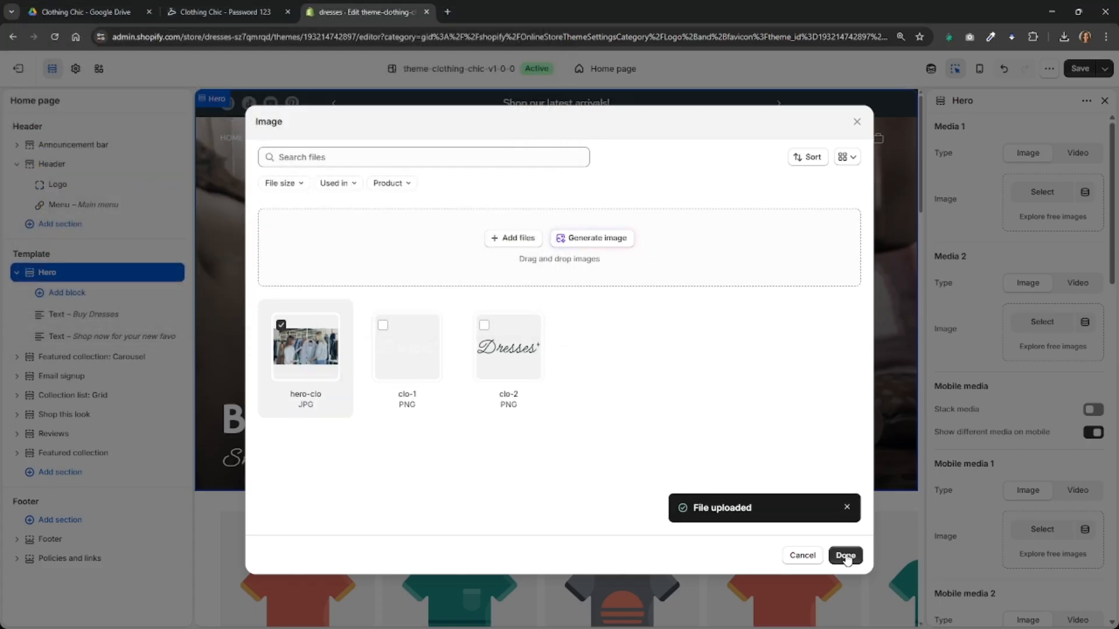
left_click(845, 555)
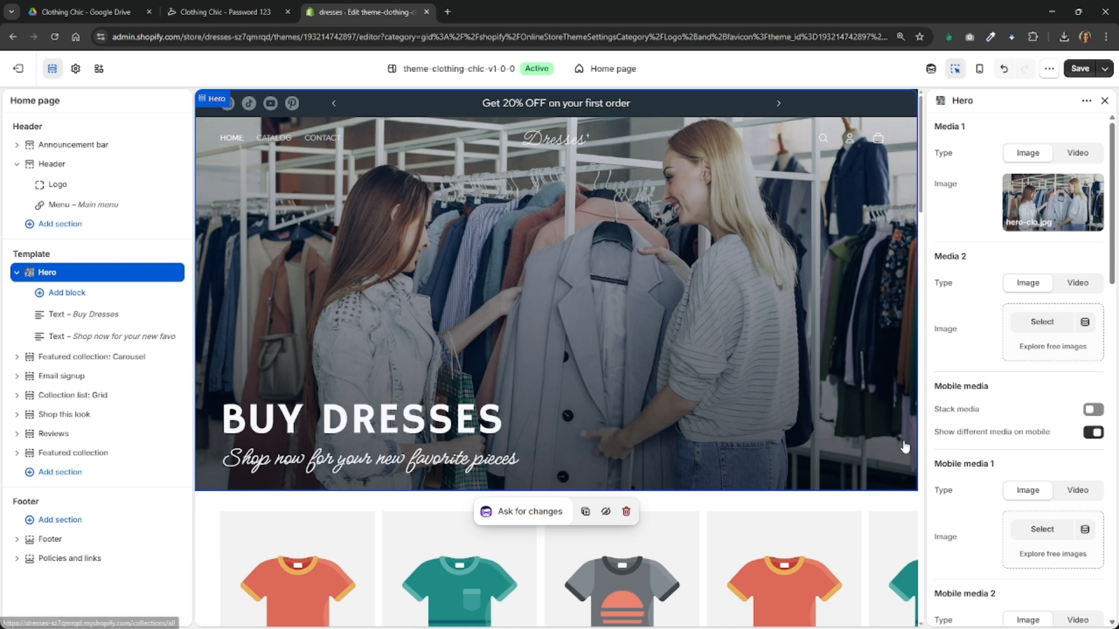
Remove the Media 1 image from the hero section and collapse the section's blocks.
left_click(1052, 211)
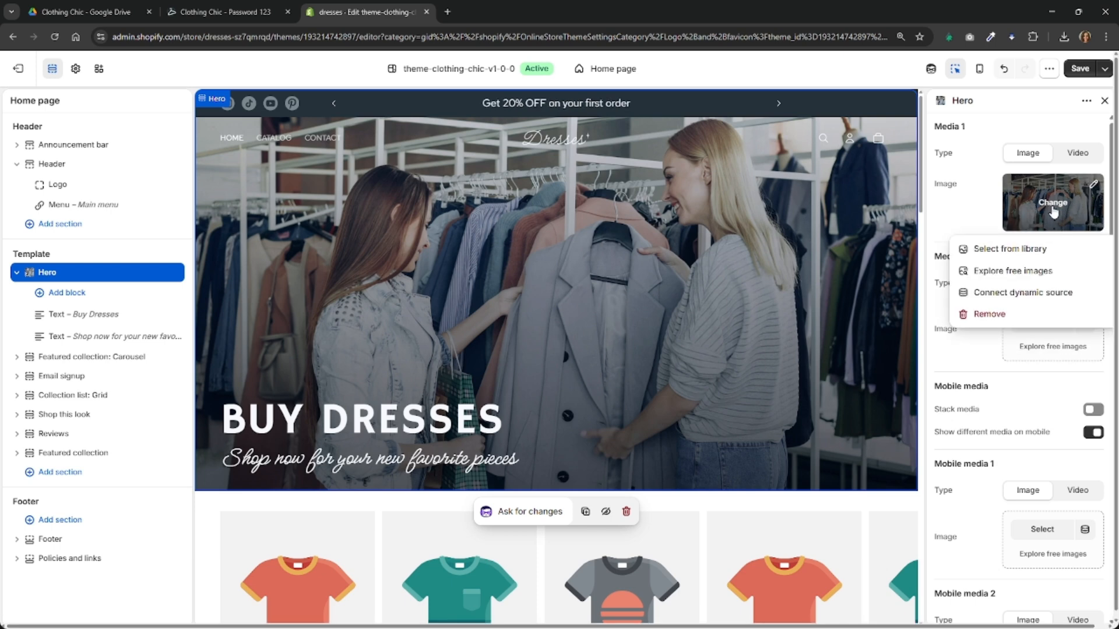
left_click(1002, 316)
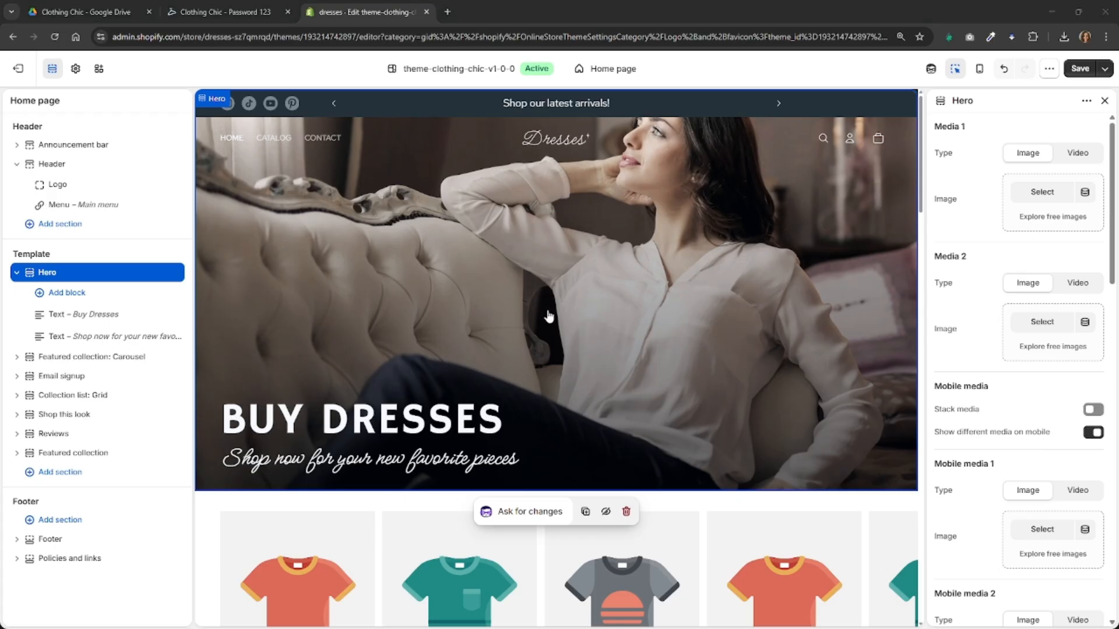
left_click(17, 272)
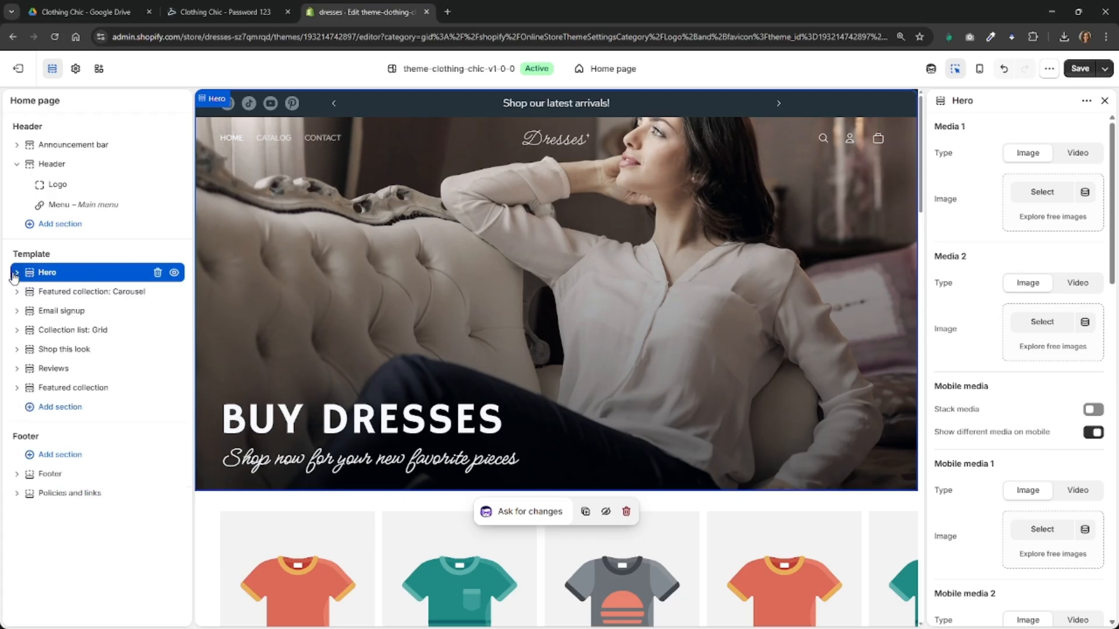
Examine the featured collection carousel's settings and the email signup below it, and collapse the carousel's blocks.
left_click(72, 294)
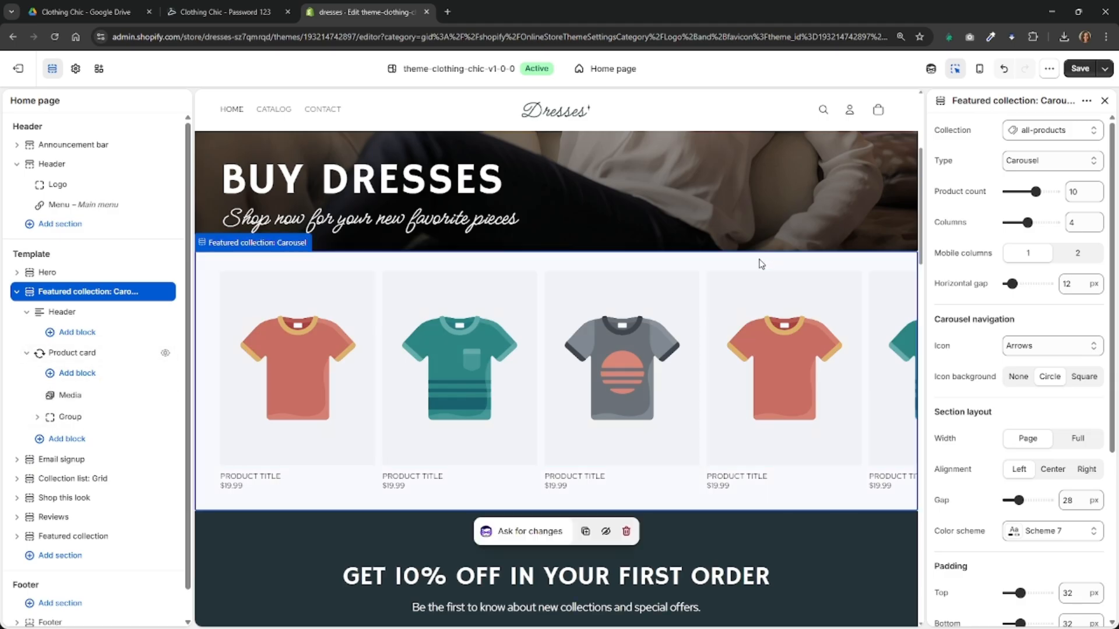
scroll(744, 266, "down", 3)
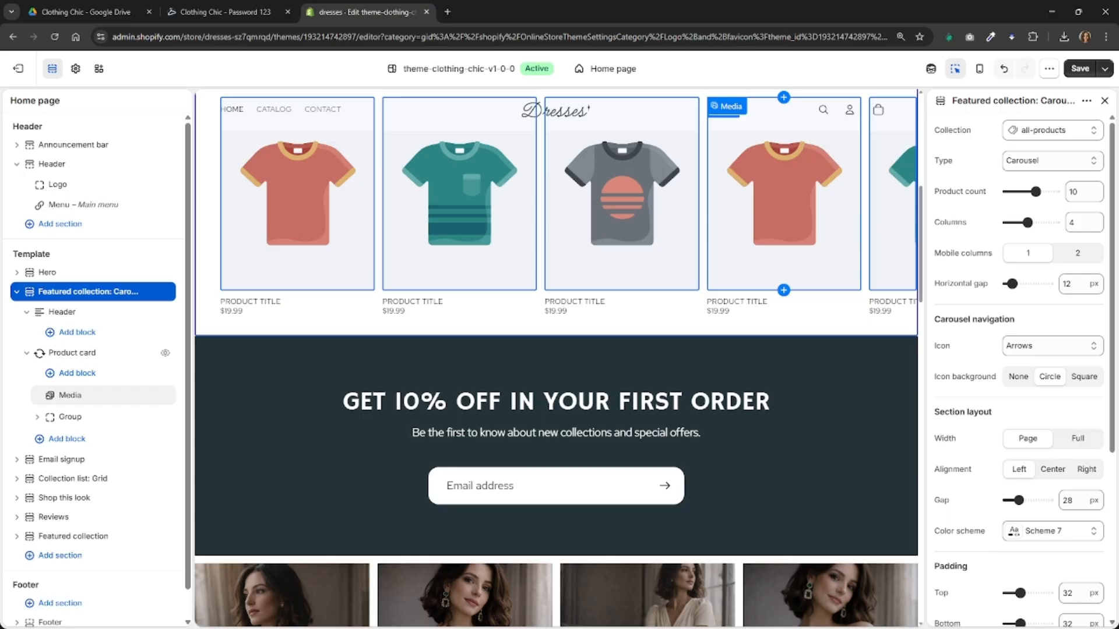
scroll(246, 400, "down", 1)
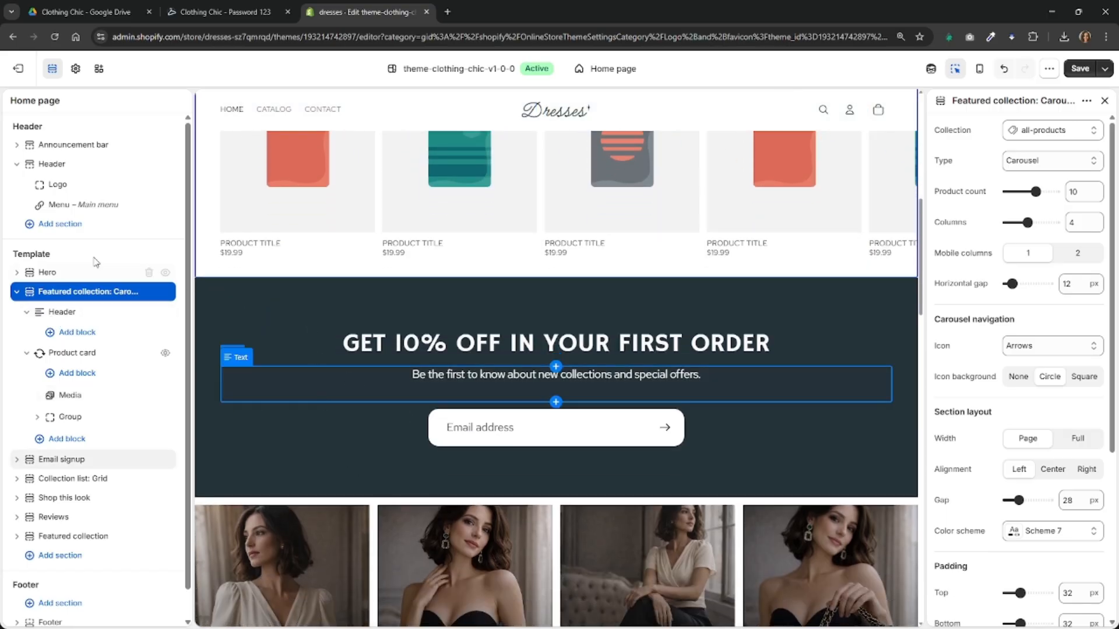
left_click(16, 292)
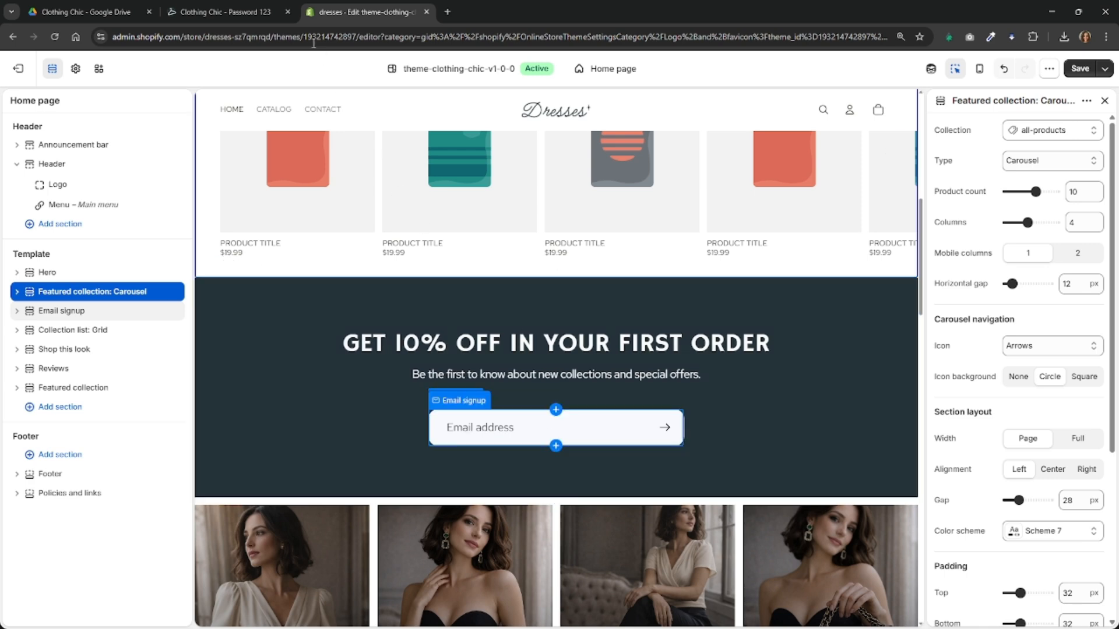
Open the store admin separately, view the Customers page, and return to the theme editor.
right_click(18, 70)
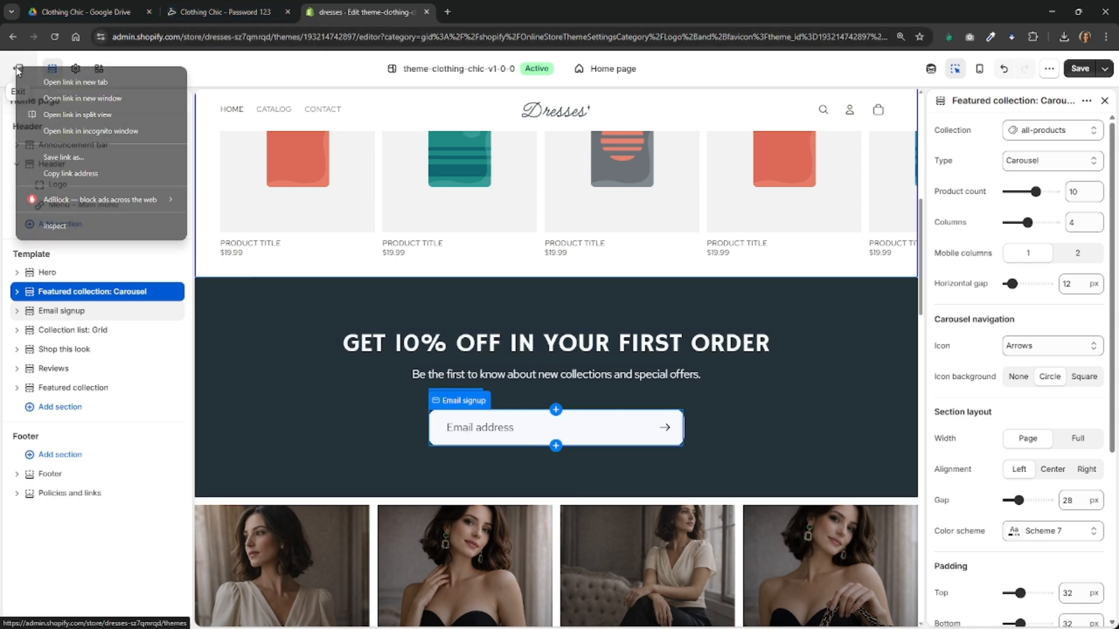
left_click(39, 81)
left_click(499, 11)
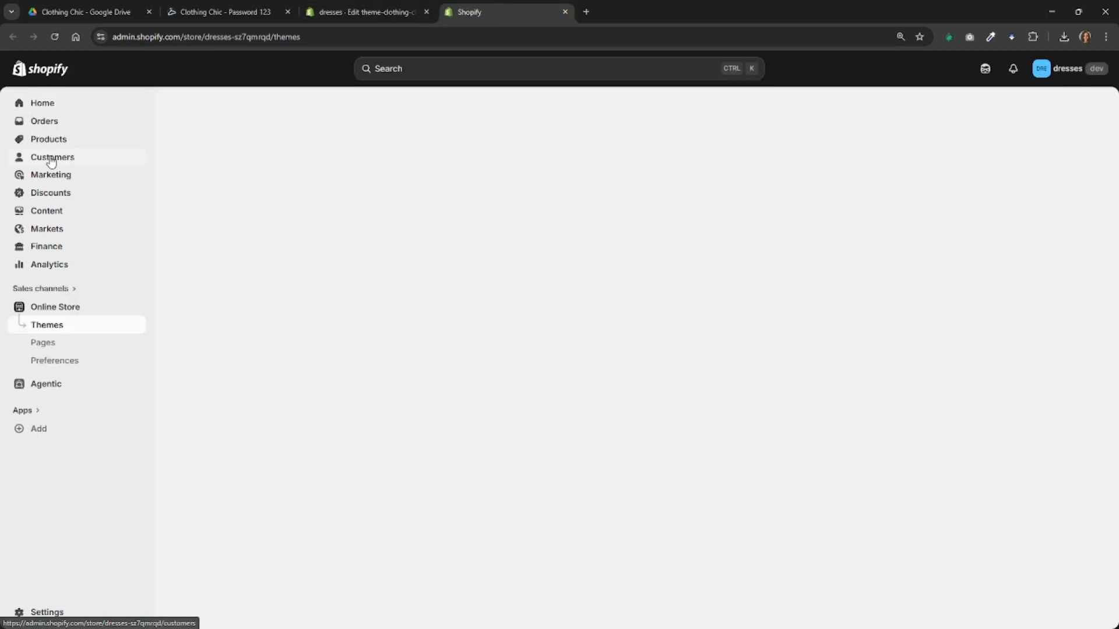
left_click(52, 161)
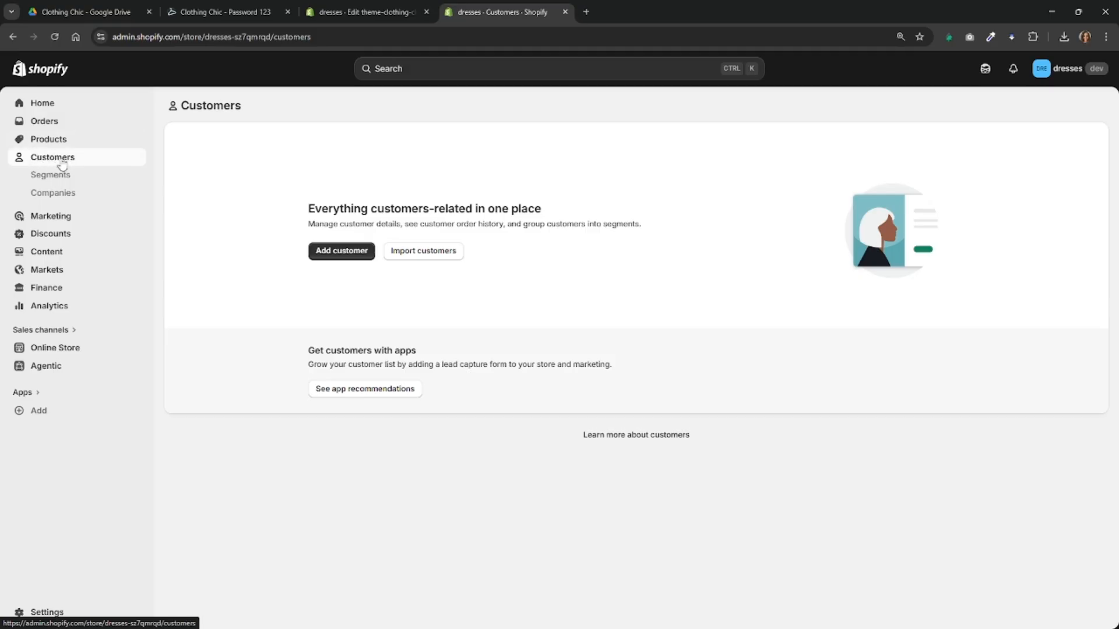
left_click(384, 12)
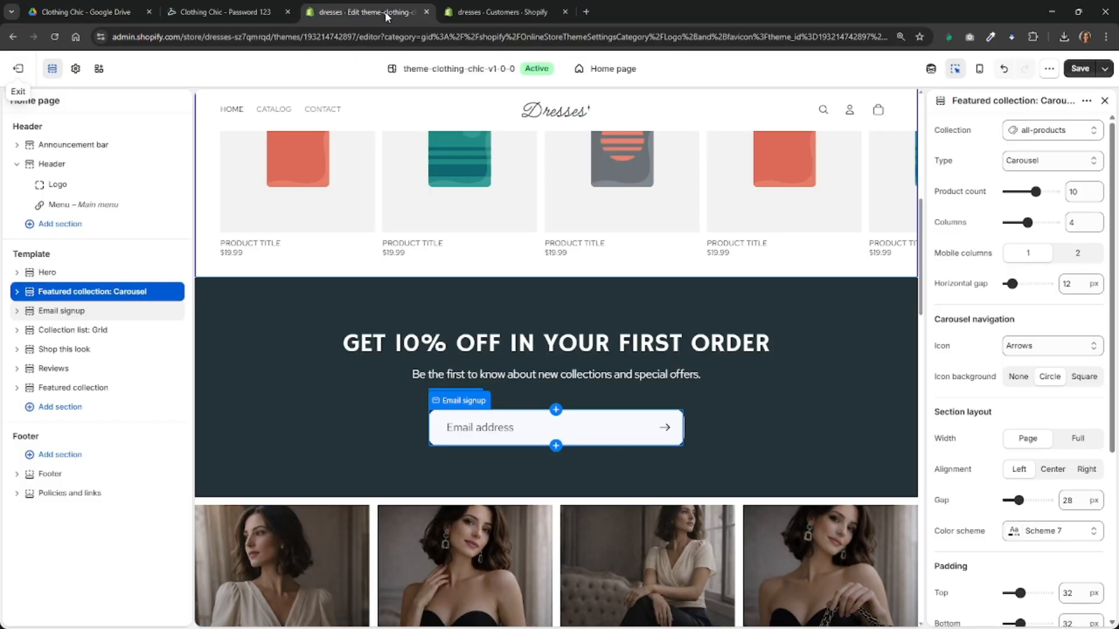
Examine the collection list grid and the Shop this look section in the preview.
left_click(73, 330)
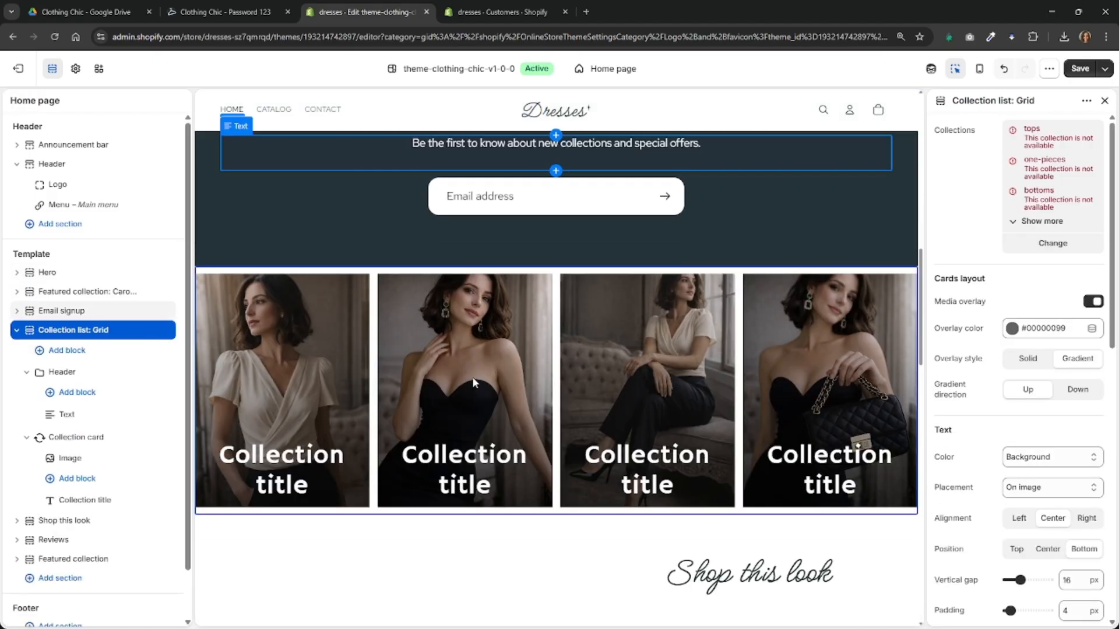
left_click(676, 551)
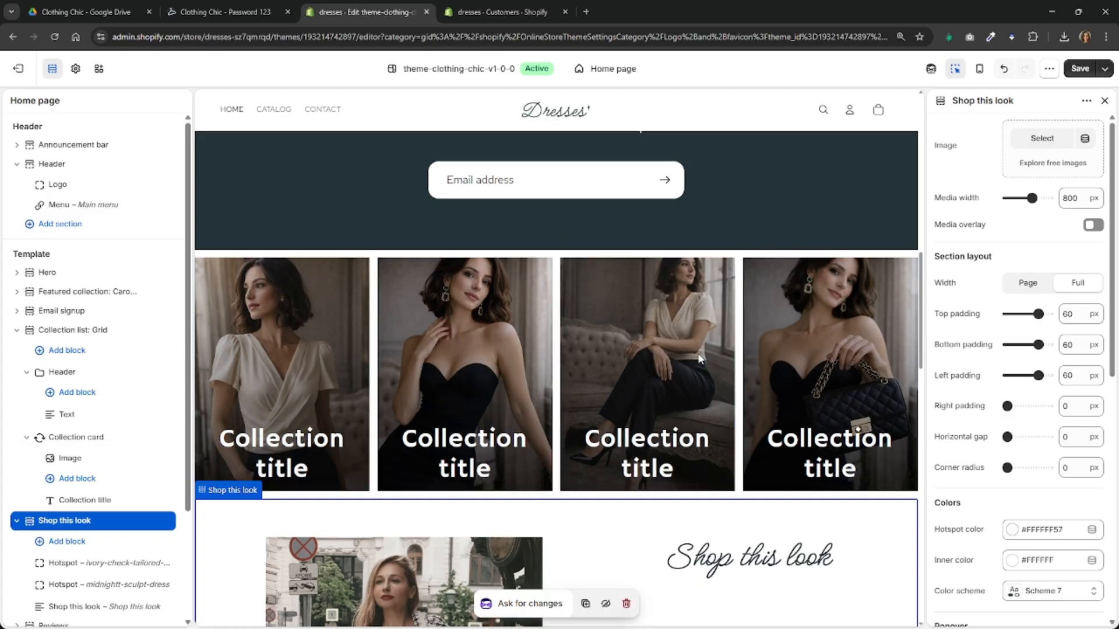
scroll(699, 359, "down", 6)
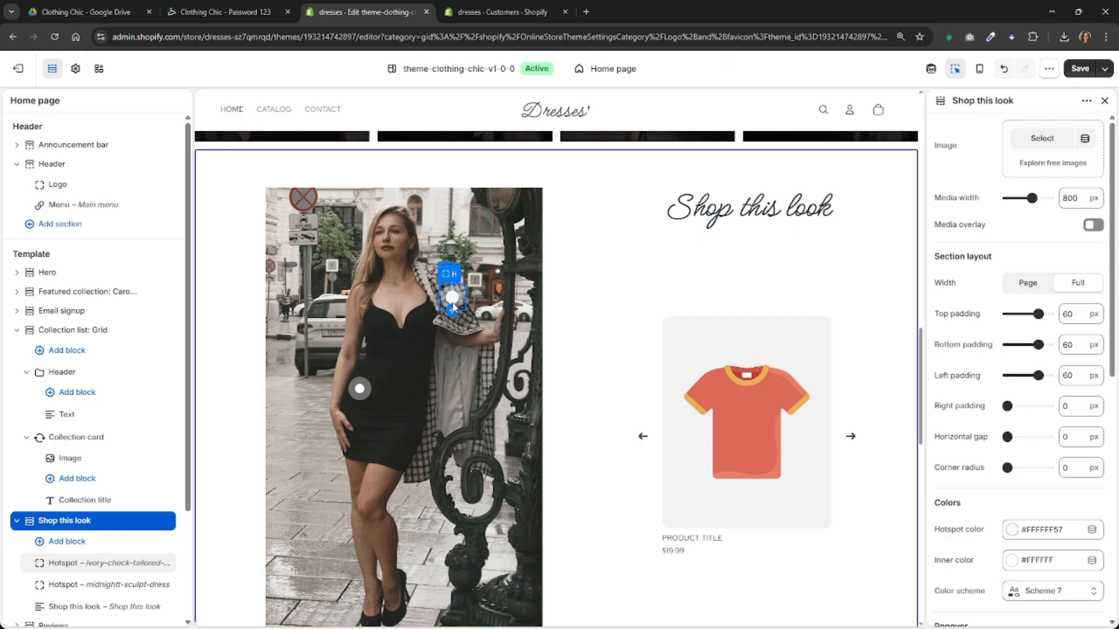
Switch to the Clothing Chic demo store and test the dress and blazer hotspots in its Shop this look section.
left_click(249, 14)
scroll(665, 335, "down", 5)
scroll(663, 338, "down", 10)
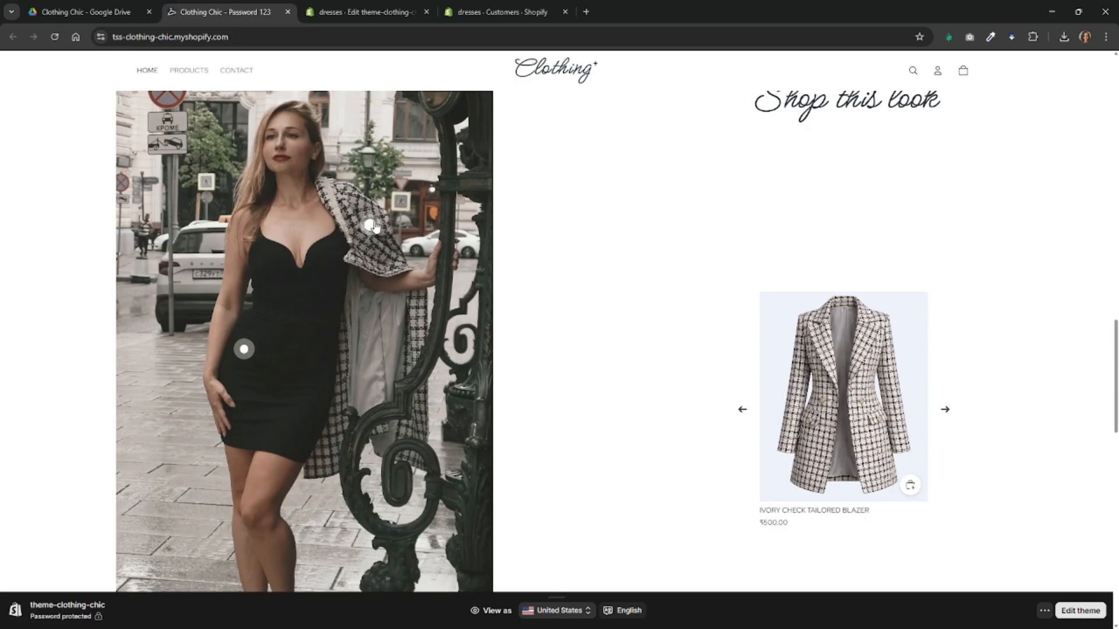
left_click(244, 350)
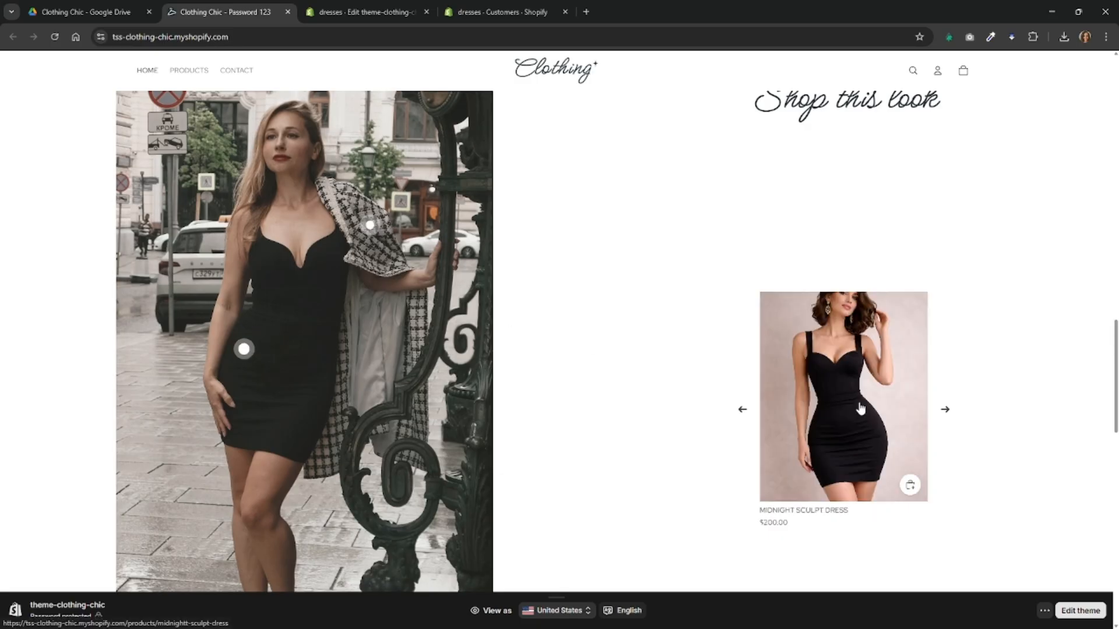
left_click(371, 231)
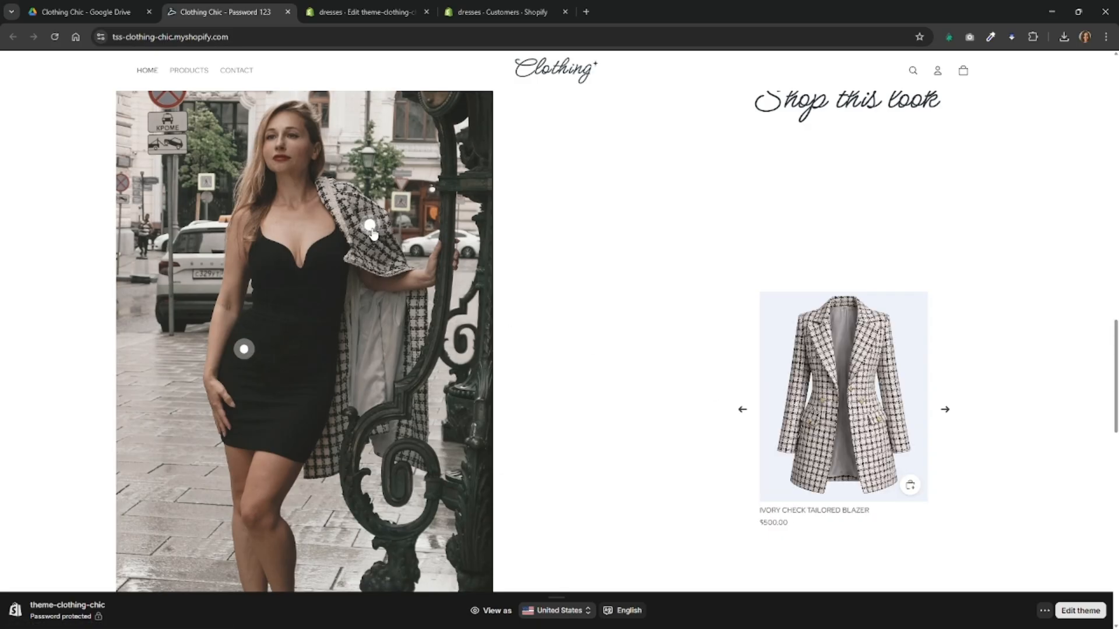
View the Ivory Check Tailored Blazer's product page in the demo store and return to the theme editor.
left_click(844, 371)
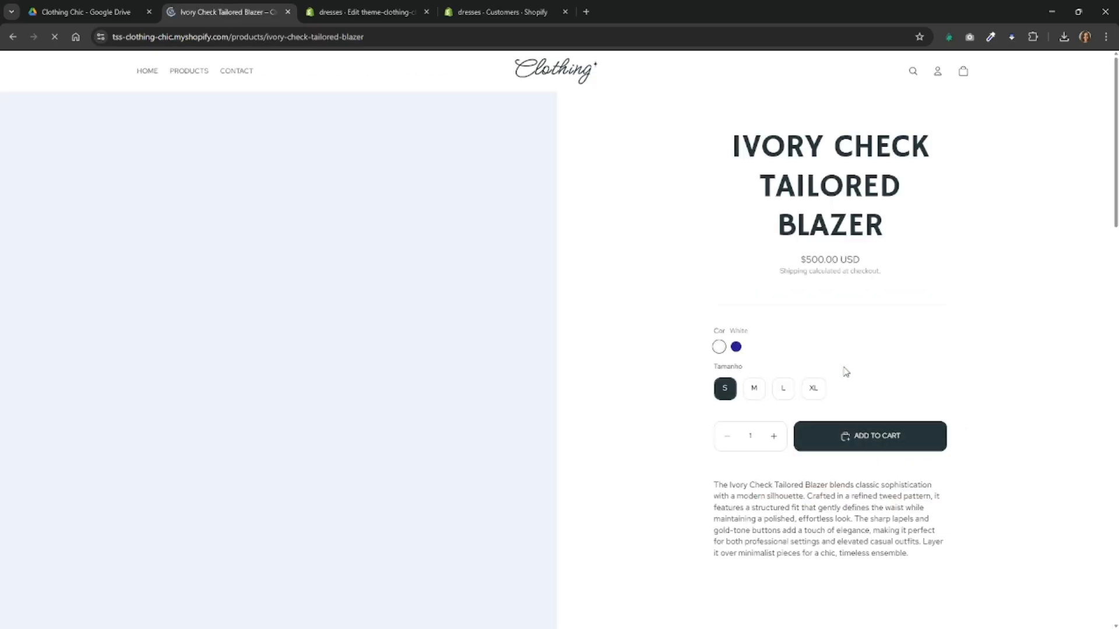
scroll(394, 329, "down", 5)
scroll(394, 329, "up", 5)
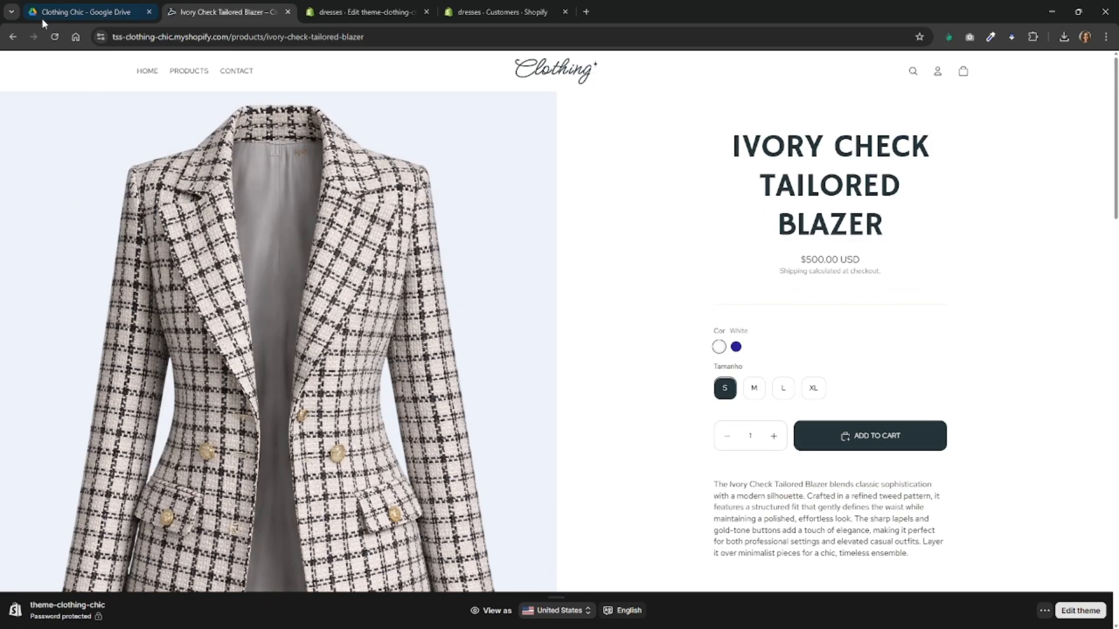
left_click(343, 17)
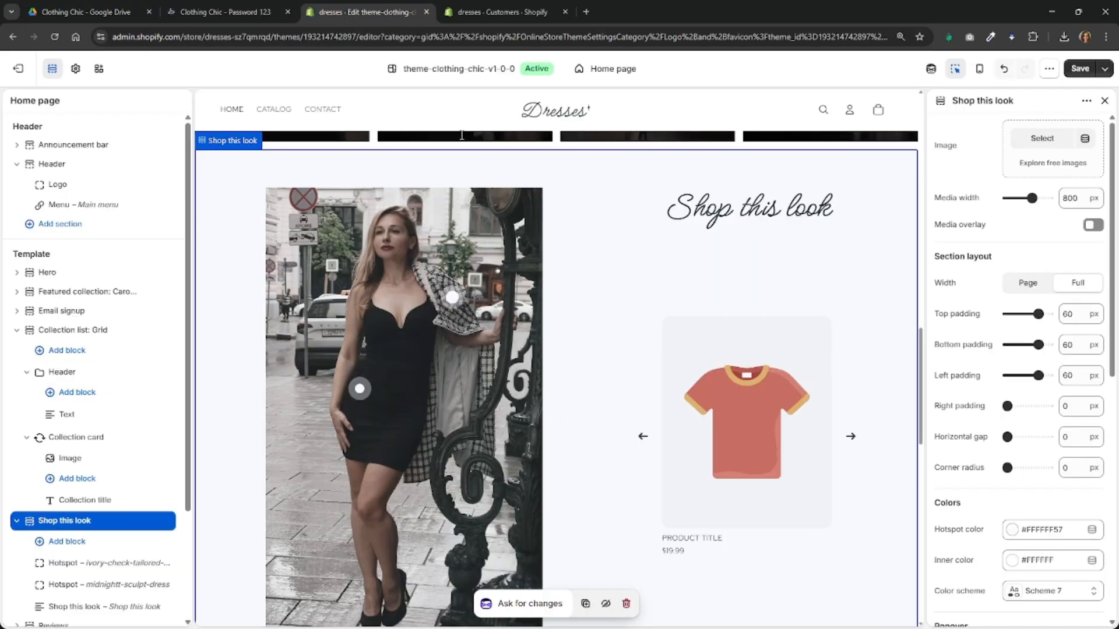
Set the horizontal position of the ivory-check-tailored blazer hotspot in Shop this look to 57.
scroll(79, 495, "down", 2)
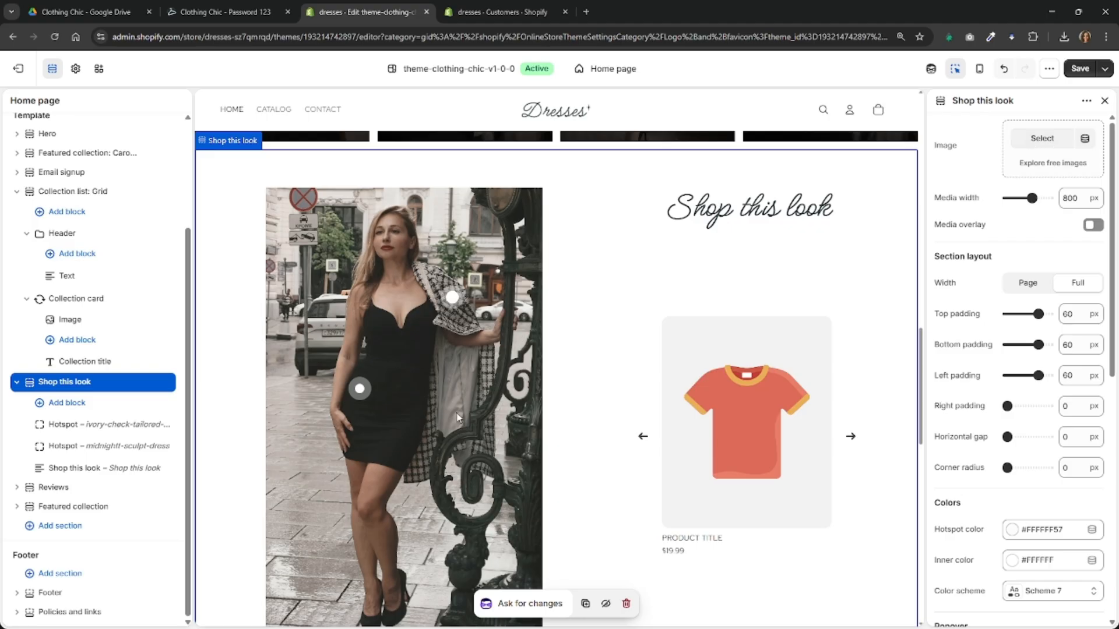
left_click(67, 431)
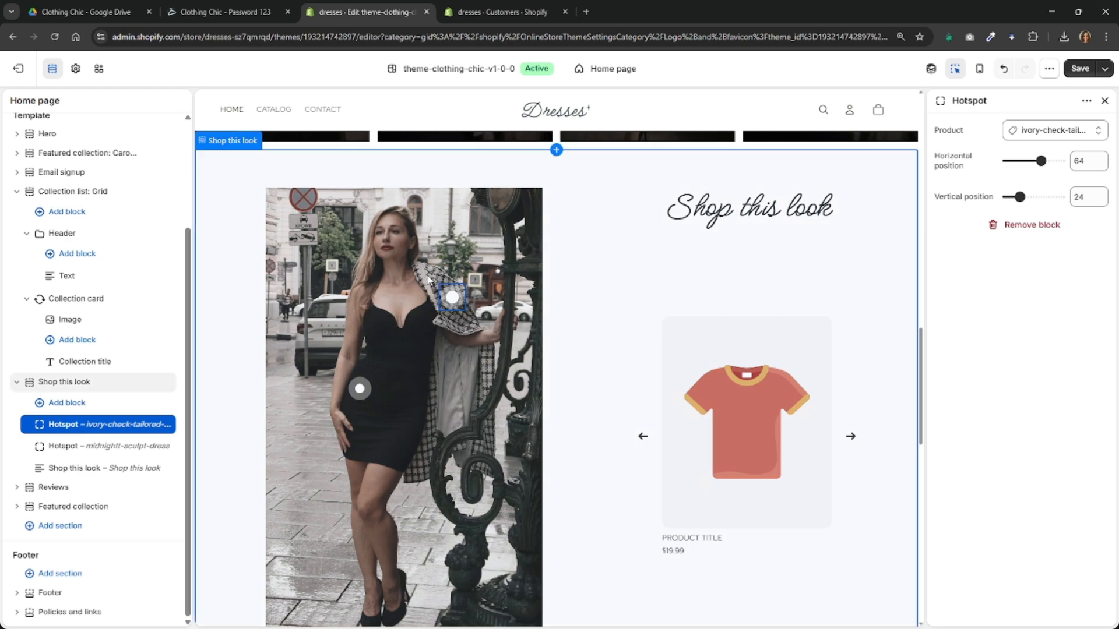
mouse_move(1040, 161)
left_mouse_down()
mouse_move(1015, 161)
mouse_move(1037, 156)
left_mouse_up()
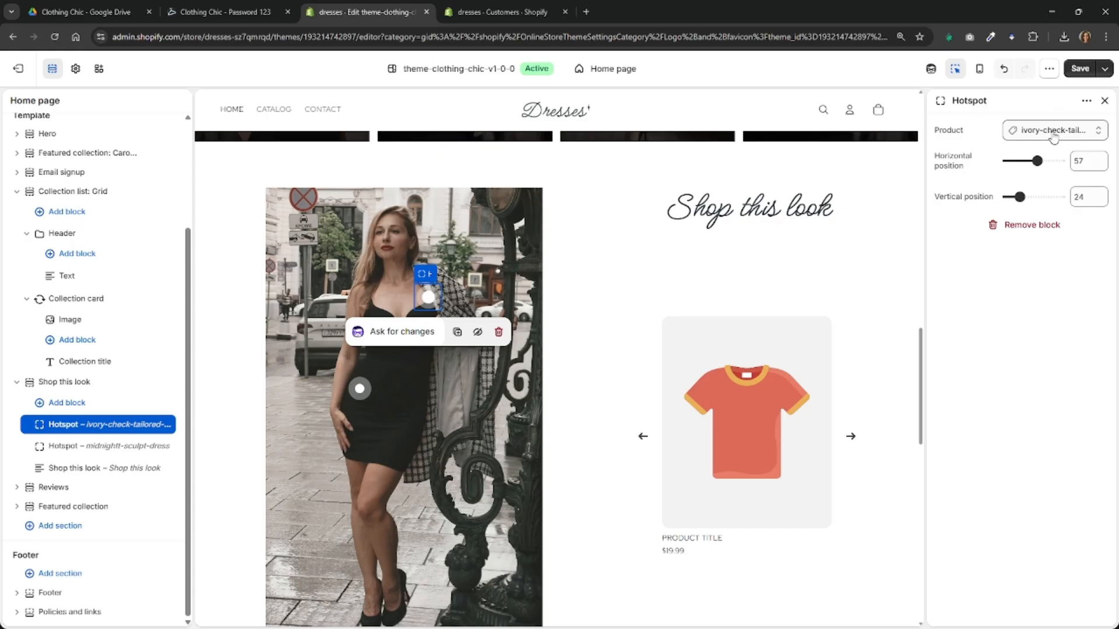
Check the options for replacing the product linked to the ivory-check-tailored blazer hotspot.
left_click(1053, 131)
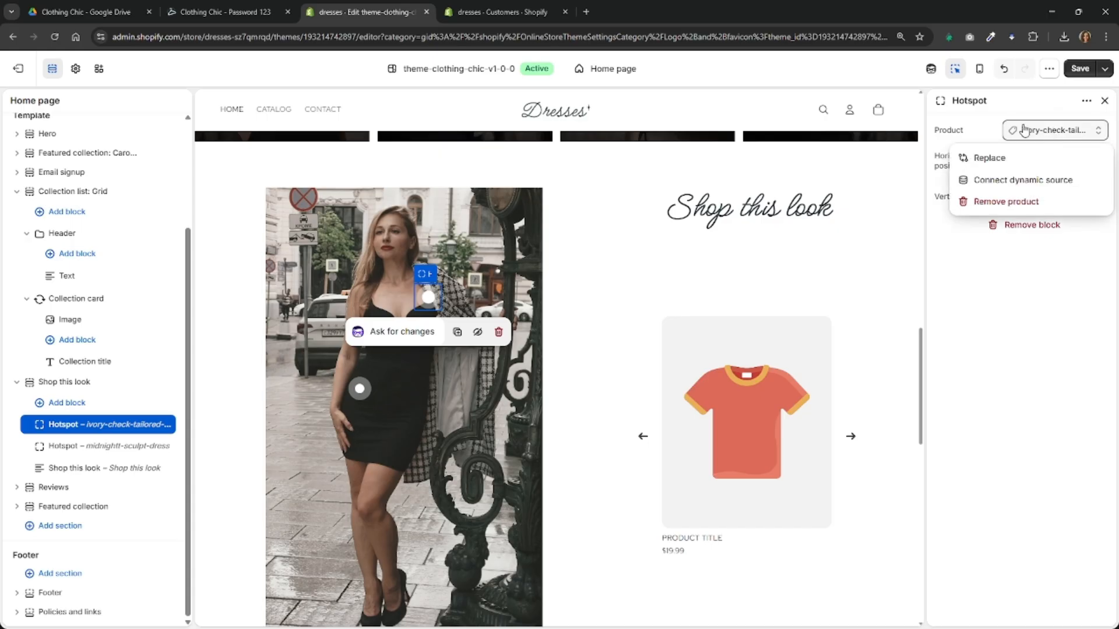
left_click(1029, 129)
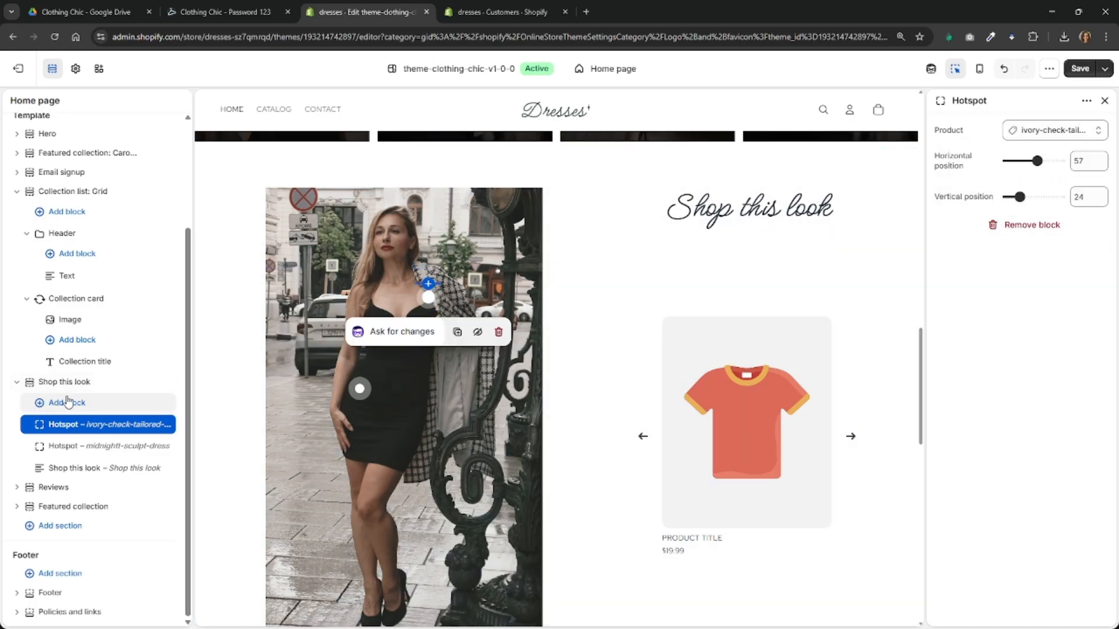
Set the star rating of the Love my purchase review card to 3 and check its title, text and author fields.
left_click(53, 487)
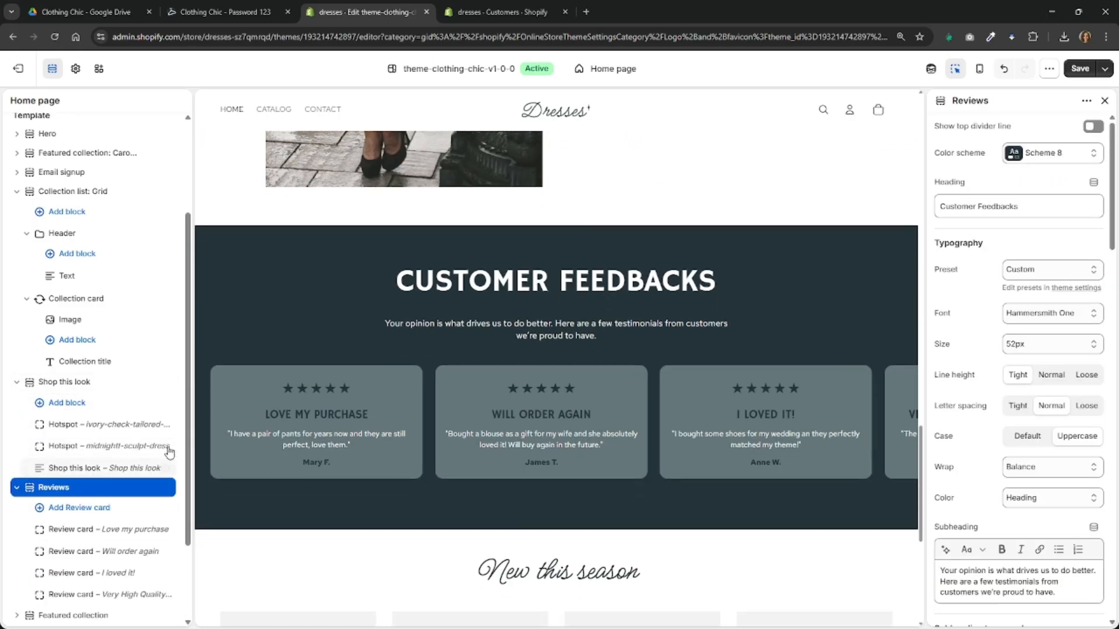
scroll(122, 414, "down", 2)
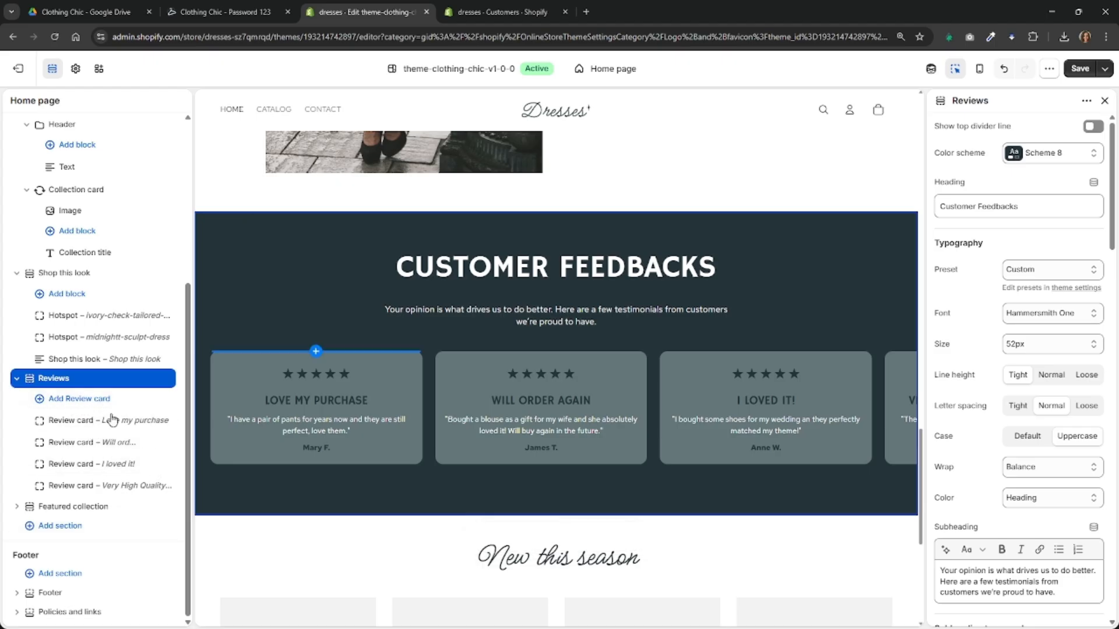
left_click(316, 419)
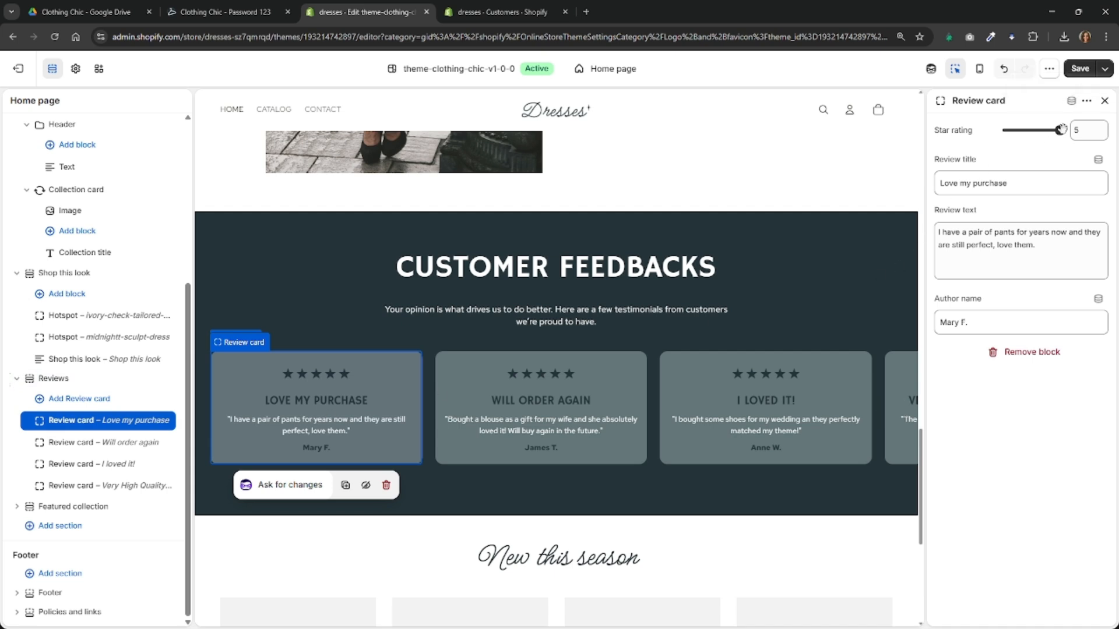
left_click_drag(1061, 129, 1033, 130)
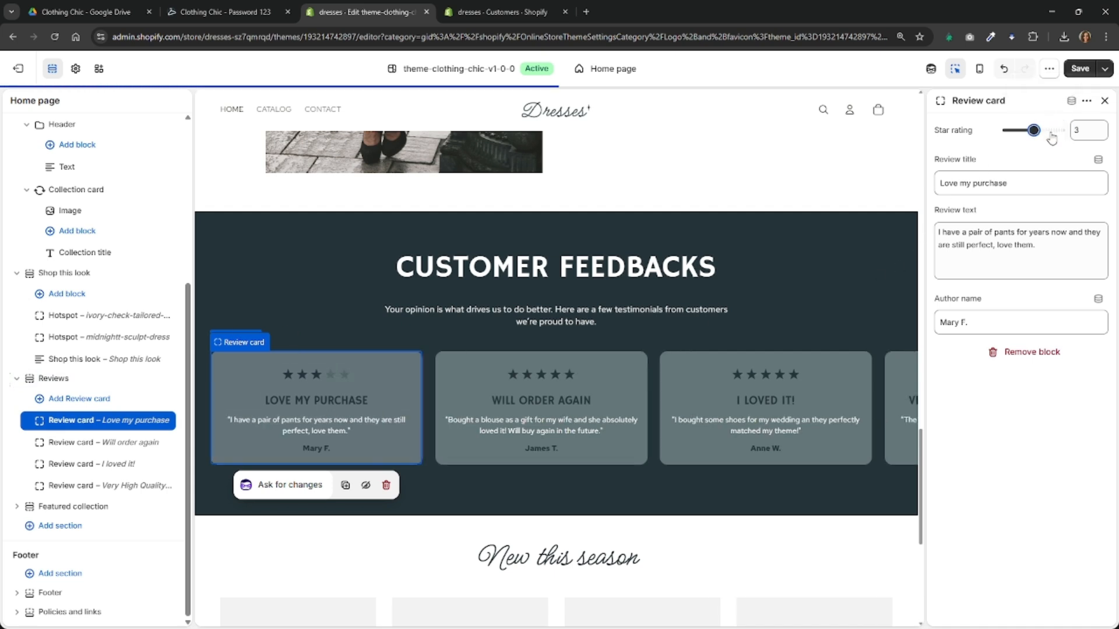
left_click_drag(1025, 183, 939, 185)
left_click_drag(1040, 247, 937, 231)
left_click_drag(976, 323, 919, 331)
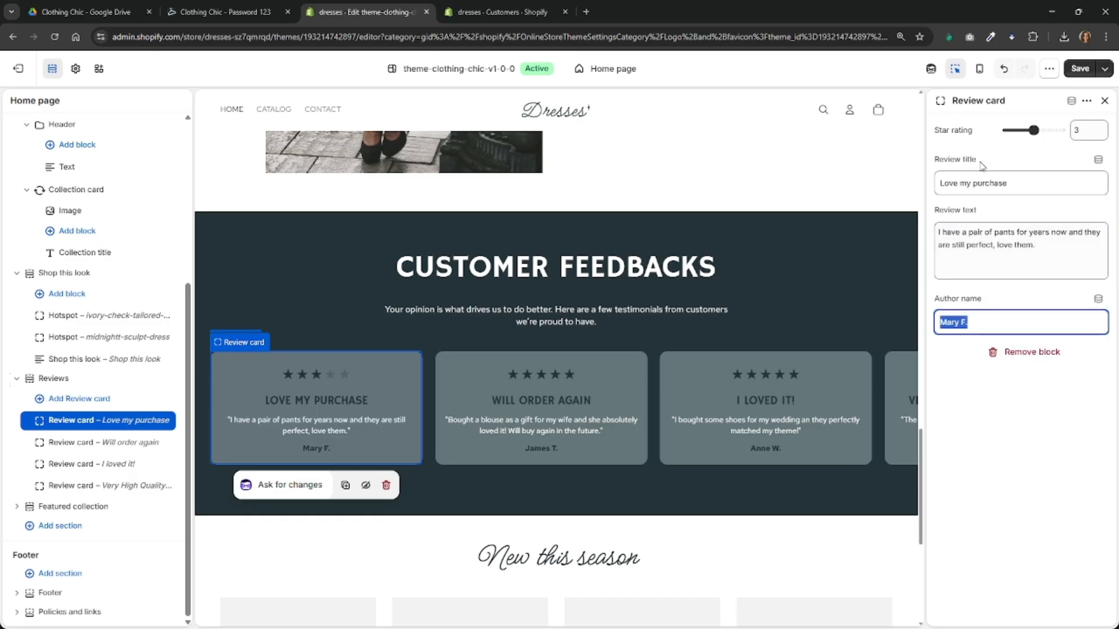
left_click(1047, 382)
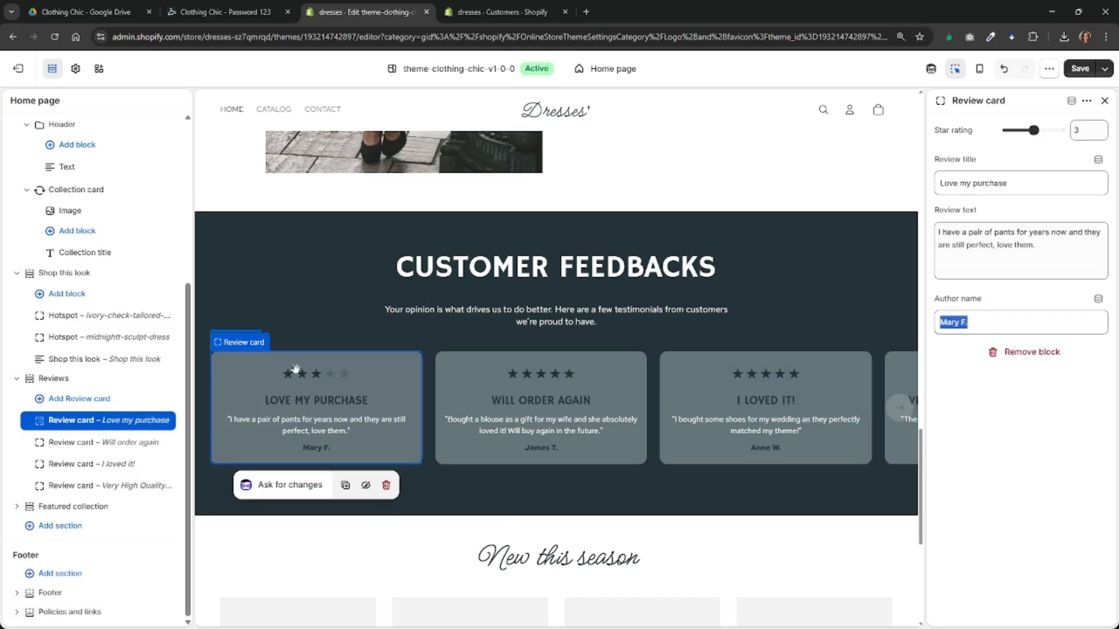
Examine the Featured collection section's settings and its New this season title text.
scroll(586, 480, "down", 4)
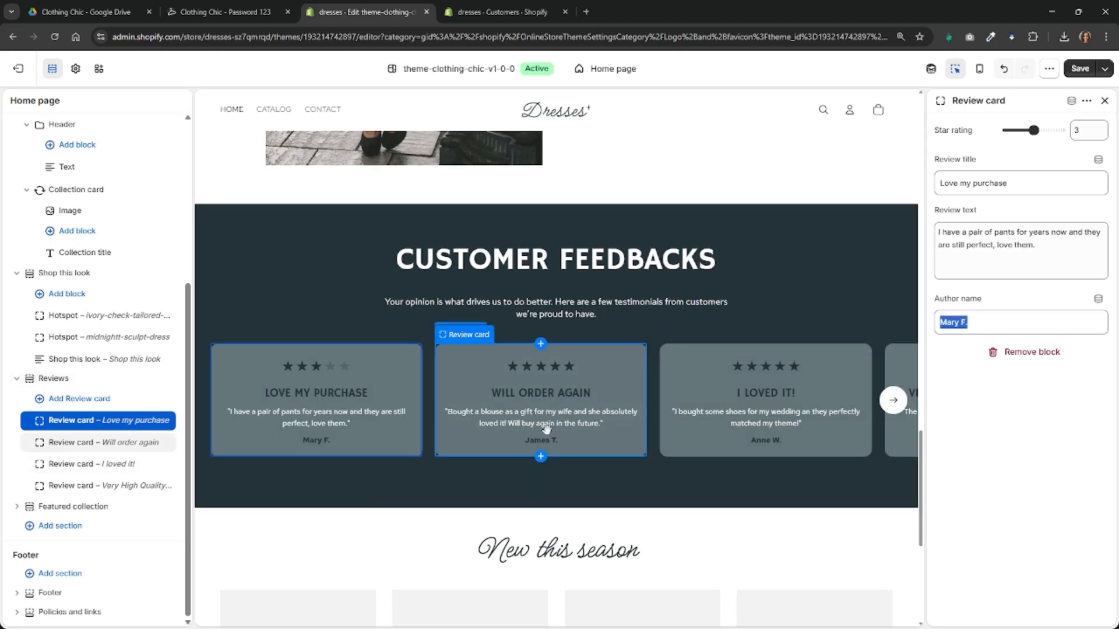
left_click(92, 508)
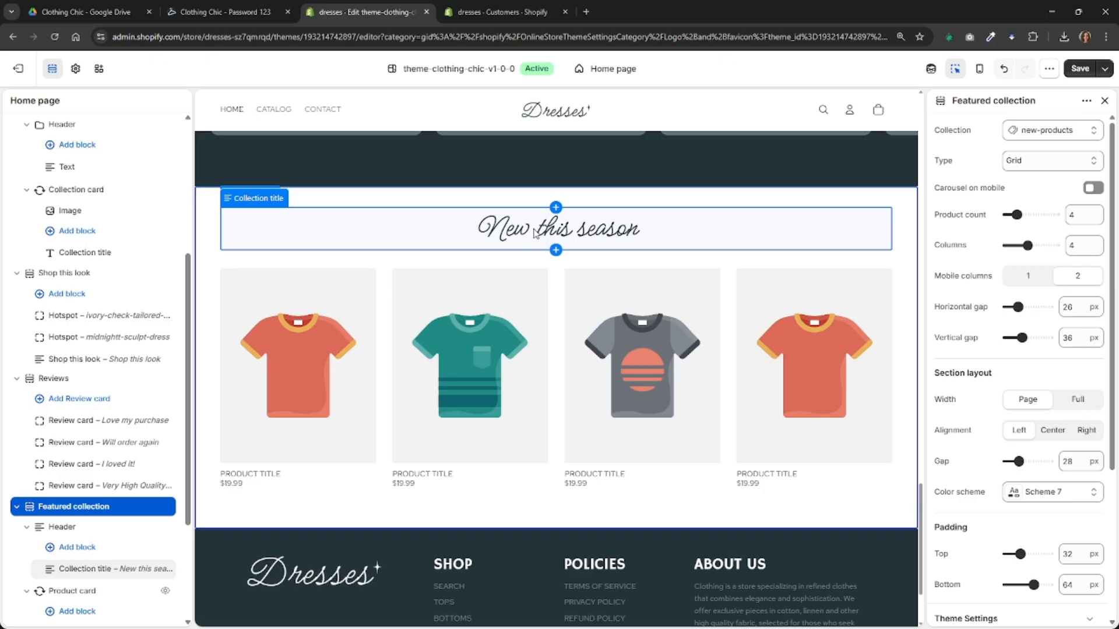
double_click(535, 233)
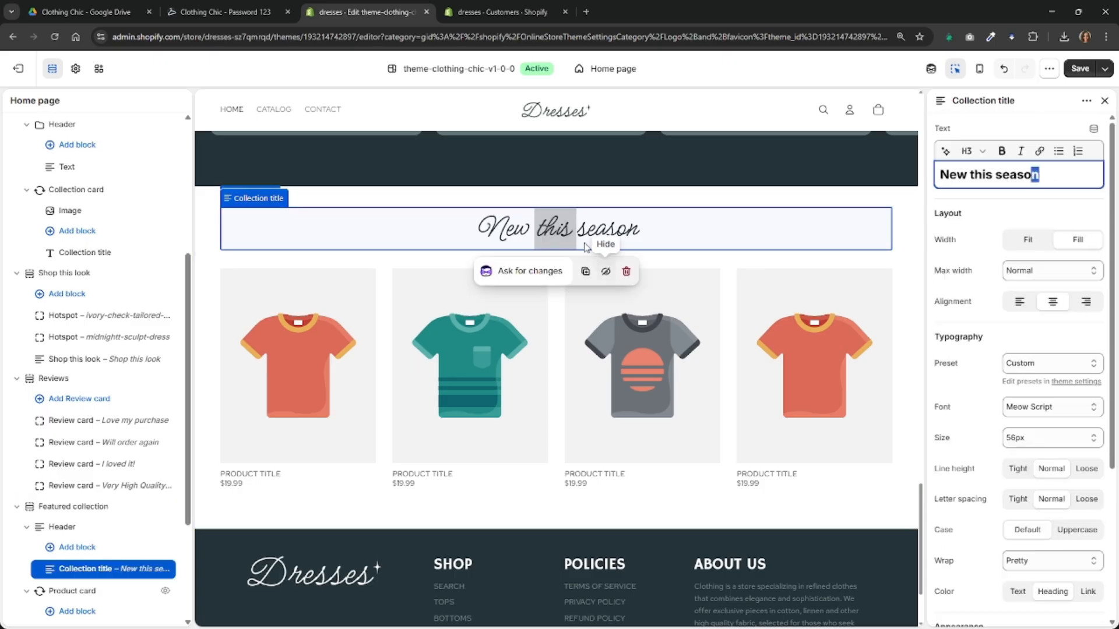
left_click(656, 218)
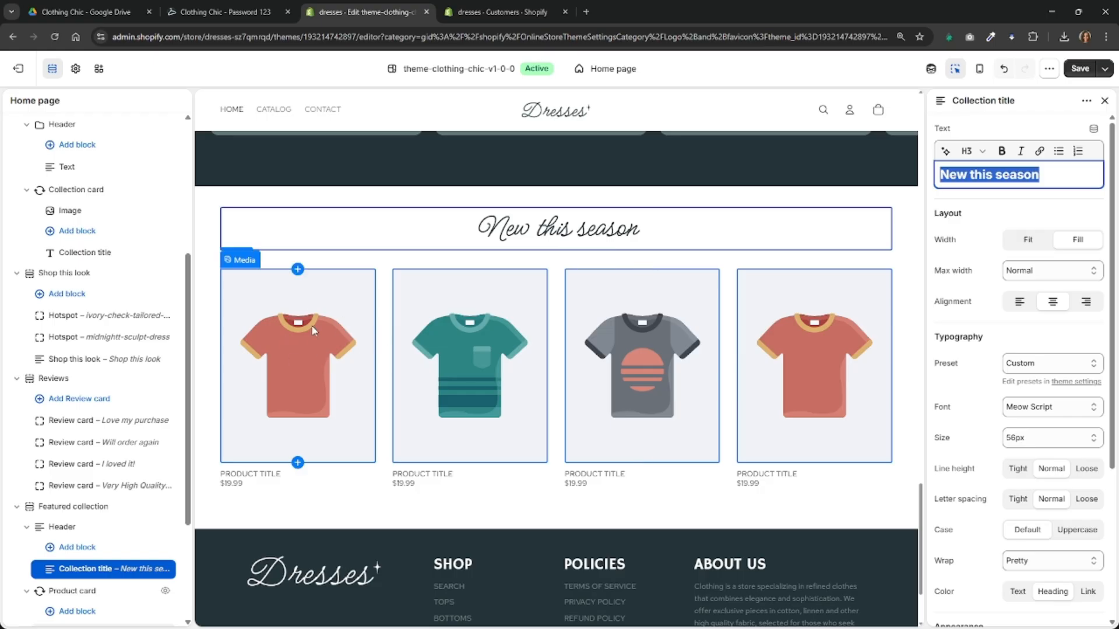
Open the footer's About Us description text and highlight most of it.
scroll(641, 507, "down", 2)
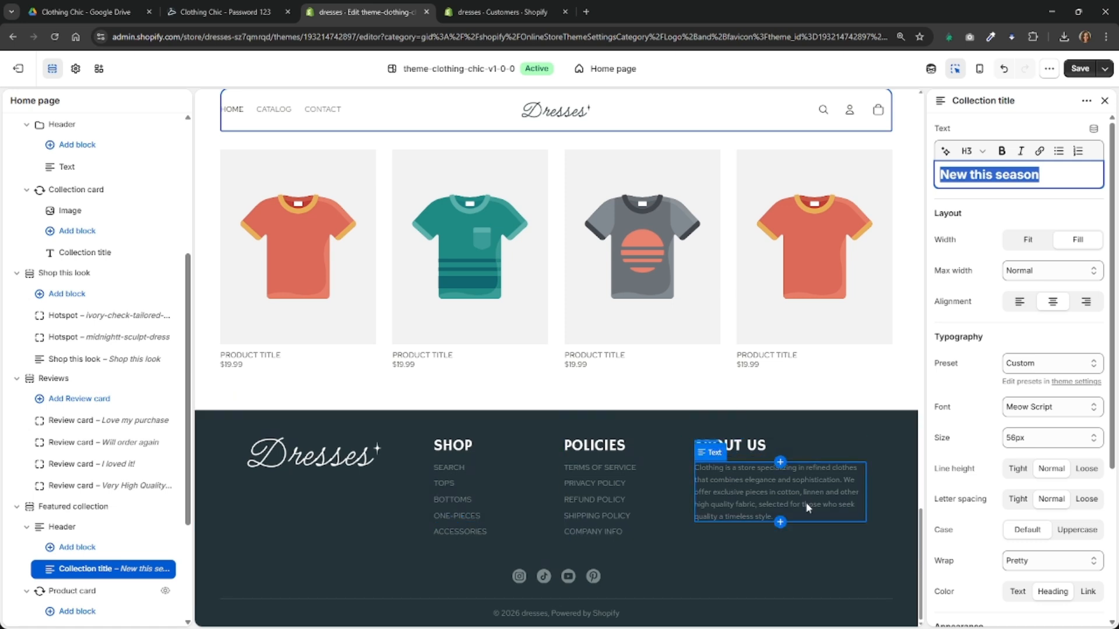
double_click(736, 490)
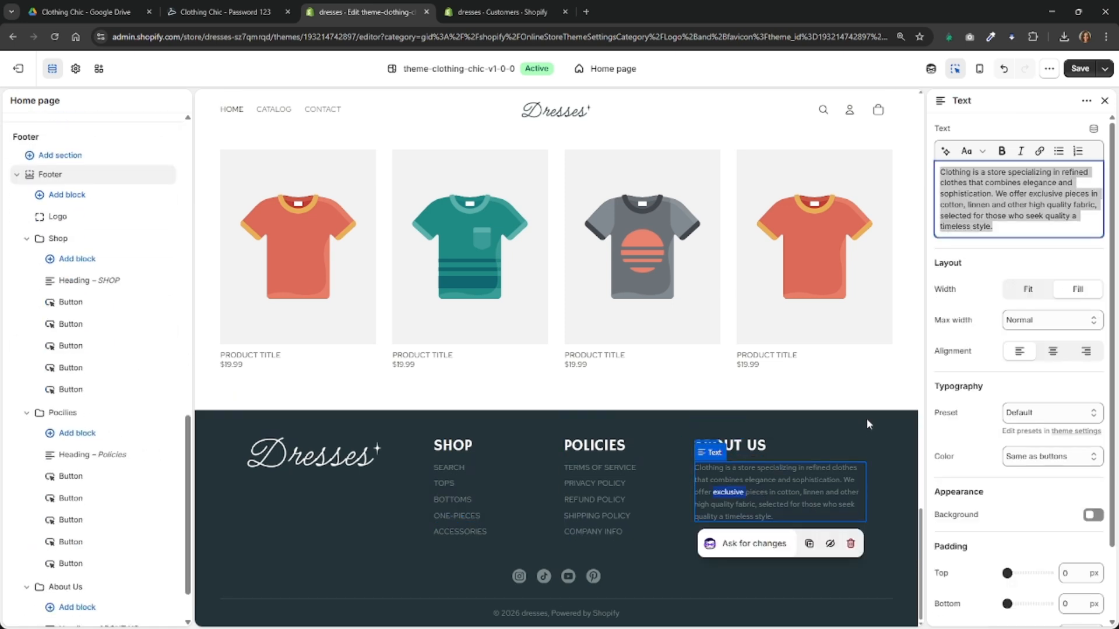
left_click_drag(952, 172, 1006, 227)
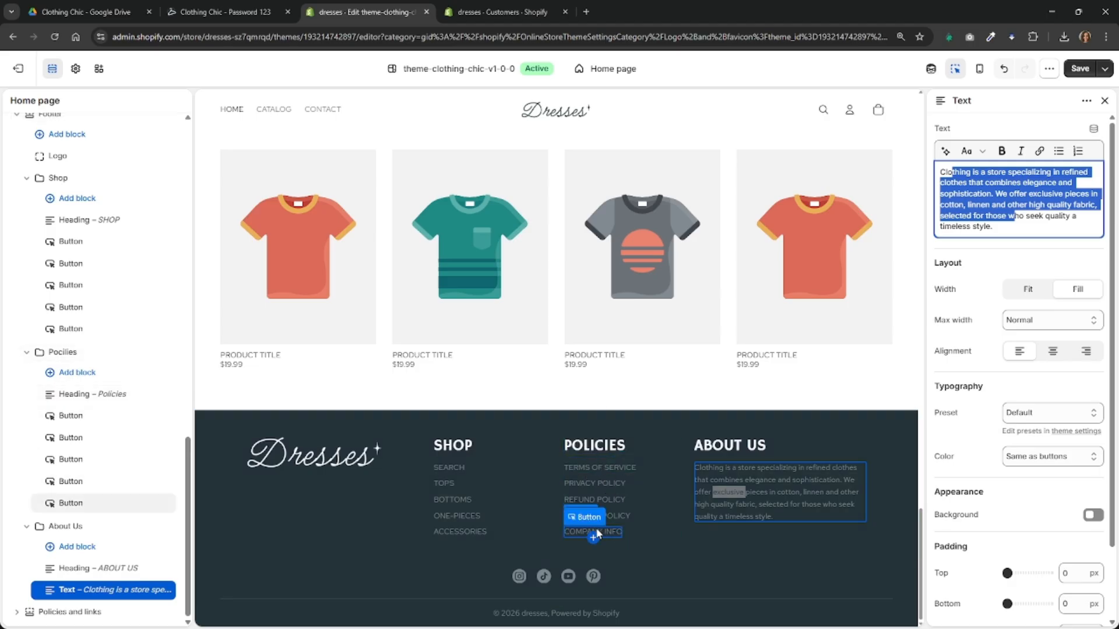
Switch to the Shopify admin and open the store's Policies settings.
left_click(481, 18)
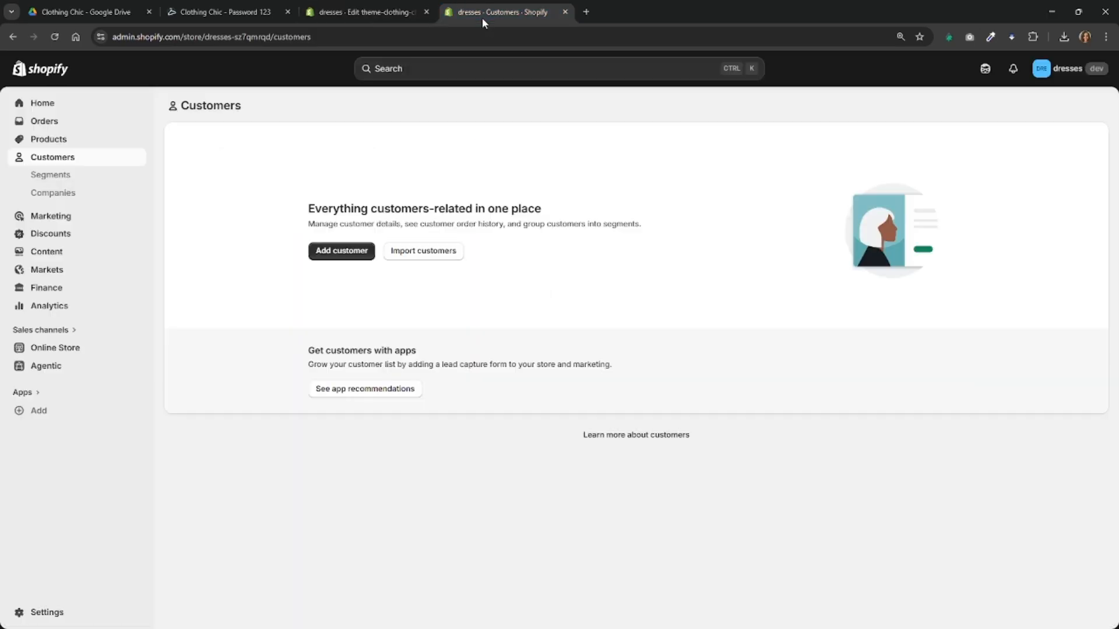
left_click(56, 71)
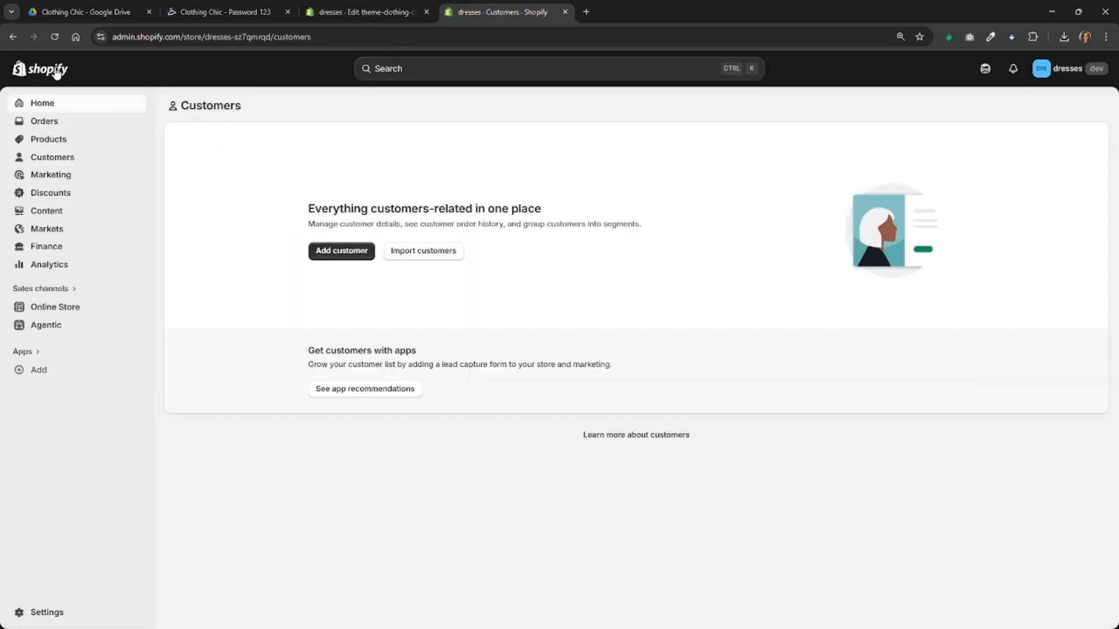
left_click(49, 614)
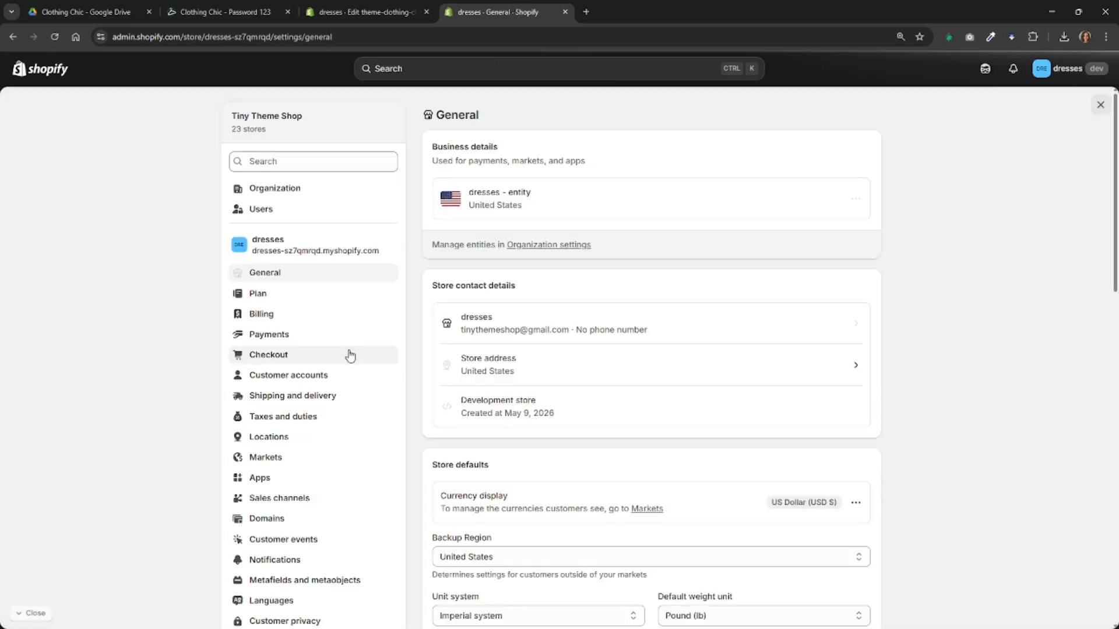
scroll(271, 421, "down", 7)
scroll(271, 421, "up", 2)
left_click(263, 350)
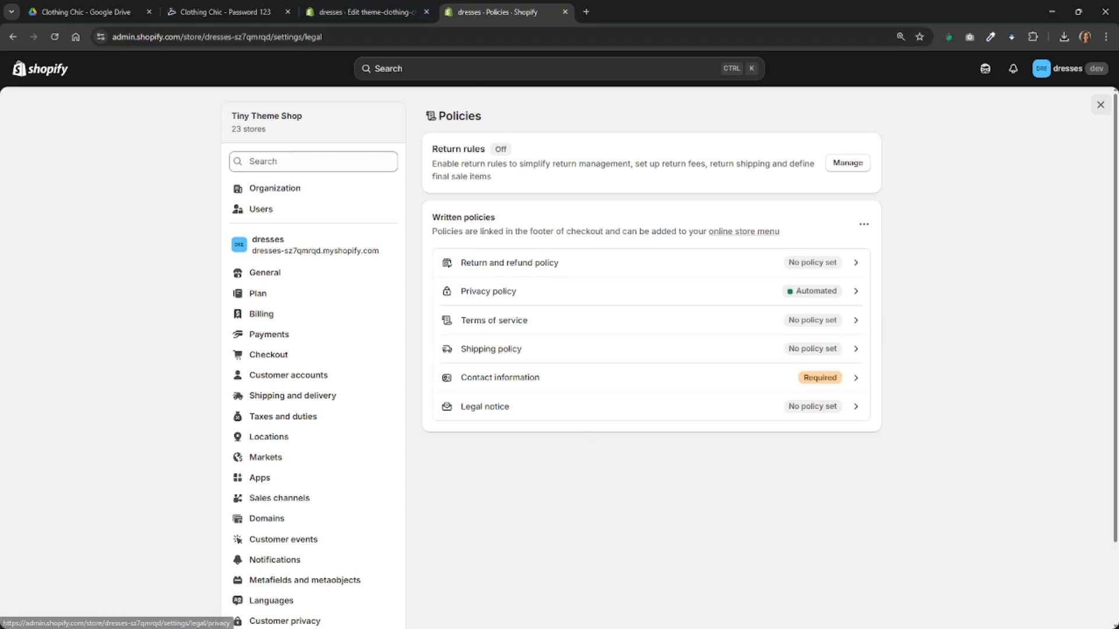
Switch to the Clothing Chic demo store and copy the full text of its Terms of Service page.
left_click(238, 17)
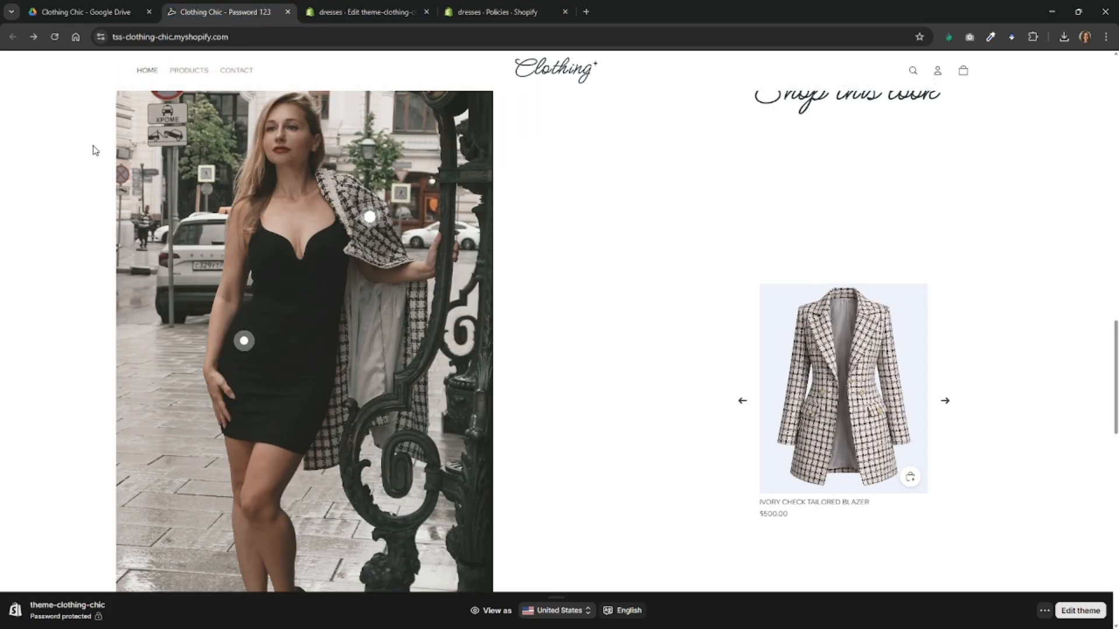
scroll(827, 435, "down", 15)
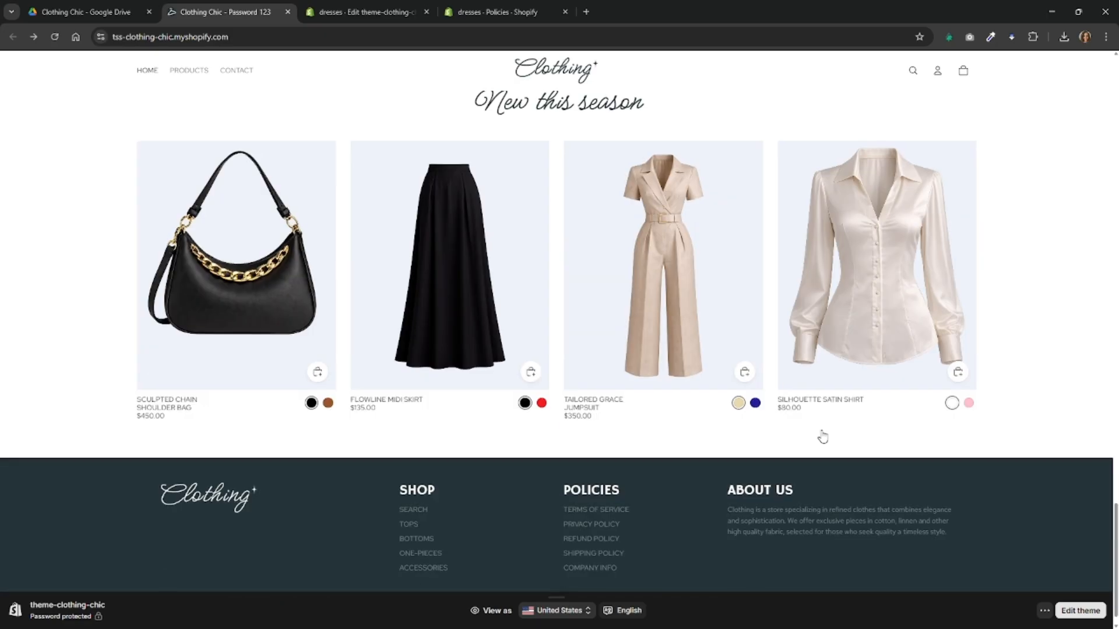
left_click(601, 488)
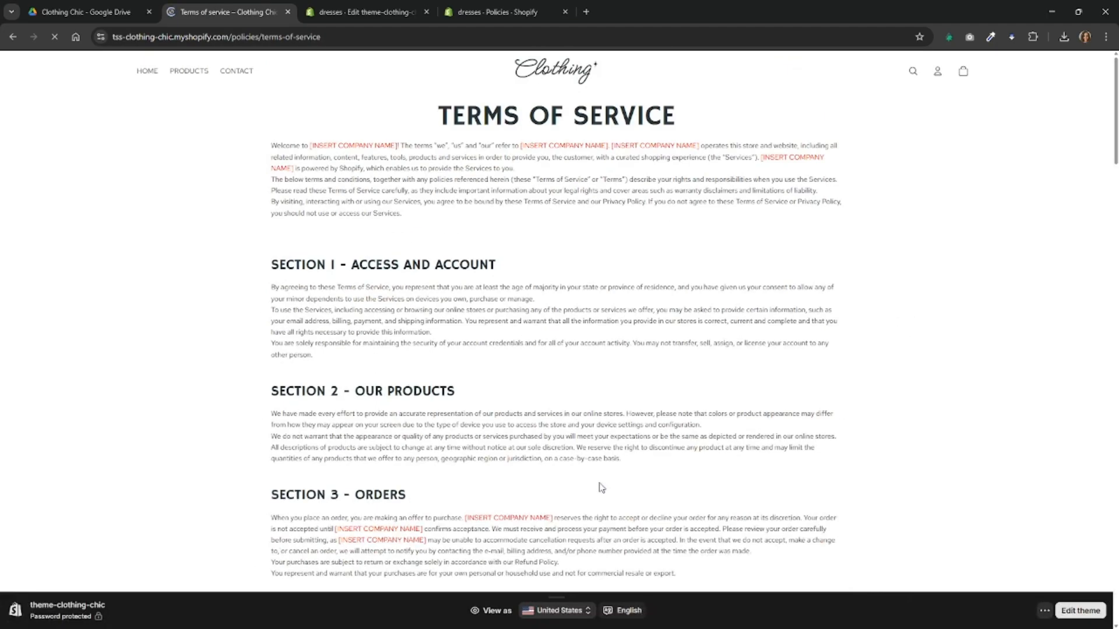
left_click_drag(281, 158, 395, 393)
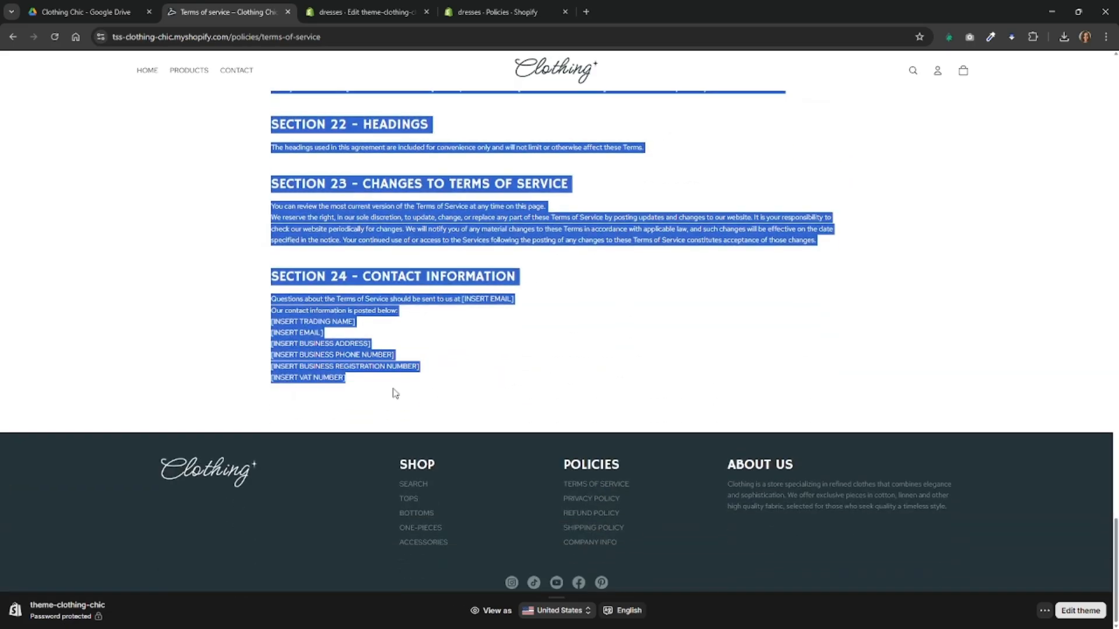
Examine the business detail placeholders under Contact Information on the demo store's Terms of Service page.
left_click(368, 377)
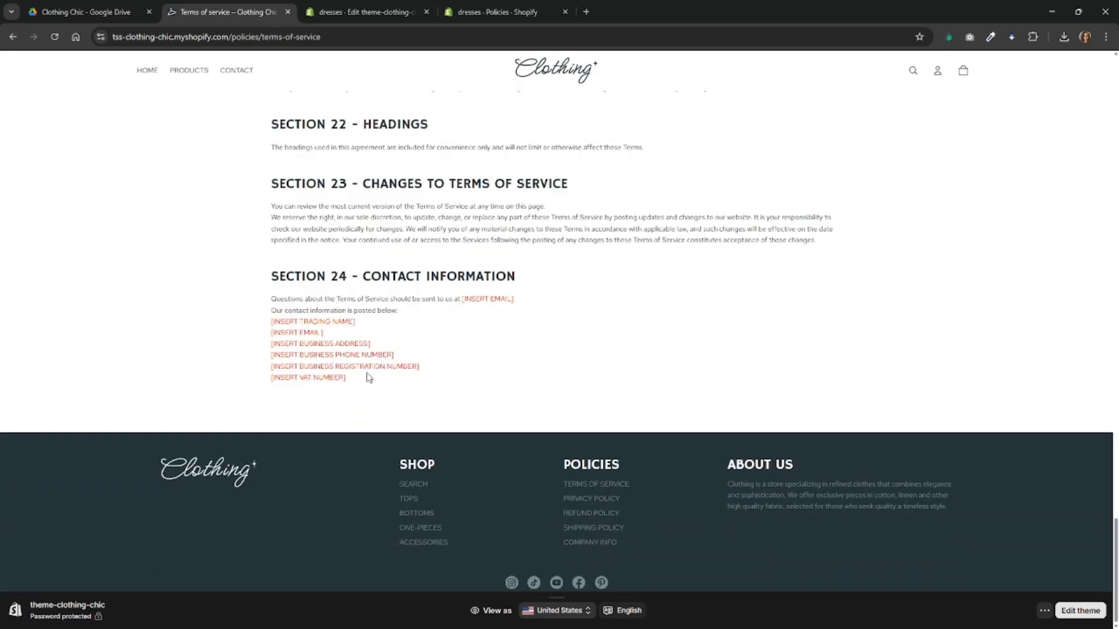
left_click_drag(269, 321, 356, 324)
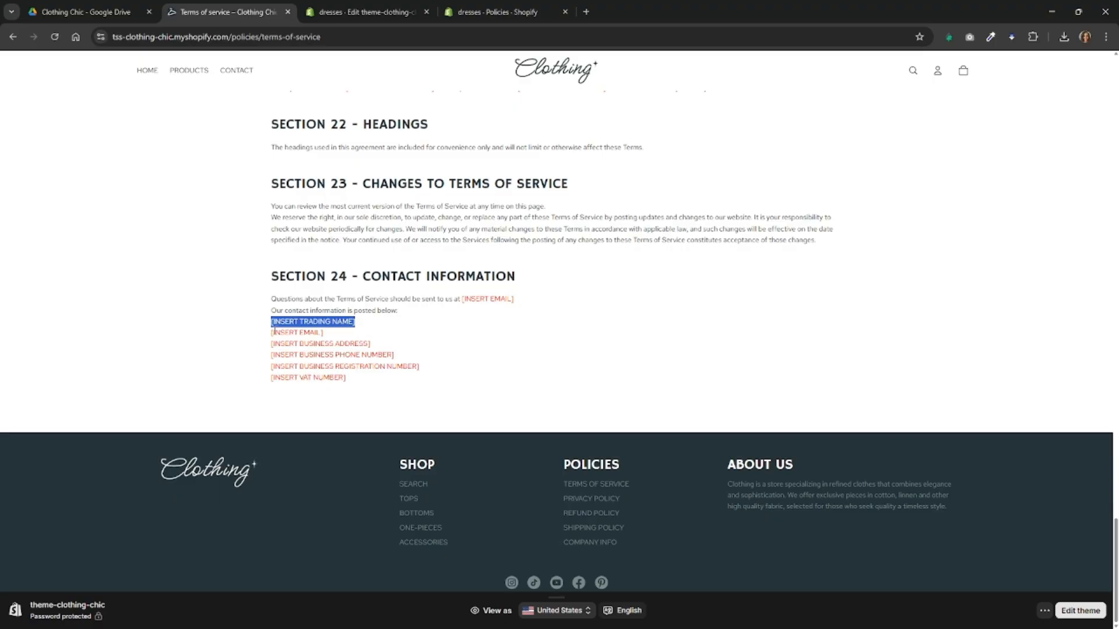
left_click_drag(272, 333, 360, 355)
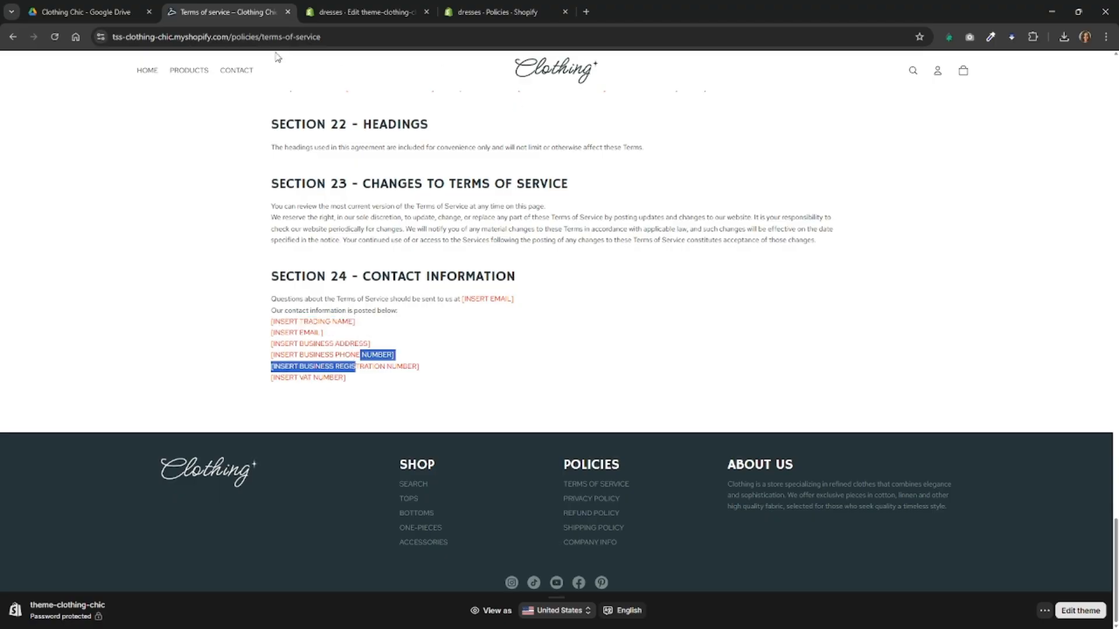
Open the Terms of service policy in the Shopify admin and paste the copied demo text into it.
left_click(333, 15)
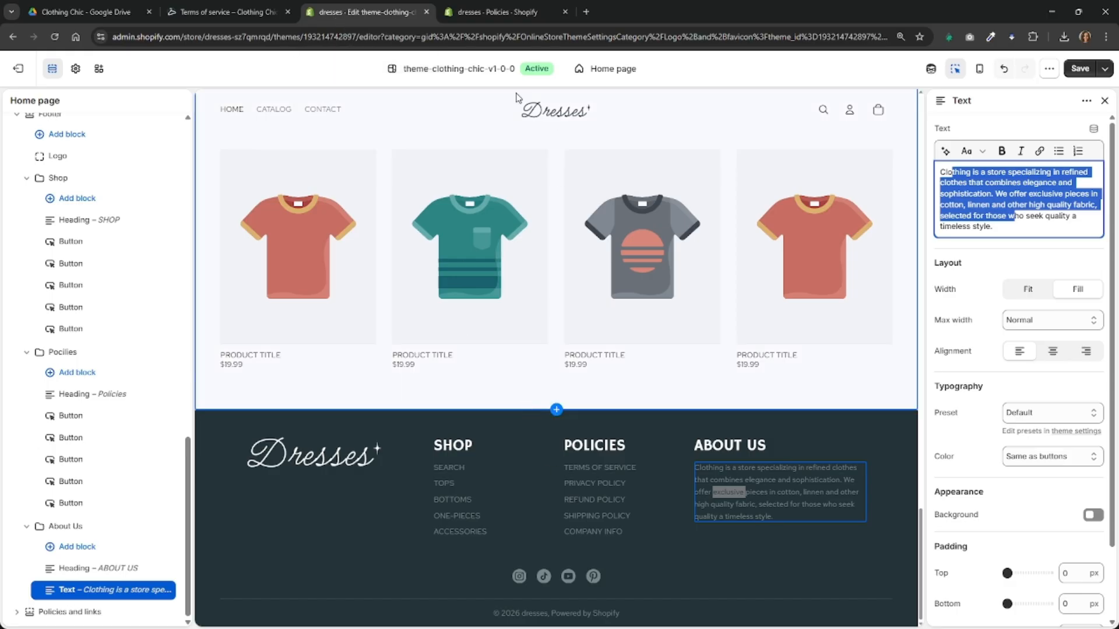
left_click(507, 16)
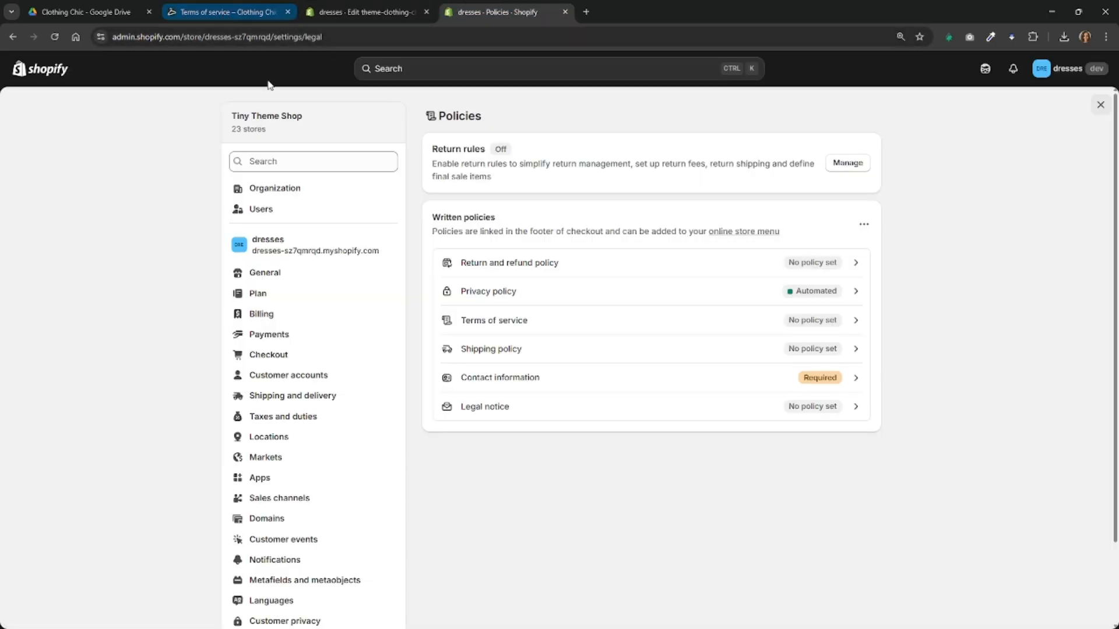
left_click(535, 323)
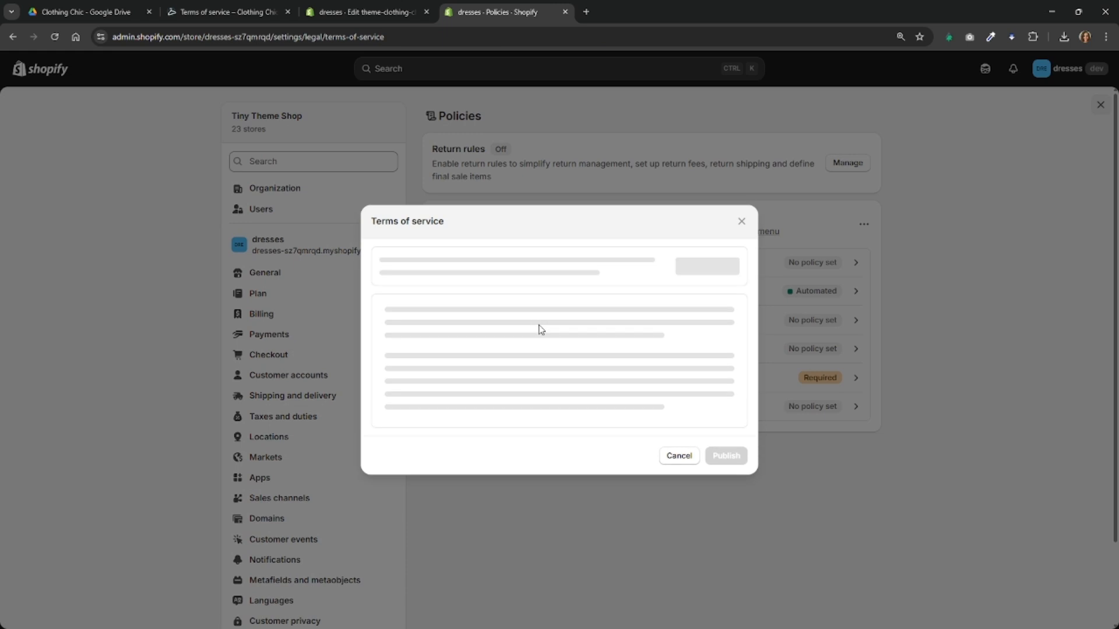
key("ctrl+v")
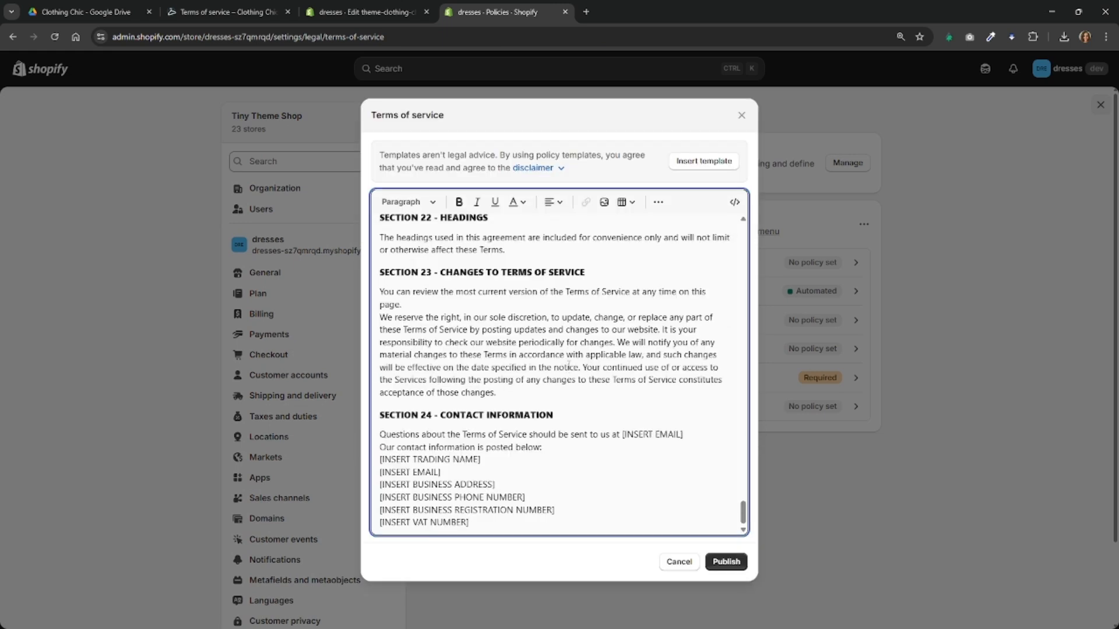
Clear the pasted text from the Terms of service policy and insert Shopify's template instead.
key("ctrl+a")
key("ctrl+c")
key("BackSpace")
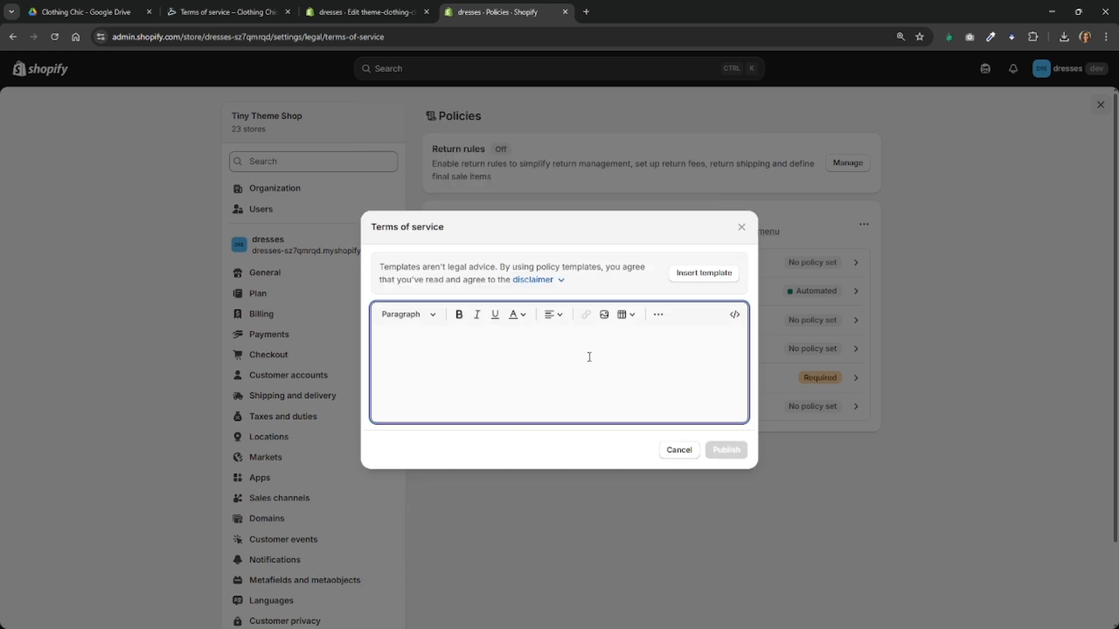
left_click(679, 280)
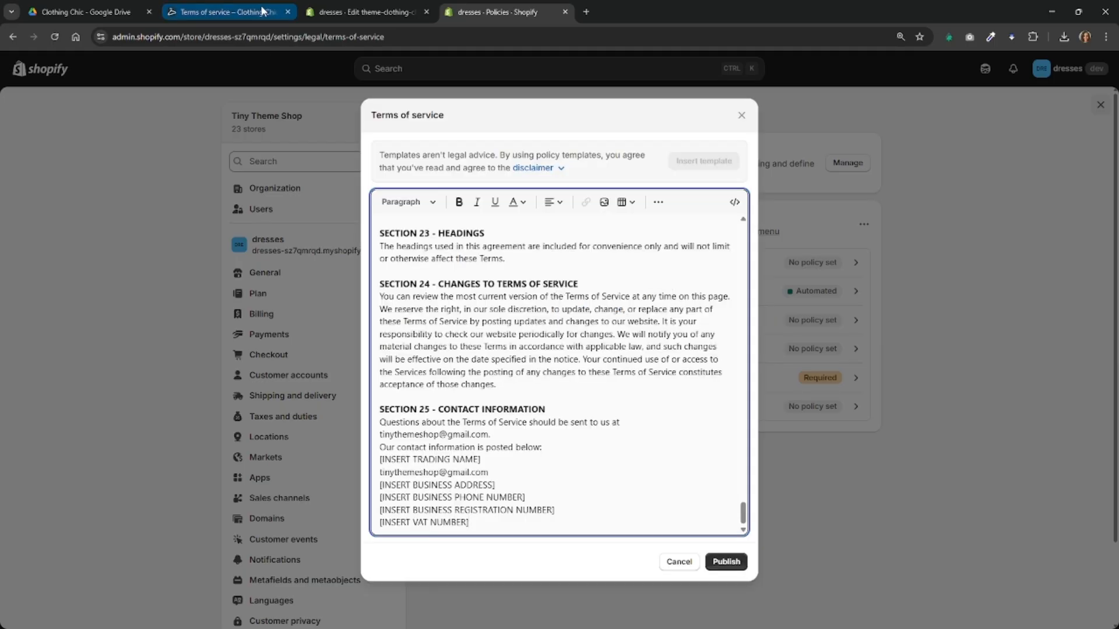
Compare the demo store's section headings with the inserted template and try to format the policy's Section 24 heading as Heading 2.
left_click(236, 12)
left_click_drag(284, 277, 484, 278)
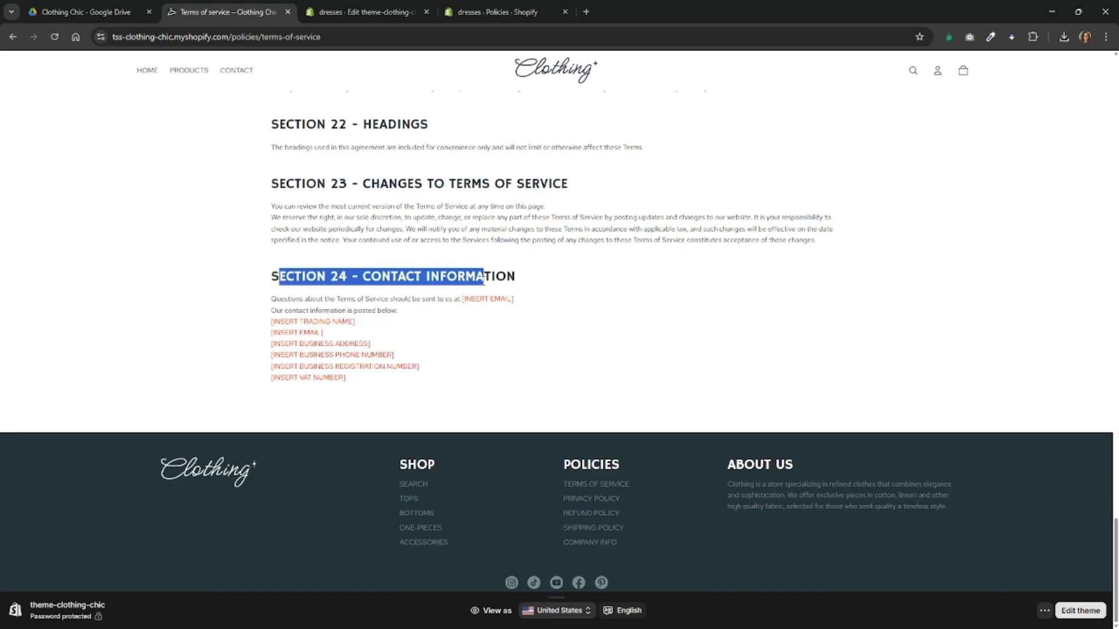
left_click(458, 11)
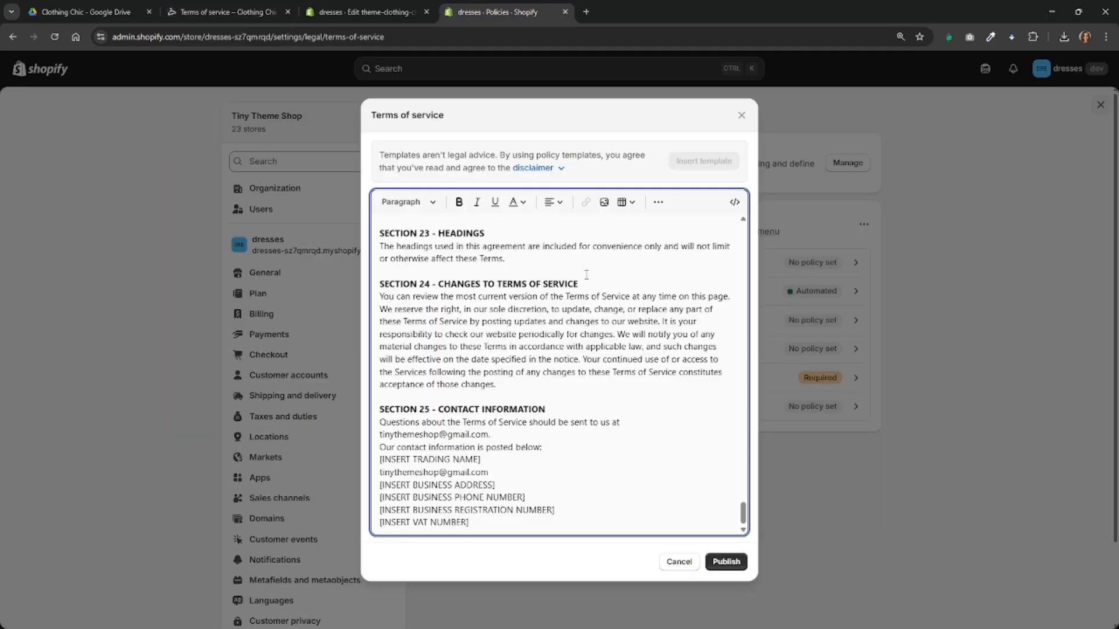
left_click_drag(582, 284, 379, 285)
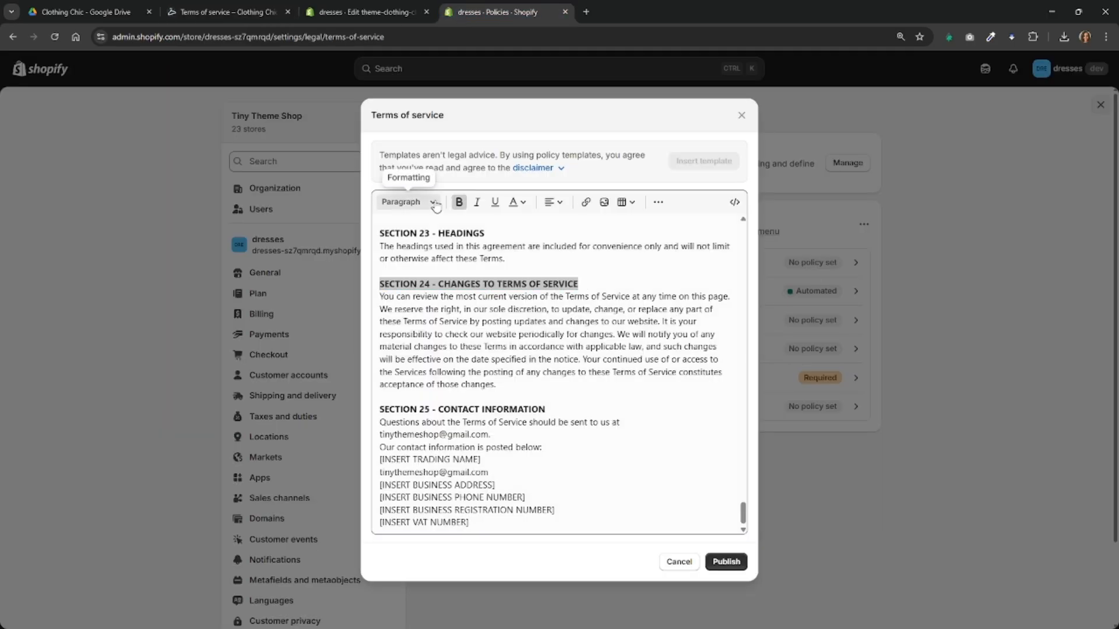
left_click(434, 203)
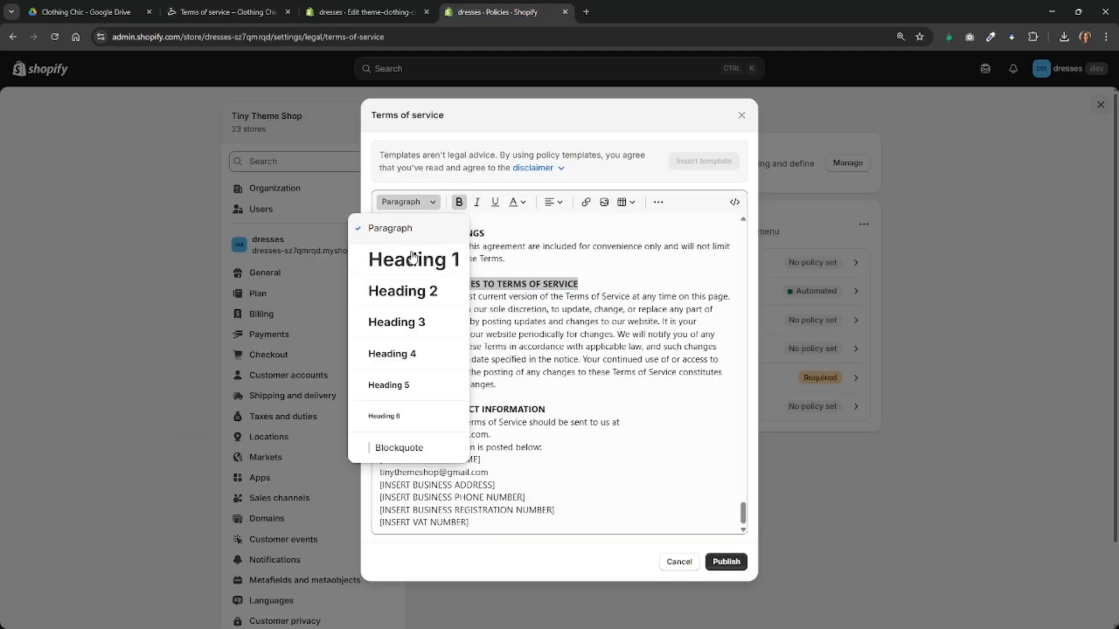
left_click(419, 292)
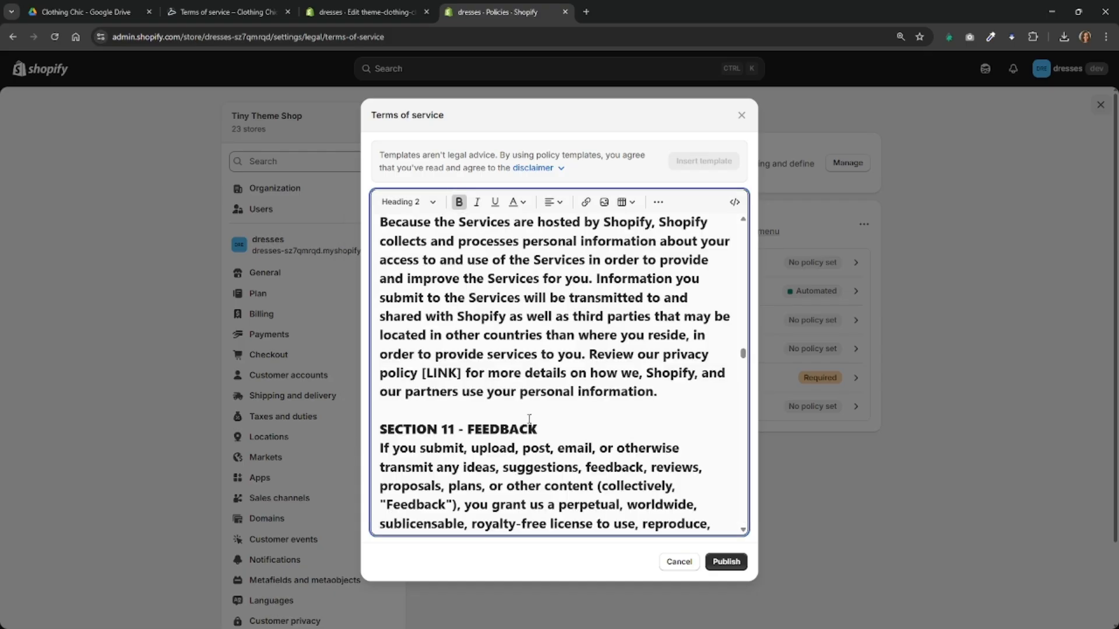
left_click(529, 345)
key("ctrl+z")
Try to separate the Section 24 heading from its paragraph with a new line and format it as Heading 1.
left_click(584, 288)
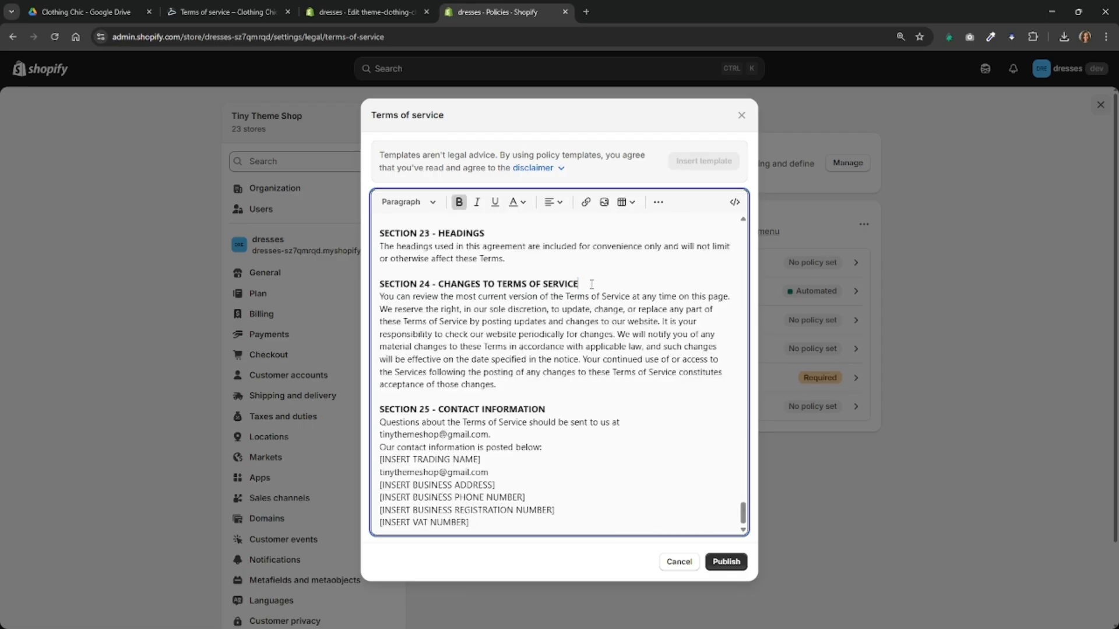
key("Return")
left_click_drag(585, 288, 378, 286)
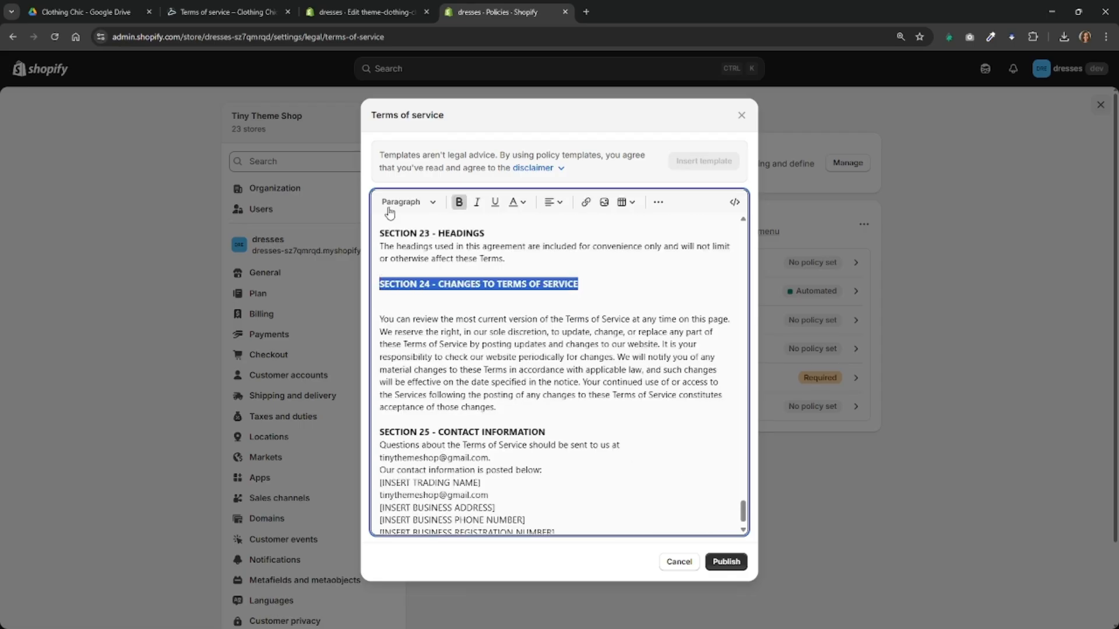
left_click(406, 202)
left_click(407, 259)
left_click(628, 382)
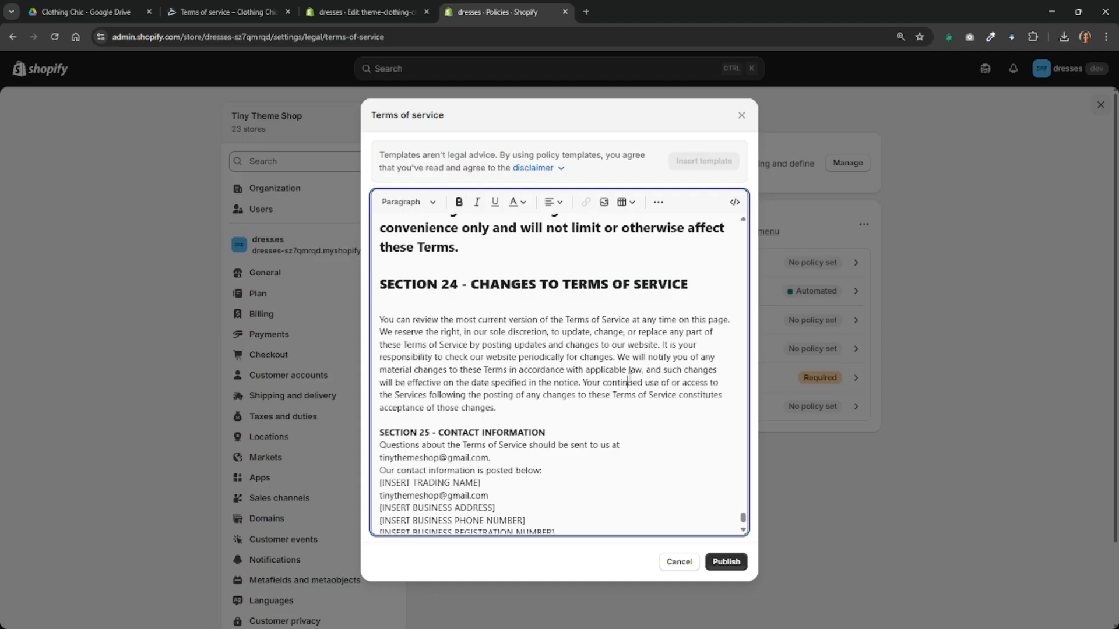
key("ctrl+z")
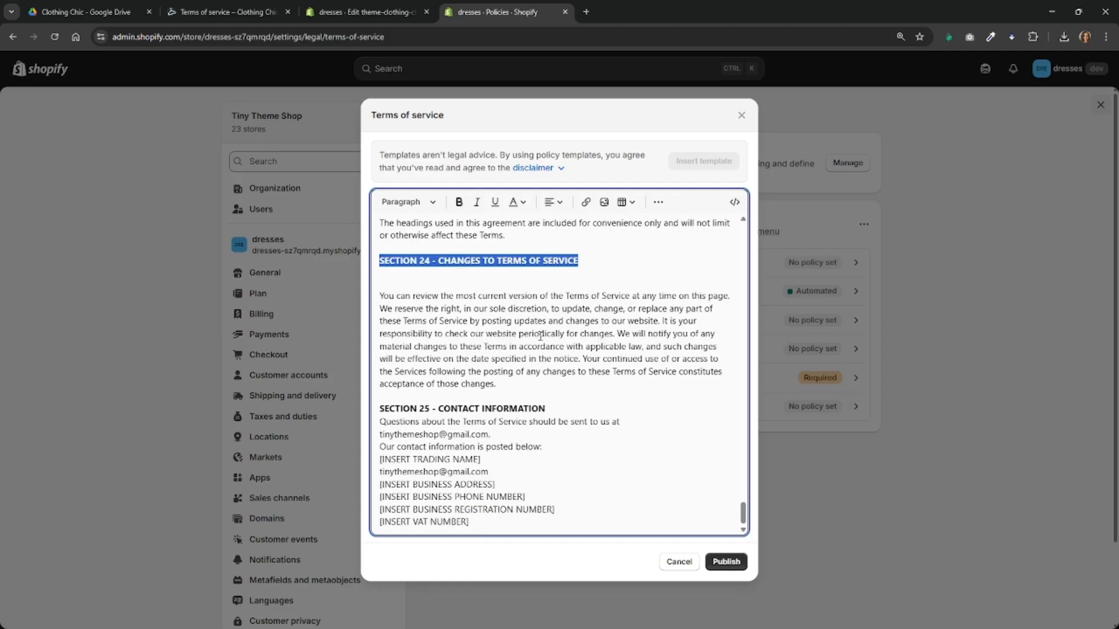
Replace the entire Terms of service template with the text copied from the demo store and publish the policy.
left_click(552, 334)
key("ctrl+a")
key("ctrl+v")
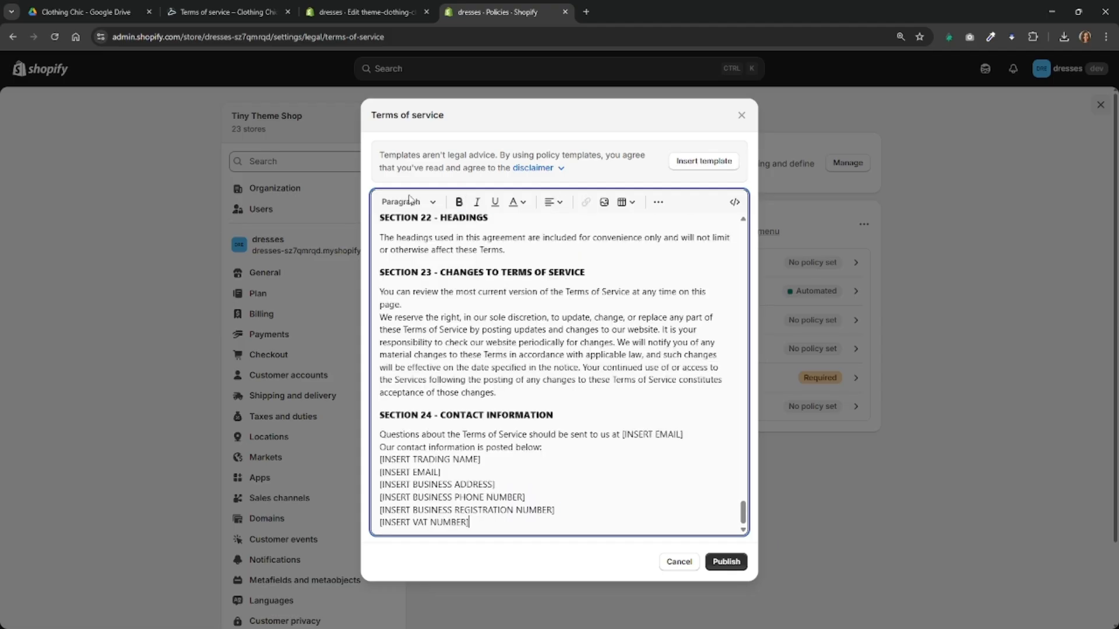
left_click(227, 12)
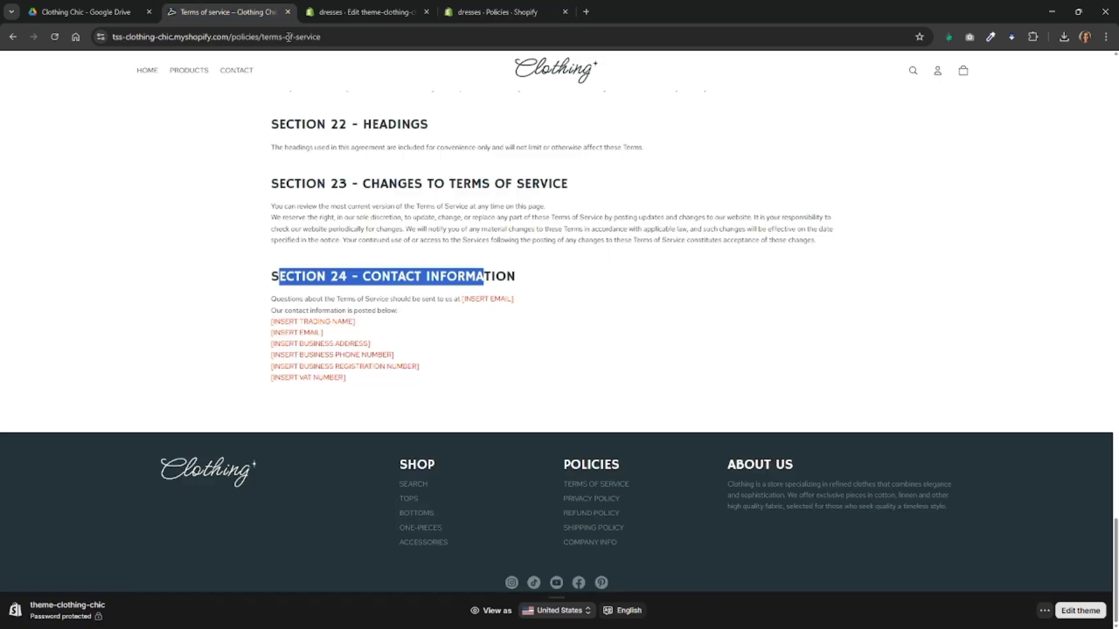
left_click(483, 8)
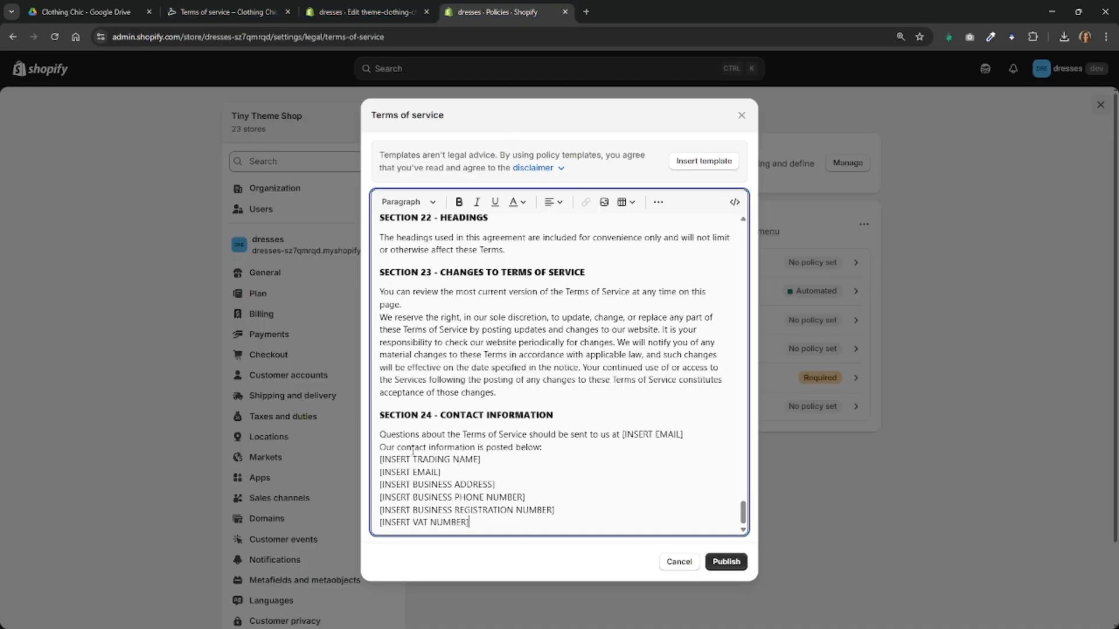
left_click_drag(383, 458, 550, 513)
left_click(726, 563)
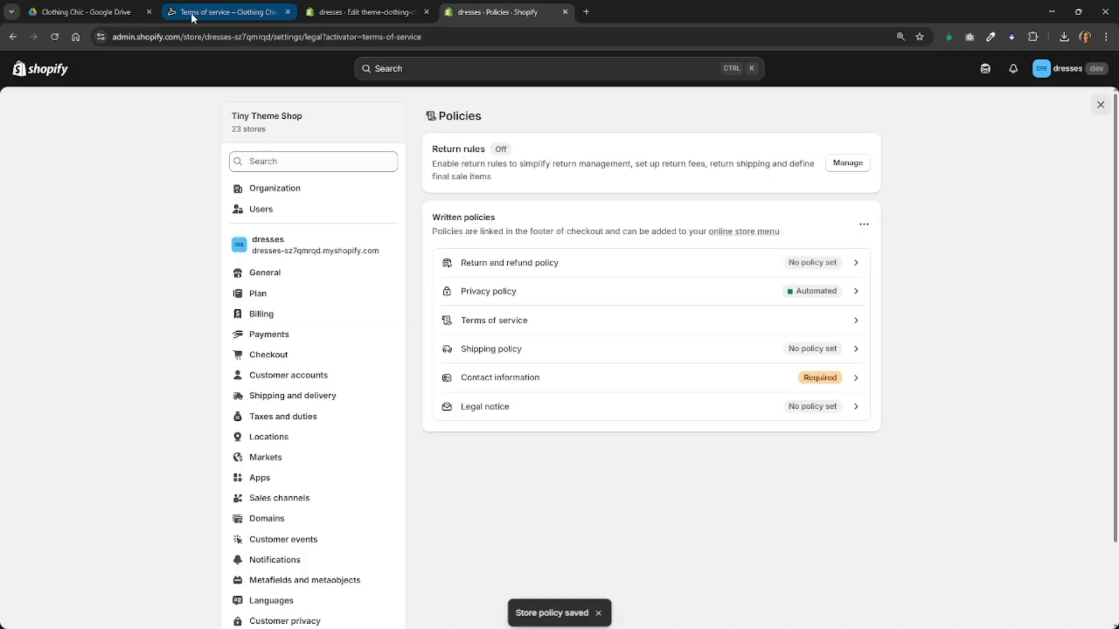
Open the Privacy Policy page on the demo store and copy its full text.
left_click(191, 12)
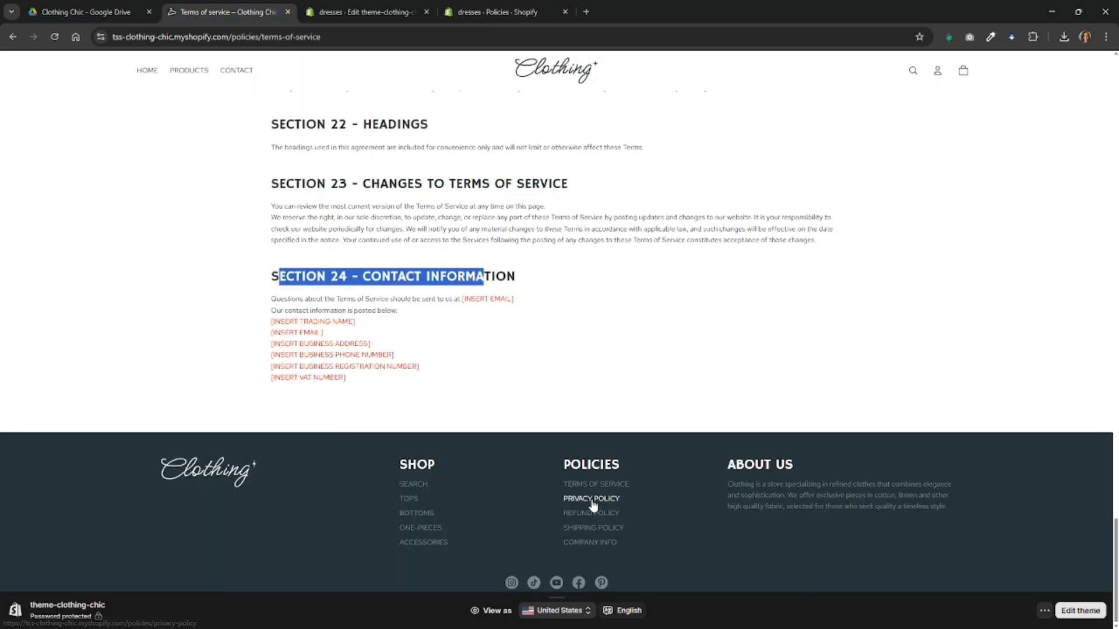
left_click(591, 500)
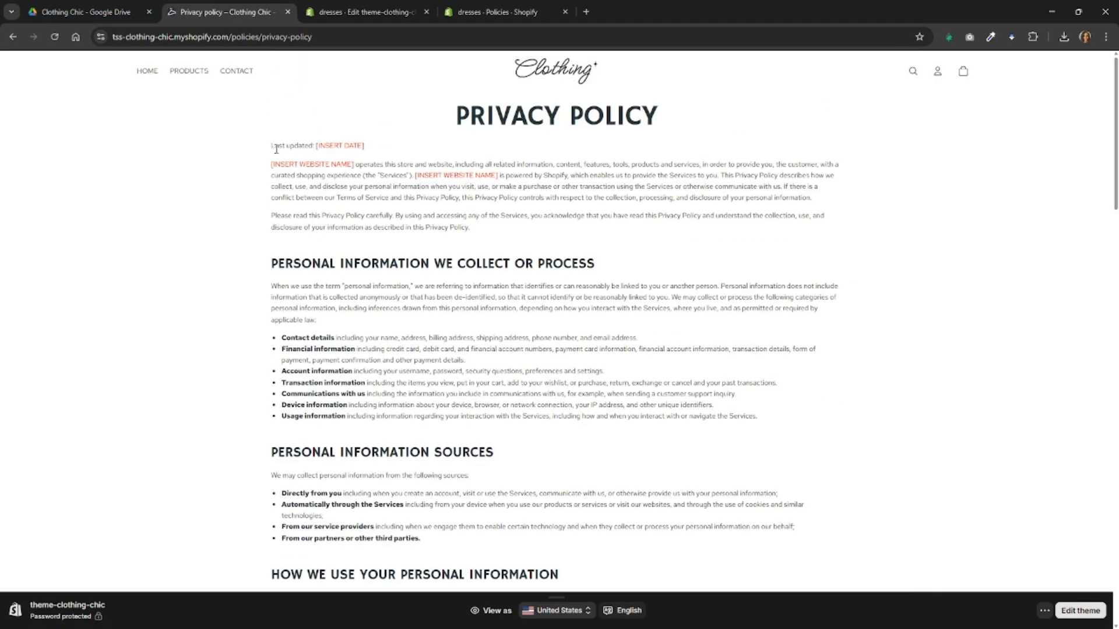
left_click_drag(272, 145, 432, 392)
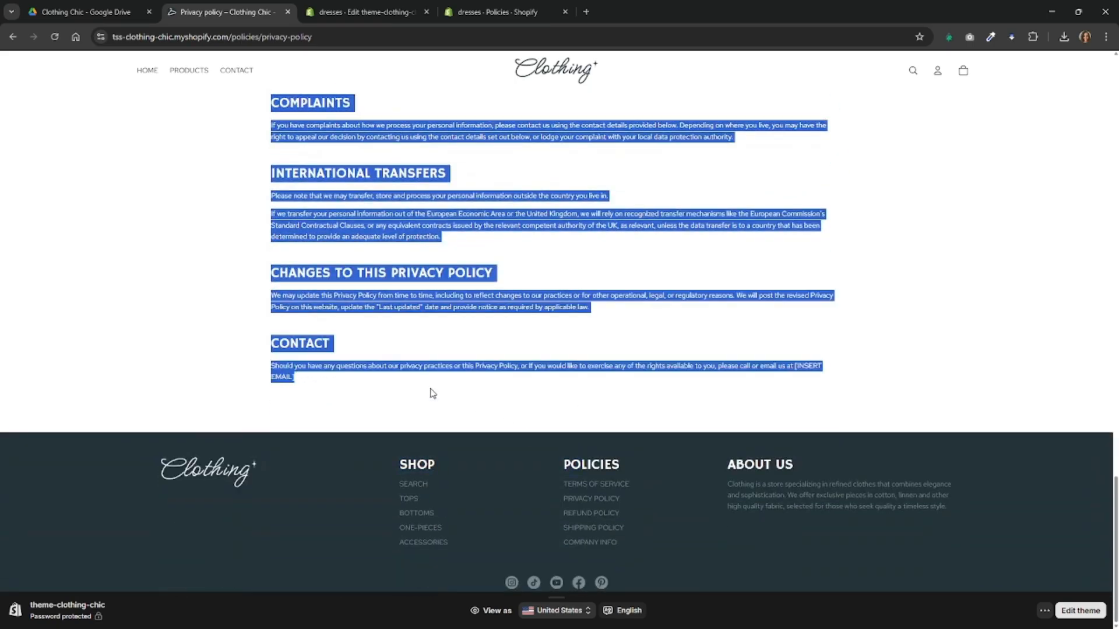
Turn off the automated privacy policy in the Shopify admin, replace its content with the copied demo text, and save it.
left_click(390, 10)
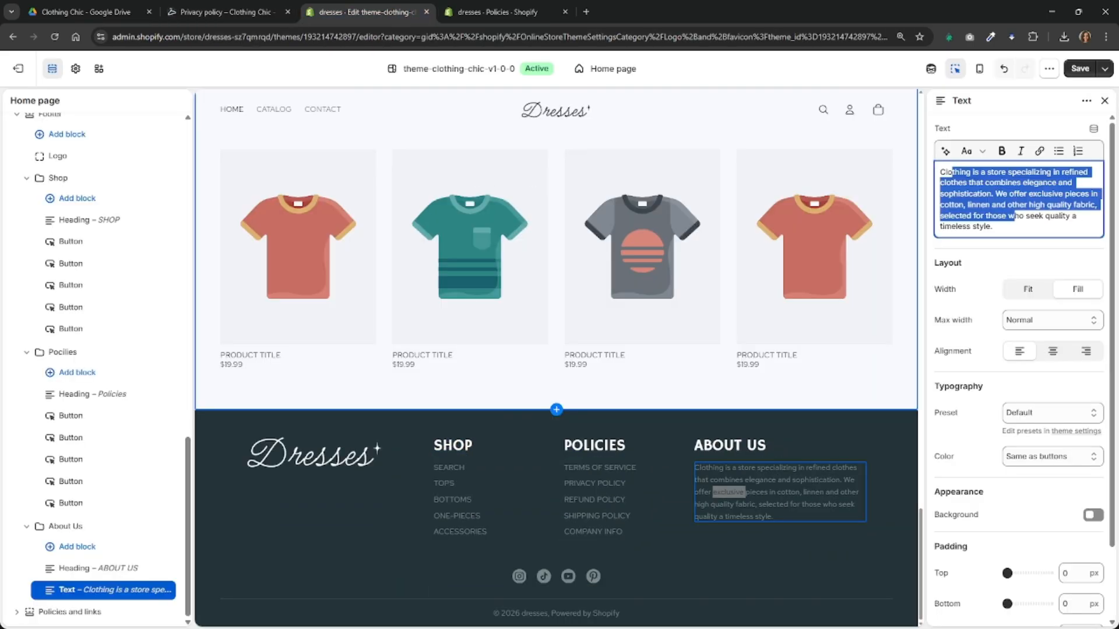
left_click_drag(479, 12, 383, 12)
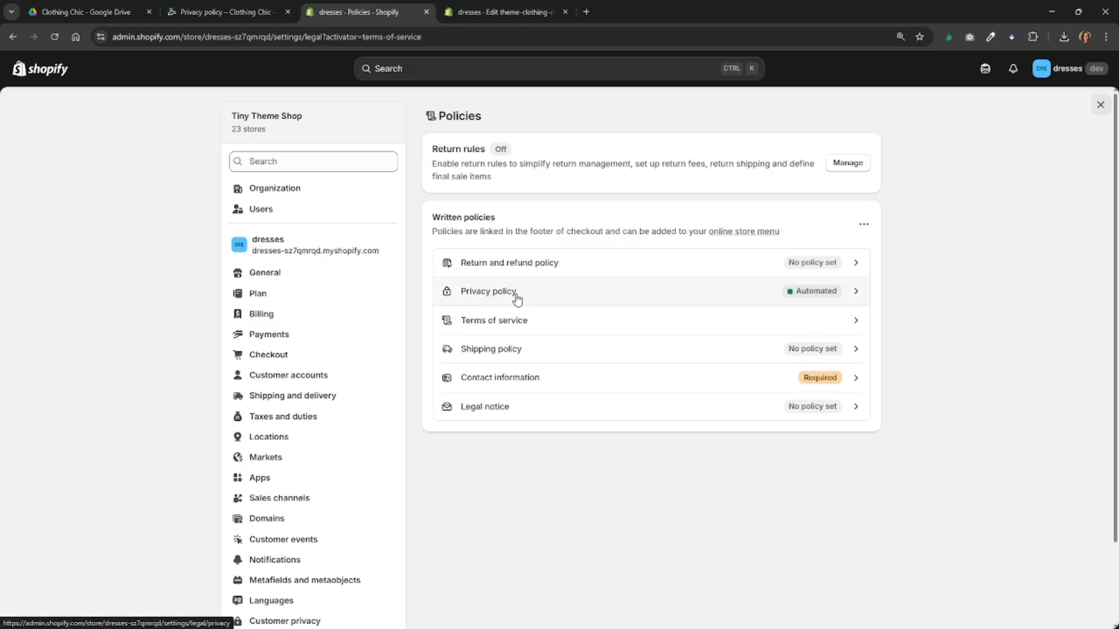
left_click(517, 299)
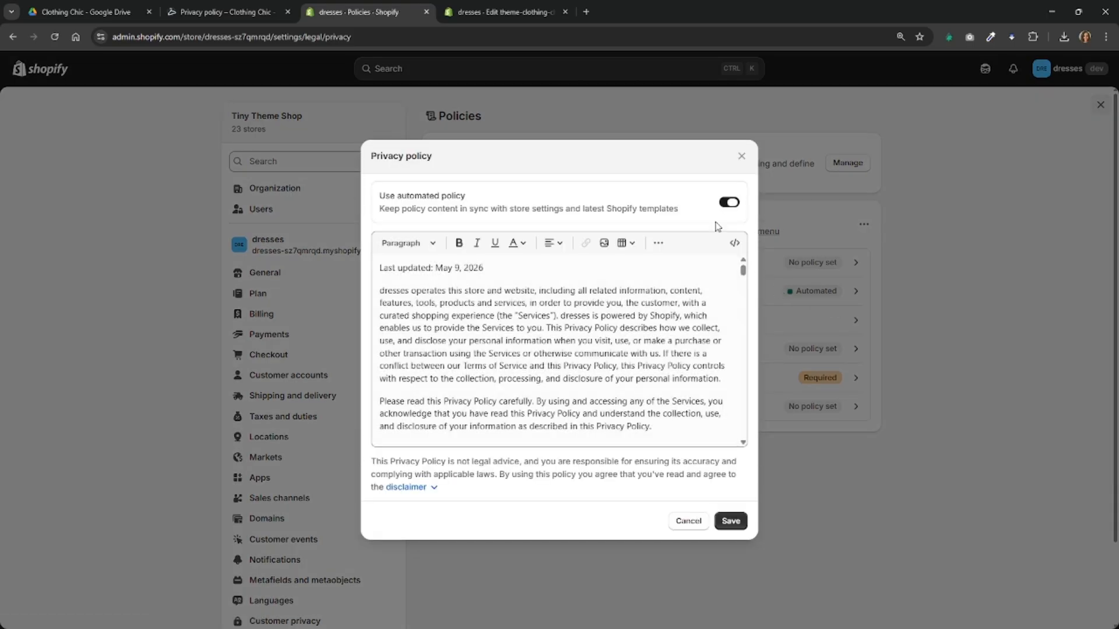
left_click(728, 202)
left_click(545, 352)
key("ctrl+a")
key("ctrl+End")
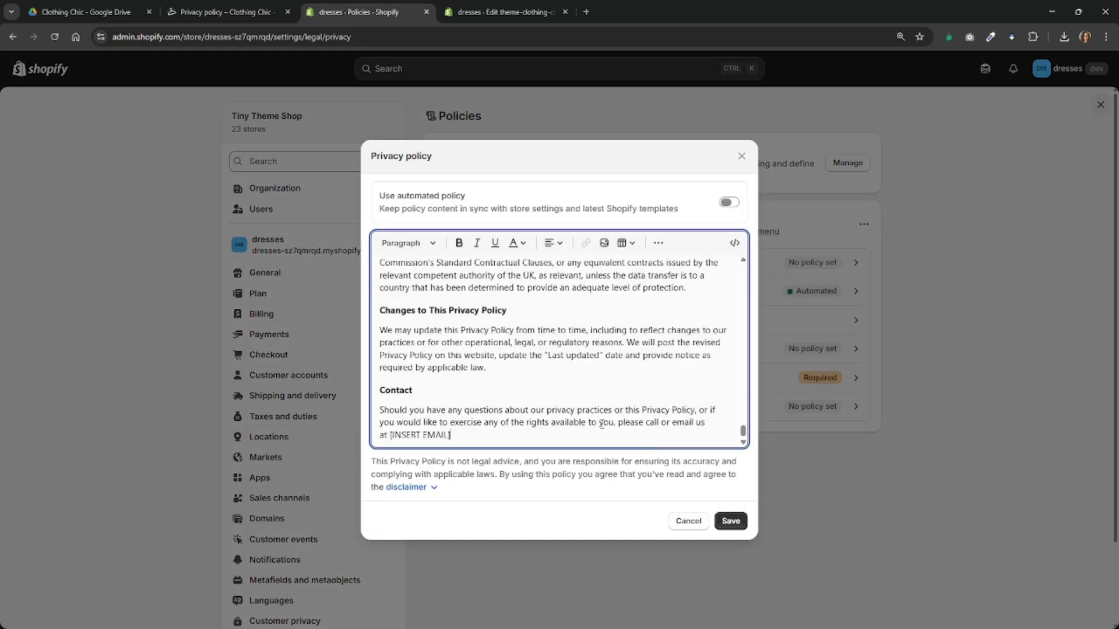
left_click(731, 521)
Open the Refund Policy page on the demo store and copy its full text.
left_click(235, 14)
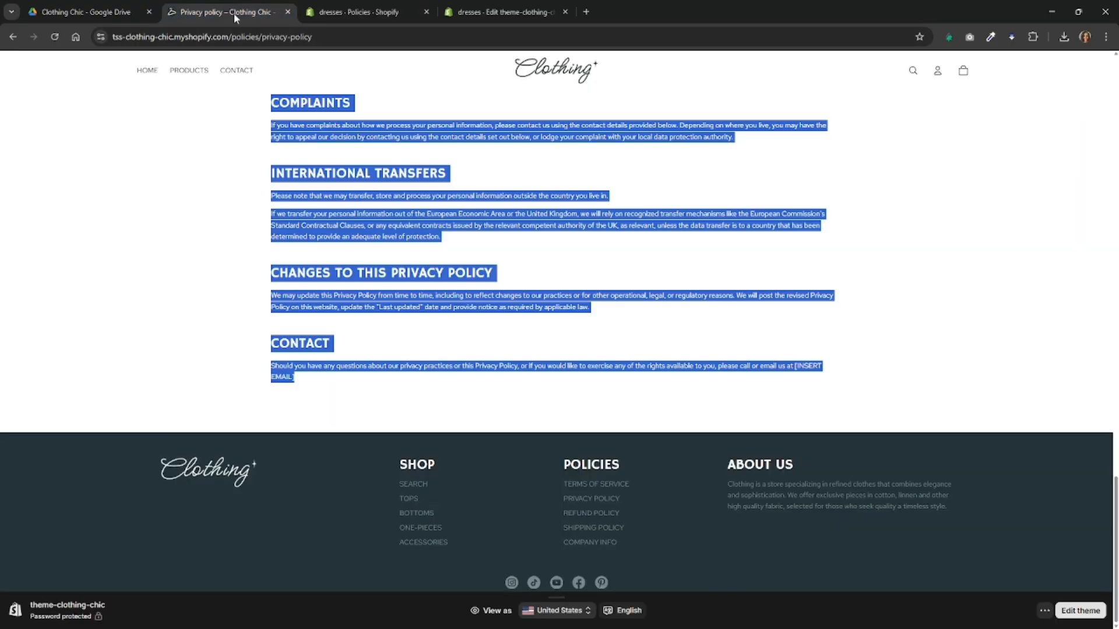
left_click(600, 519)
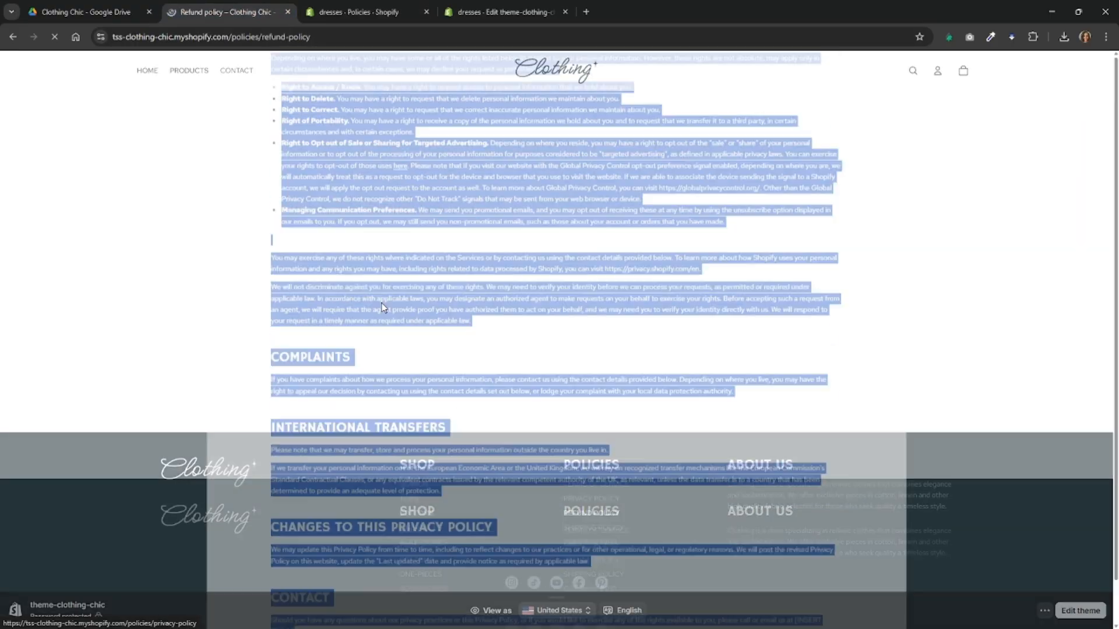
mouse_move(274, 146)
left_mouse_down()
mouse_move(392, 280)
mouse_move(600, 384)
mouse_move(688, 389)
mouse_move(487, 314)
mouse_move(339, 150)
mouse_move(261, 148)
left_mouse_up()
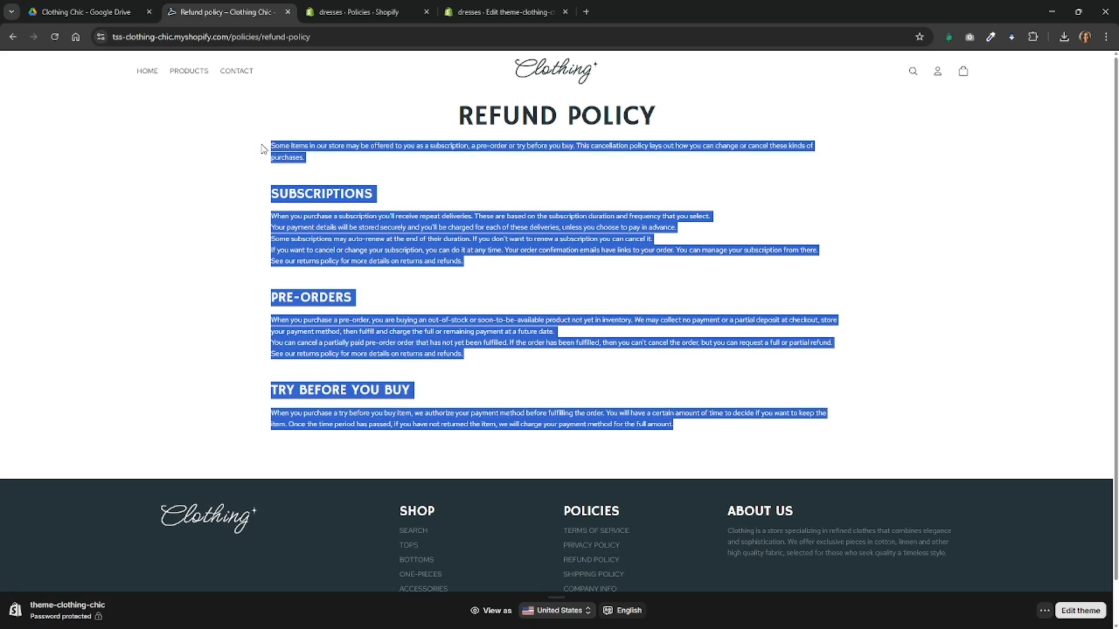
Paste the copied demo text into the Return and refund policy in the Shopify admin and publish it.
left_click(338, 11)
left_click(497, 262)
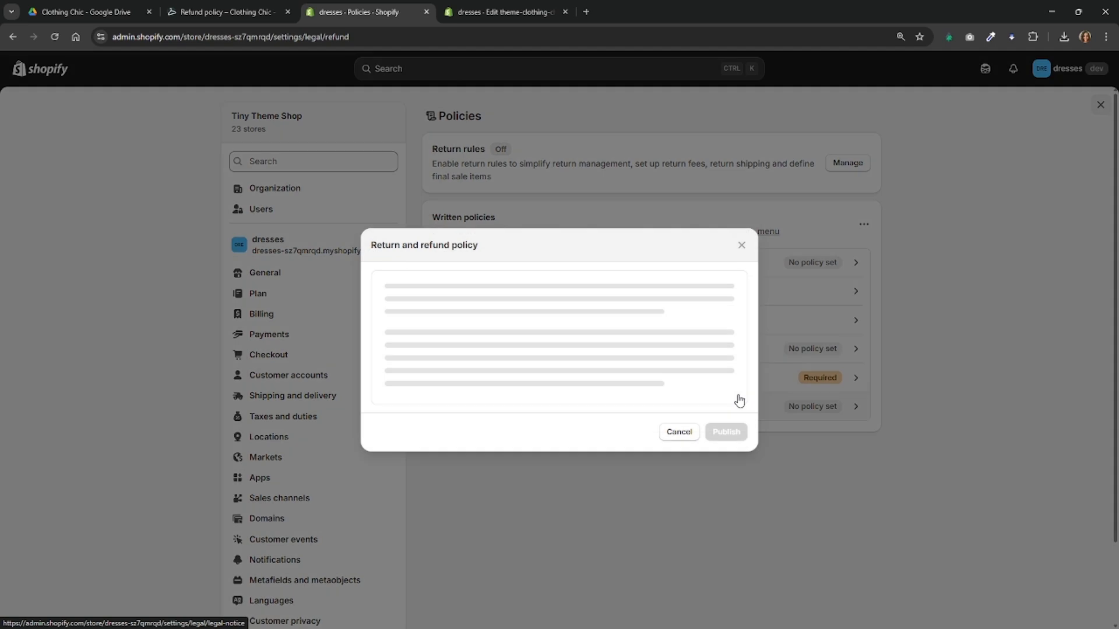
left_click(521, 366)
key("ctrl+v")
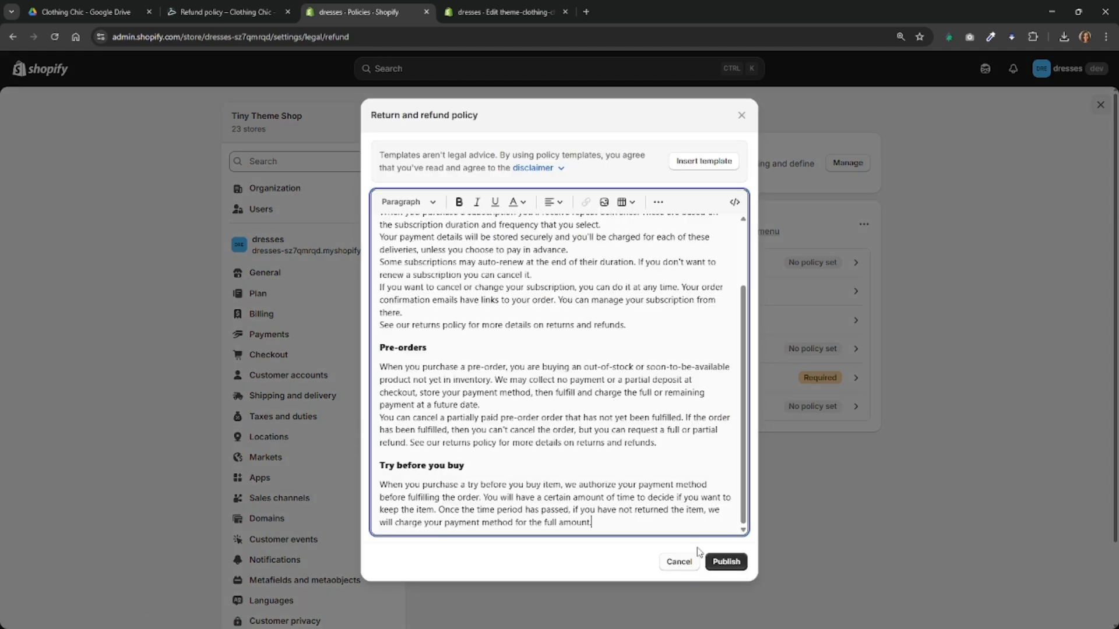
left_click(725, 559)
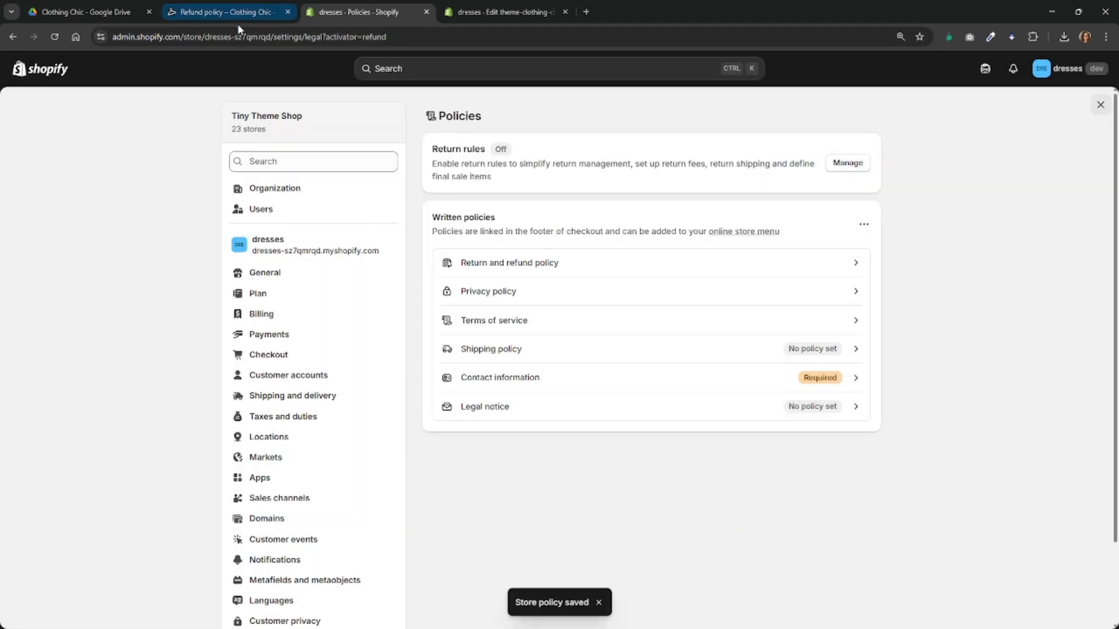
Open the Shipping Policy page on the demo store and copy its full text, including the shipping rate tables.
left_click(228, 12)
scroll(635, 483, "down", 2)
left_click(606, 529)
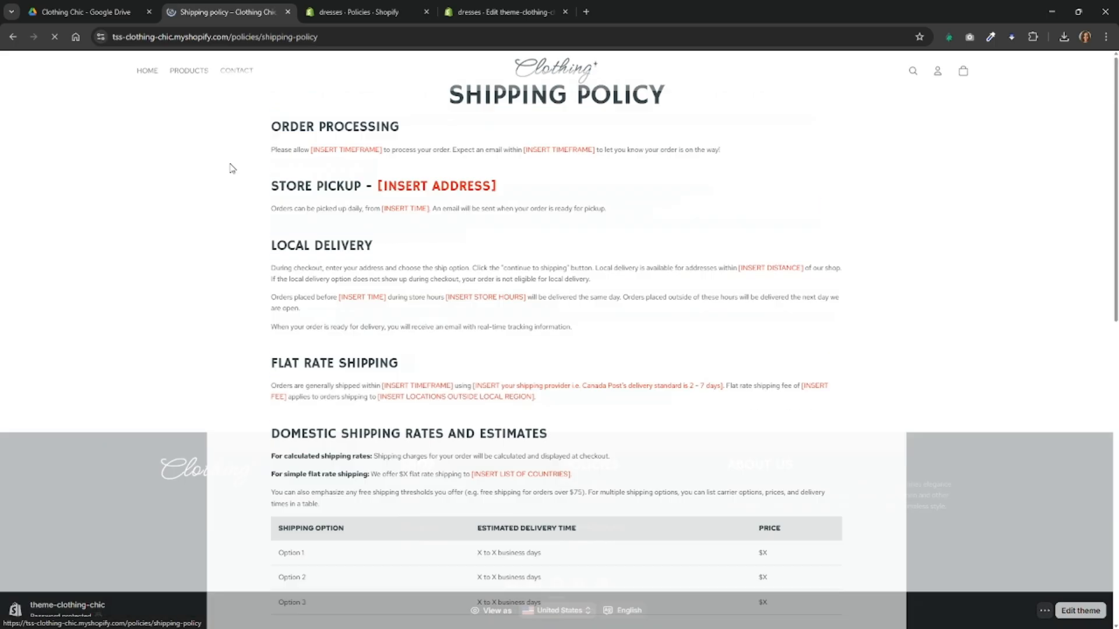
scroll(454, 278, "down", 5)
scroll(312, 133, "up", 5)
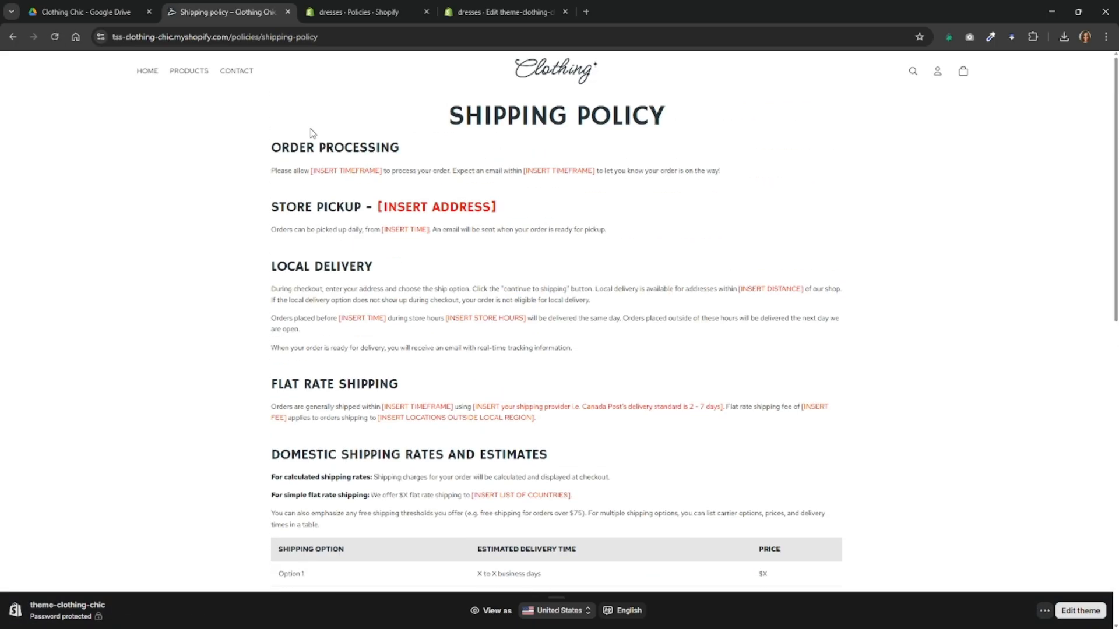
left_click_drag(276, 145, 583, 410)
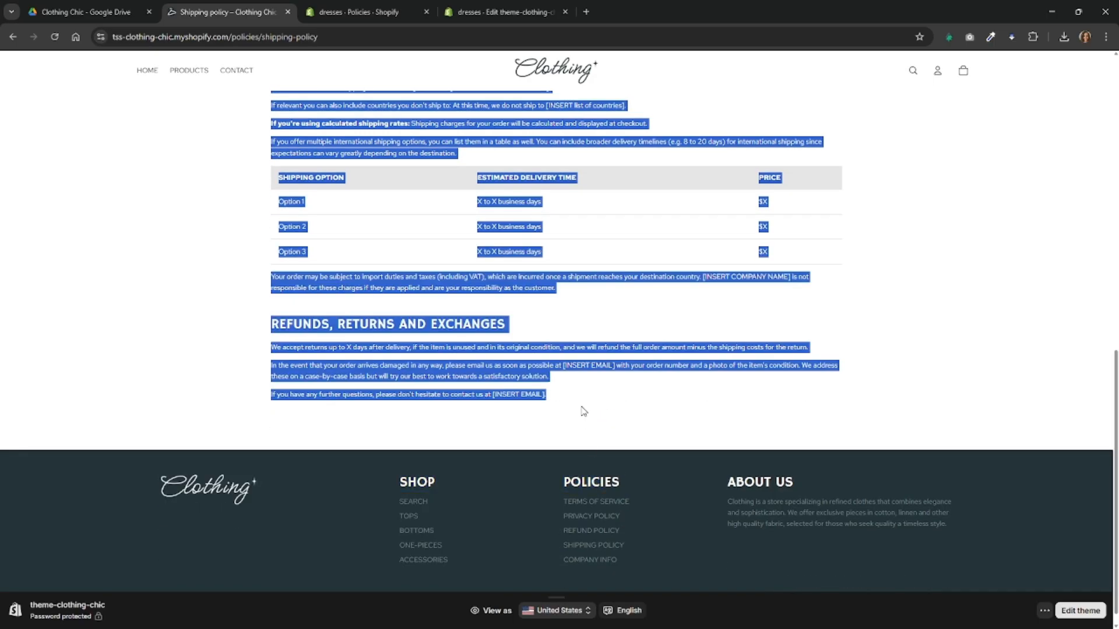
Paste the copied demo text into the Shipping policy in the Shopify admin and publish it.
left_click(396, 14)
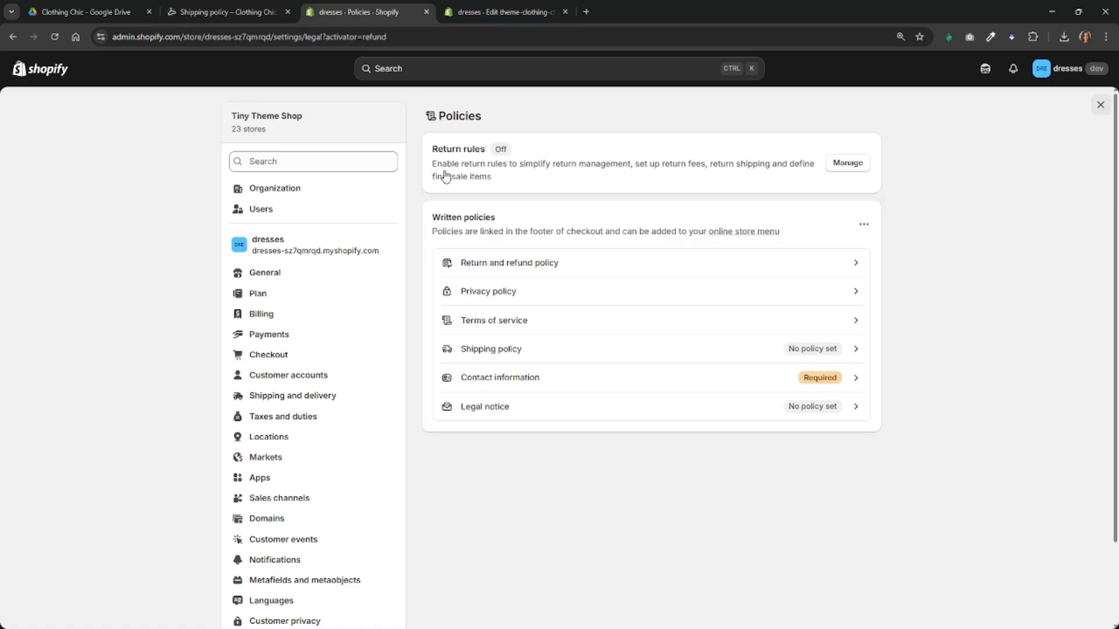
left_click(510, 352)
left_click(507, 342)
key("ctrl+v")
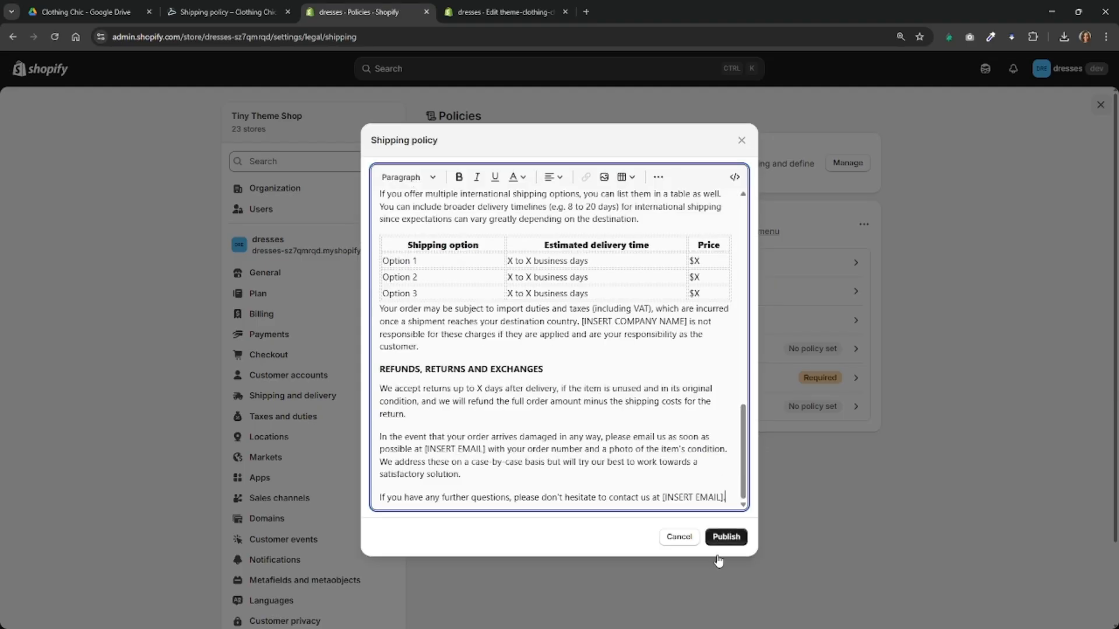
left_click(724, 537)
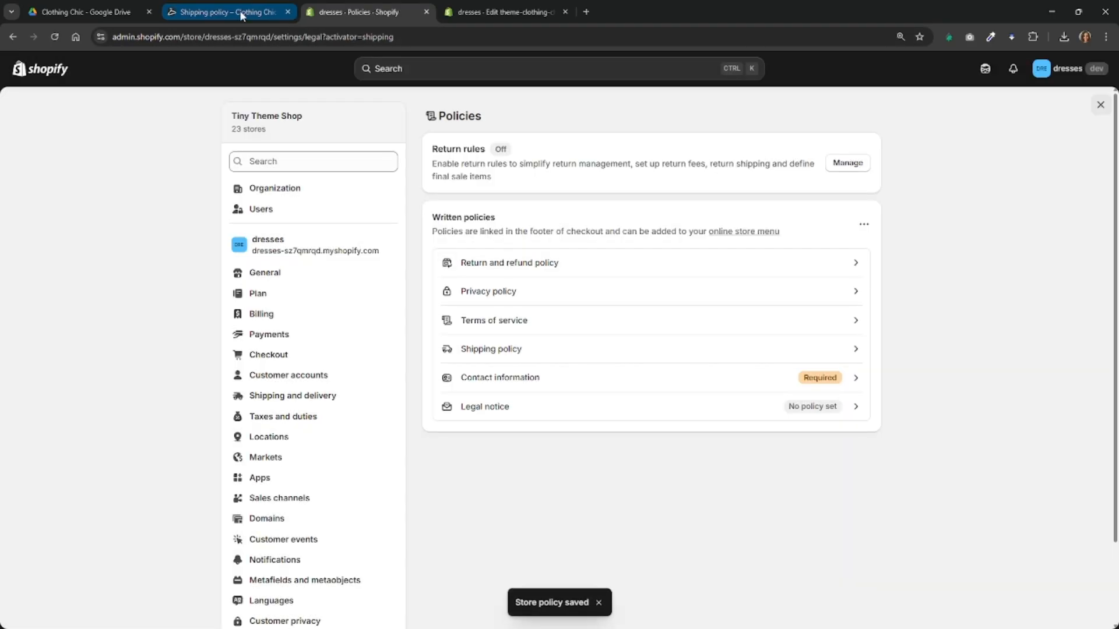
Open the Company Info page on the demo store and copy all the contact information placeholder lines.
left_click(240, 11)
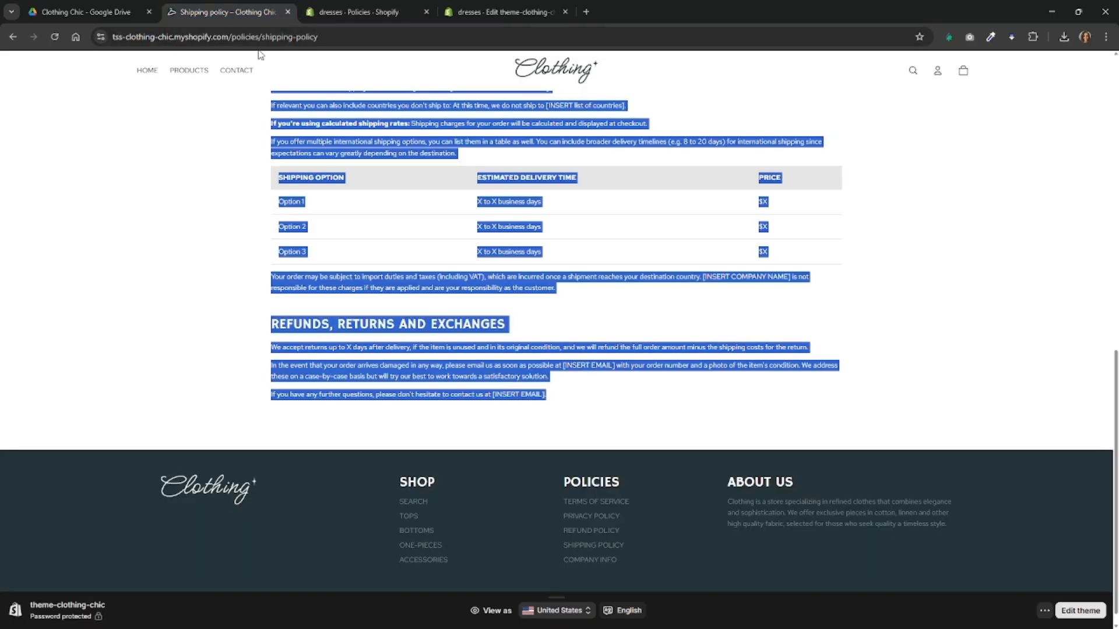
left_click(602, 563)
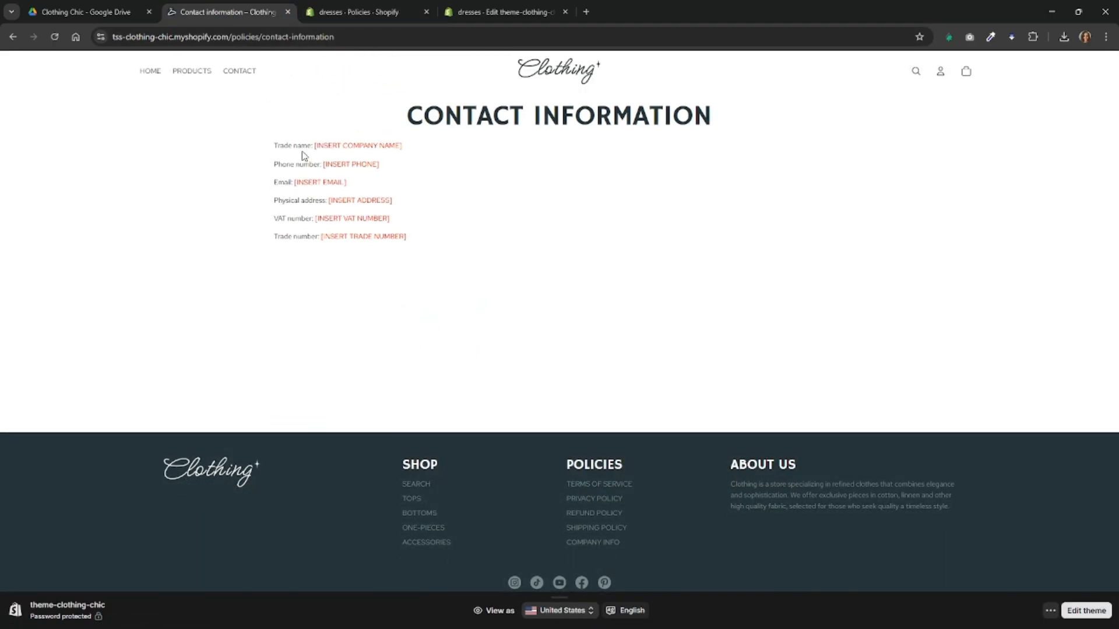
left_click_drag(273, 146, 441, 260)
key("ctrl+c")
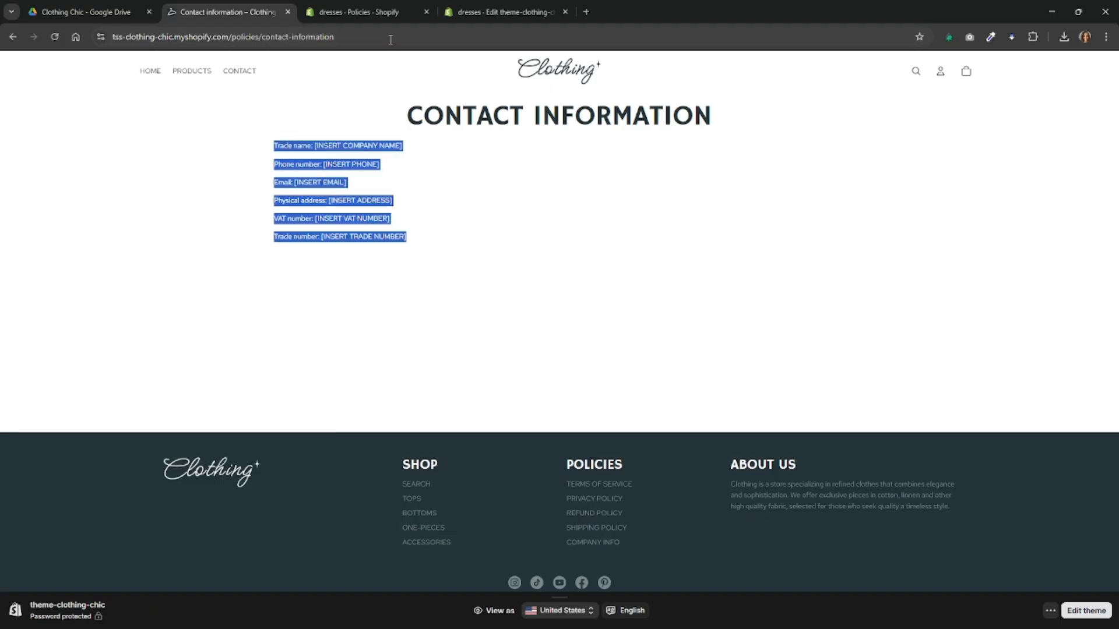
Paste the copied placeholder lines into the Contact information policy in the Shopify admin and publish it.
left_click(372, 13)
left_click(750, 388)
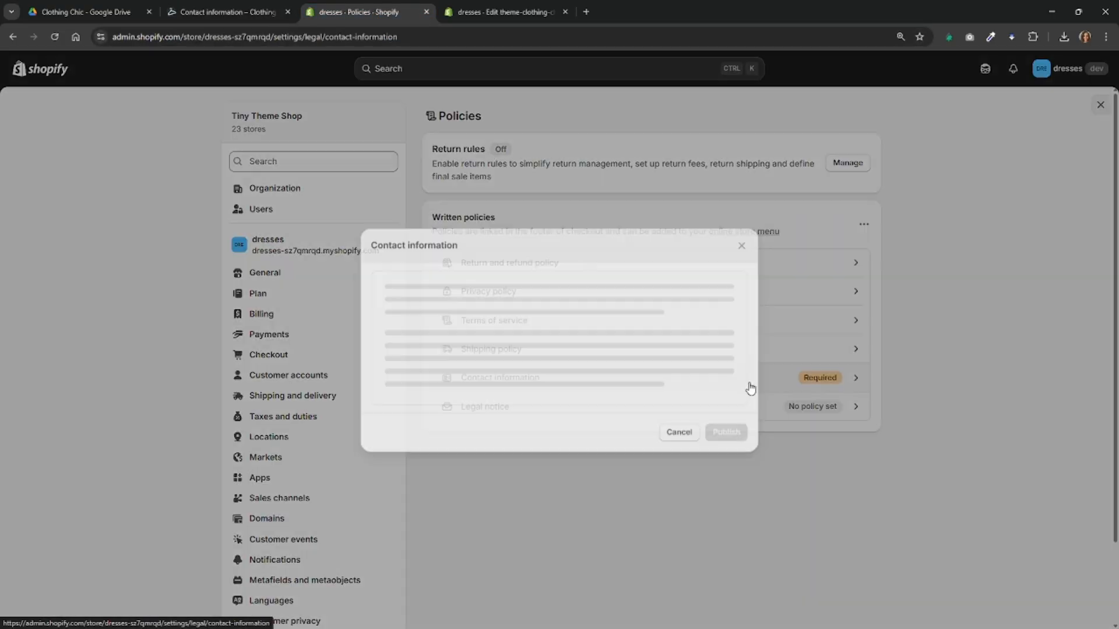
left_click(529, 364)
key("ctrl+v")
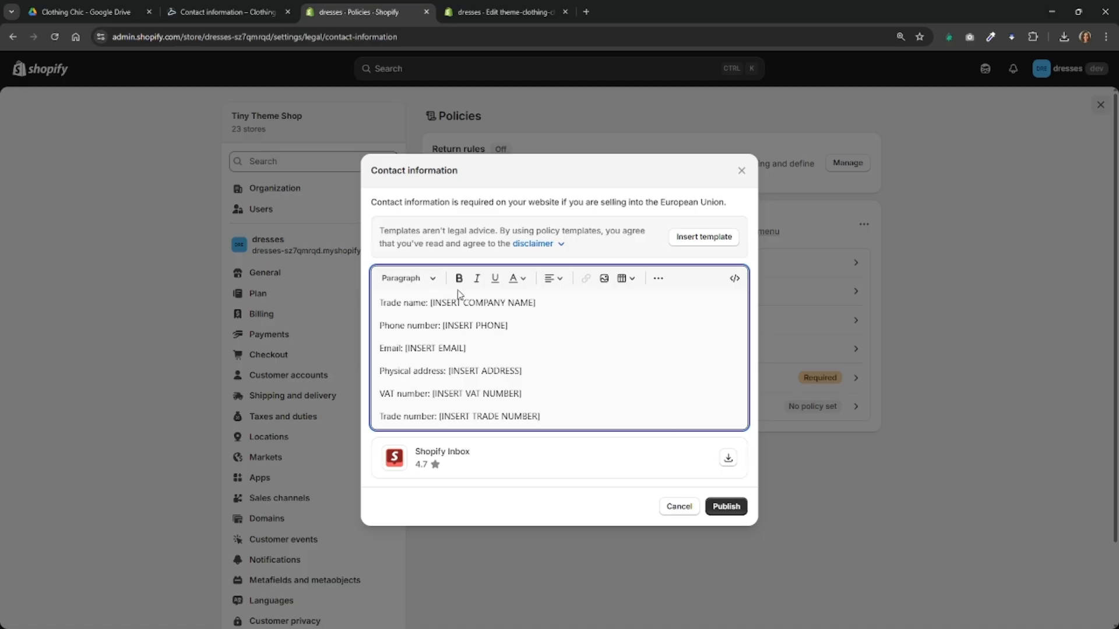
left_click_drag(447, 303, 641, 379)
left_click(728, 510)
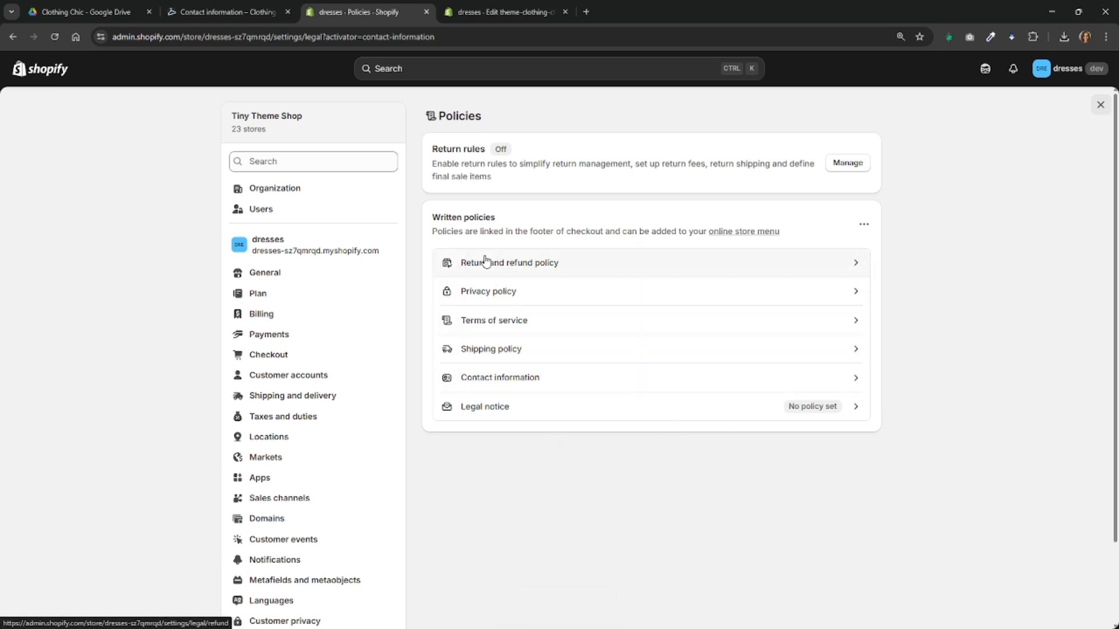
Return to the theme editor, select the footer's policies group and save the theme changes.
left_click(229, 9)
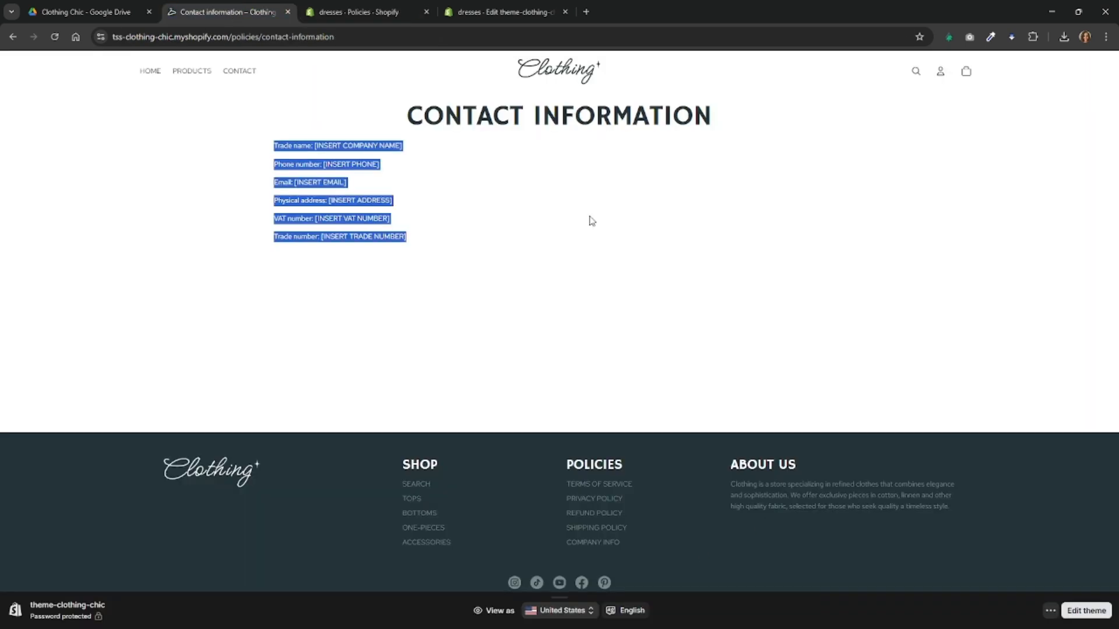
left_click(501, 12)
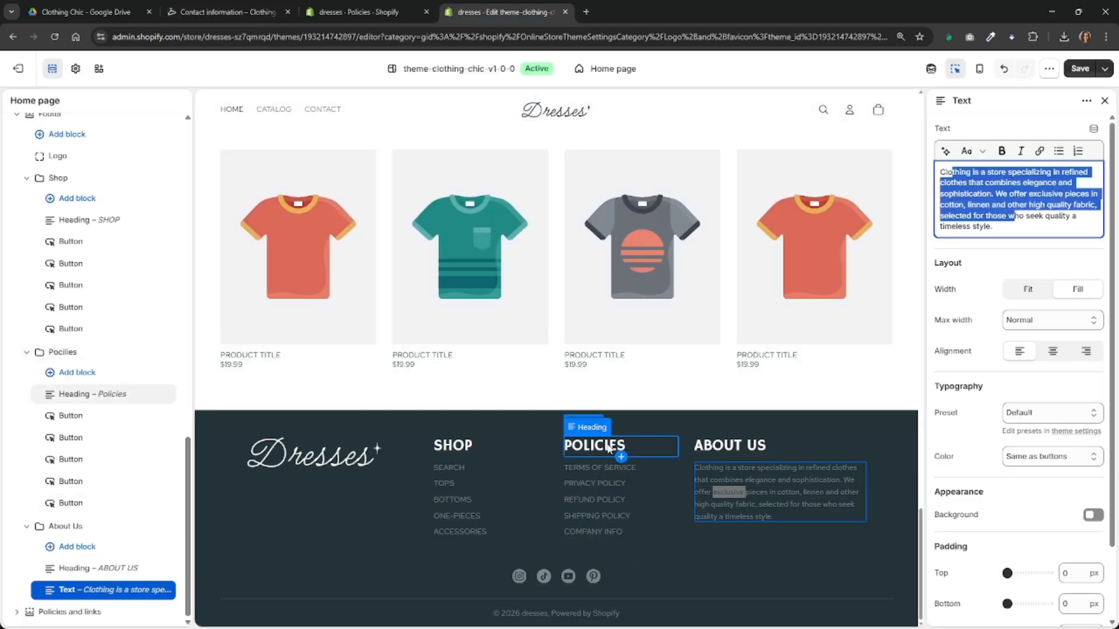
left_click(626, 531)
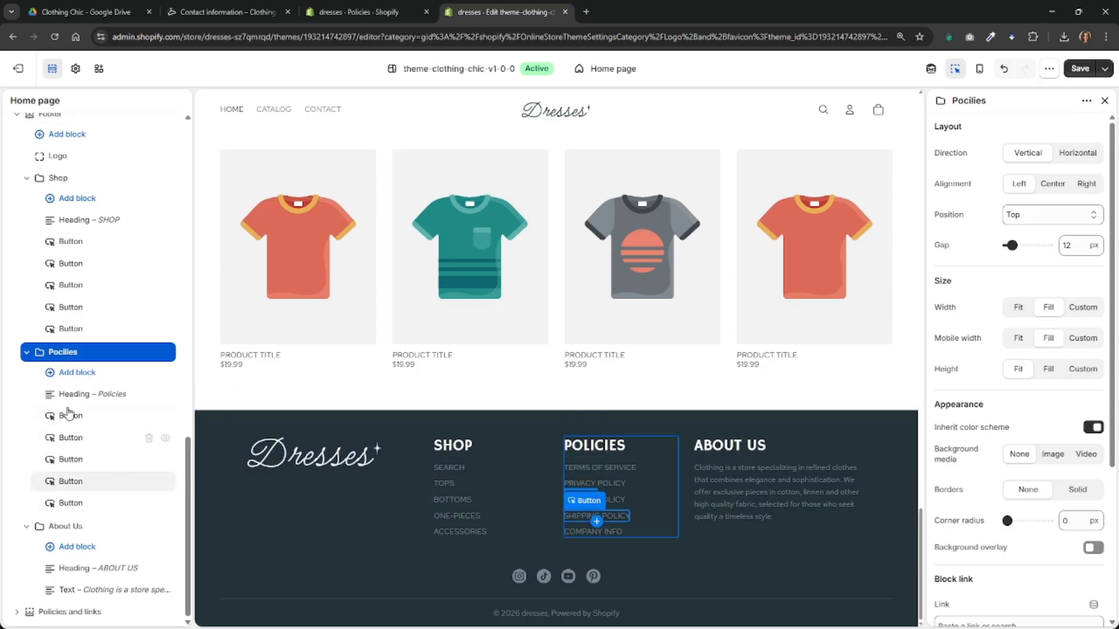
left_click_drag(105, 478, 105, 475)
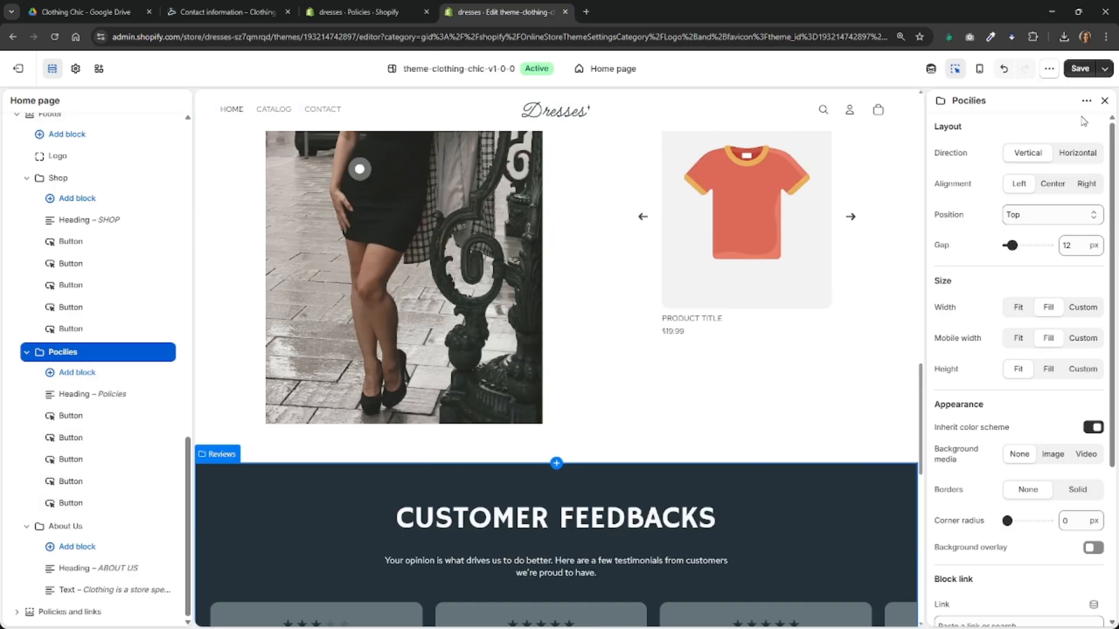
left_click(1079, 71)
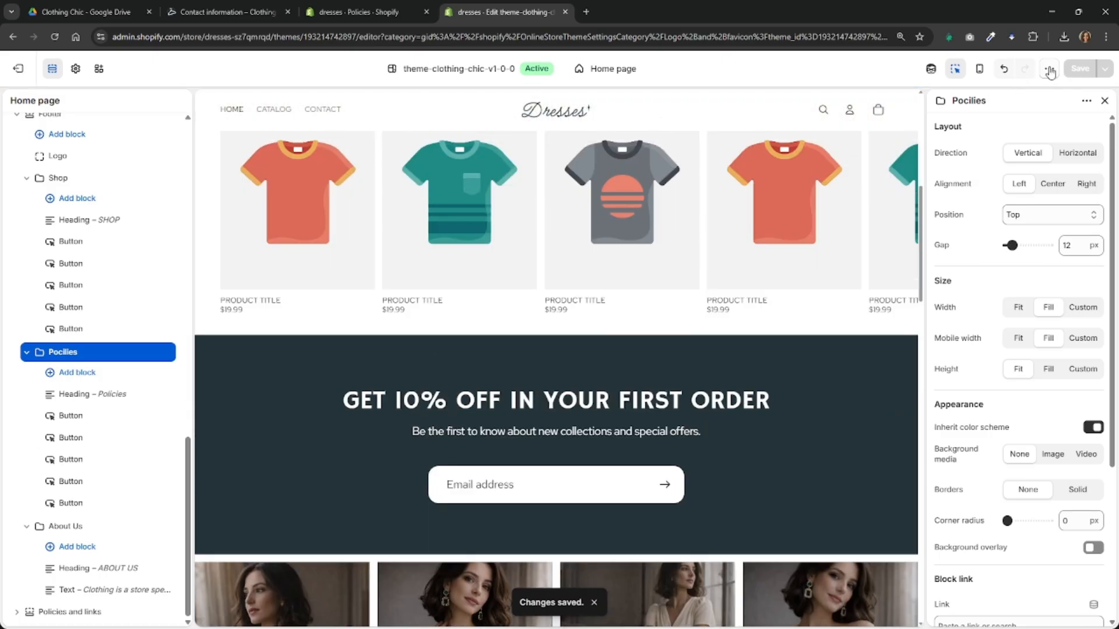
View the live storefront from the theme editor and look through the home page down to the footer.
left_click(1049, 69)
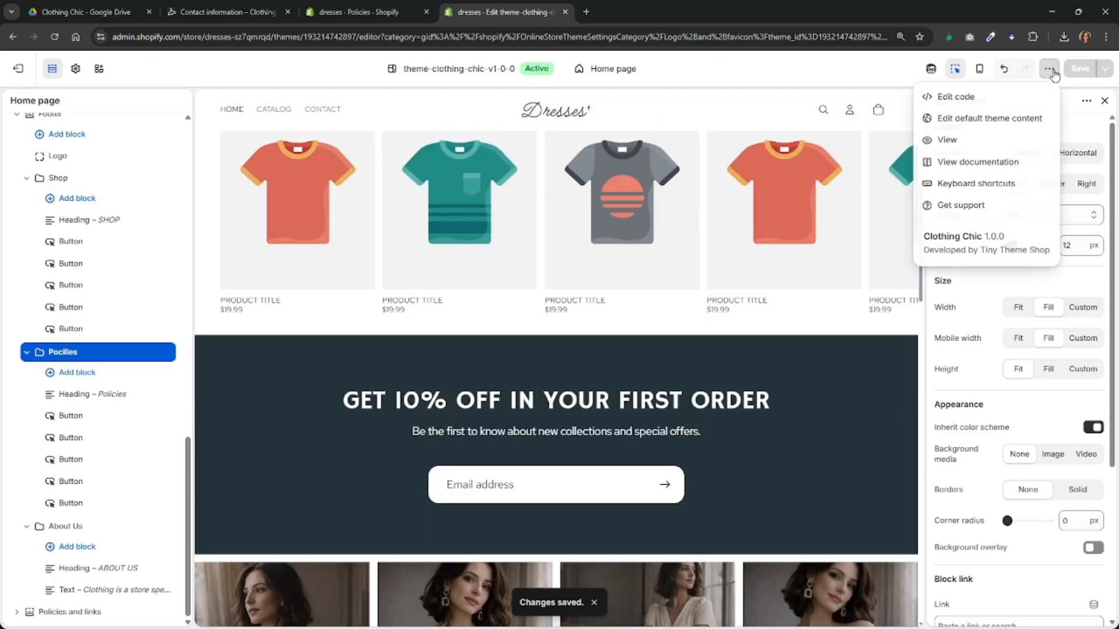
left_click(943, 141)
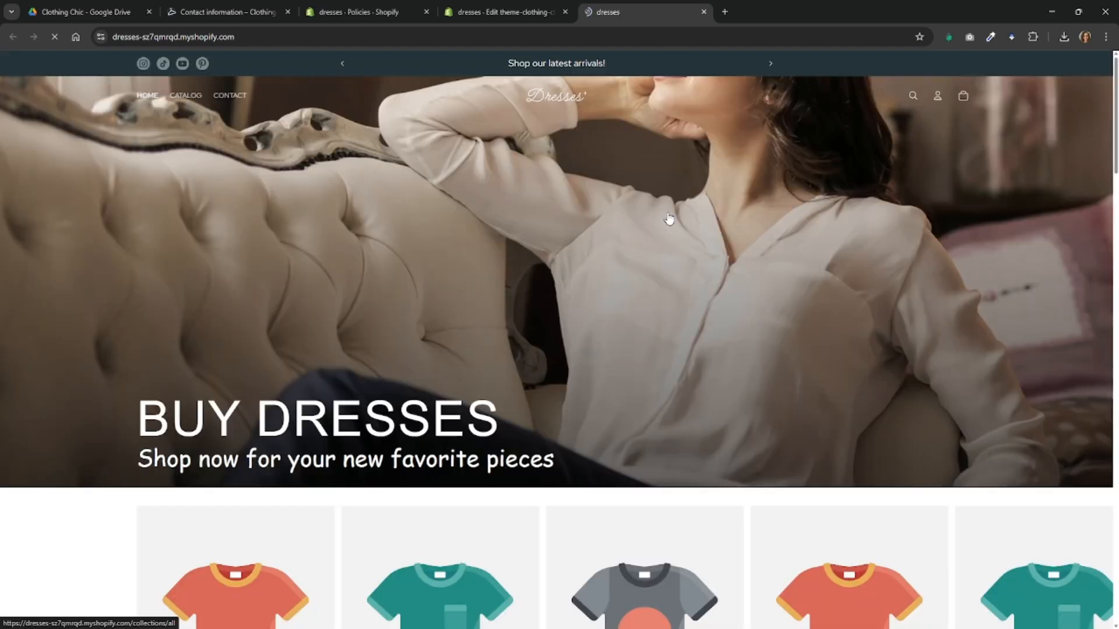
scroll(669, 219, "down", 15)
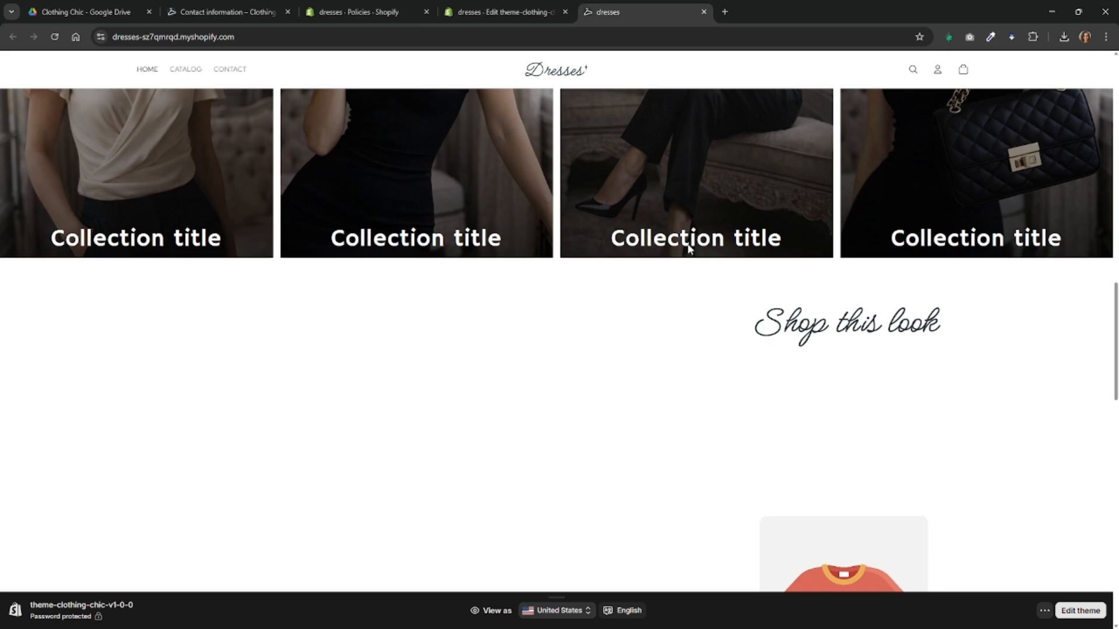
scroll(689, 249, "down", 15)
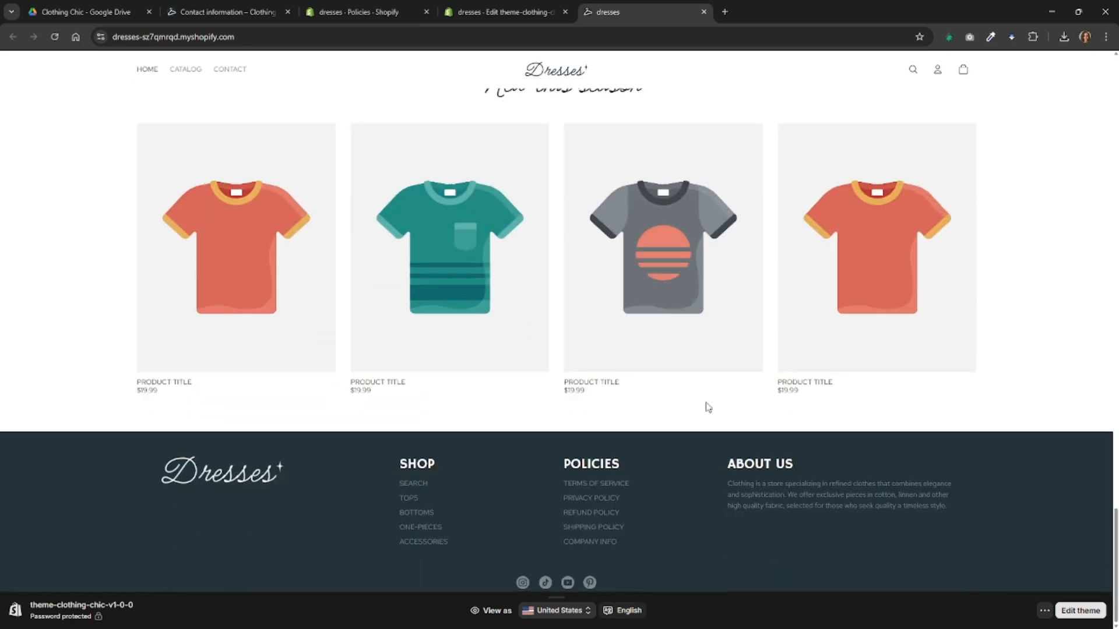
Check the Terms of Service page linked in the storefront footer, then return to the home page and its footer.
left_click(612, 485)
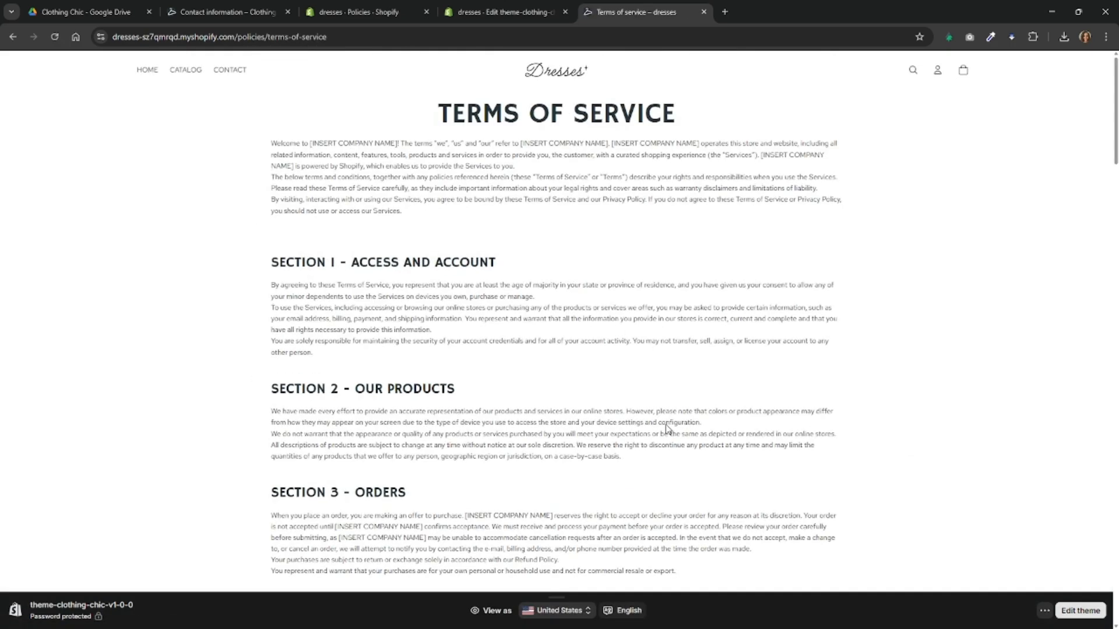
scroll(552, 242, "down", 20)
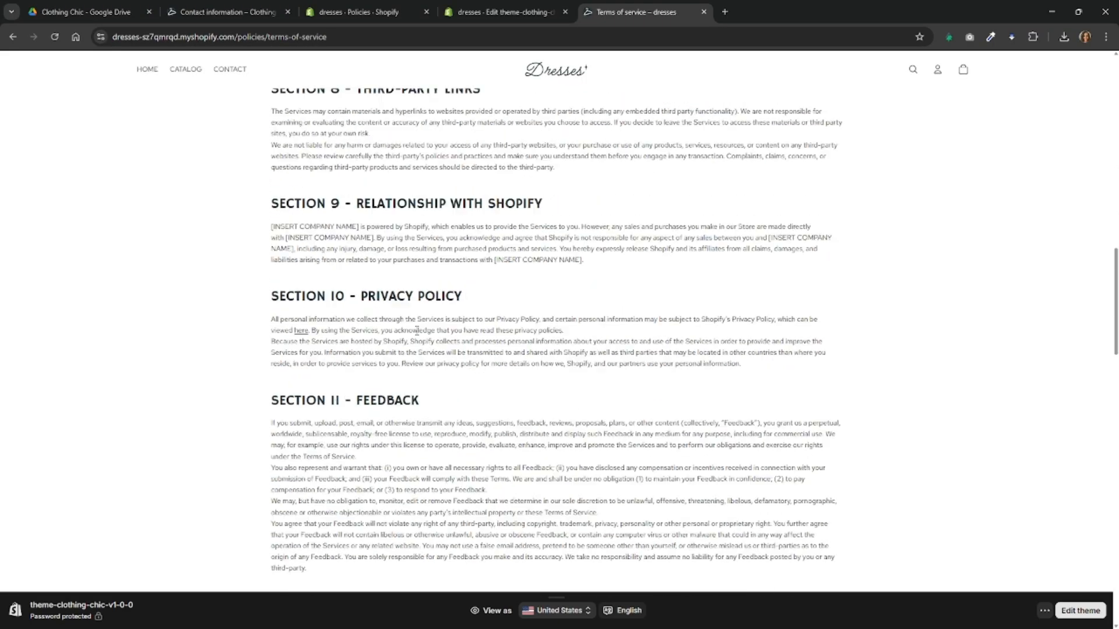
scroll(349, 175, "up", 2)
left_click(148, 70)
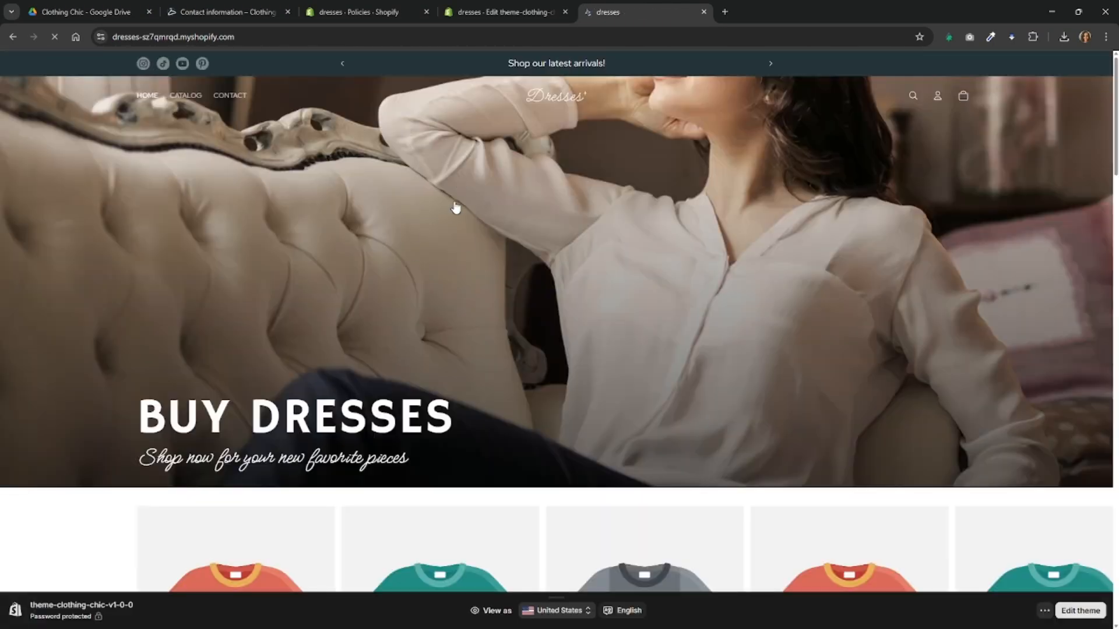
scroll(647, 265, "down", 7)
scroll(653, 273, "down", 10)
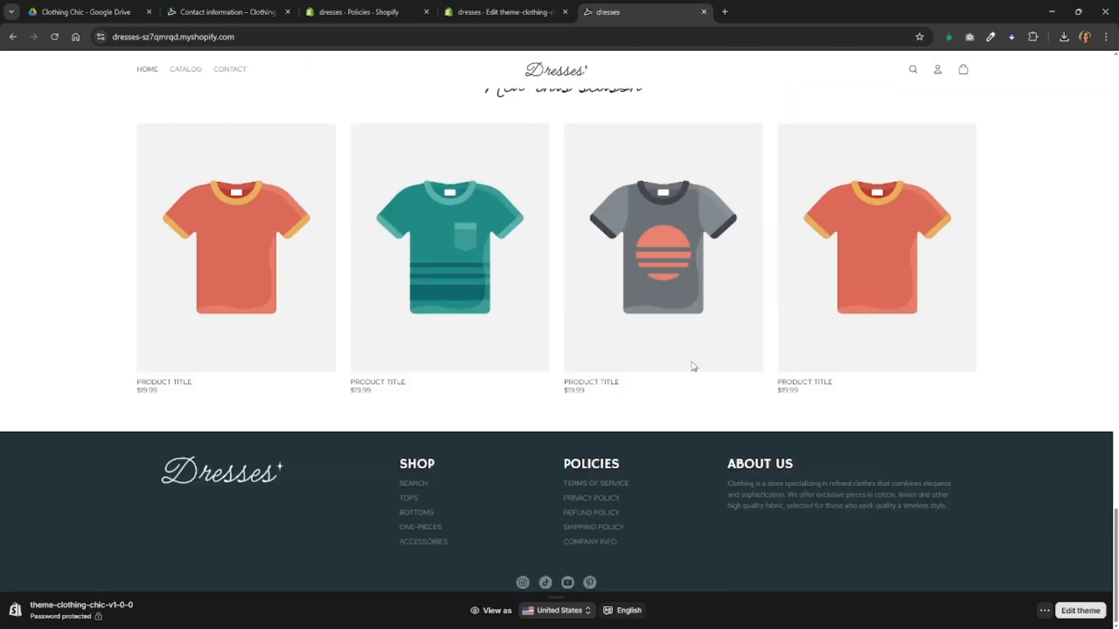
In the Shopify admin's metafields and metaobjects settings, start a new metafield definition for variants.
left_click(502, 11)
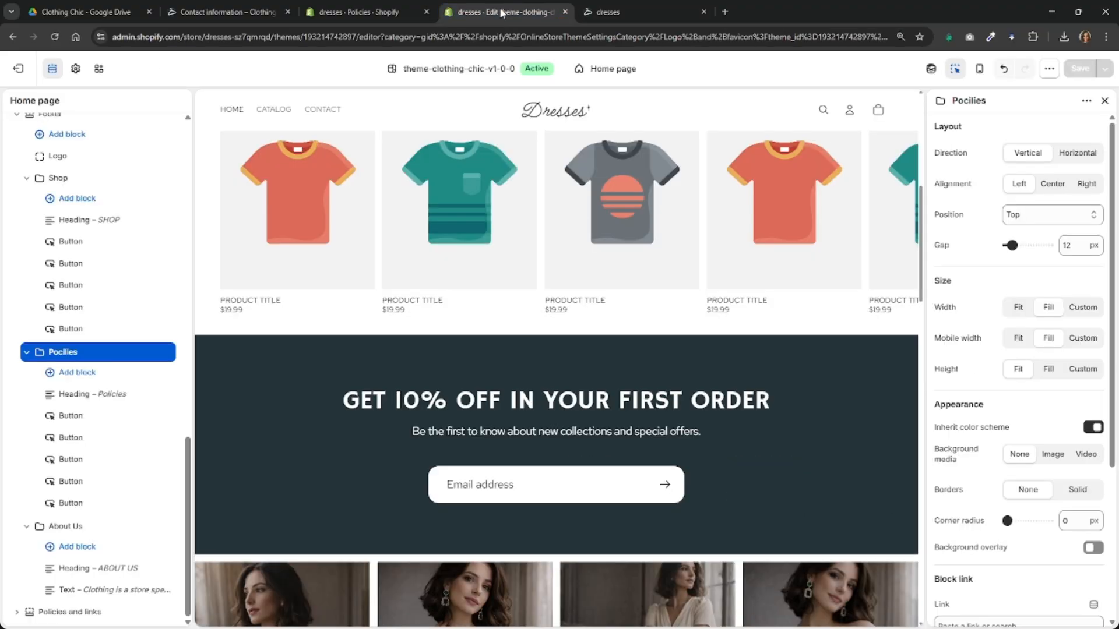
left_click(372, 10)
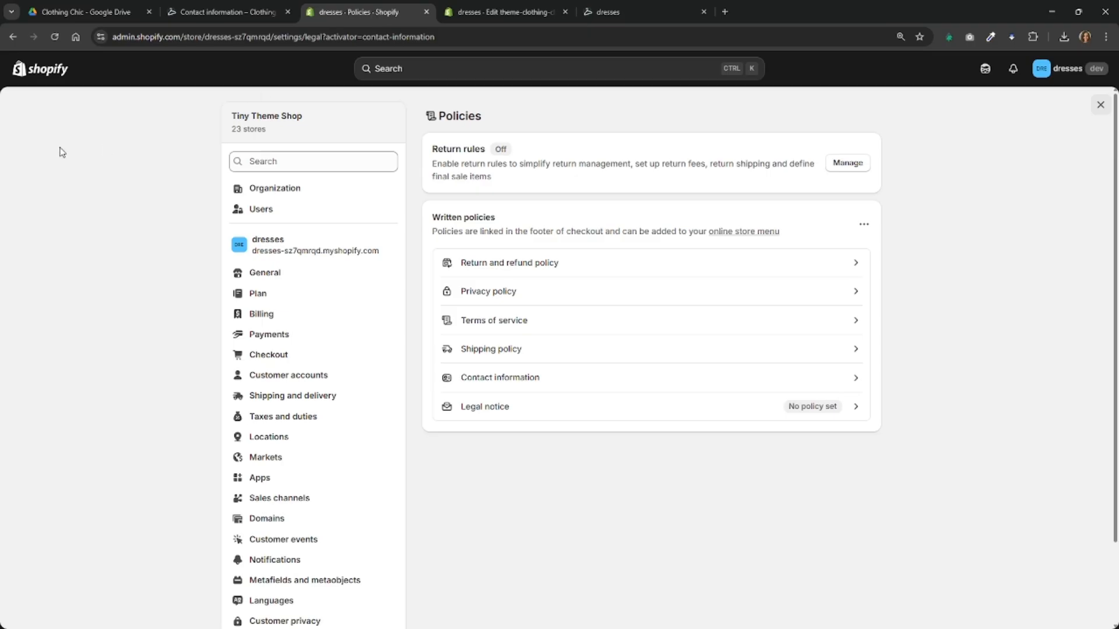
left_click(50, 70)
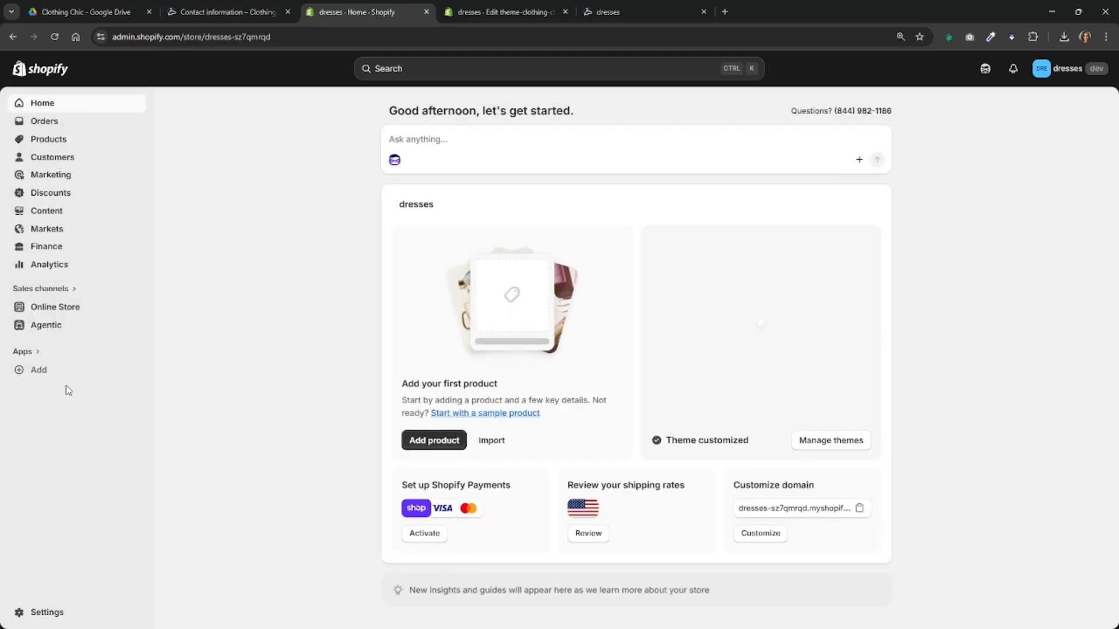
left_click(50, 612)
scroll(309, 439, "down", 3)
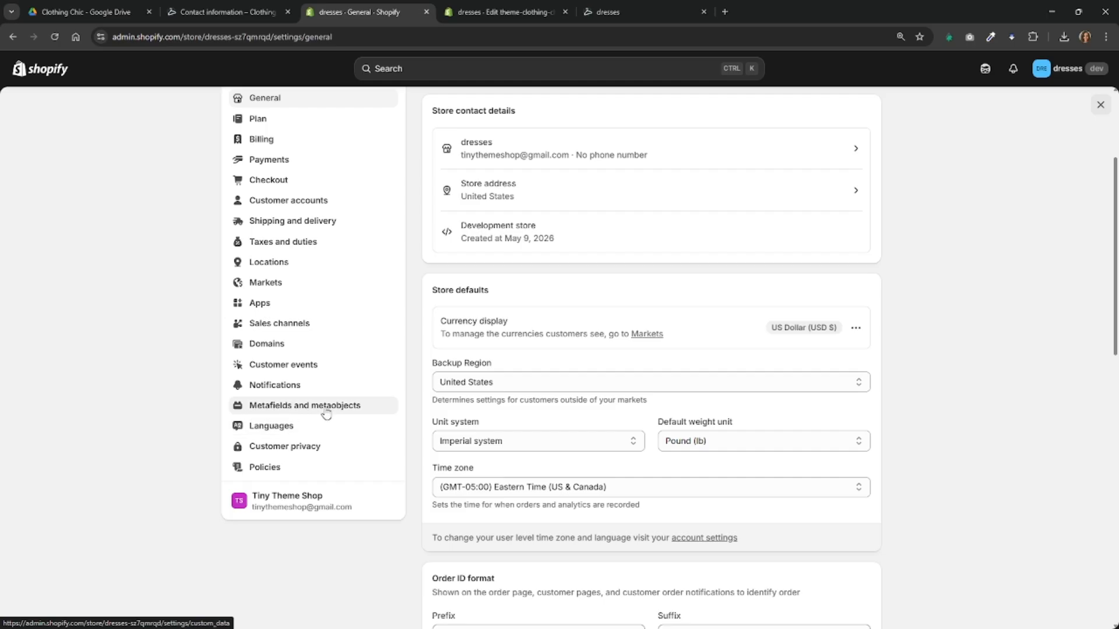
left_click(326, 410)
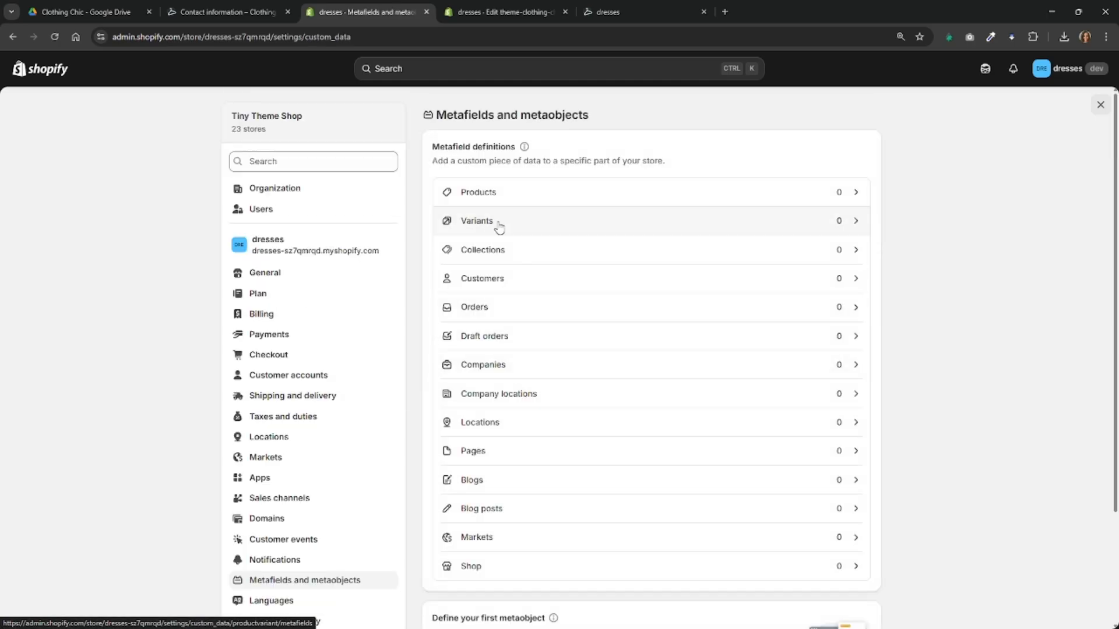
left_click(485, 232)
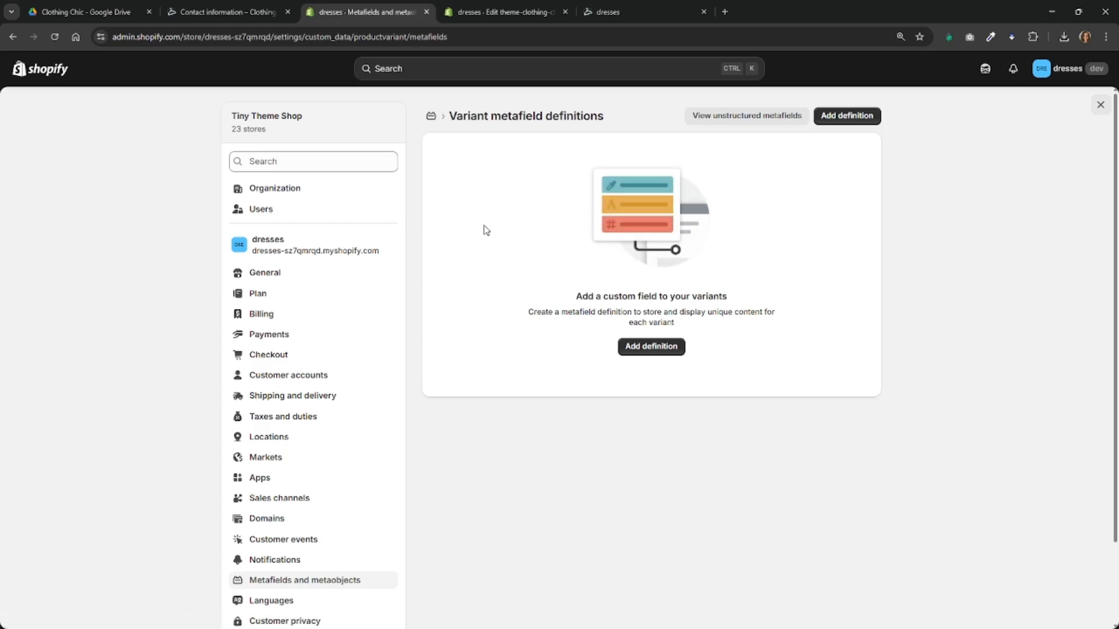
left_click(638, 350)
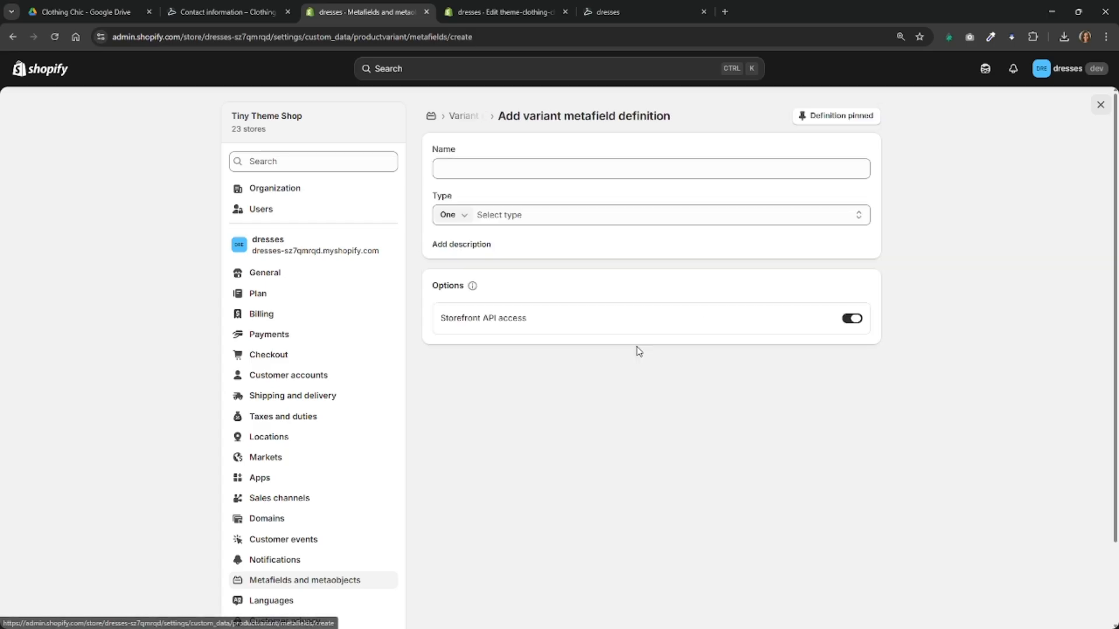
Name the variant metafield definition Variant Gallery, set its type to a list of Image (File) values, and save it.
left_click(492, 170)
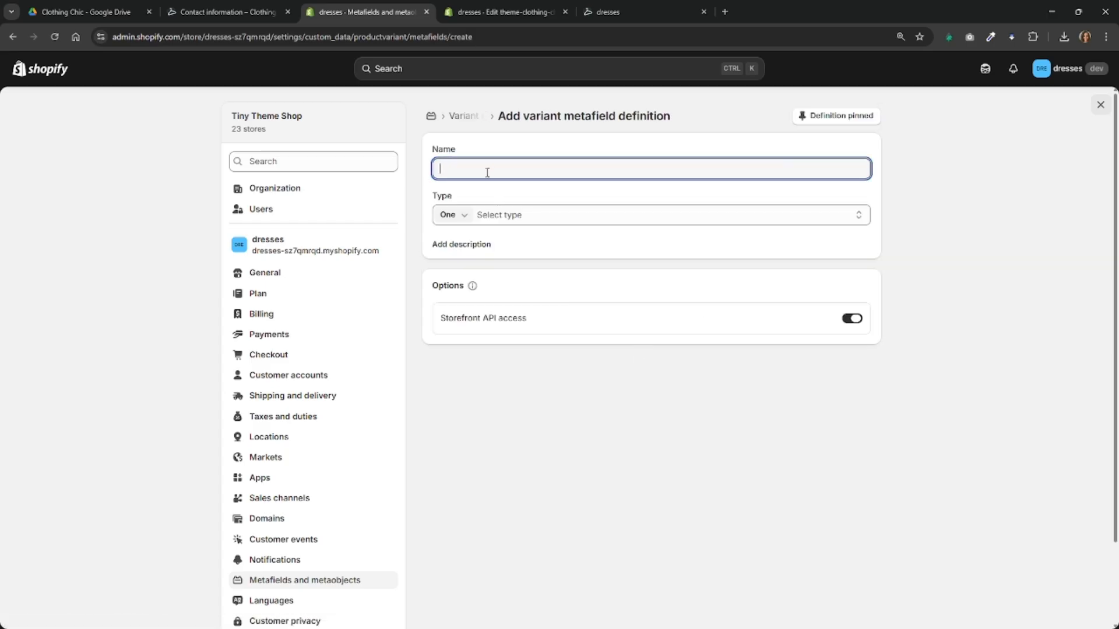
type("Variant Gallery")
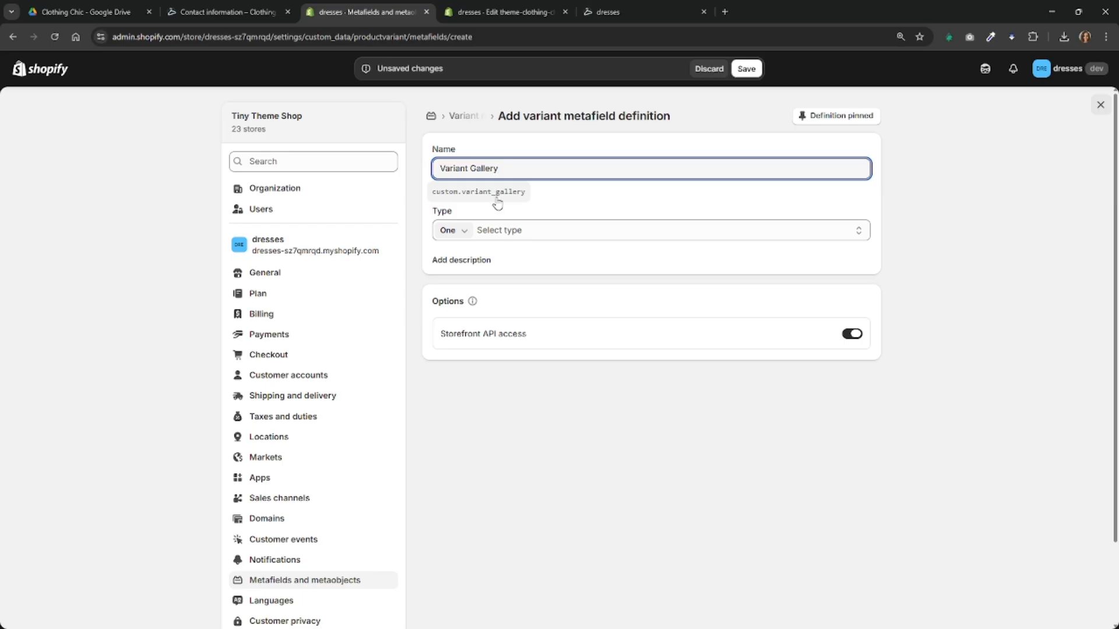
left_click(463, 236)
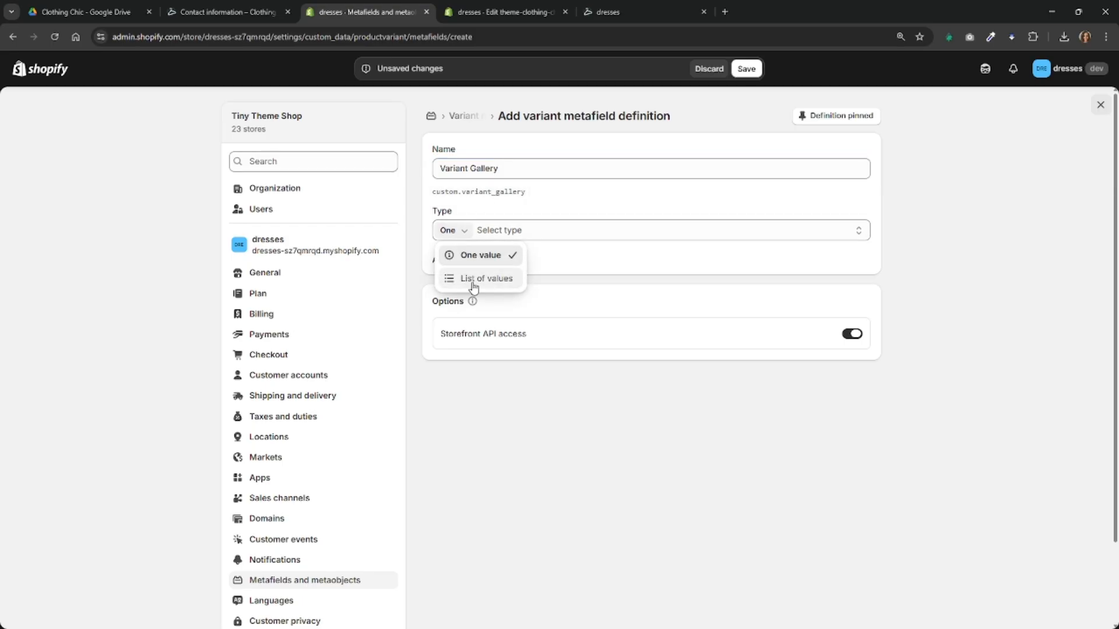
left_click(474, 282)
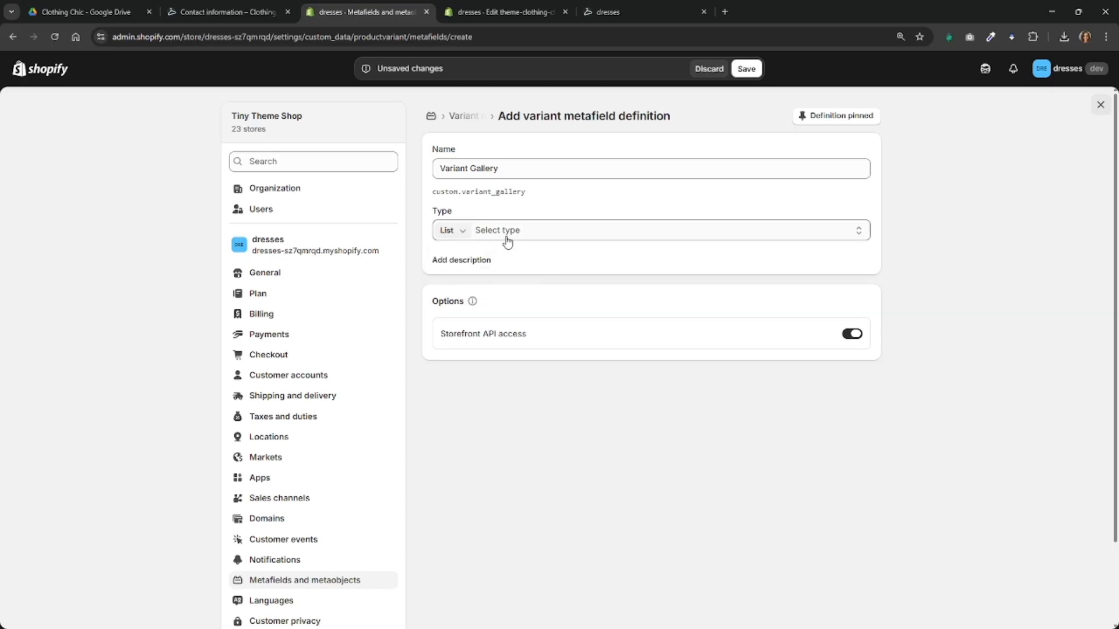
left_click(507, 236)
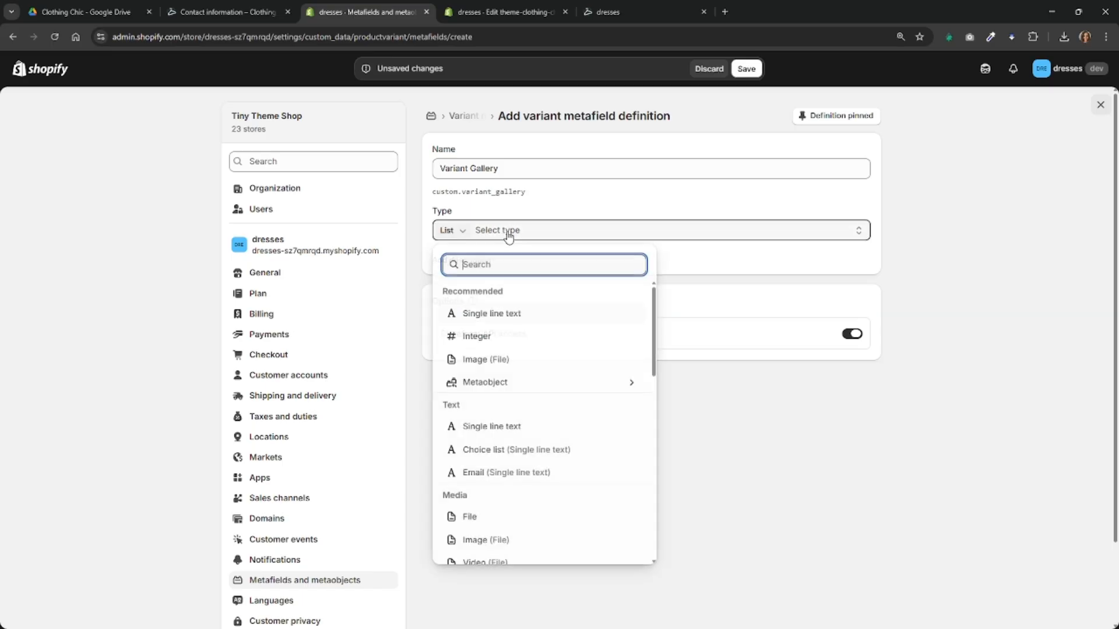
left_click(509, 361)
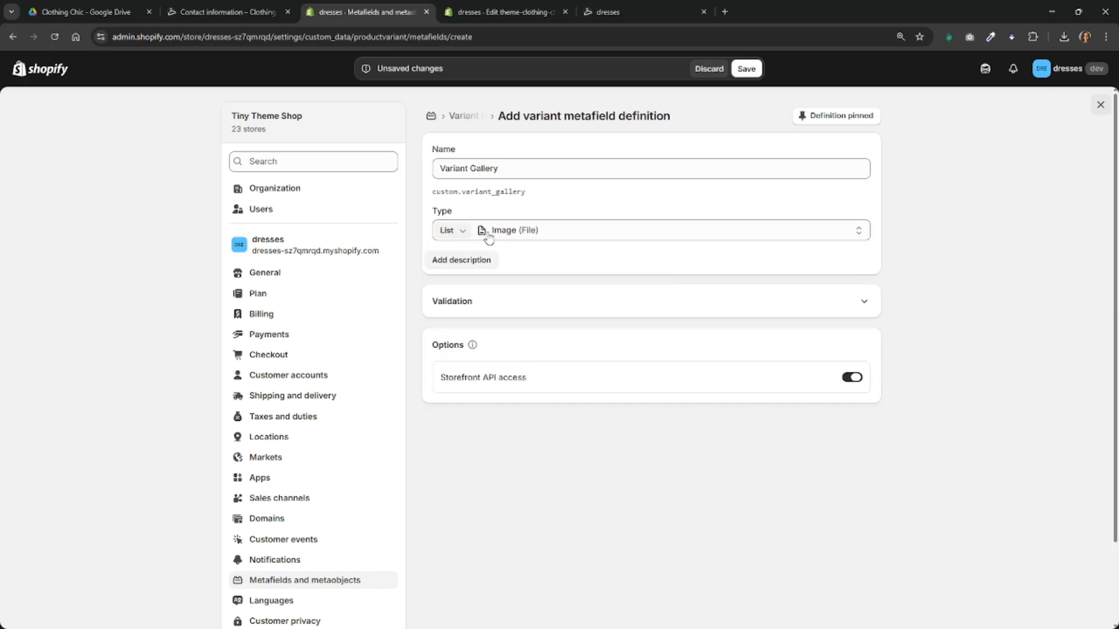
left_click(746, 68)
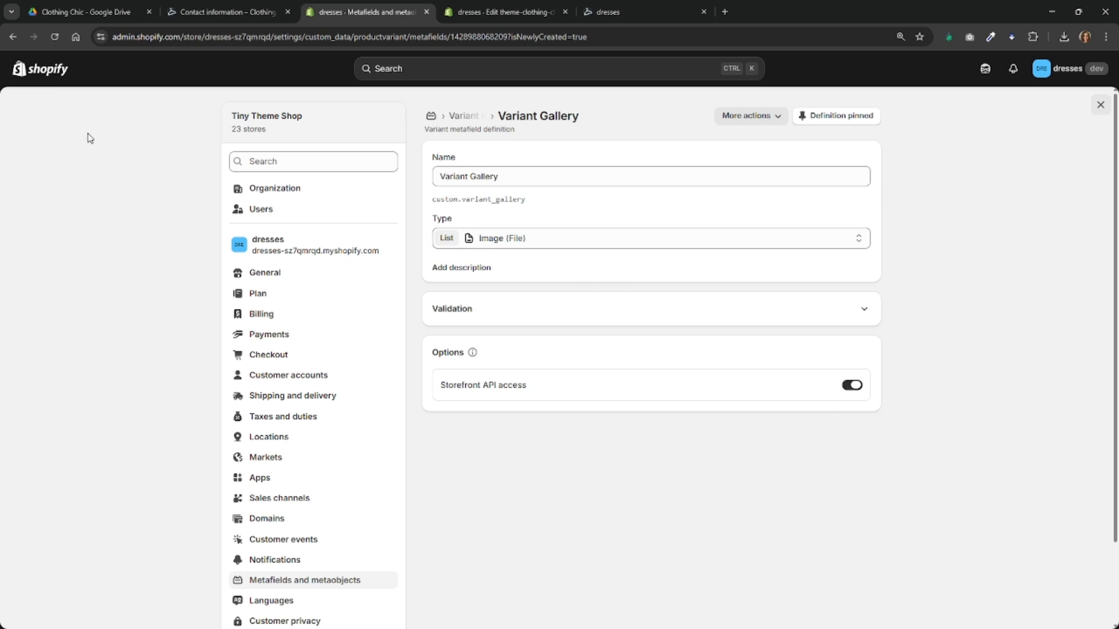
Start a new product in the Shopify admin and title it Midnight Sculpt Dress.
left_click(35, 77)
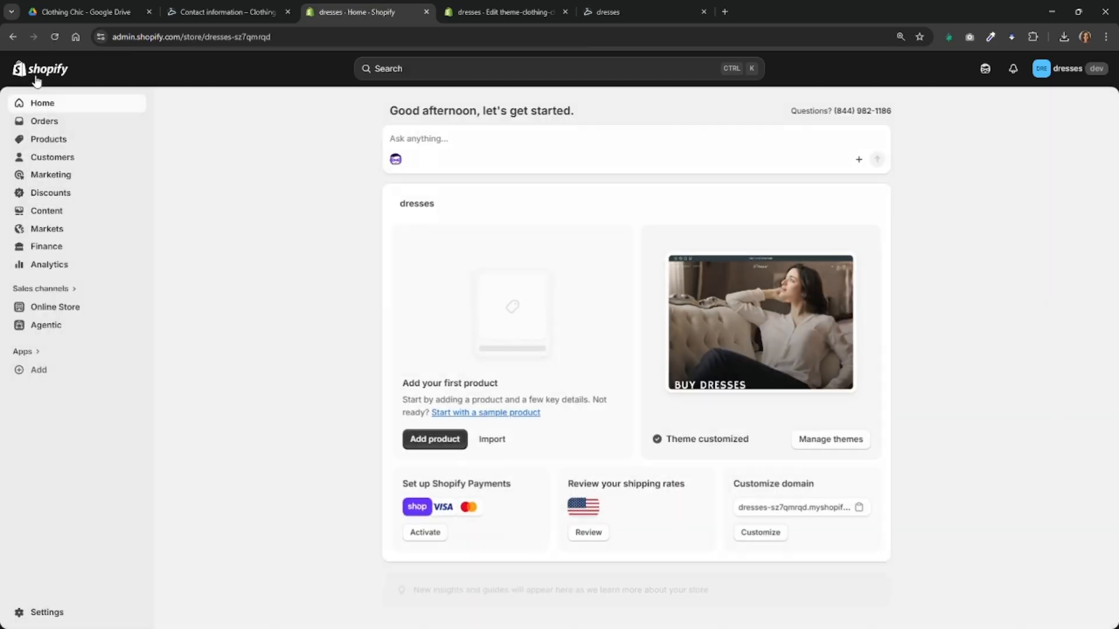
left_click(41, 140)
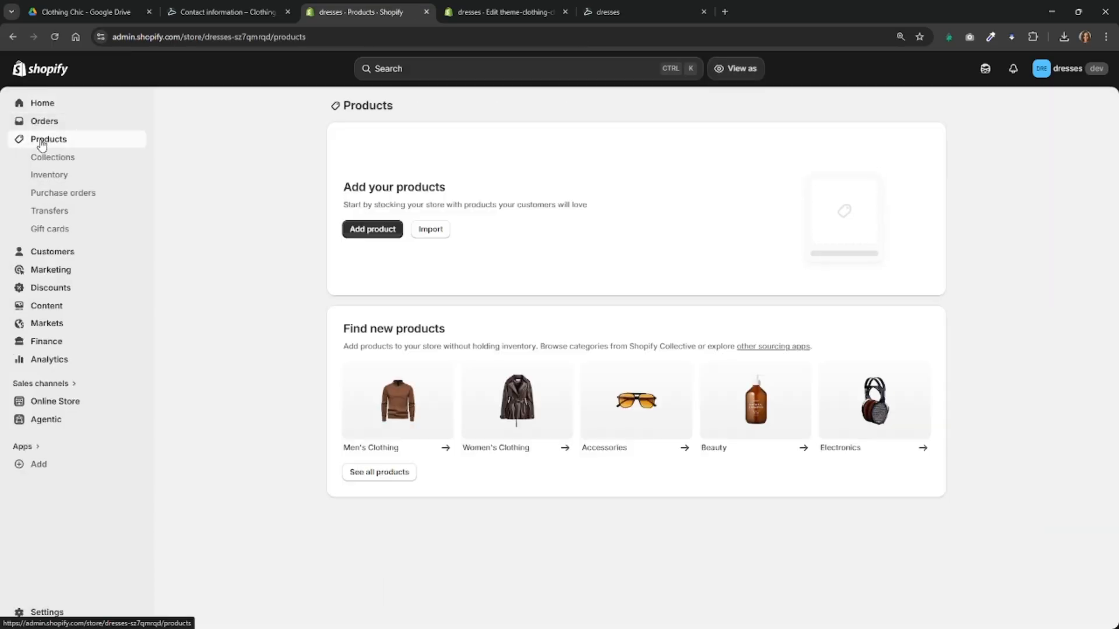
left_click(371, 231)
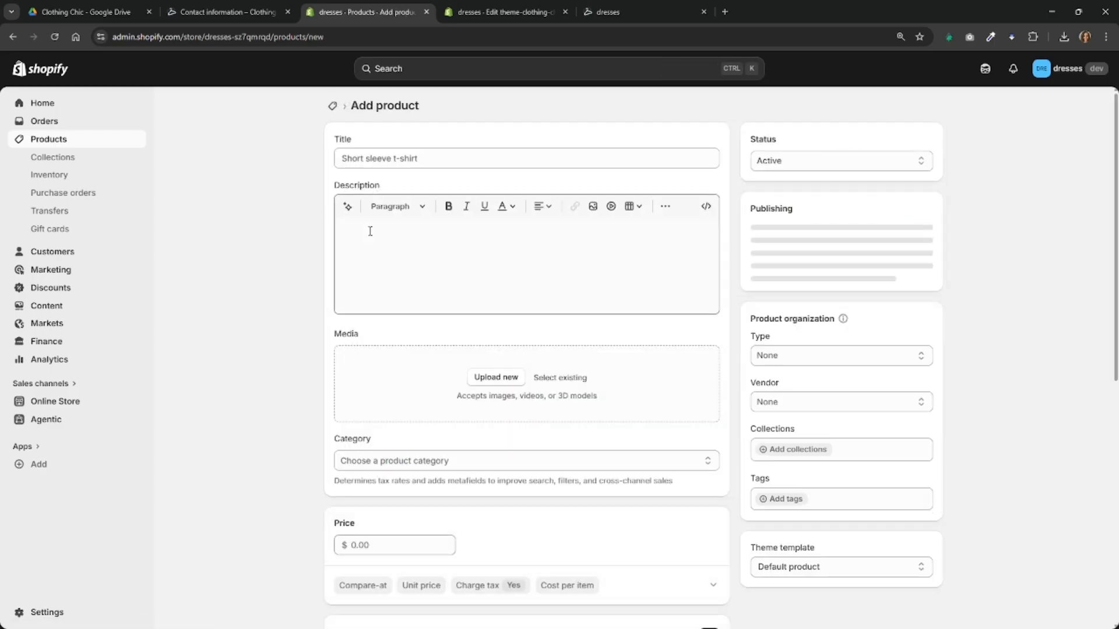
left_click(504, 166)
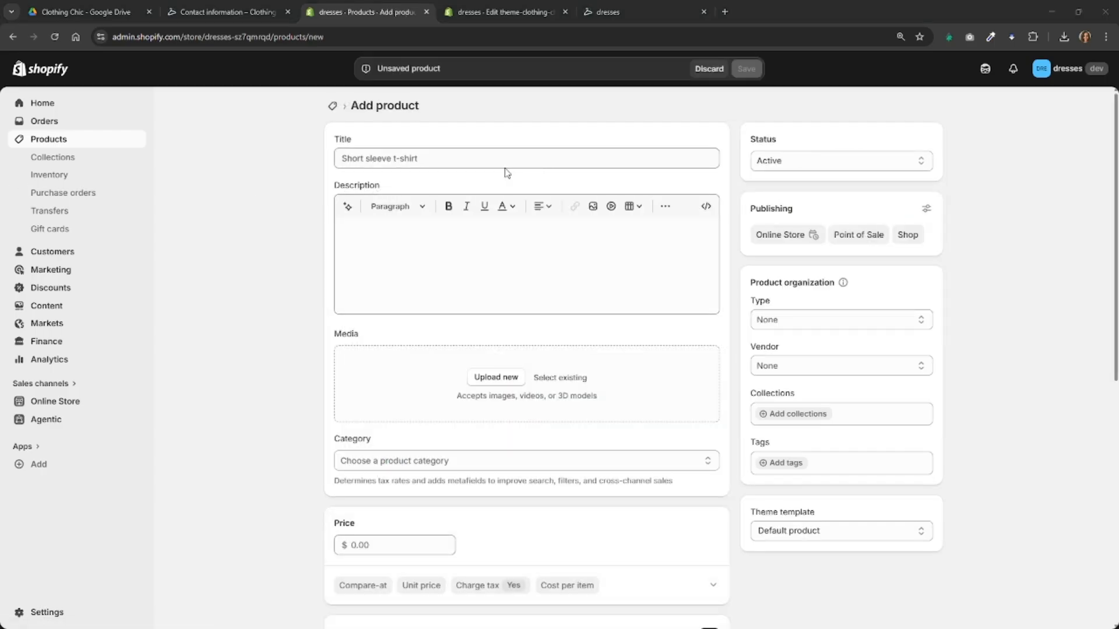
type("Midnight Sculpt Dress")
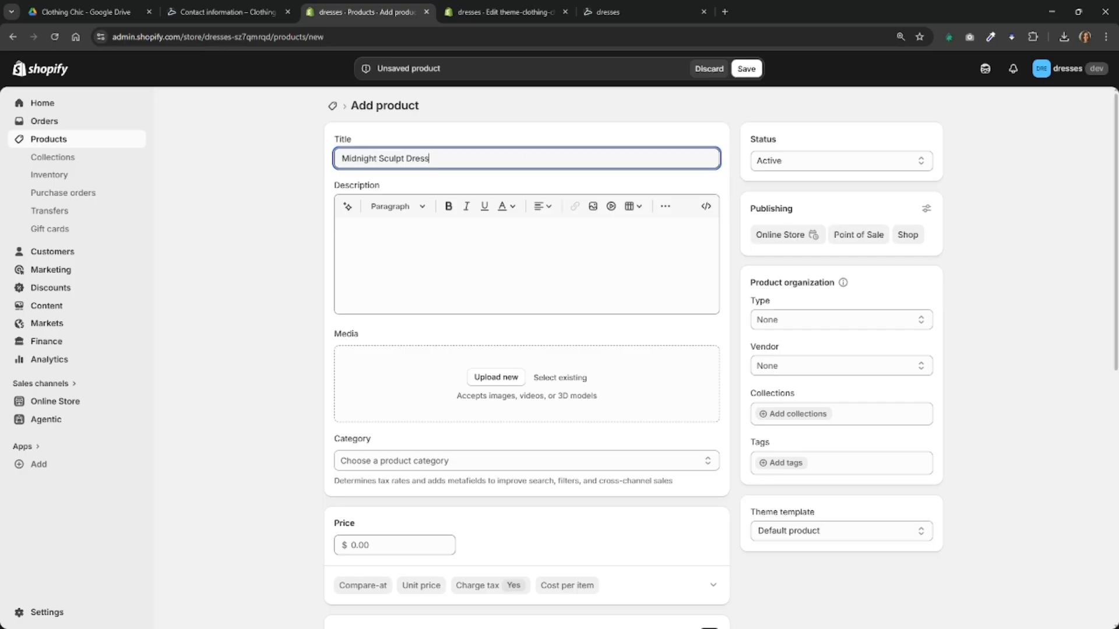
Fill in the product description with the copied paragraph beginning "The Midnight Sculpt Dress is a refined statement of modern elegance.".
key("alt+Tab")
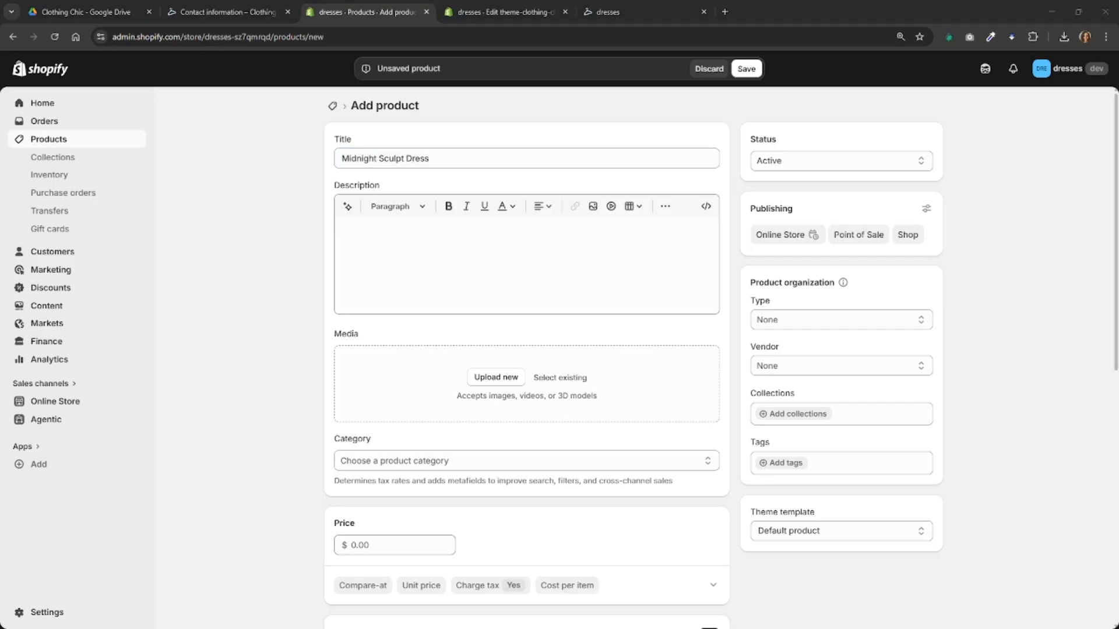
left_click(489, 242)
type("The Midnight Sculpt Dress is a refined statement of modern elegance. Designed with a structured sweetheart neckline and wide supportive straps, it enhances the silhouette with a flawless, contoured fit. The smooth, body-hugging fabric gently shapes the waist and hips, creating a sleek and confident look. Perfect for evening events or elevated occasions, this timeless black piece embodies understated sophistication with a bold, feminine edge.")
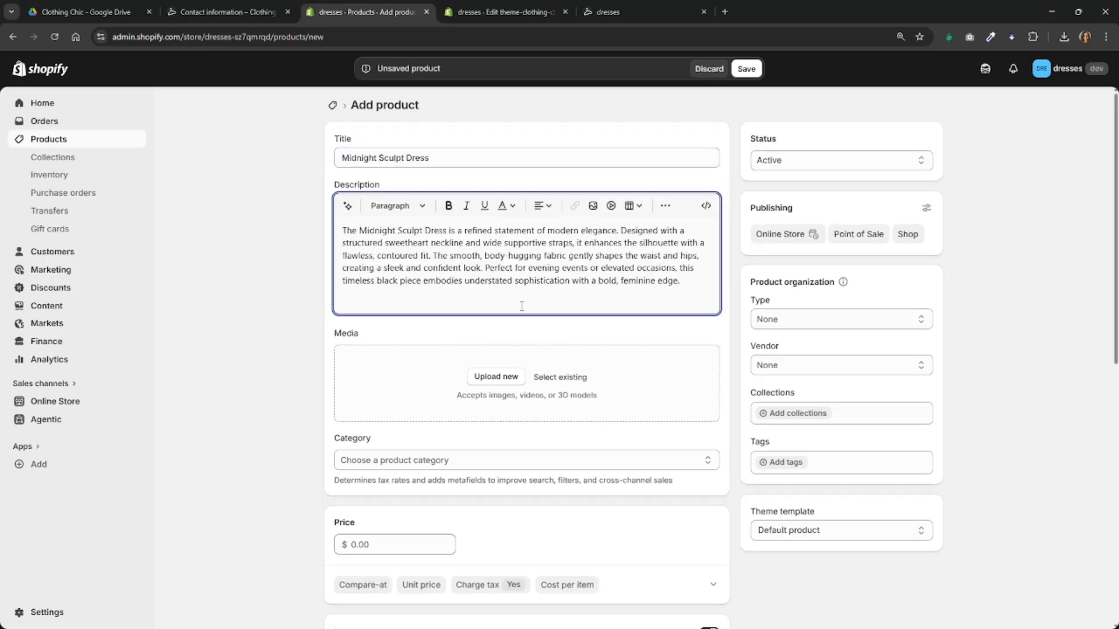
Set the price of the Midnight Sculpt Dress to $200.
scroll(522, 306, "down", 3)
left_click(398, 370)
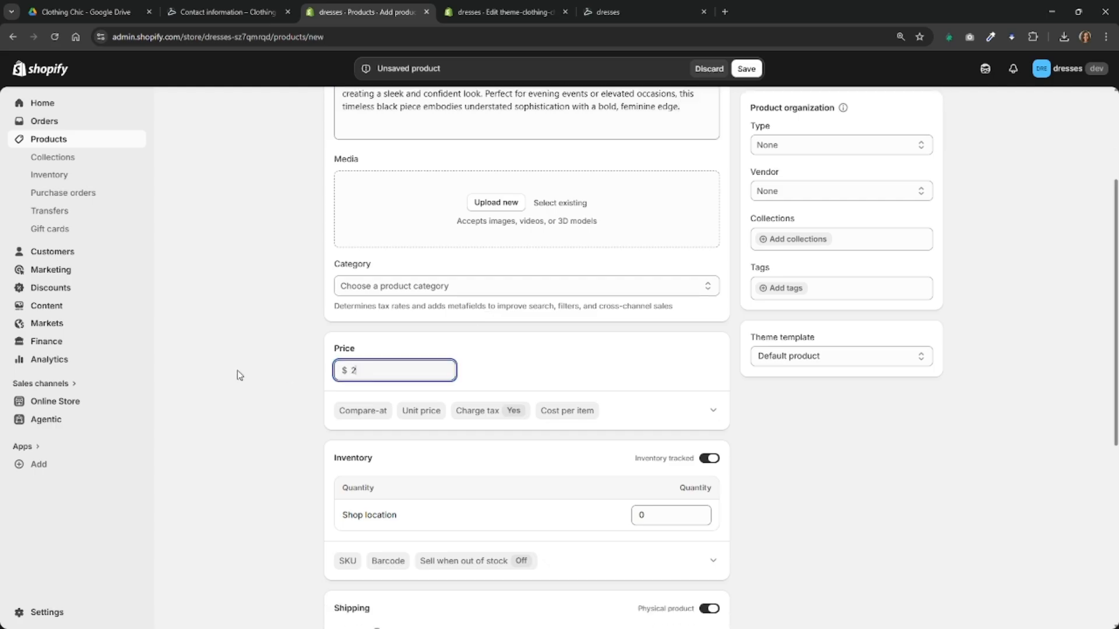
type("2000")
key("BackSpace")
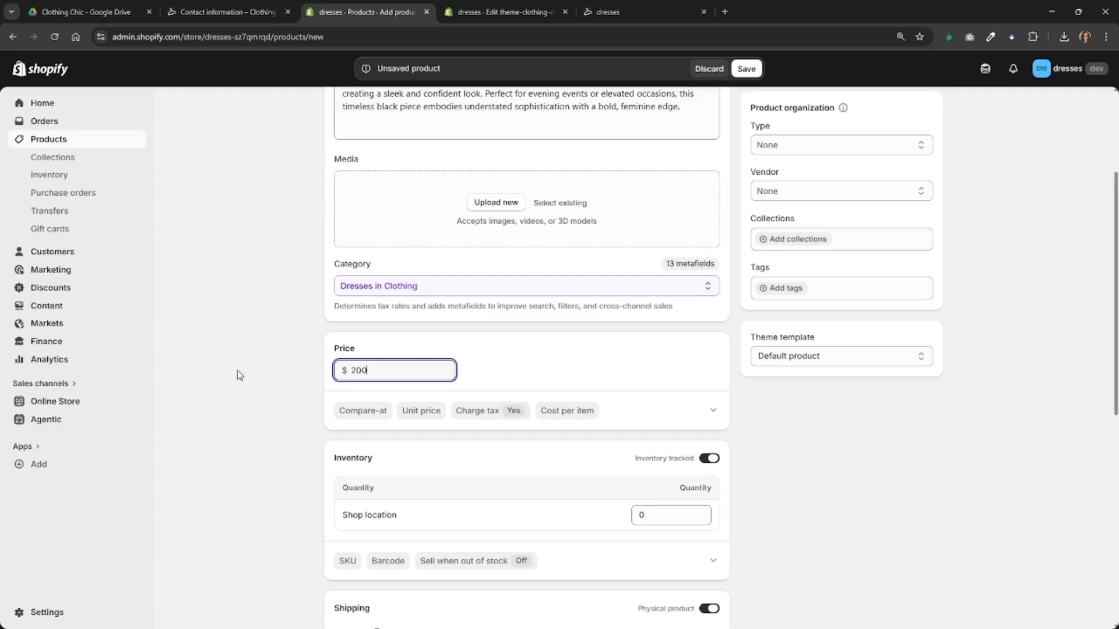
left_click(291, 411)
Turn off inventory tracking and the physical product setting for the new dress.
scroll(287, 411, "down", 2)
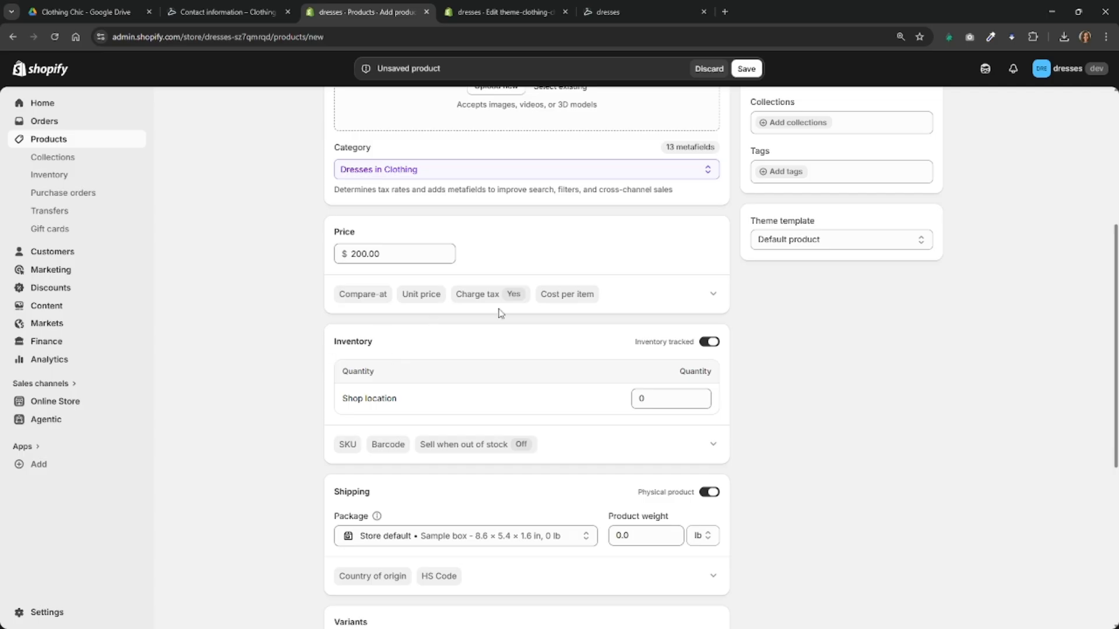
left_click(708, 344)
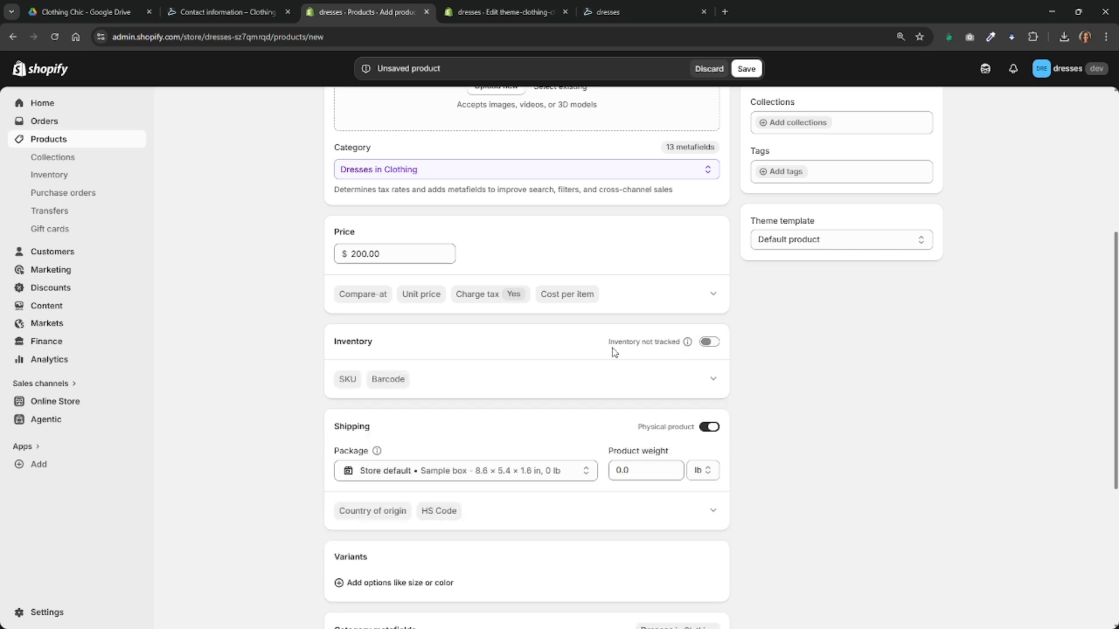
left_click(708, 428)
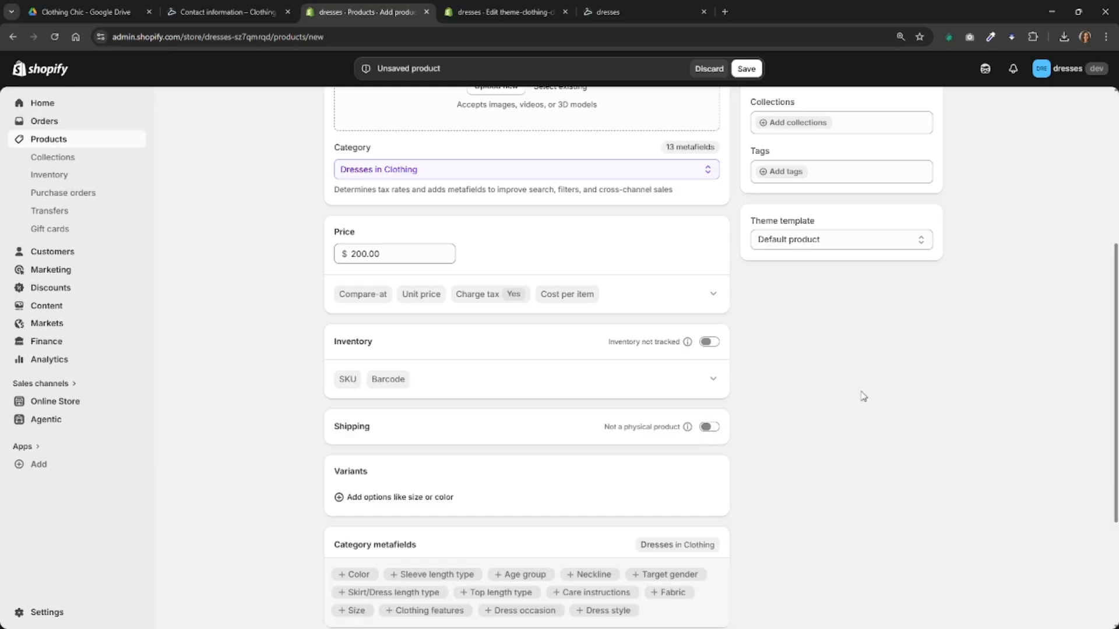
Add a Color variant option to the product with the values Black and Red.
scroll(863, 396, "down", 3)
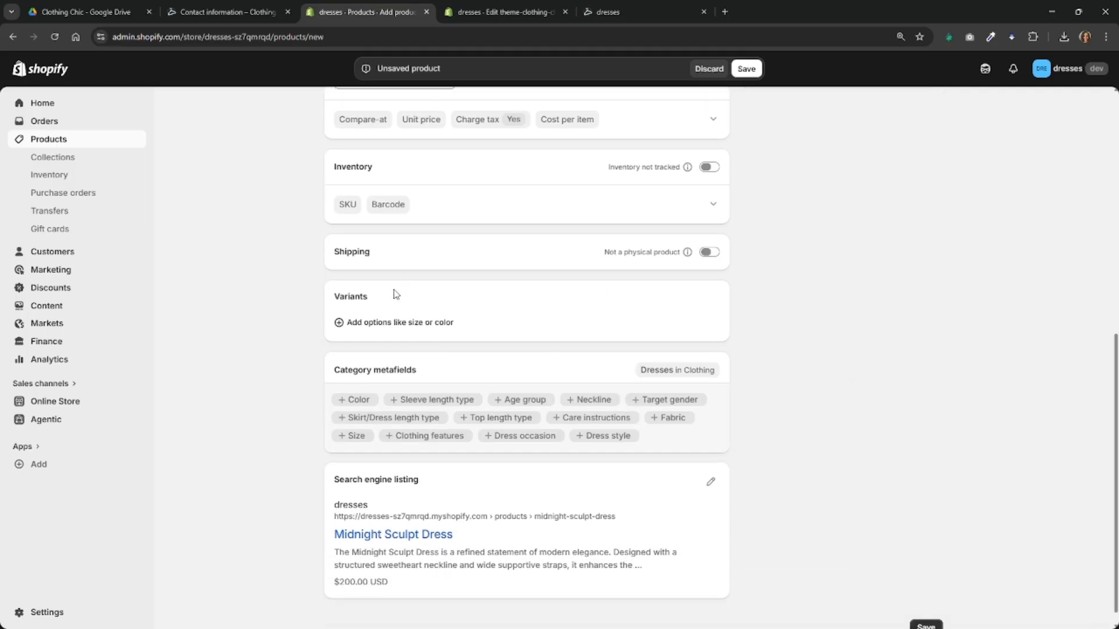
left_click(395, 323)
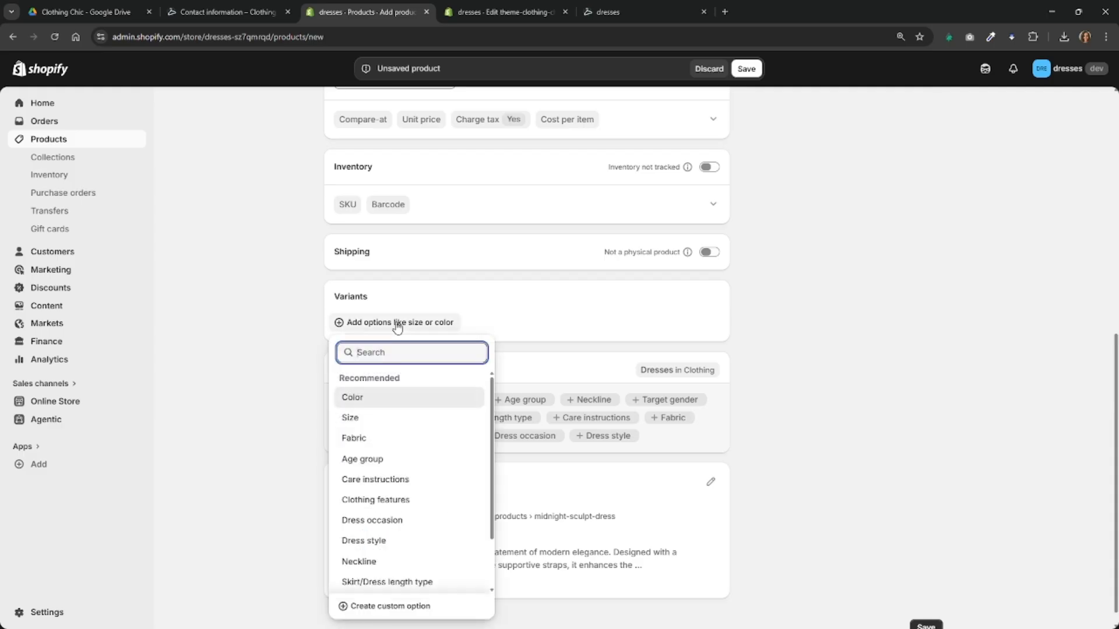
left_click(359, 399)
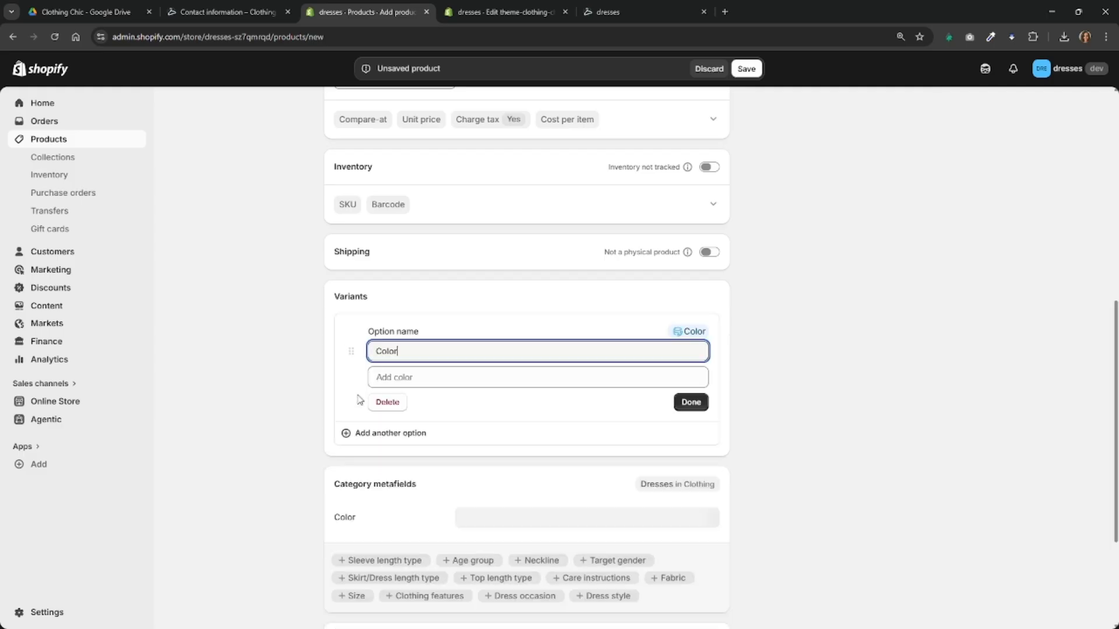
left_click(411, 378)
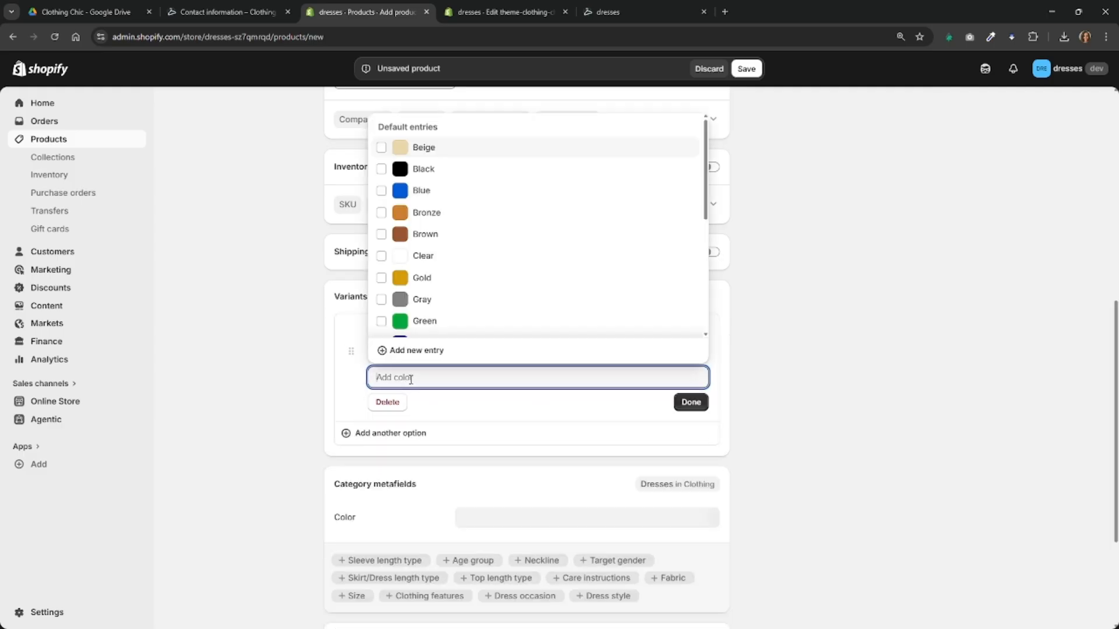
left_click(418, 170)
scroll(490, 233, "down", 3)
scroll(484, 236, "down", 2)
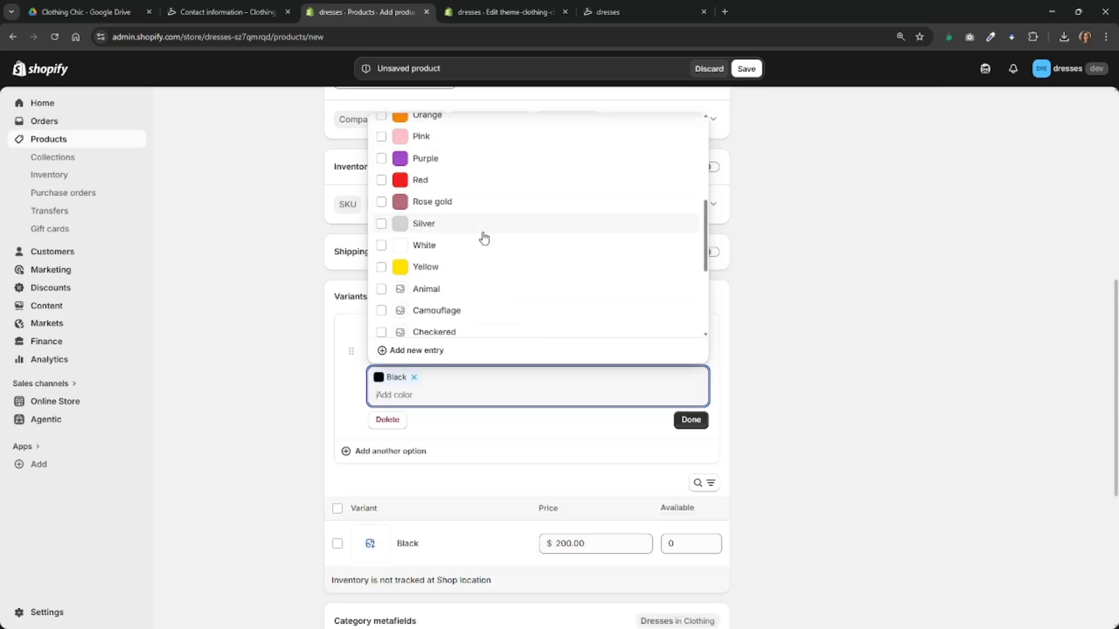
left_click(427, 181)
left_click(690, 421)
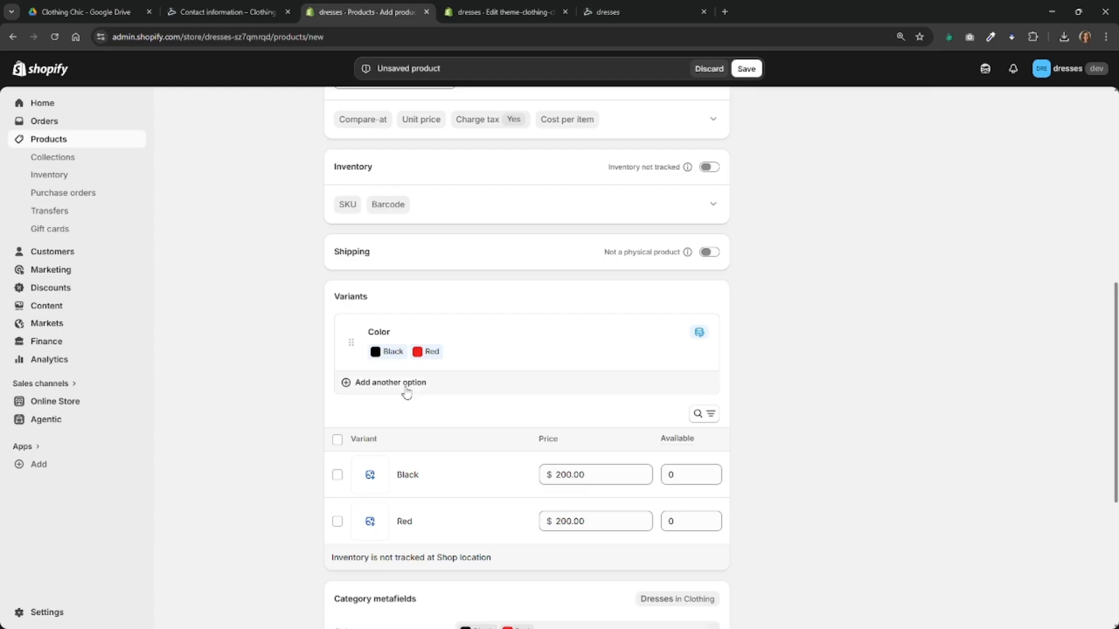
Add a Size variant option with the values S, M, L and XL.
left_click(406, 394)
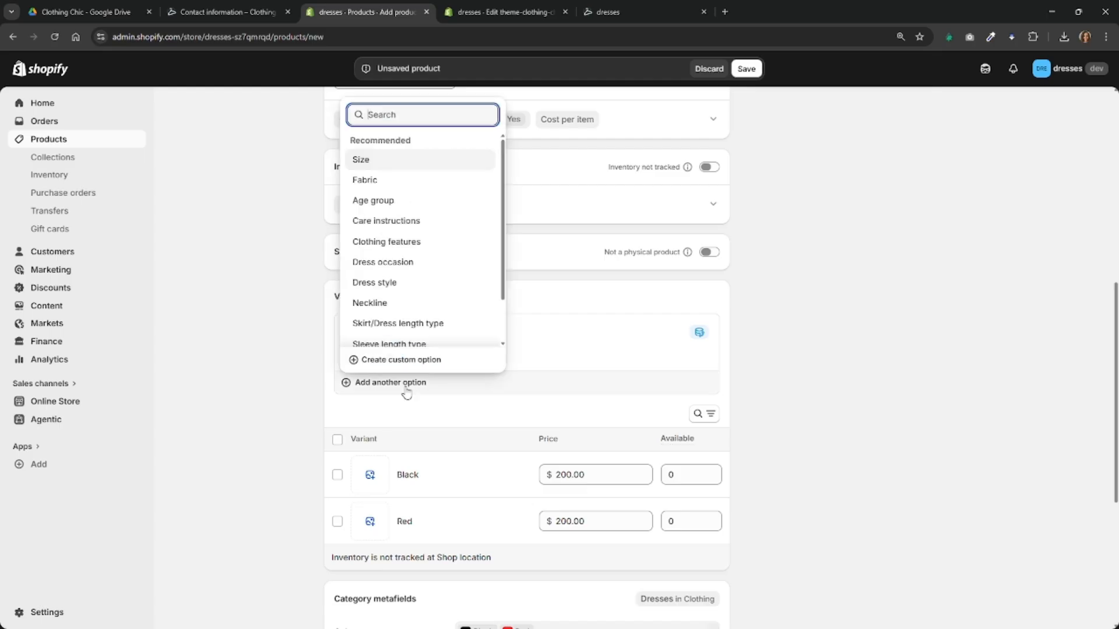
left_click(362, 160)
left_click(426, 434)
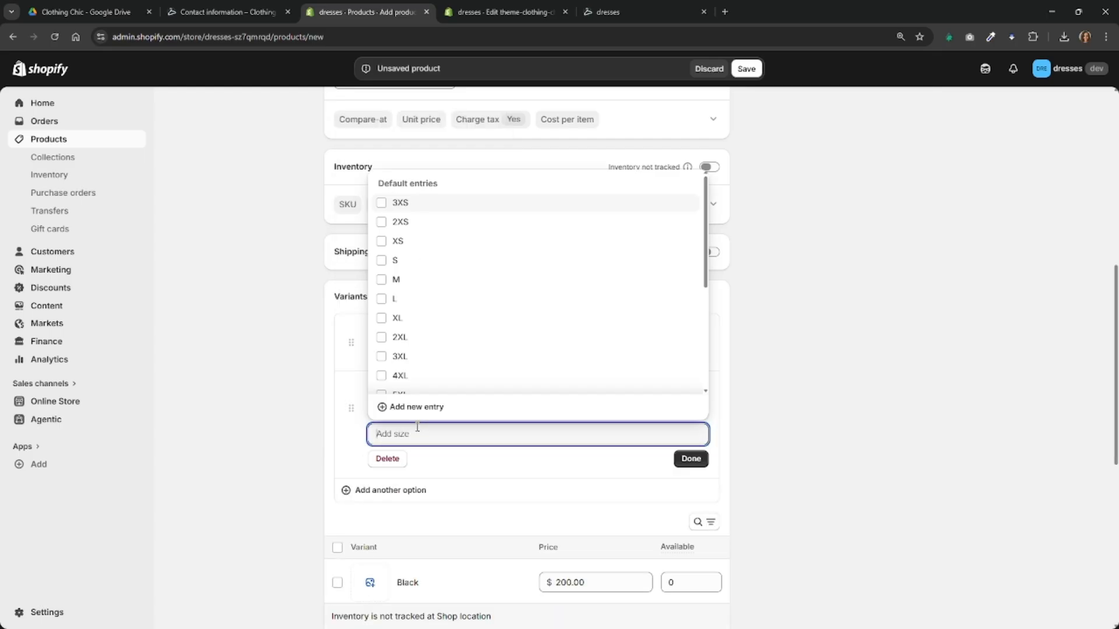
left_click(381, 260)
left_click(381, 279)
left_click(381, 298)
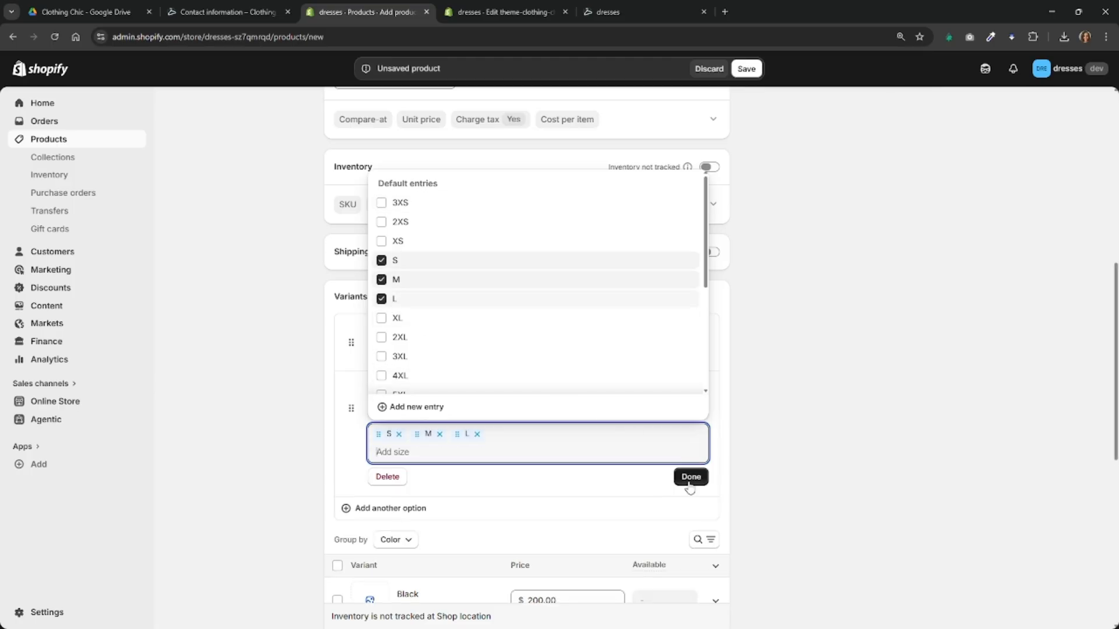
left_click(395, 319)
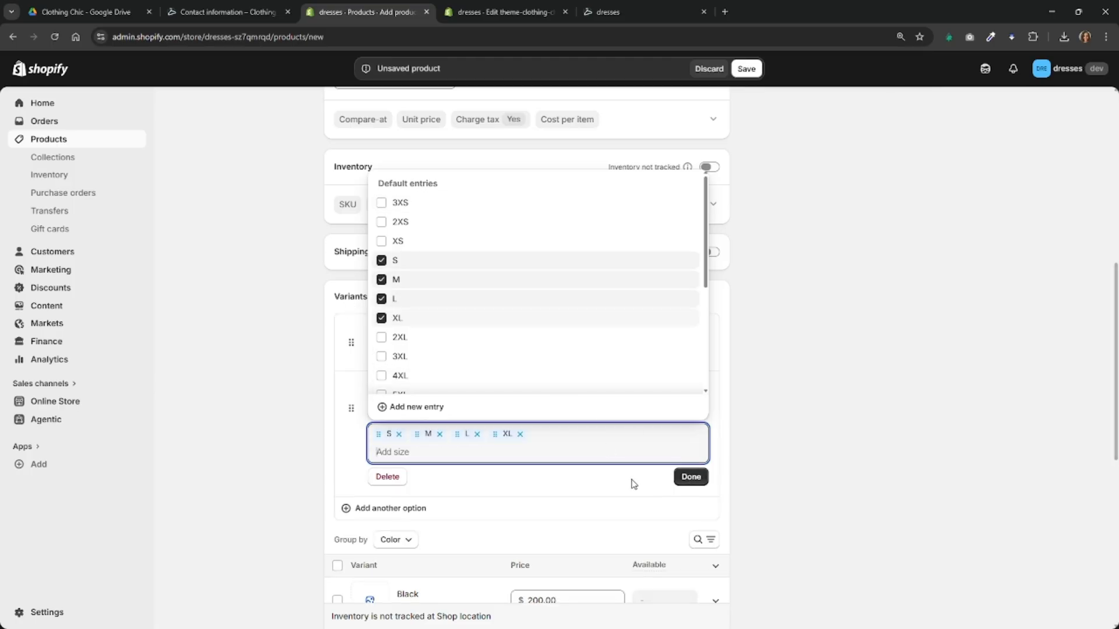
left_click(690, 477)
Set the price of all Red variants to $120 and save the new product.
scroll(884, 426, "down", 2)
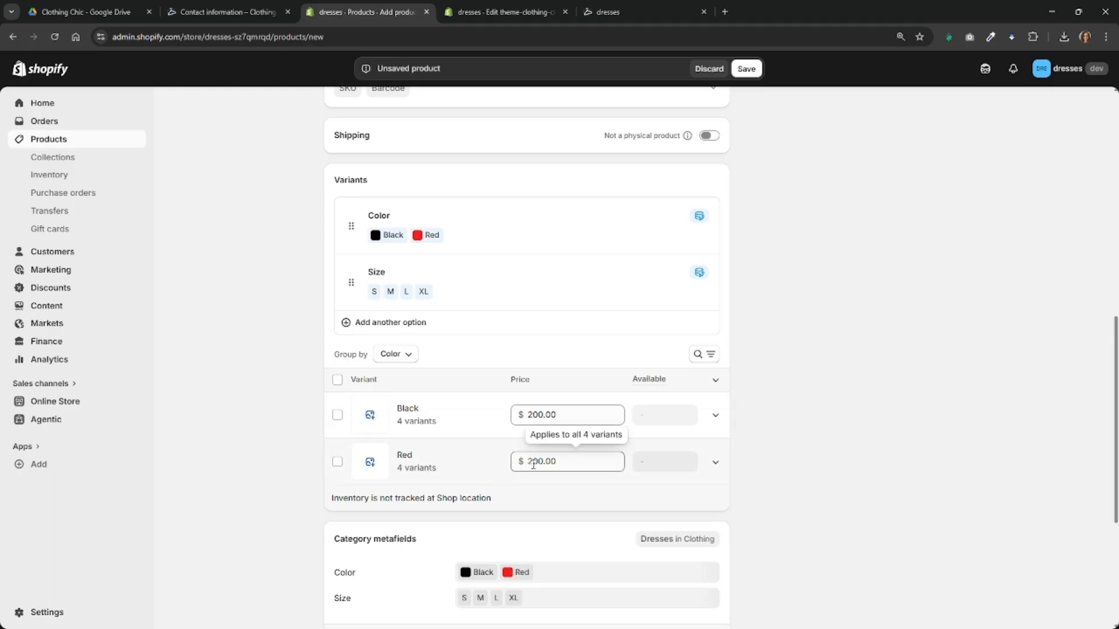
left_click_drag(529, 461, 546, 462)
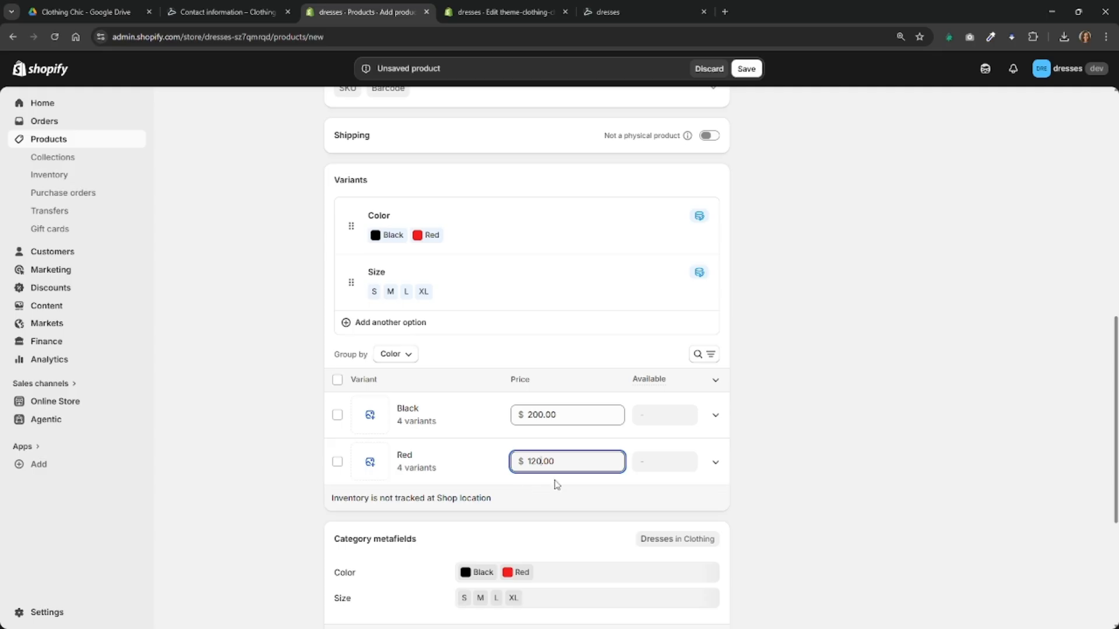
left_click(976, 482)
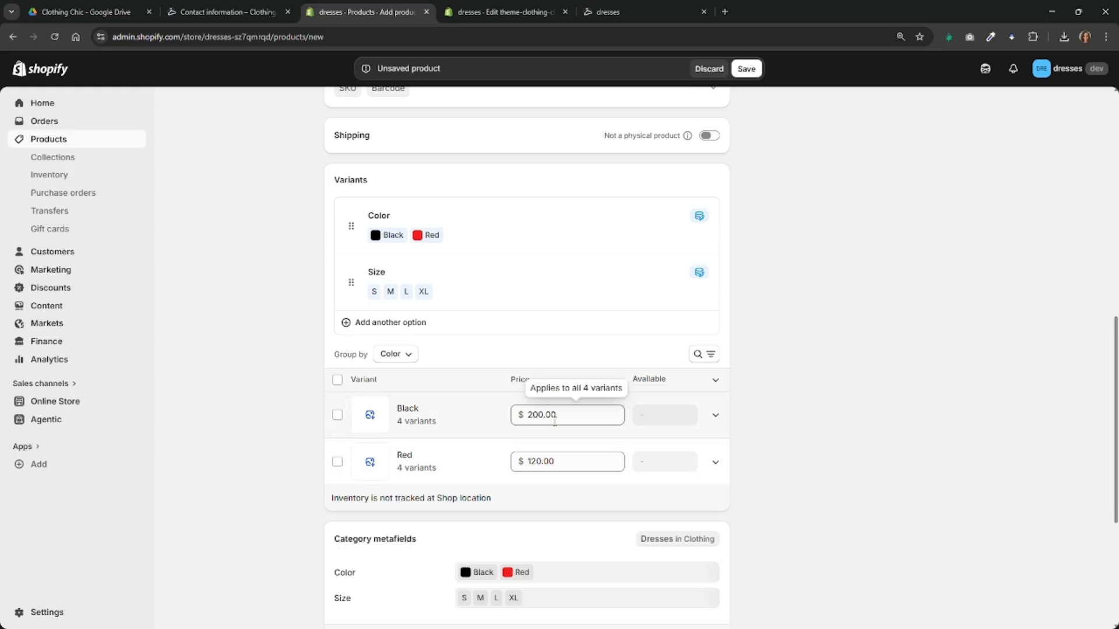
left_click(746, 73)
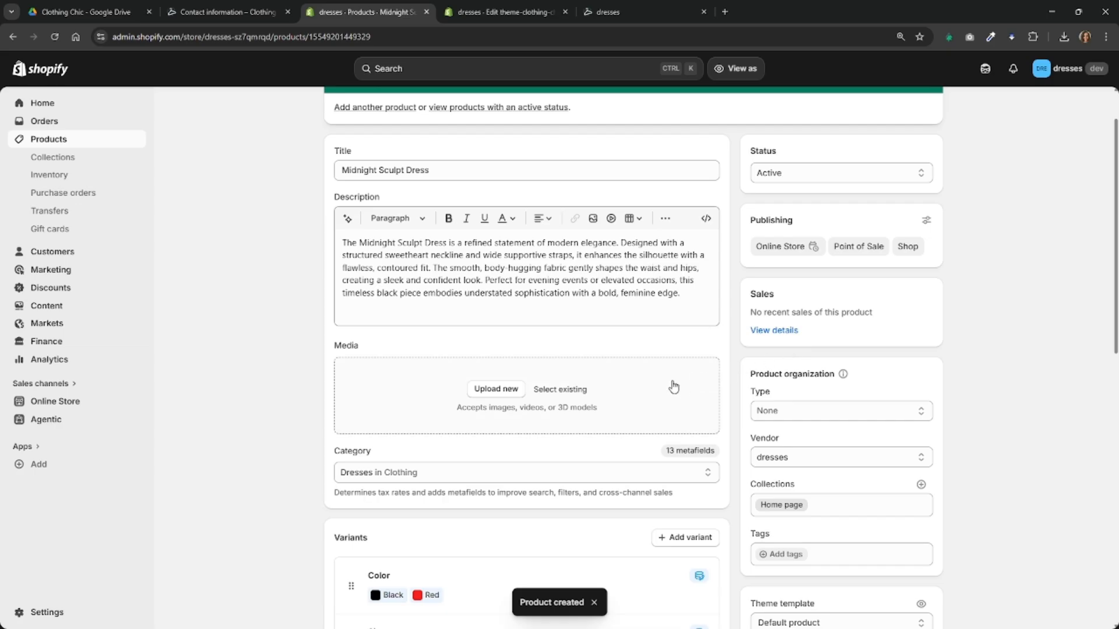
Add the tag "one piece" to the product and save it.
scroll(671, 385, "down", 1)
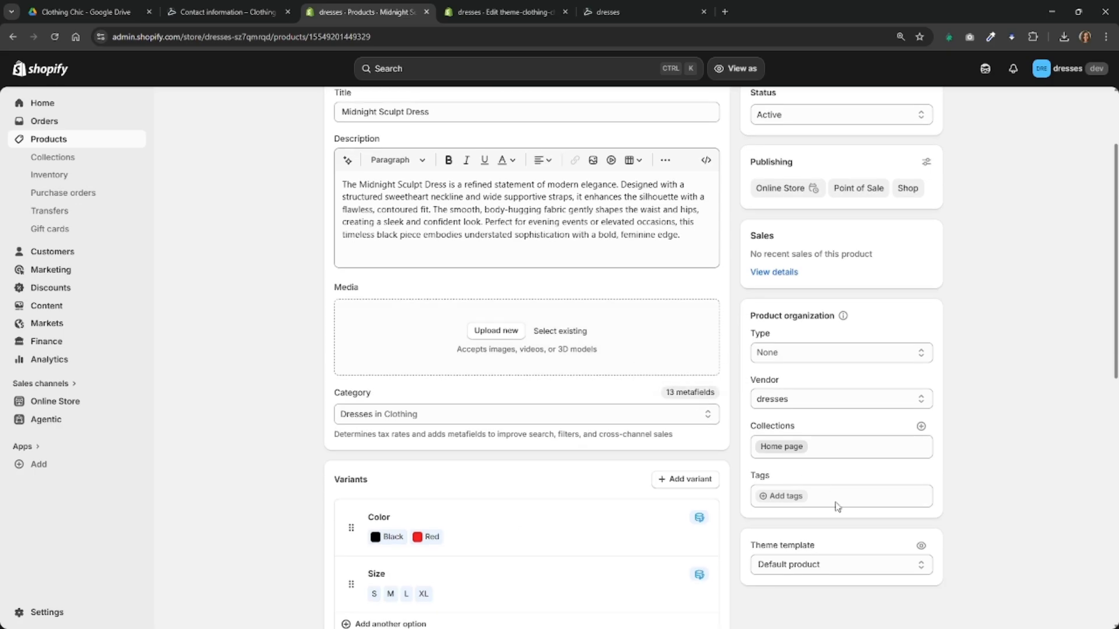
left_click(802, 500)
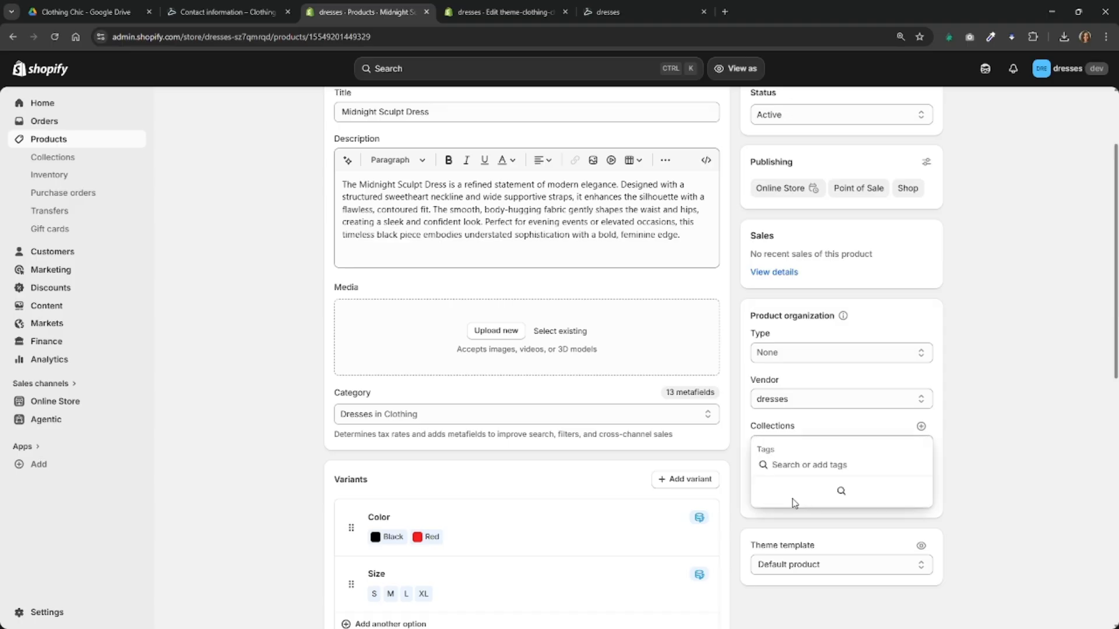
type("one piece")
left_click(793, 501)
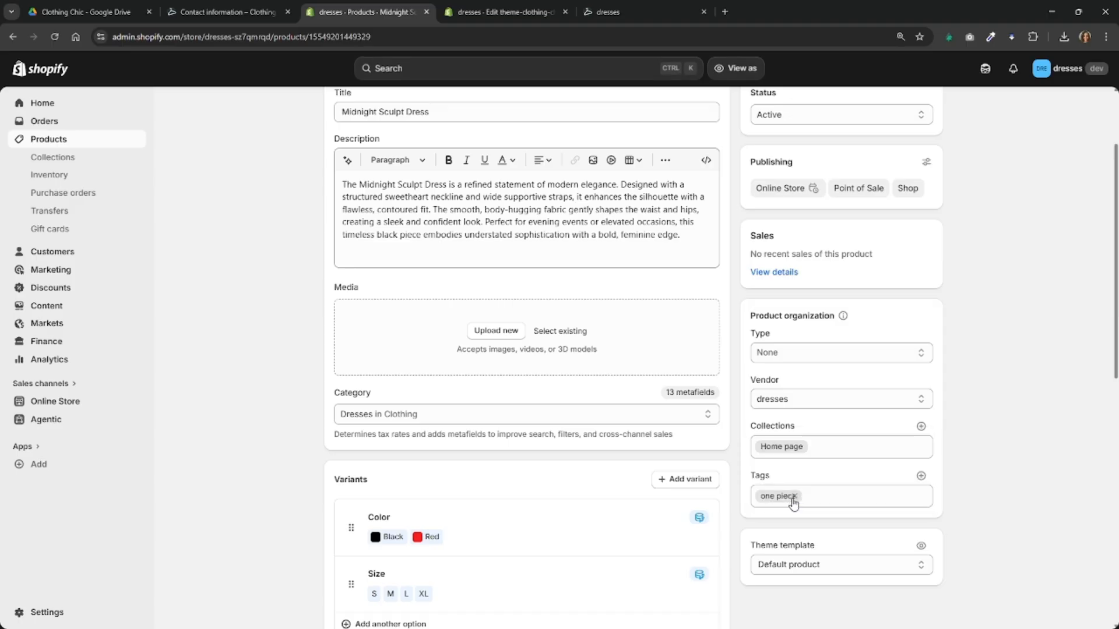
left_click(747, 69)
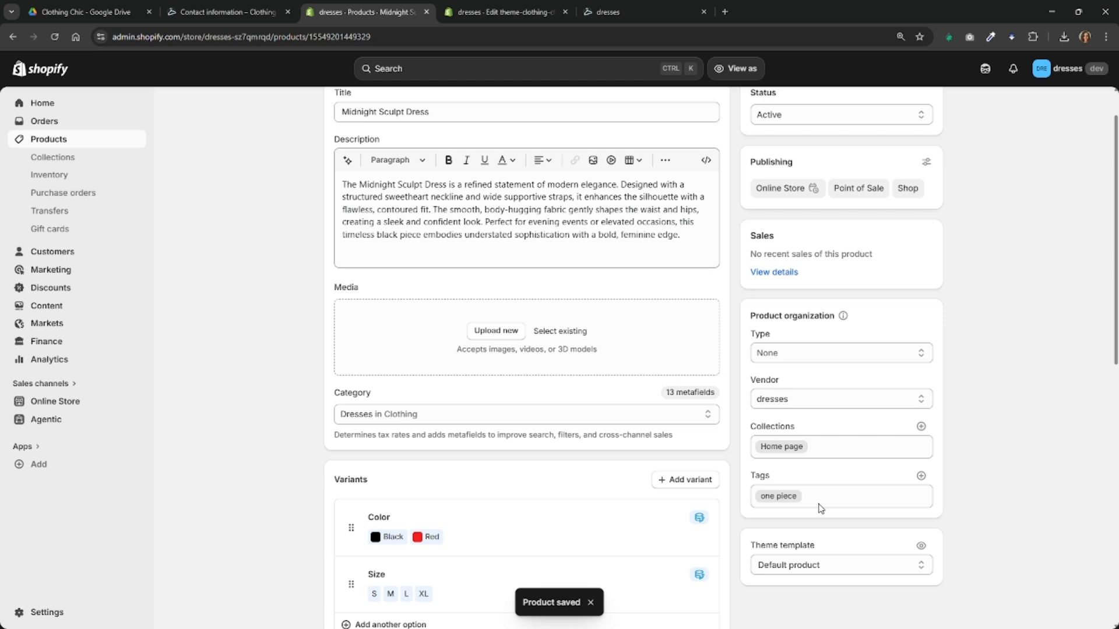
Upload onepieces1_black_a from the Store Products Clothing folder as the image for the Black variants.
scroll(839, 420, "down", 1)
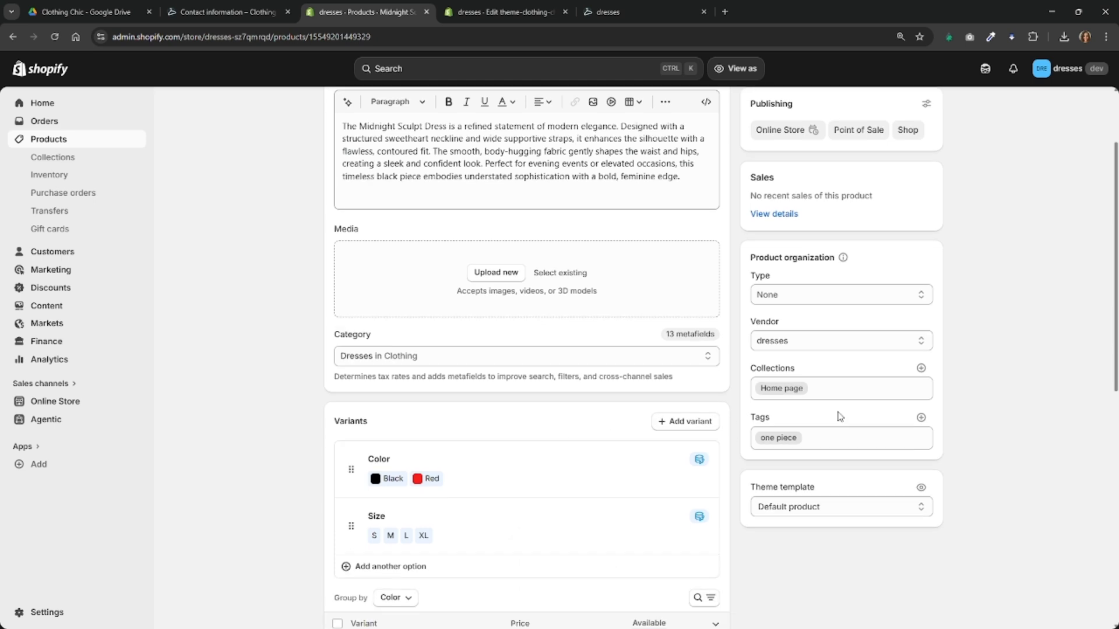
scroll(709, 462, "down", 6)
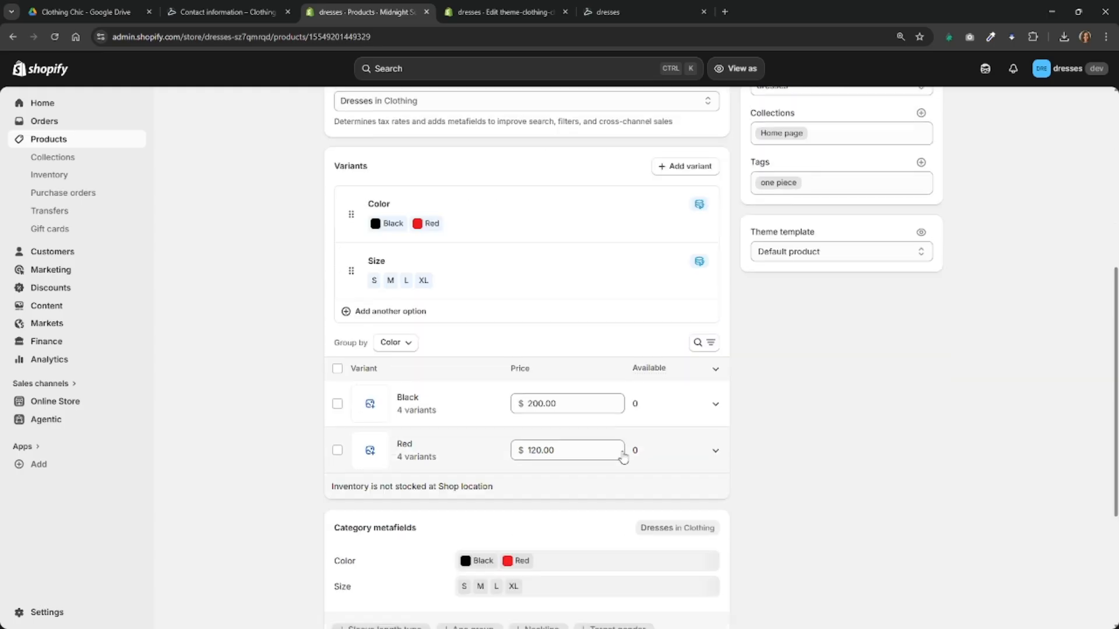
left_click(370, 294)
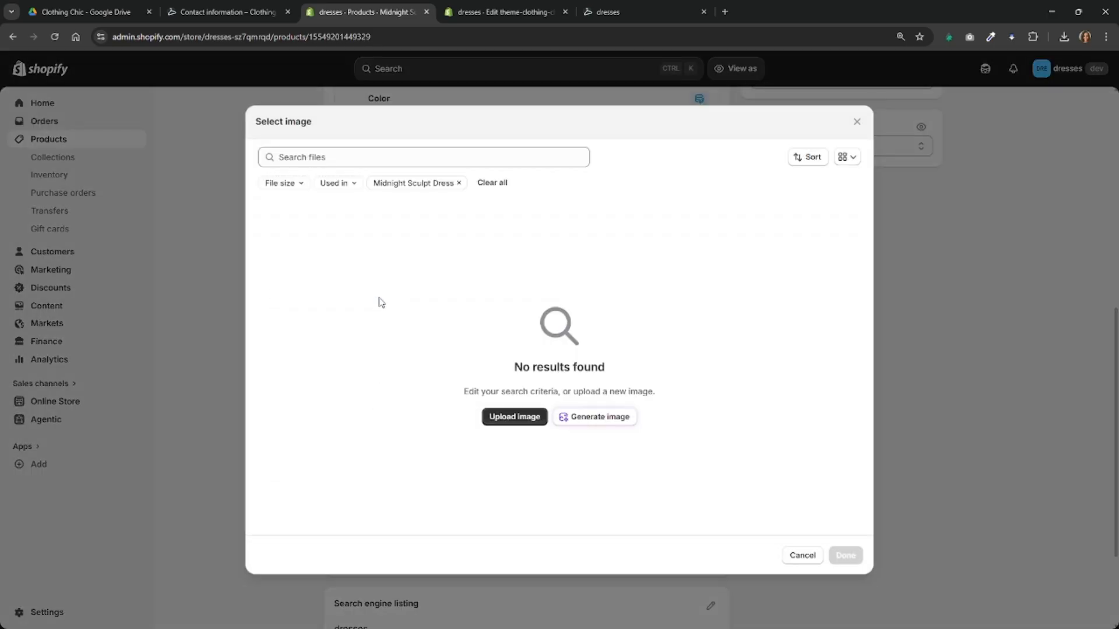
left_click(496, 418)
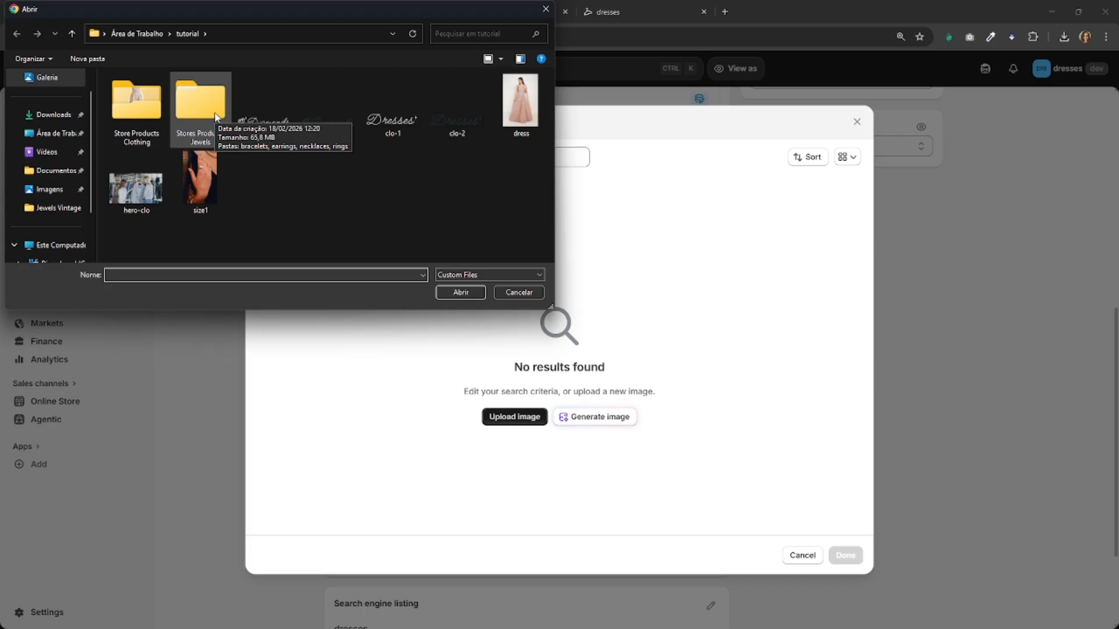
double_click(155, 97)
scroll(457, 198, "down", 3)
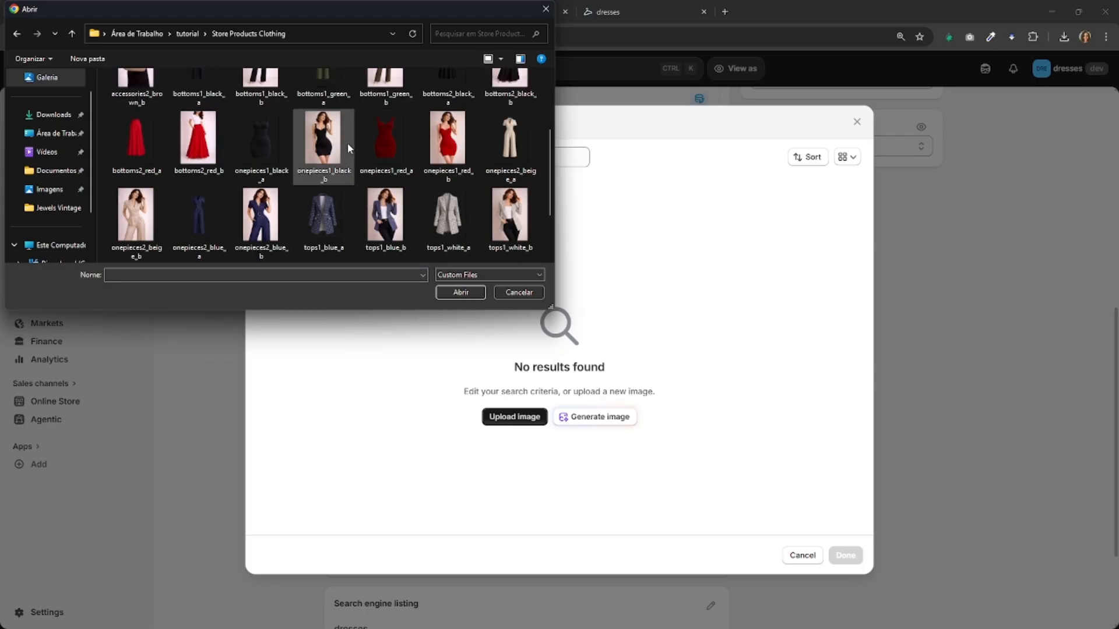
double_click(259, 134)
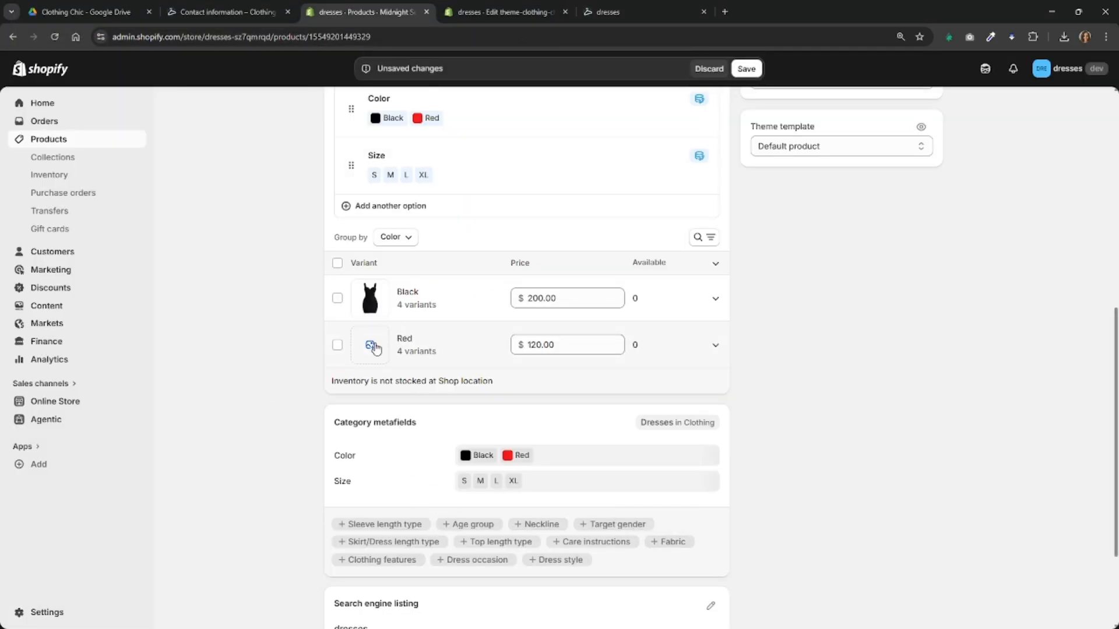
Upload onepieces1_red_a as the image for the Red variants, expand the Black variant group and save the product.
left_click(370, 344)
left_click(520, 242)
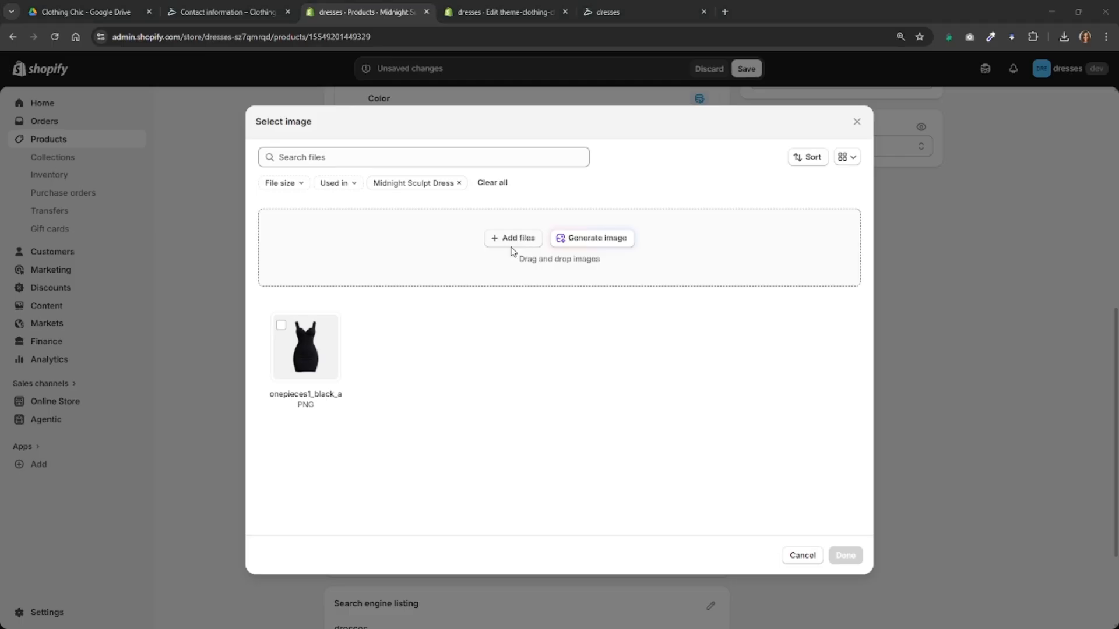
double_click(397, 255)
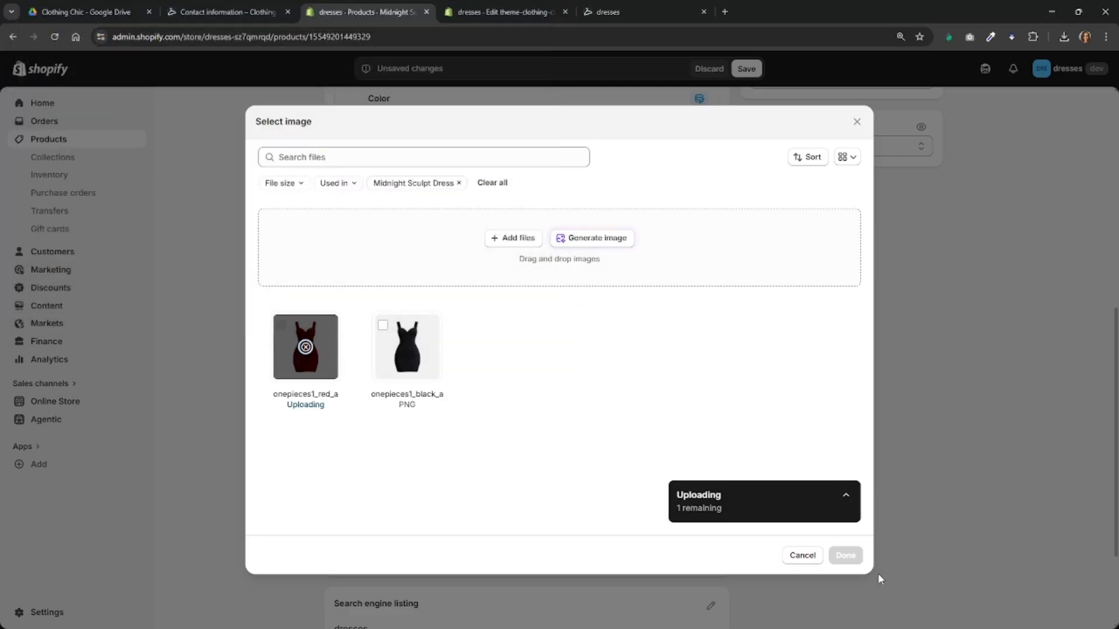
left_click(849, 561)
left_click(717, 299)
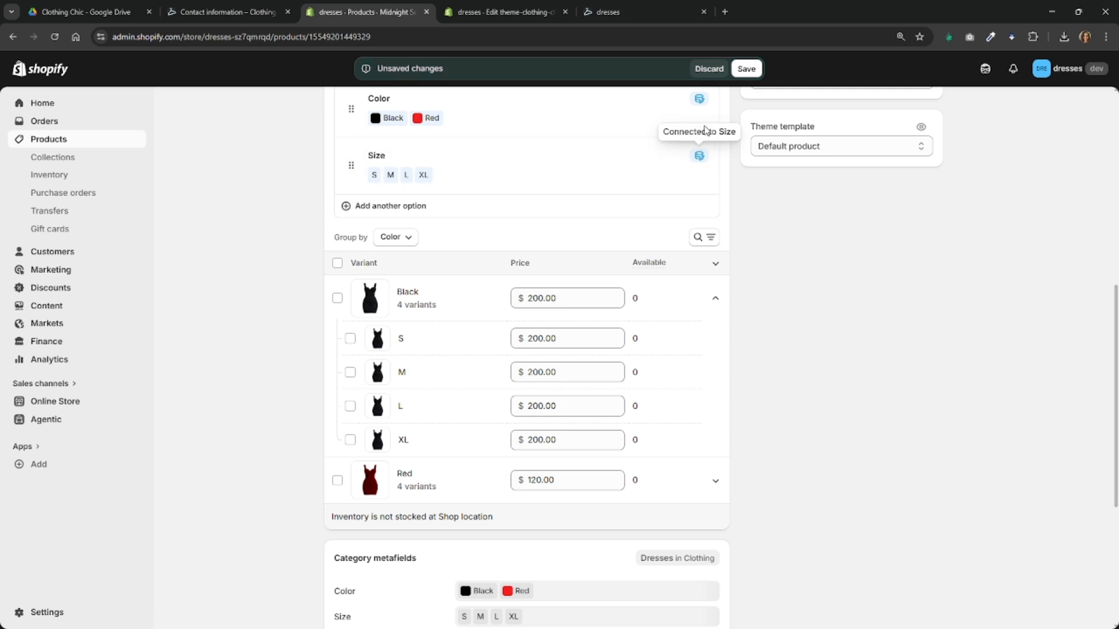
left_click(748, 70)
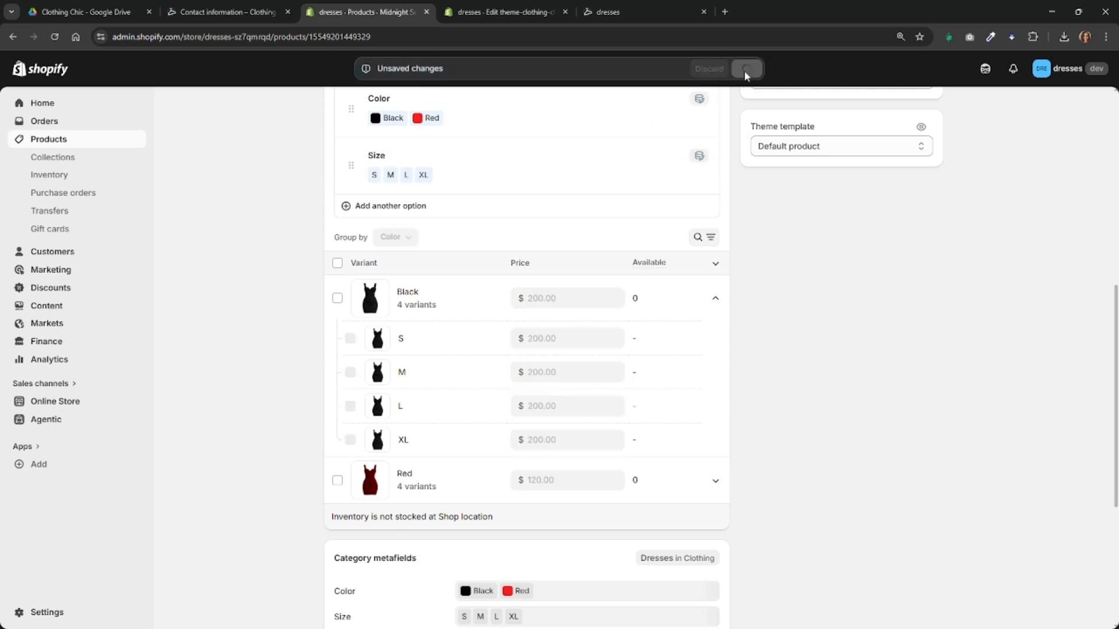
Upload onepieces1_black_b from the Store Products Clothing folder to the Black / S variant's Variant Gallery metafield and save the variant.
left_click(403, 344)
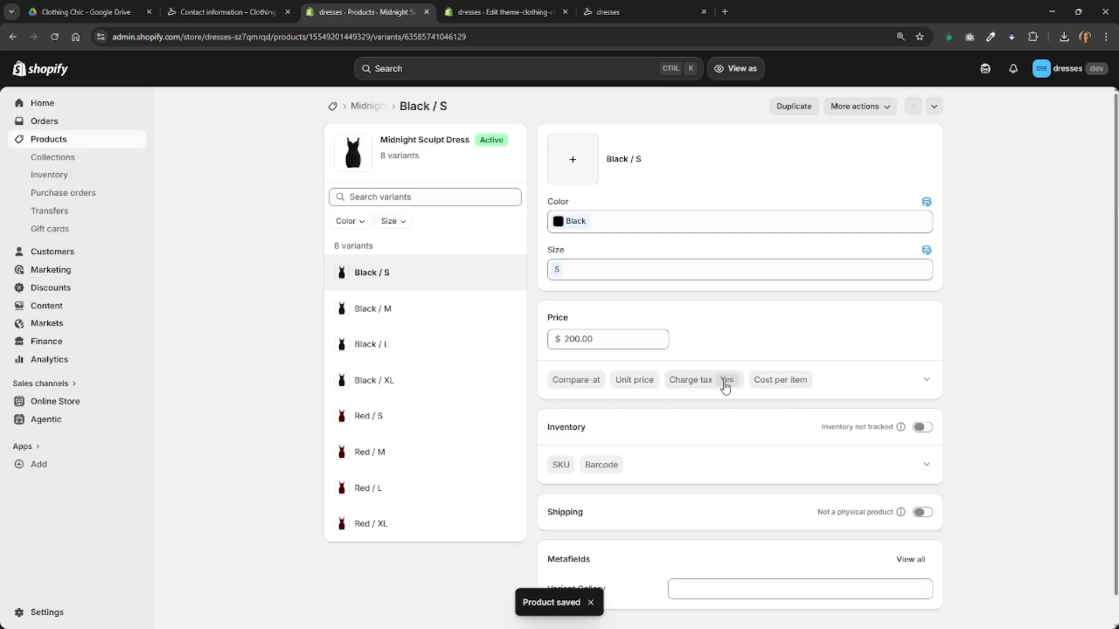
scroll(613, 496, "down", 1)
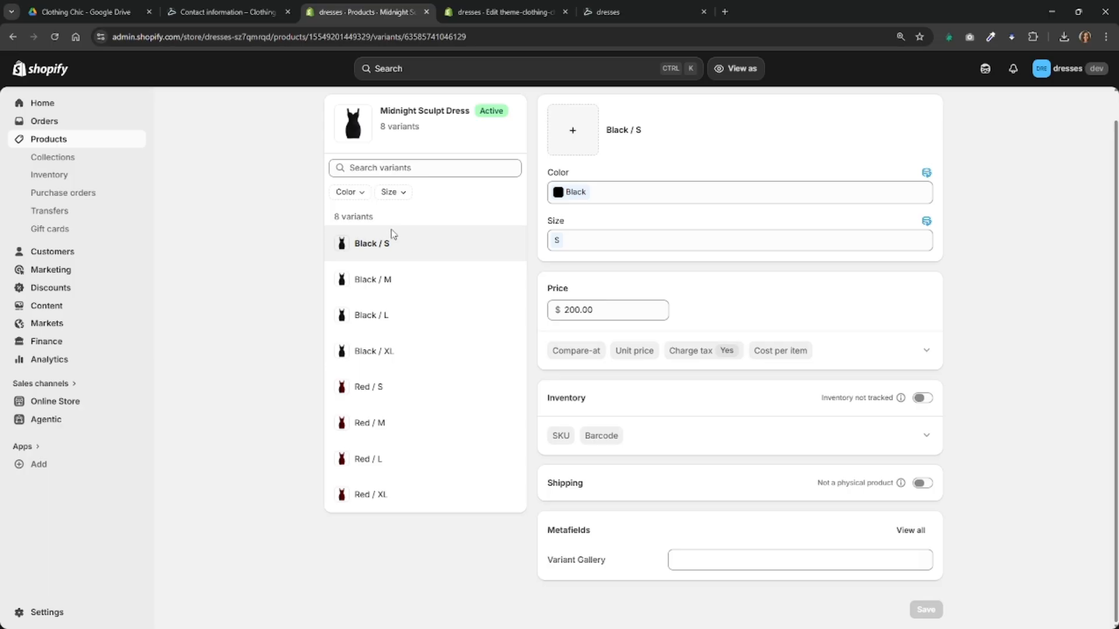
left_click(706, 557)
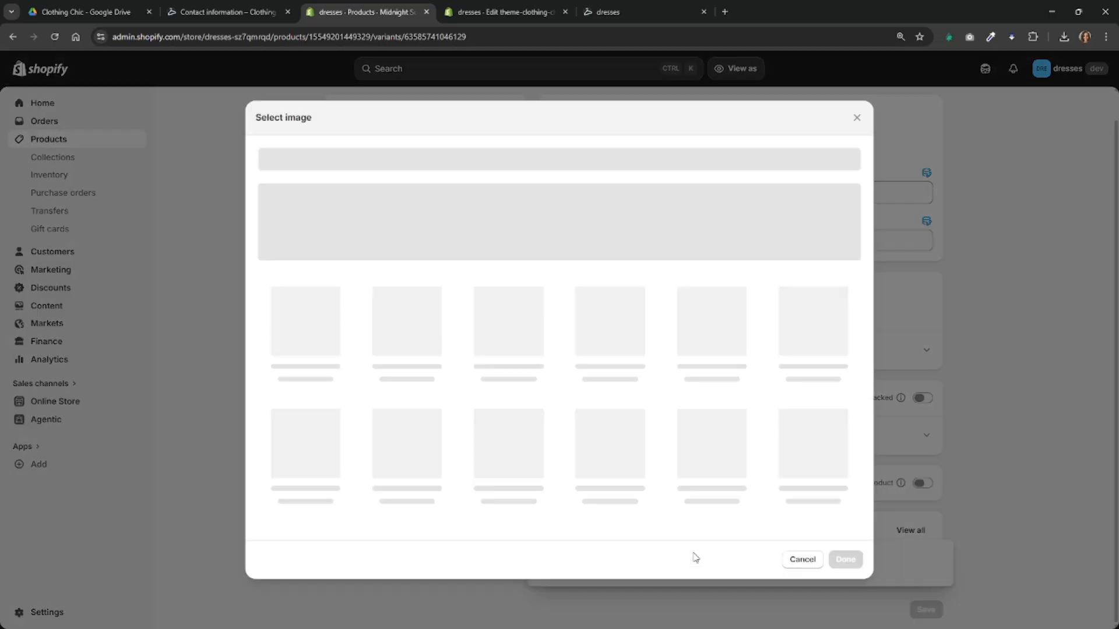
left_click(522, 242)
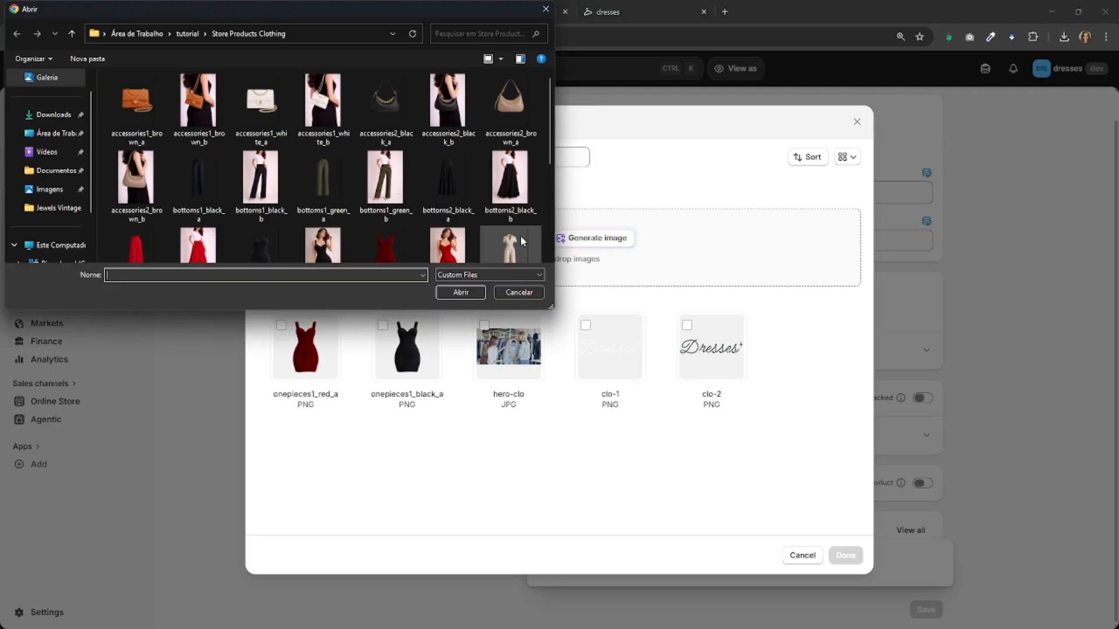
scroll(345, 198, "down", 2)
double_click(336, 185)
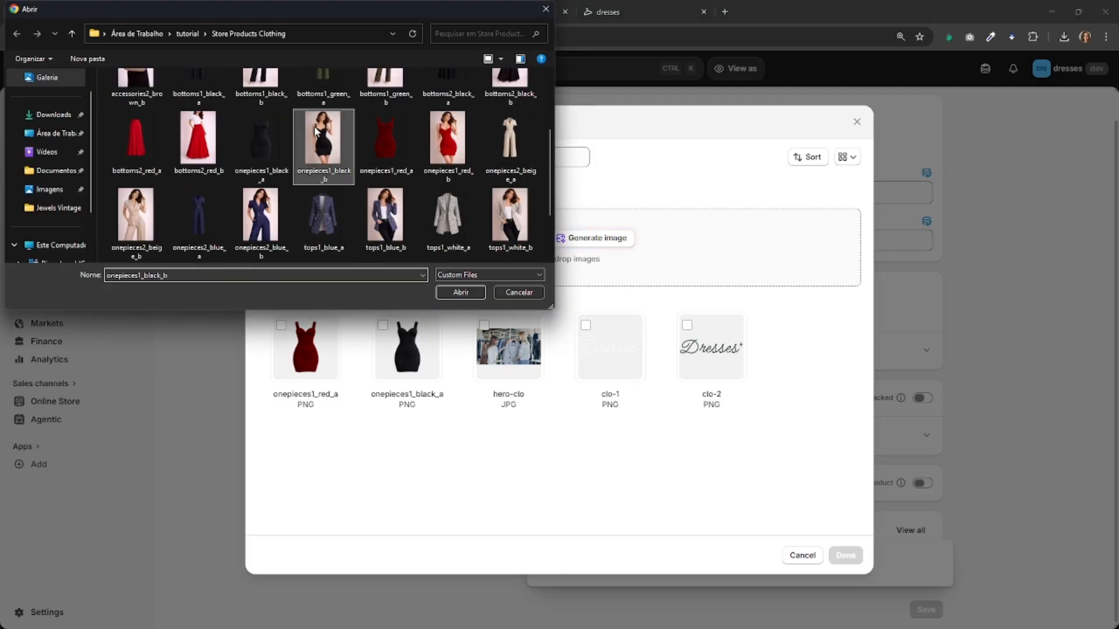
left_click(846, 556)
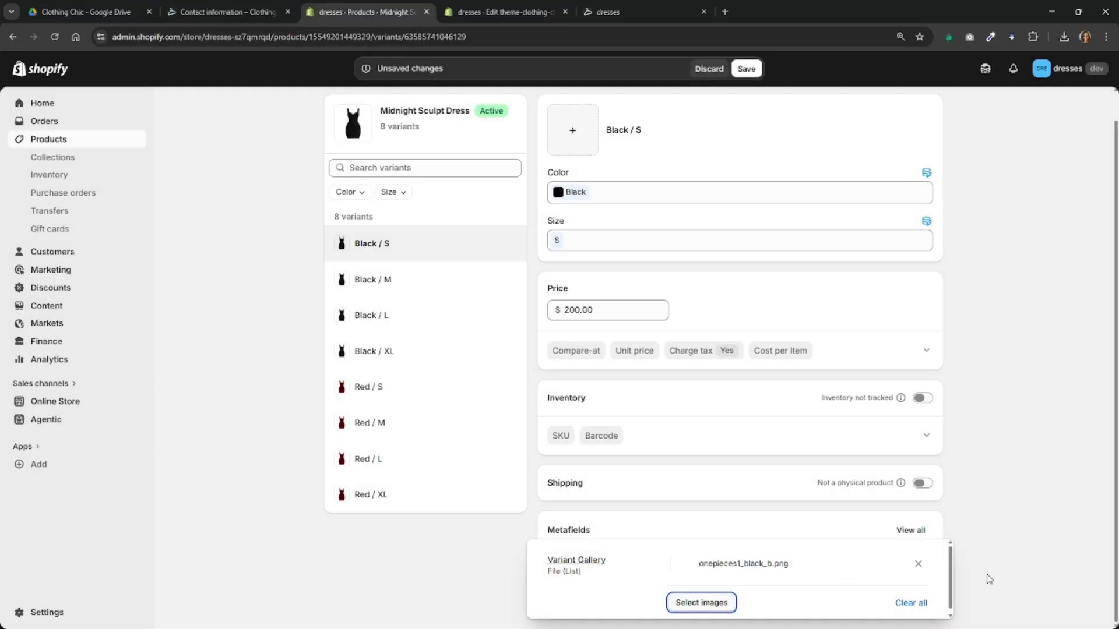
left_click(989, 580)
left_click(926, 610)
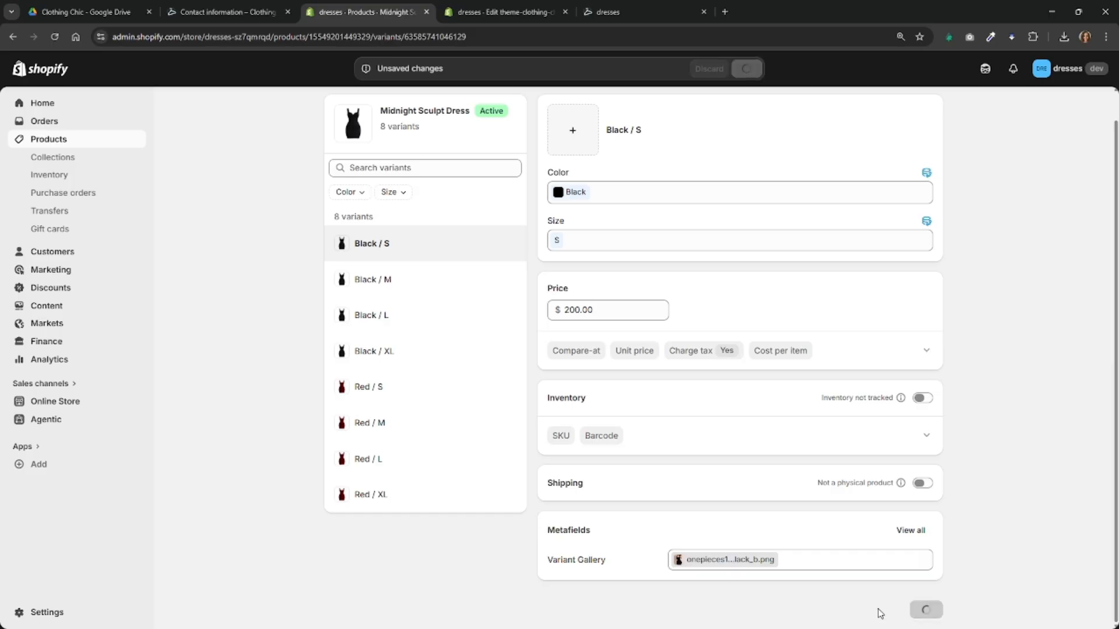
Add the already uploaded onepieces1_black_b image to the Variant Gallery of the Black / M variant and save it.
left_click(390, 284)
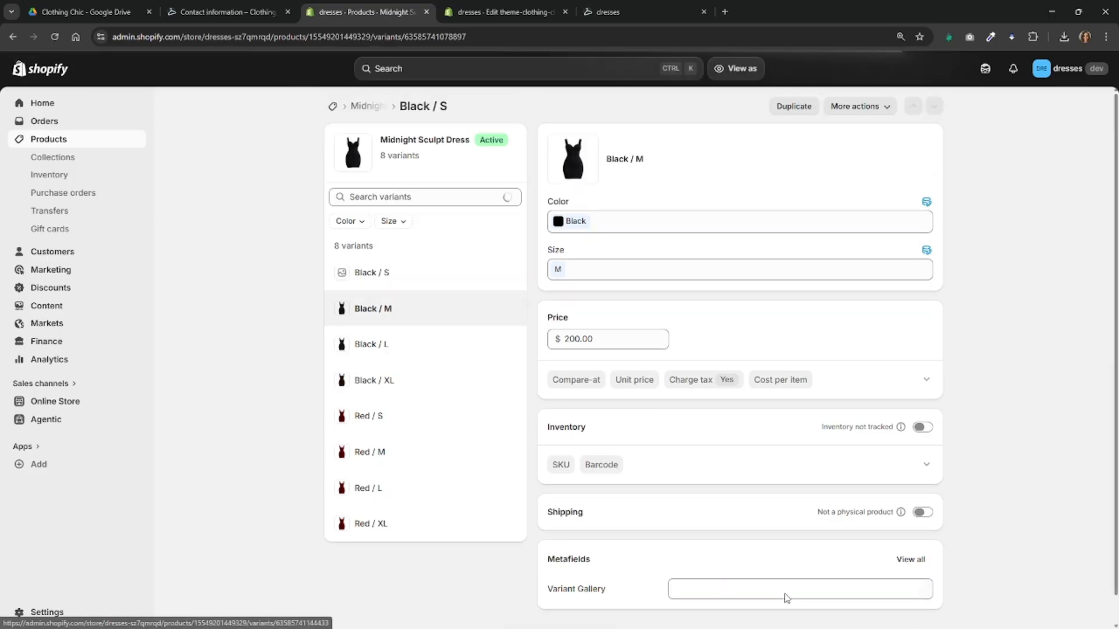
left_click(780, 595)
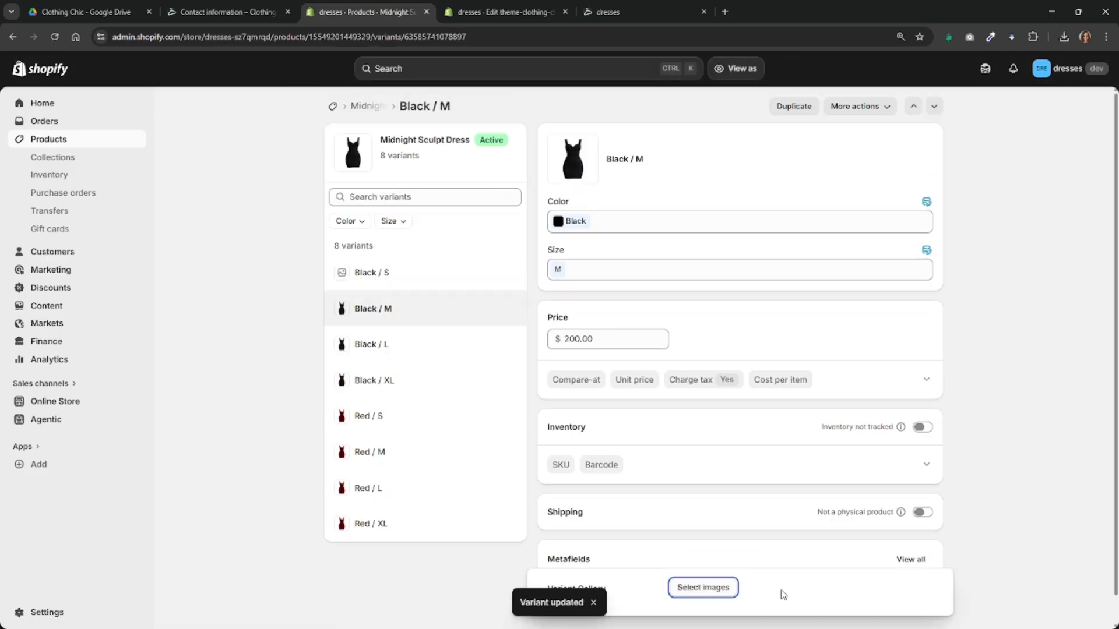
left_click(718, 595)
left_click(306, 350)
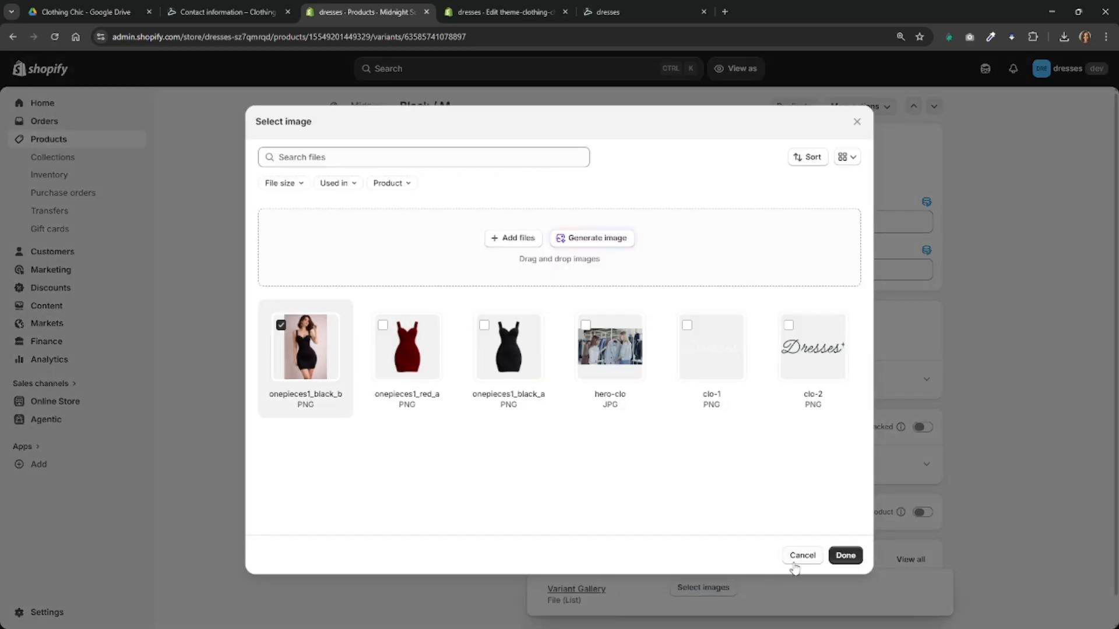
left_click(844, 555)
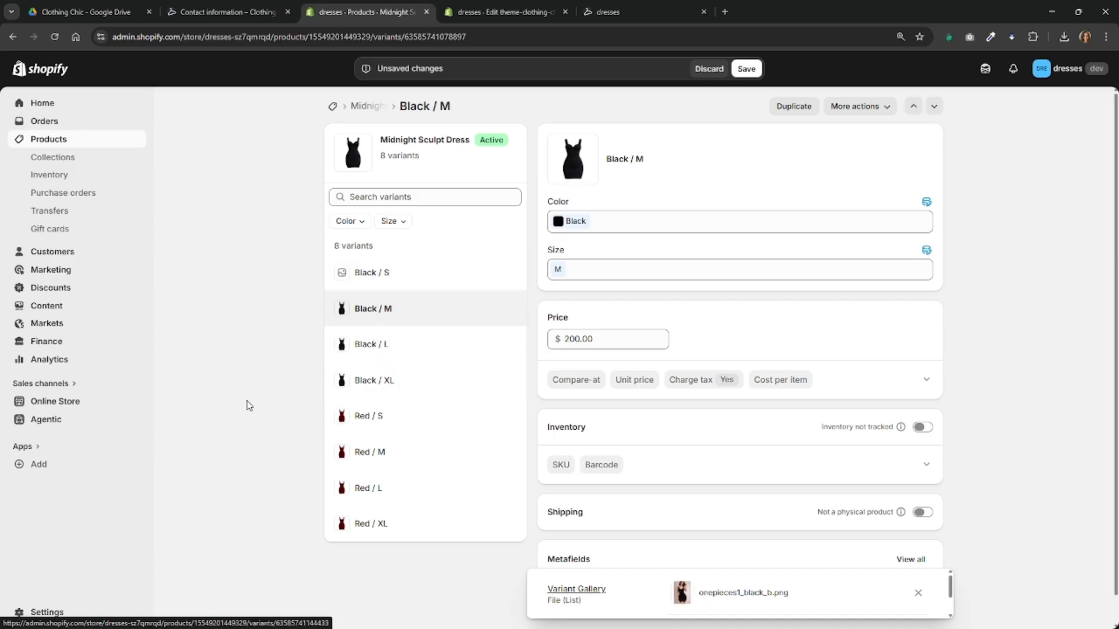
scroll(968, 406, "down", 1)
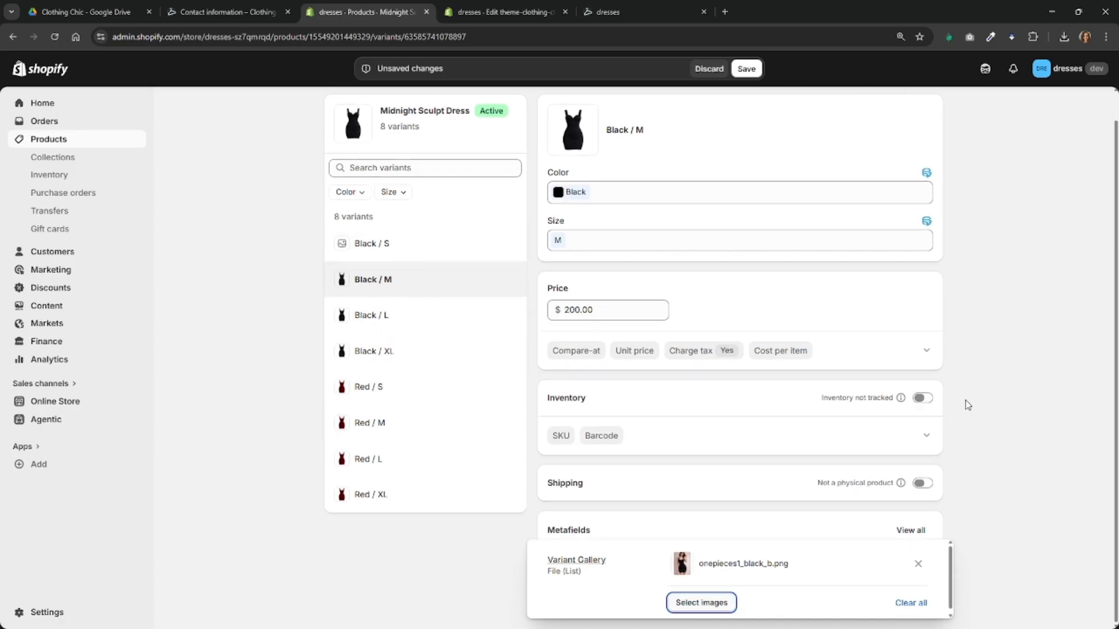
left_click(987, 562)
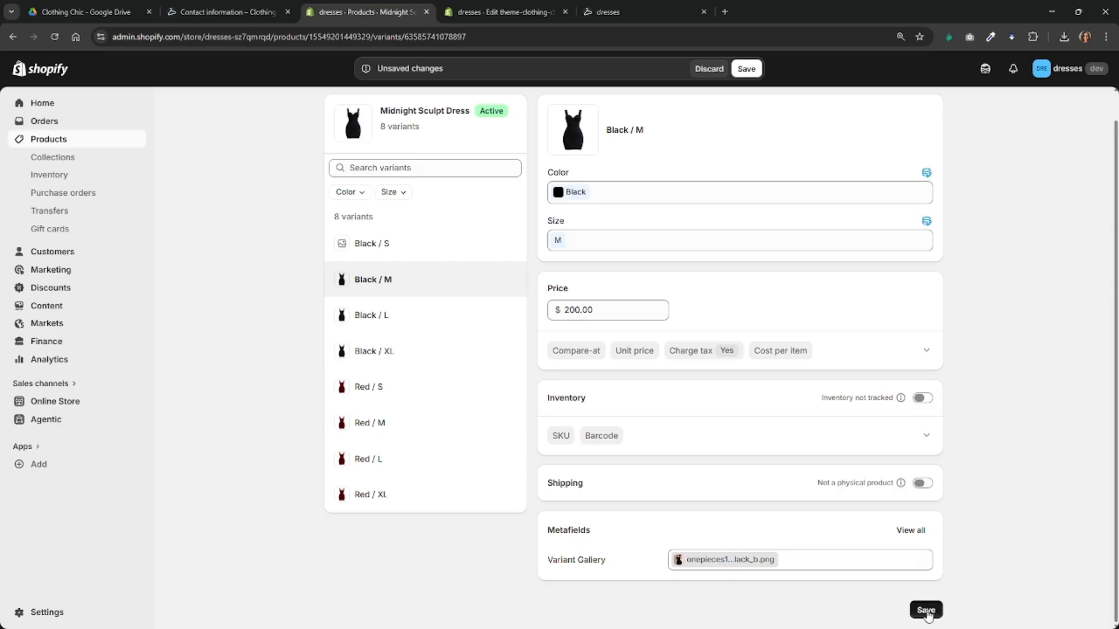
left_click(927, 611)
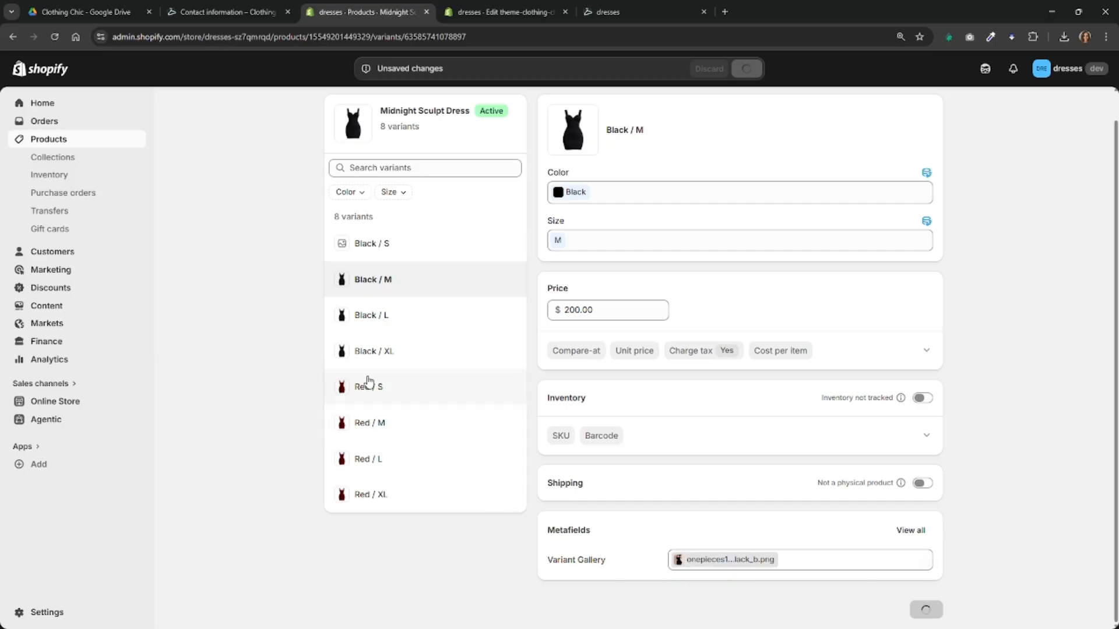
Set onepieces1_black_b as the Variant Gallery image of the Black / L variant and save it.
left_click(403, 335)
left_click(703, 587)
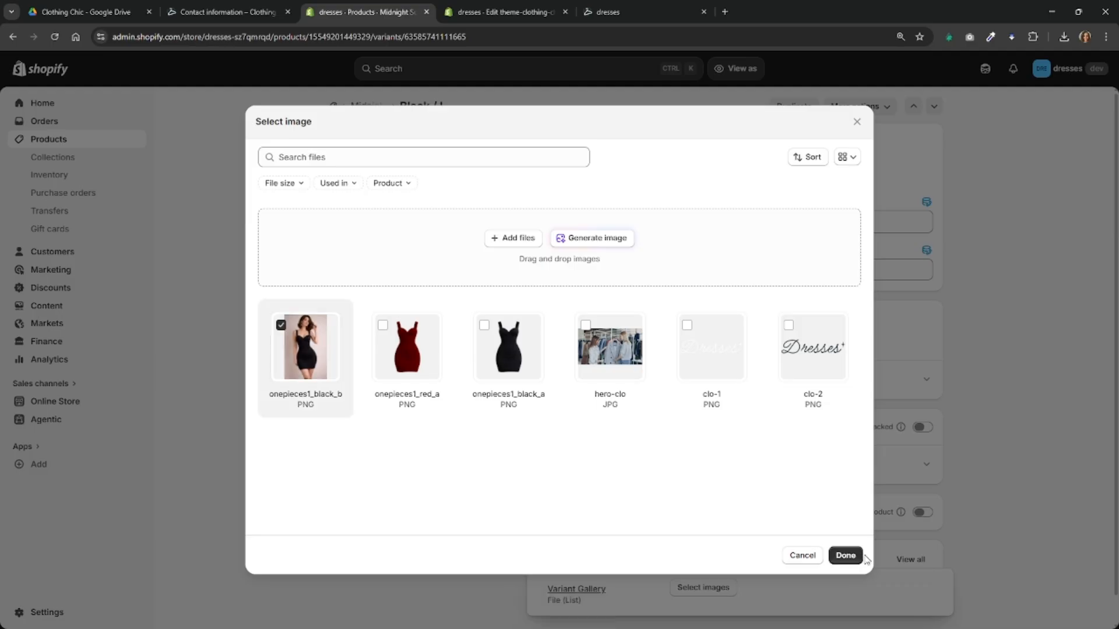
left_click(856, 555)
scroll(1029, 532, "down", 2)
left_click(926, 610)
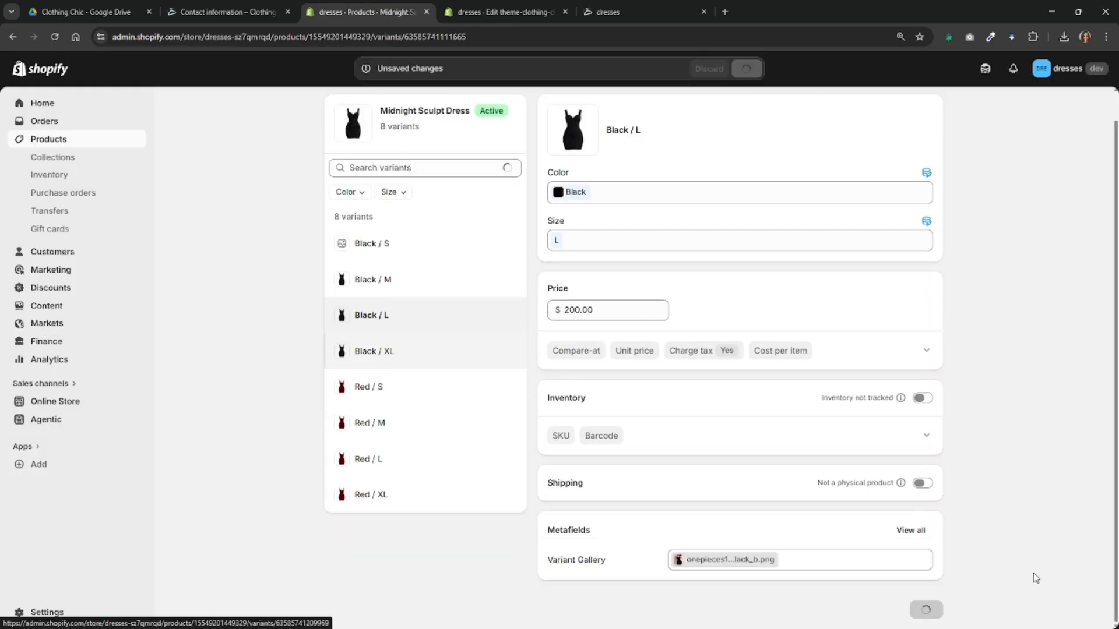
Set onepieces1_black_b as the Variant Gallery image of the Black / XL variant and save it.
left_click(373, 351)
left_click(703, 586)
left_click(309, 349)
left_click(854, 555)
scroll(932, 606, "down", 1)
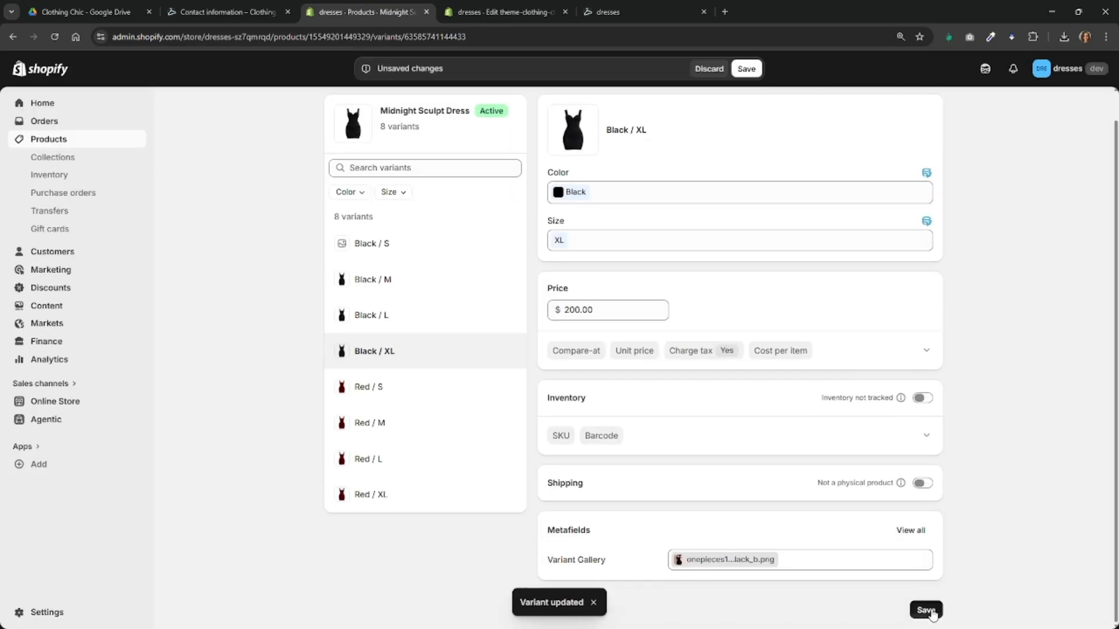
left_click(927, 611)
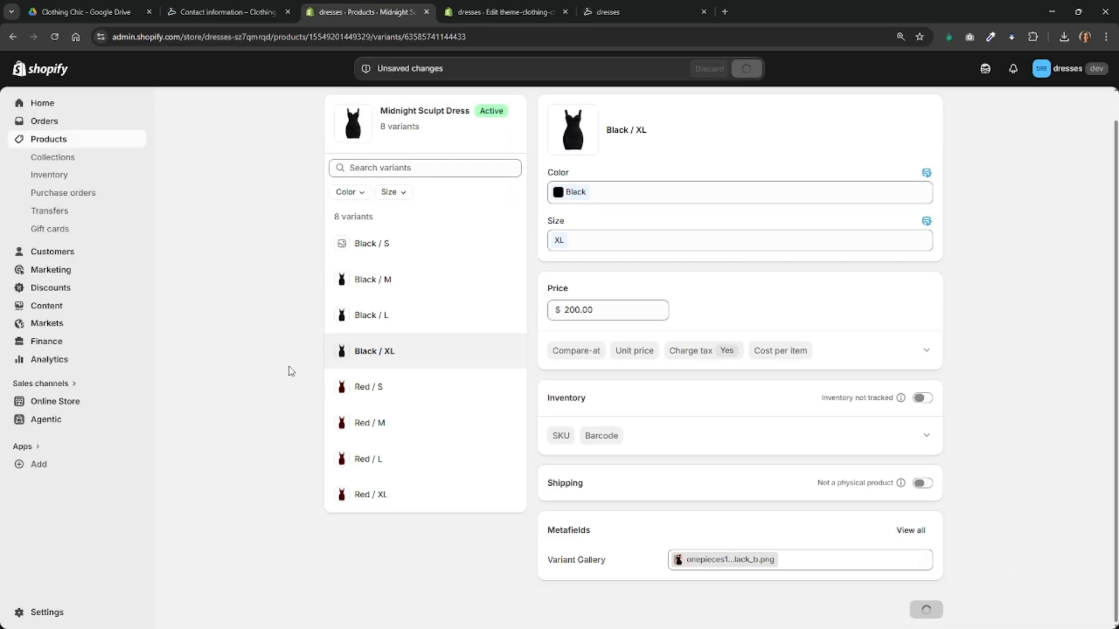
Upload onepieces1_red_b from the Store Products Clothing folder to the Red / S variant's Variant Gallery metafield and save the variant.
left_click(376, 389)
left_click(725, 591)
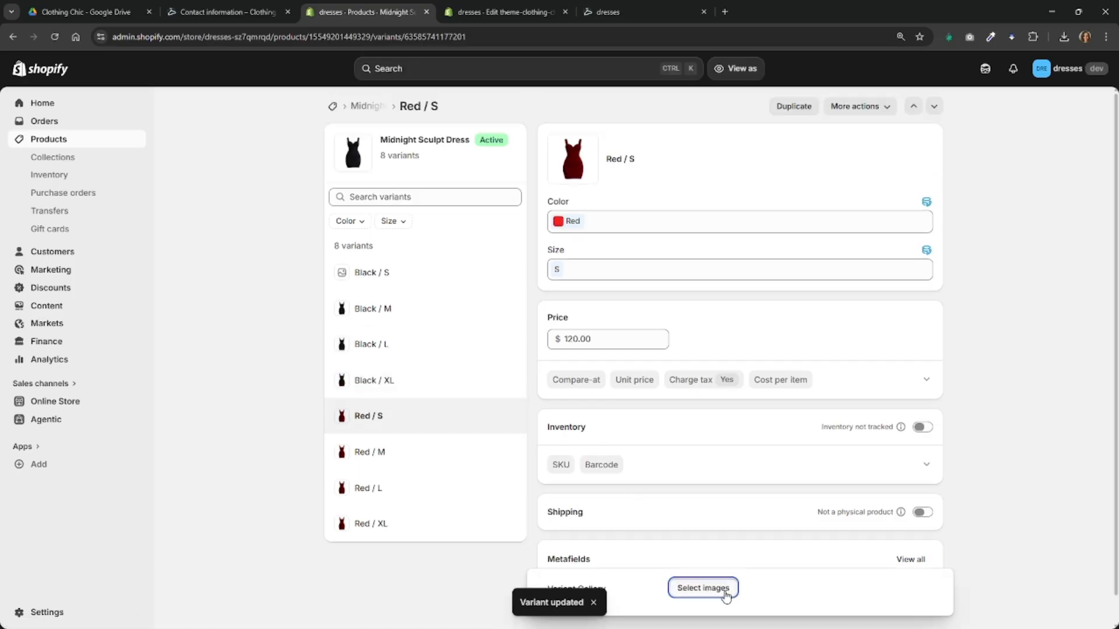
left_click(726, 589)
left_click(504, 245)
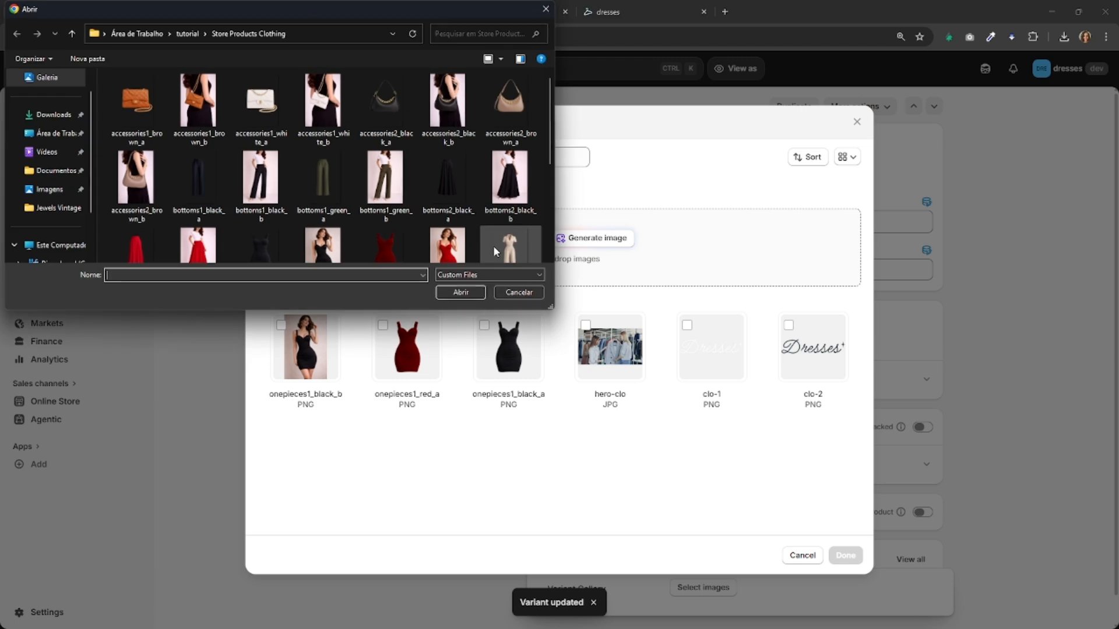
double_click(463, 244)
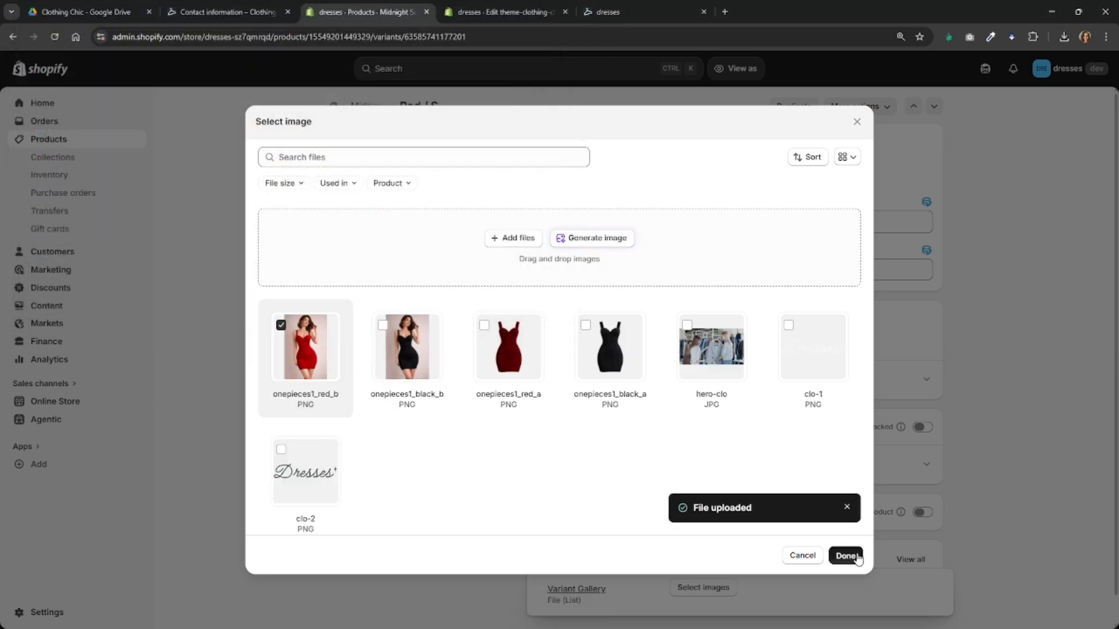
left_click(845, 556)
scroll(1014, 553, "down", 1)
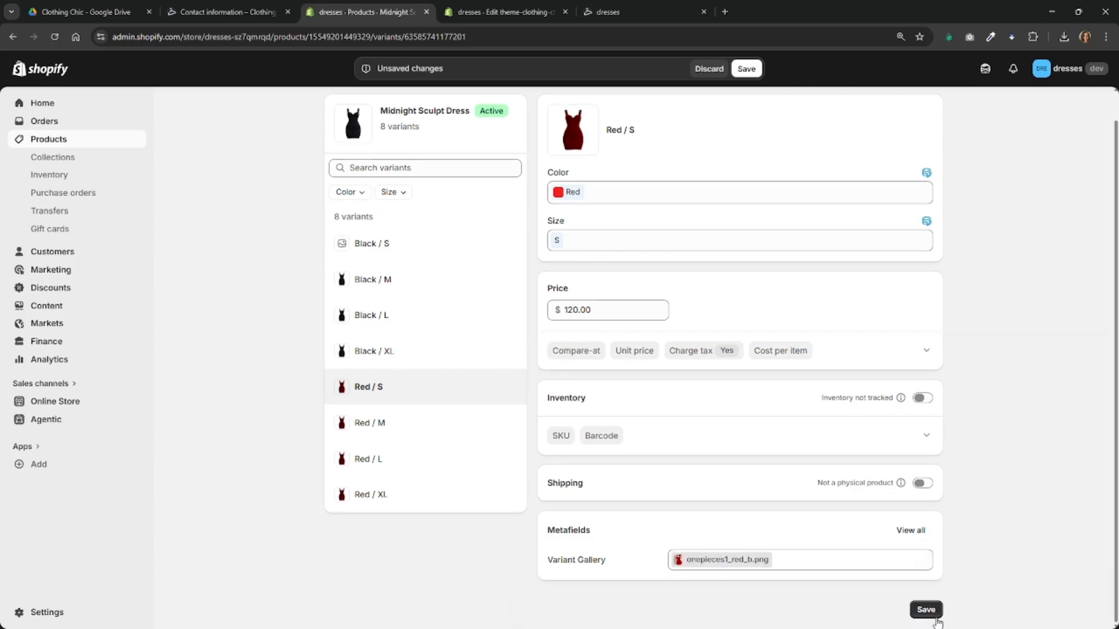
left_click(926, 609)
Add the already uploaded onepieces1_red_b image to the Variant Gallery of the Red / M variant and save it.
left_click(371, 423)
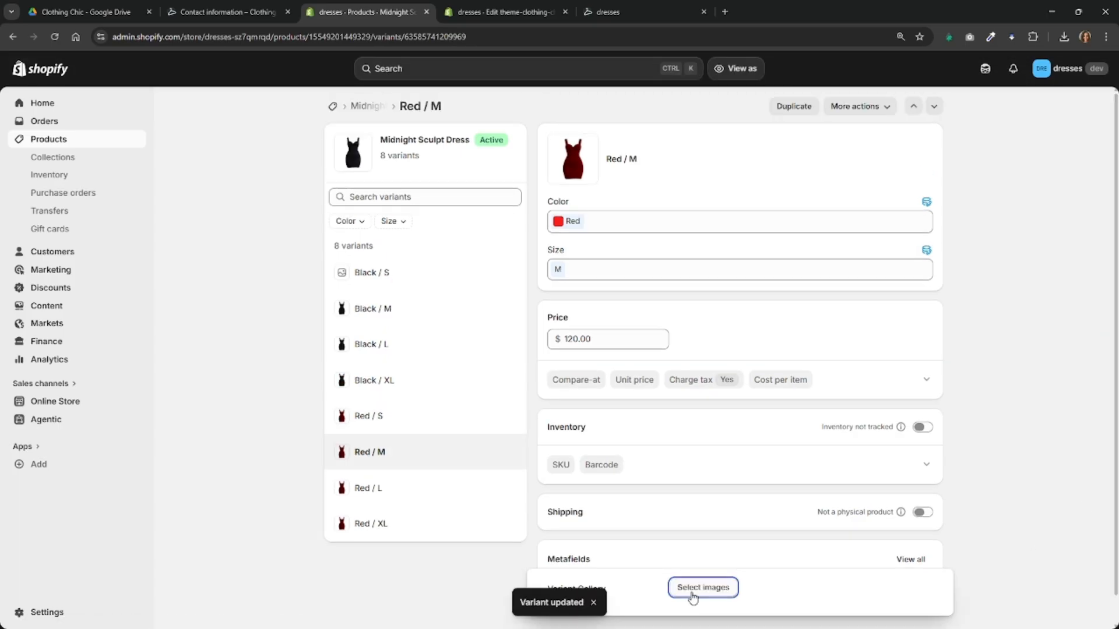
left_click(703, 588)
left_click(313, 348)
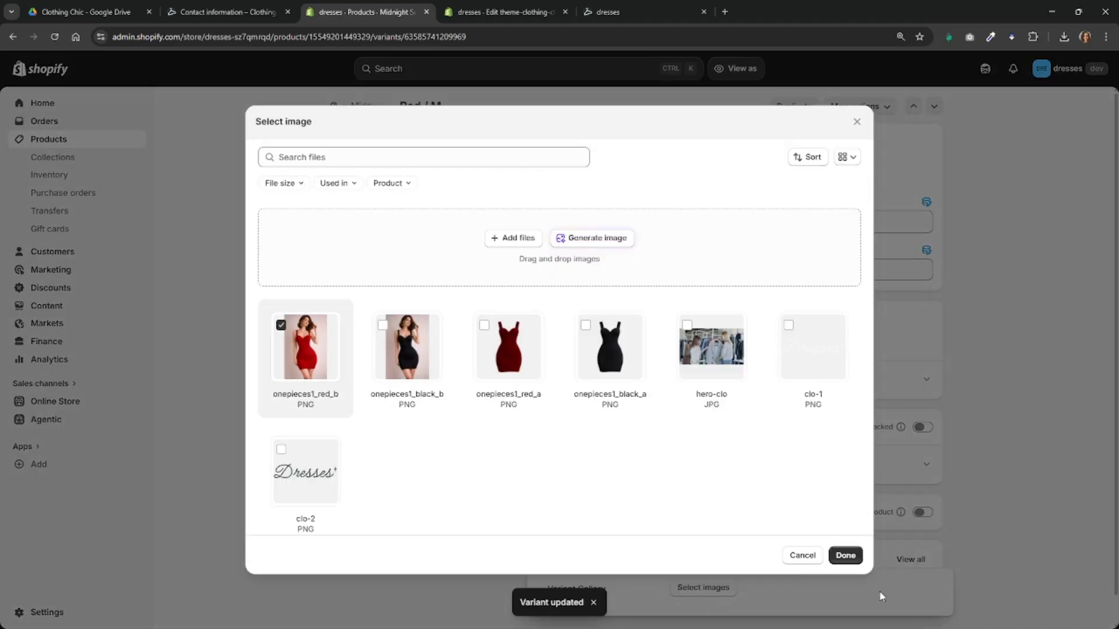
left_click(845, 556)
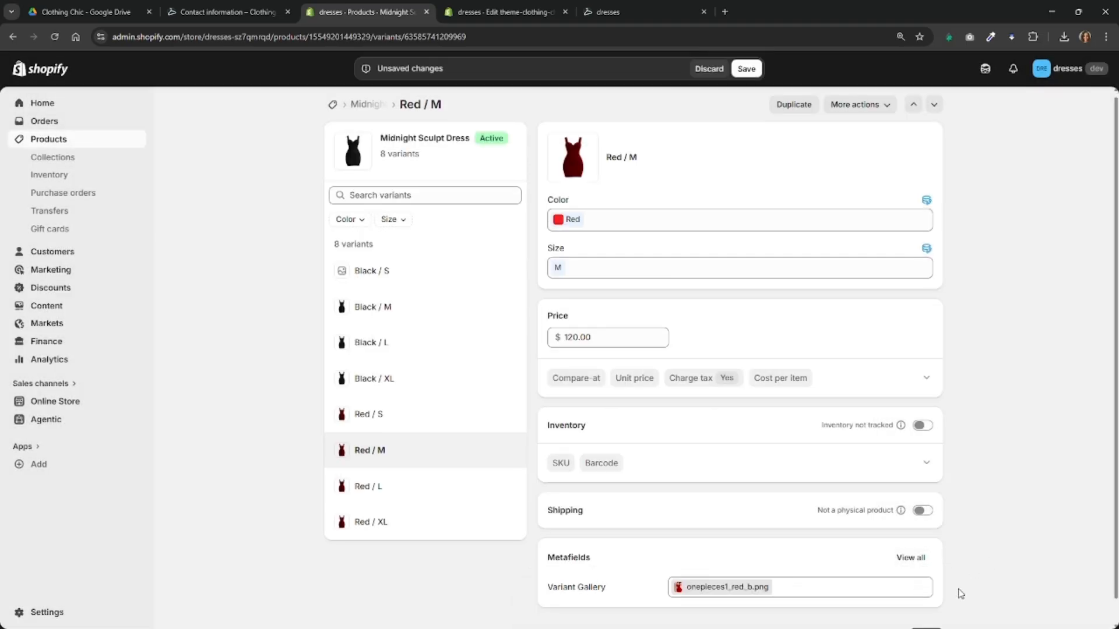
scroll(956, 592, "down", 1)
left_click(926, 610)
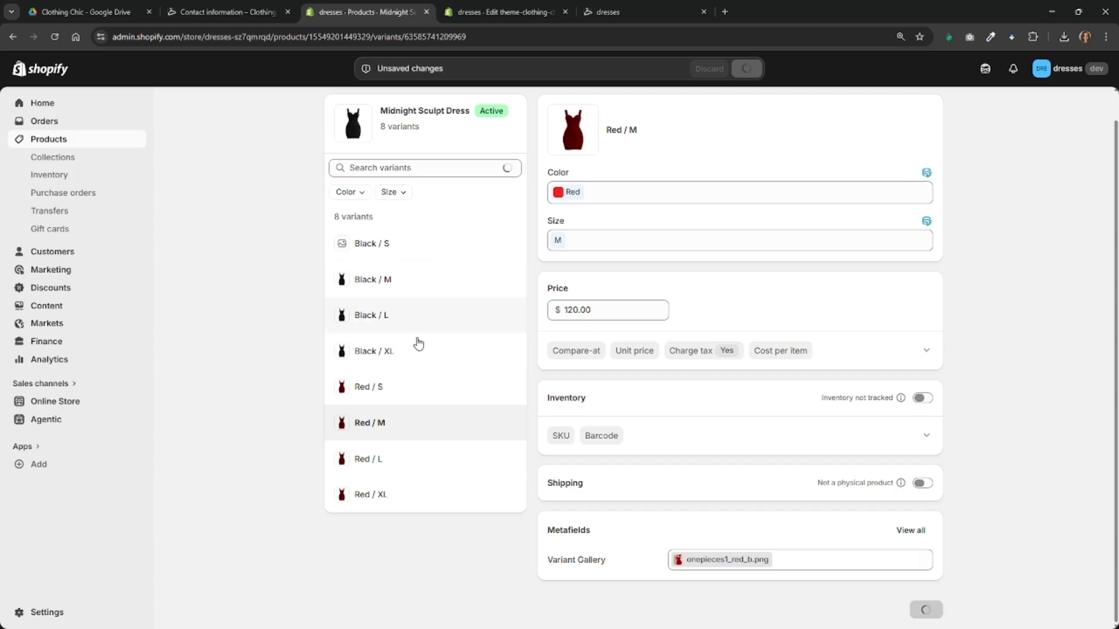
Set onepieces1_red_b as the Variant Gallery image of the Red / L variant and save it.
left_click(377, 460)
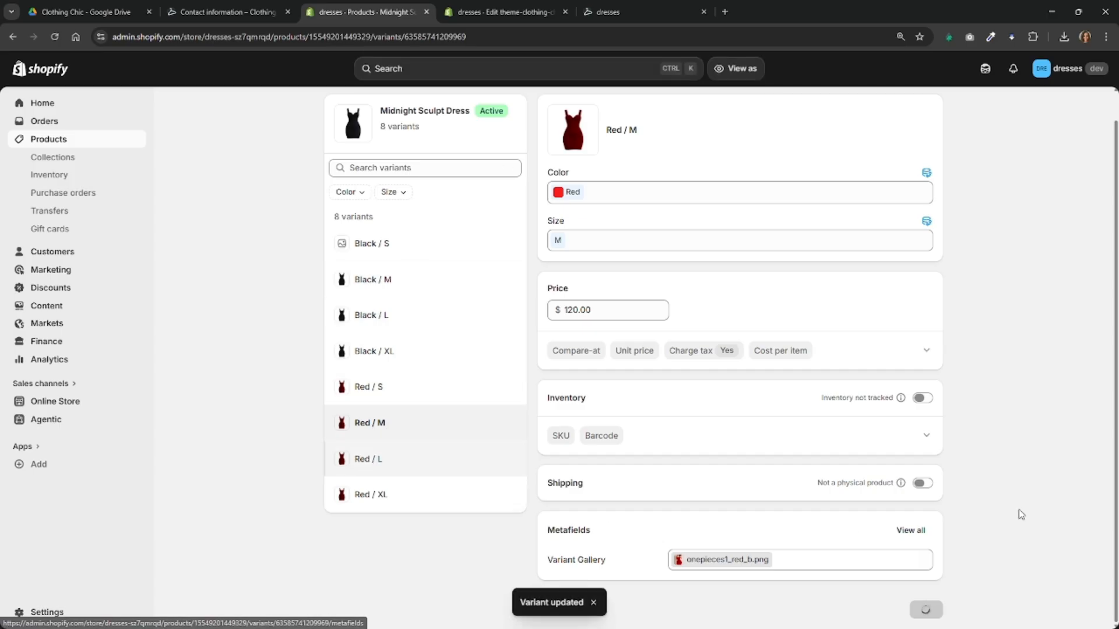
left_click(697, 592)
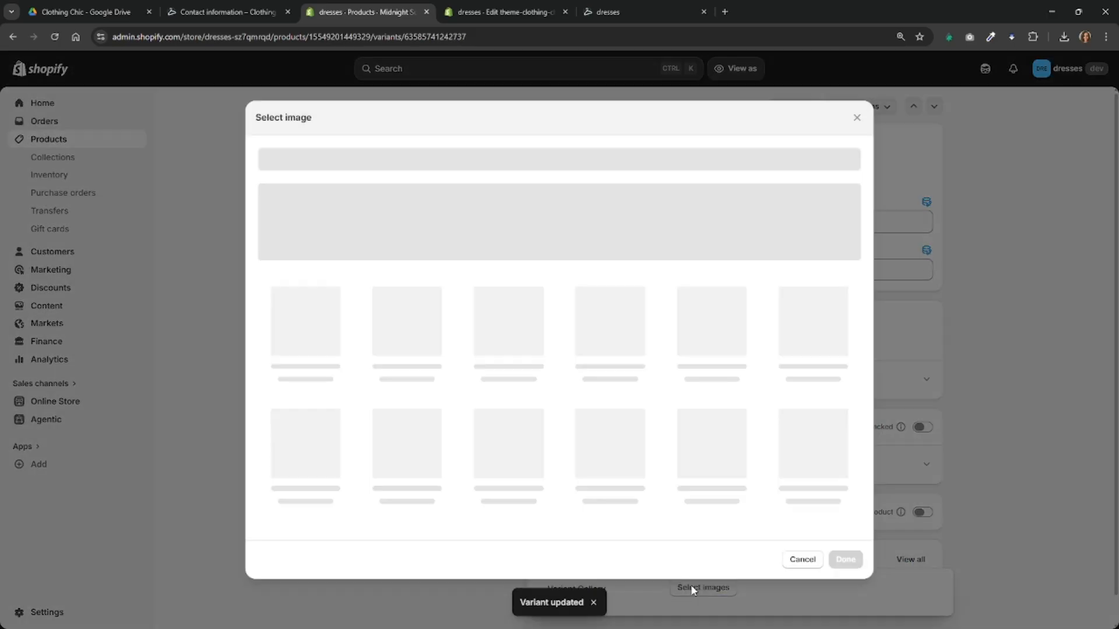
left_click(305, 335)
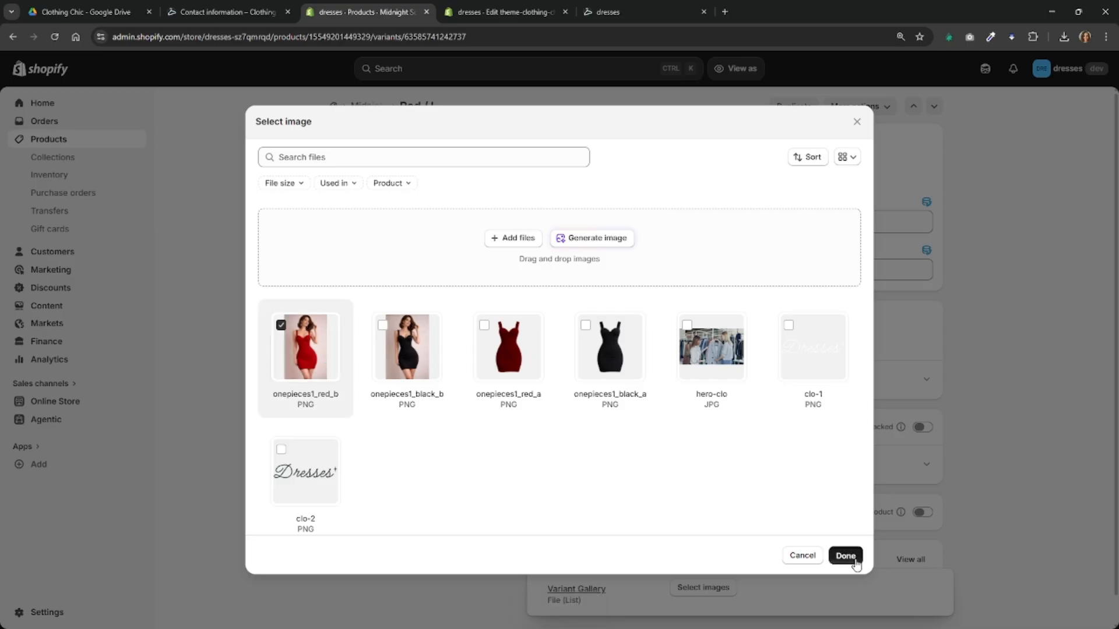
left_click(845, 554)
scroll(955, 600, "down", 1)
left_click(933, 609)
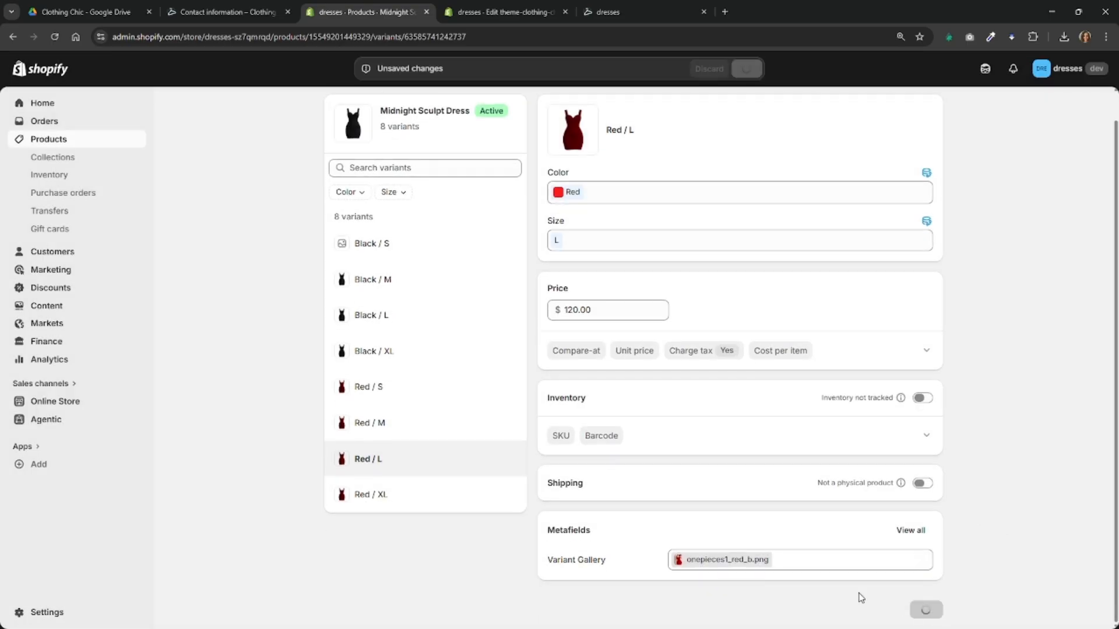
Set onepieces1_red_b as the Variant Gallery image of the Red / XL variant and save it.
left_click(378, 495)
left_click(757, 590)
left_click(845, 555)
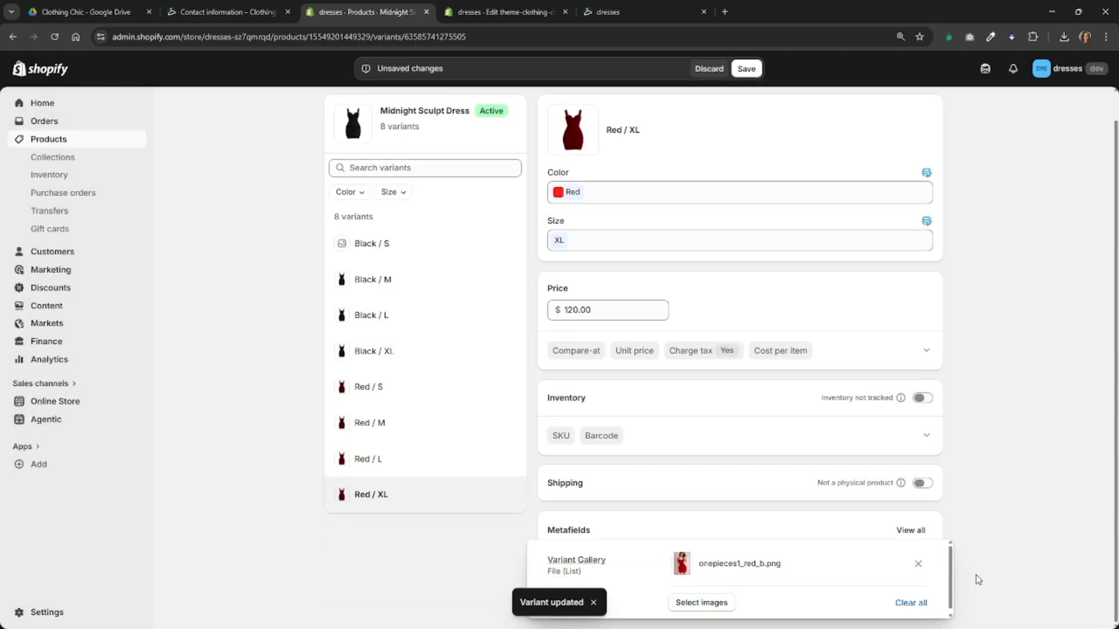
left_click(926, 609)
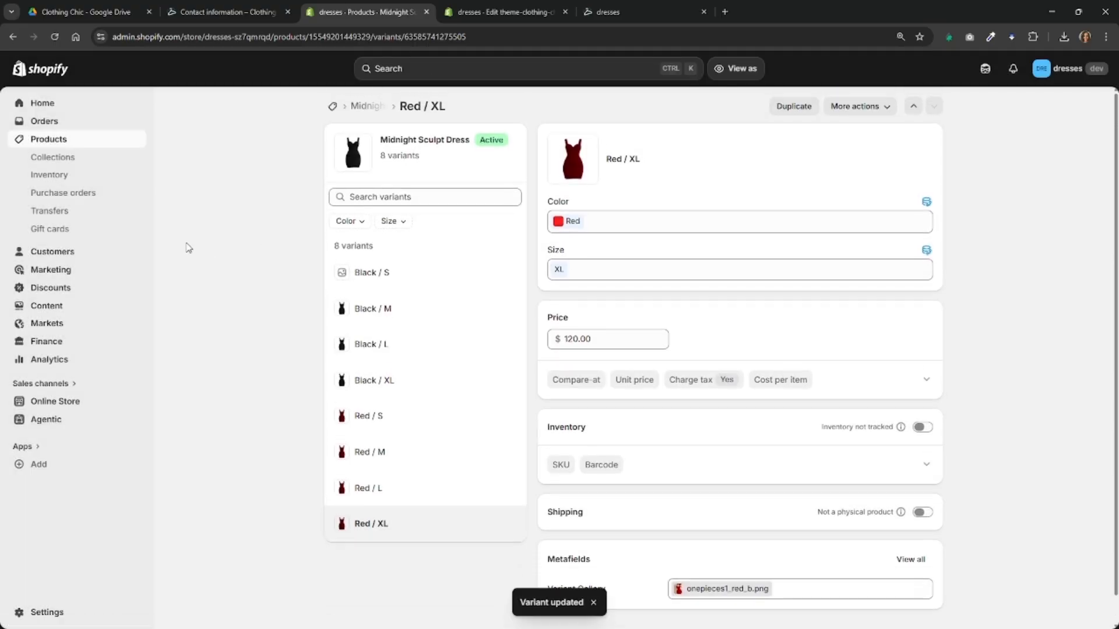
Return to the product list, then view the storefront from the theme editor of theme-clothing-chic-v1-0-0.
left_click(82, 144)
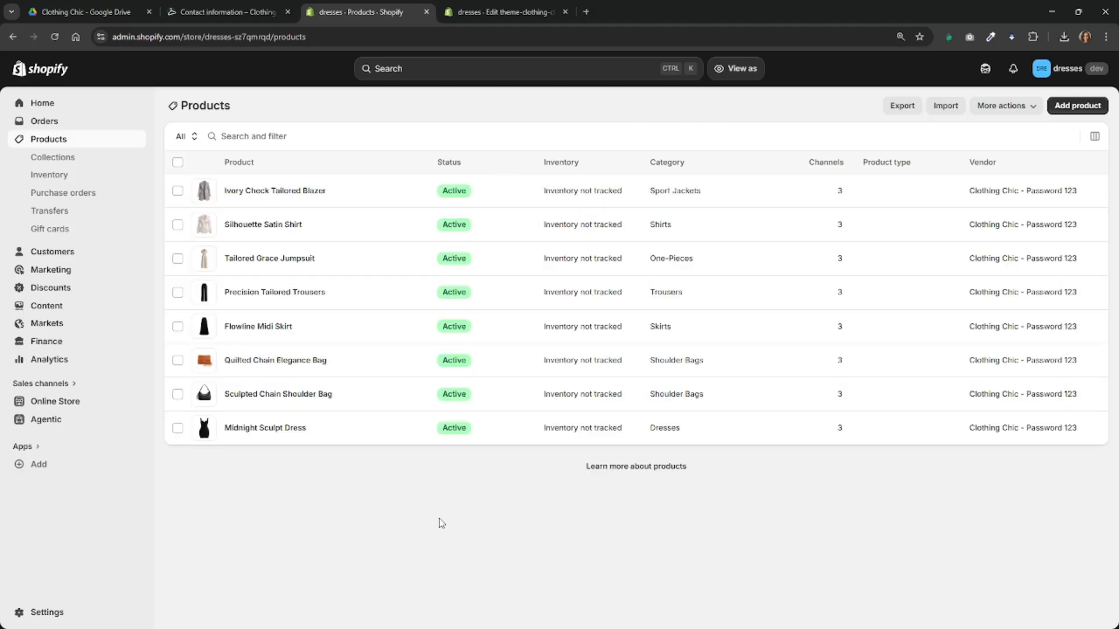
left_click(484, 13)
left_click(1049, 69)
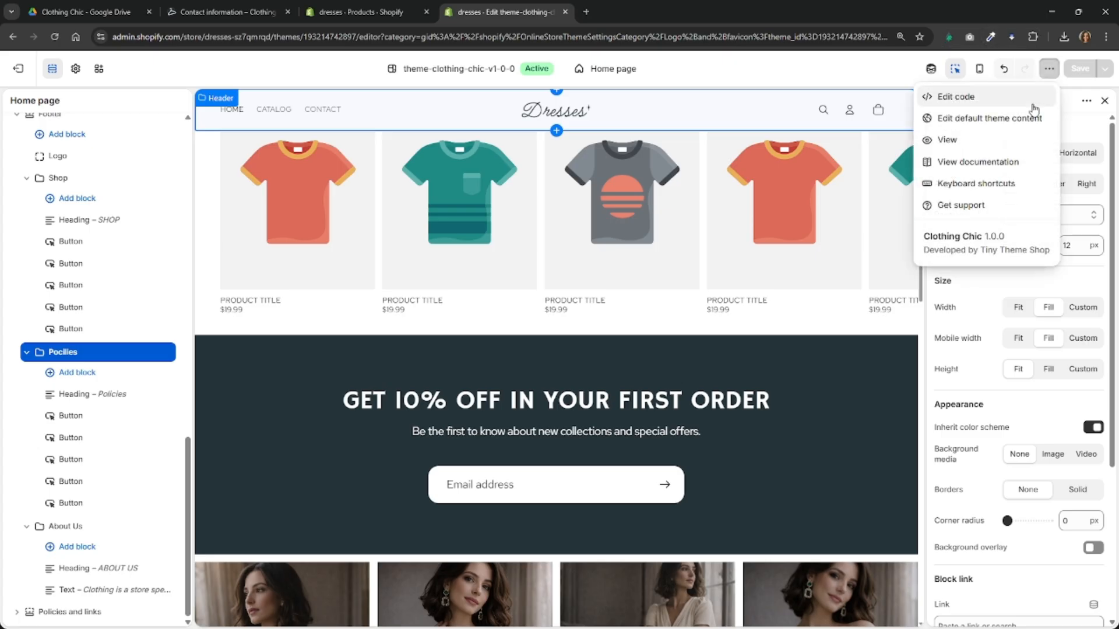
left_click(969, 140)
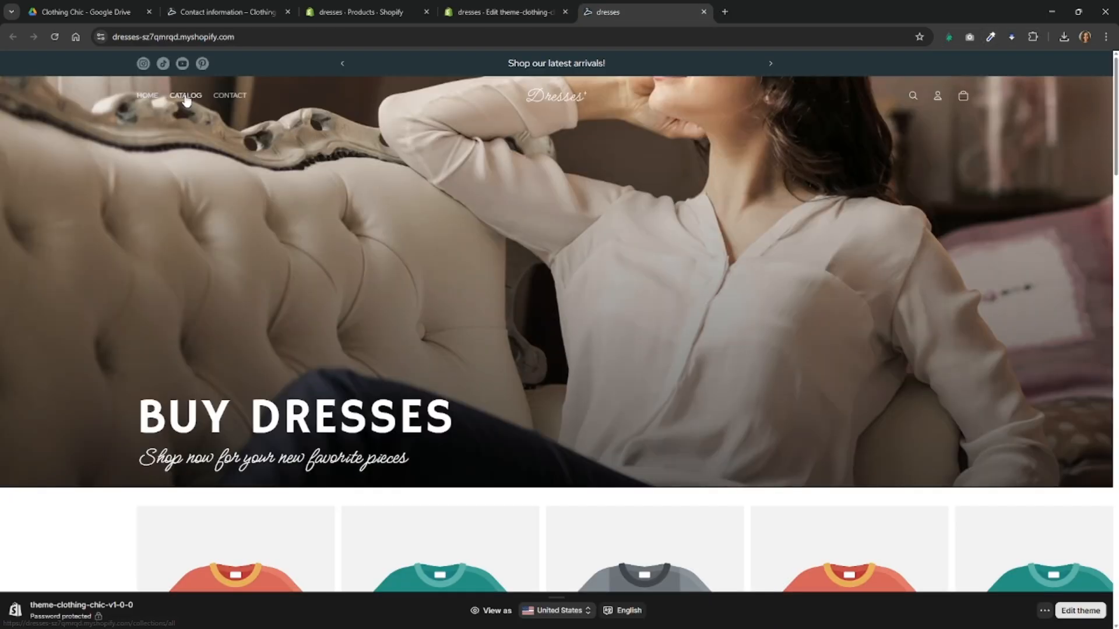
Open the storefront's catalog, look through the products and preview the Midnight Sculpt Dress in red.
left_click(186, 96)
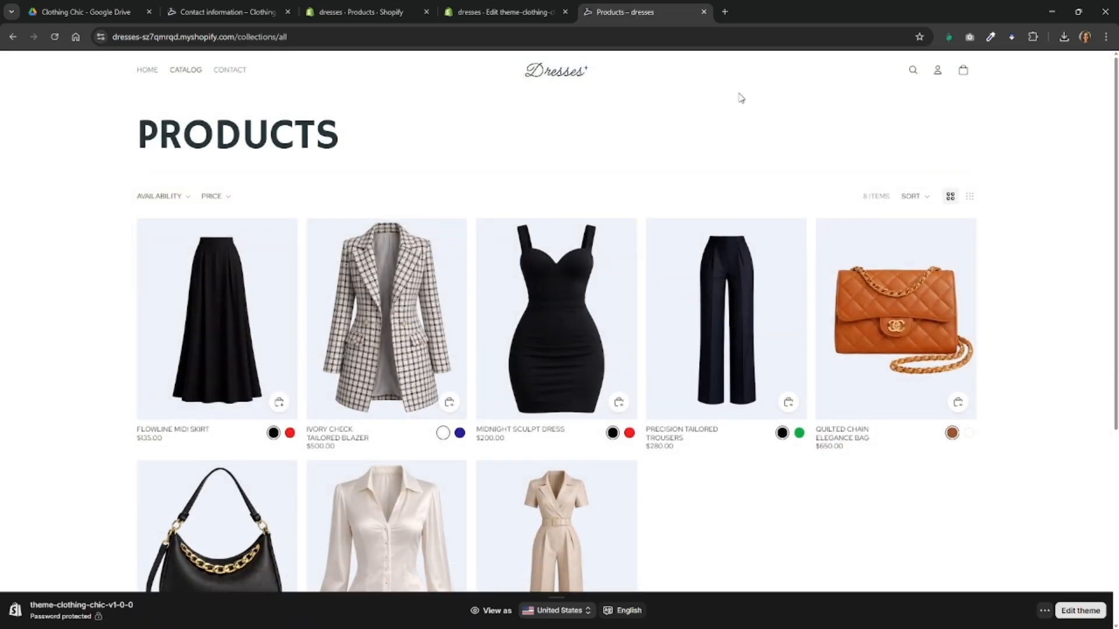
scroll(1004, 200, "down", 6)
scroll(1078, 233, "up", 6)
left_click(629, 437)
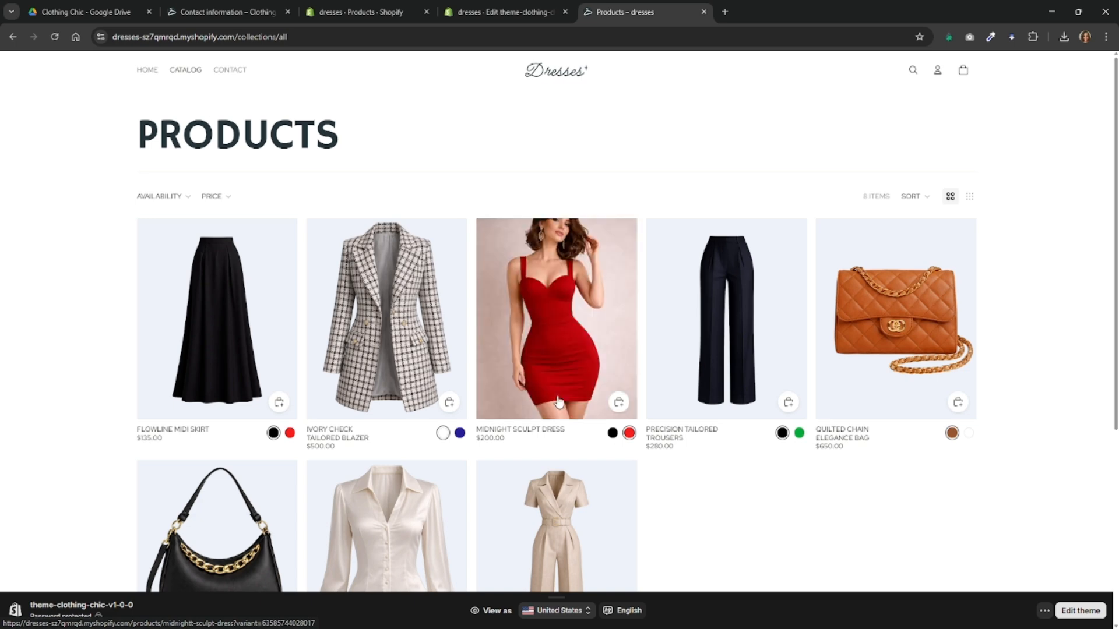
Open the Midnight Sculpt Dress product page and examine its image gallery in Red and in Black.
left_click(548, 316)
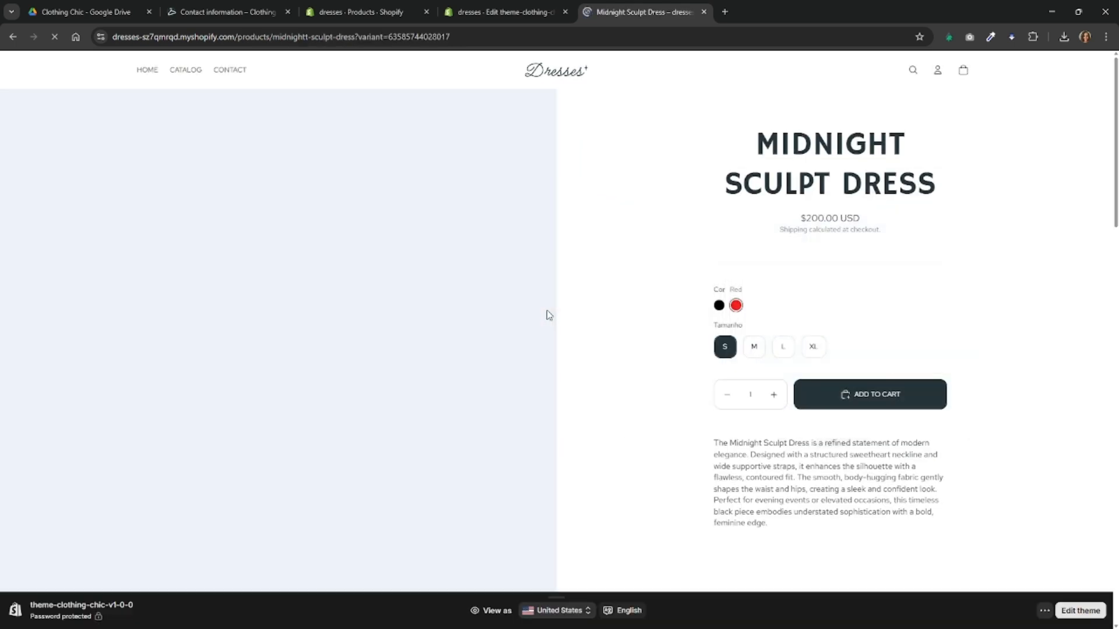
scroll(368, 329, "down", 15)
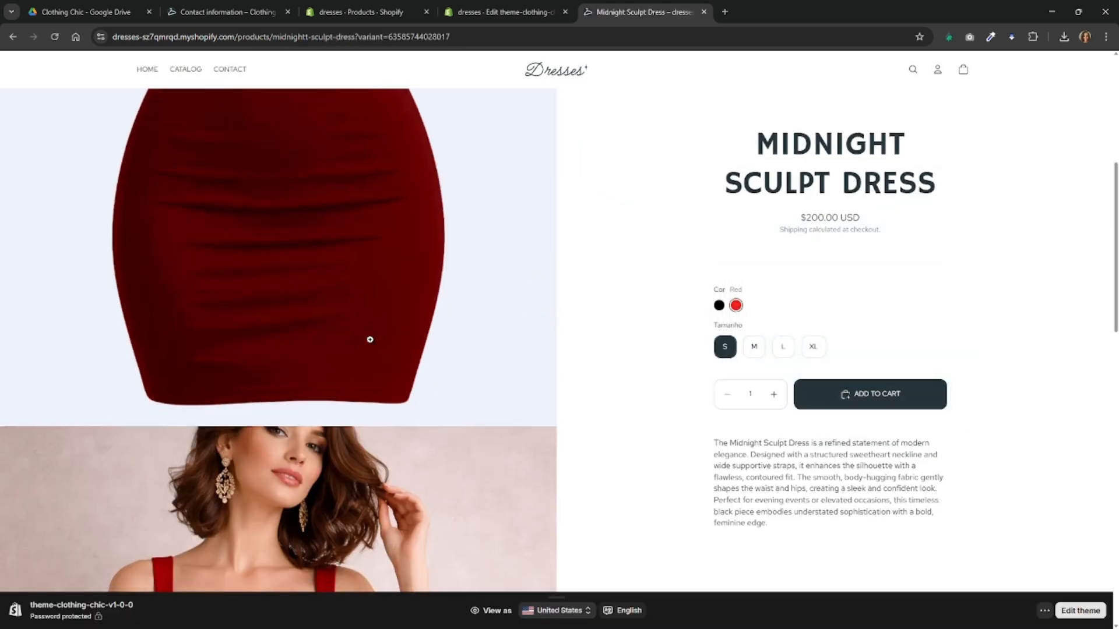
scroll(414, 300, "up", 5)
scroll(426, 325, "up", 2)
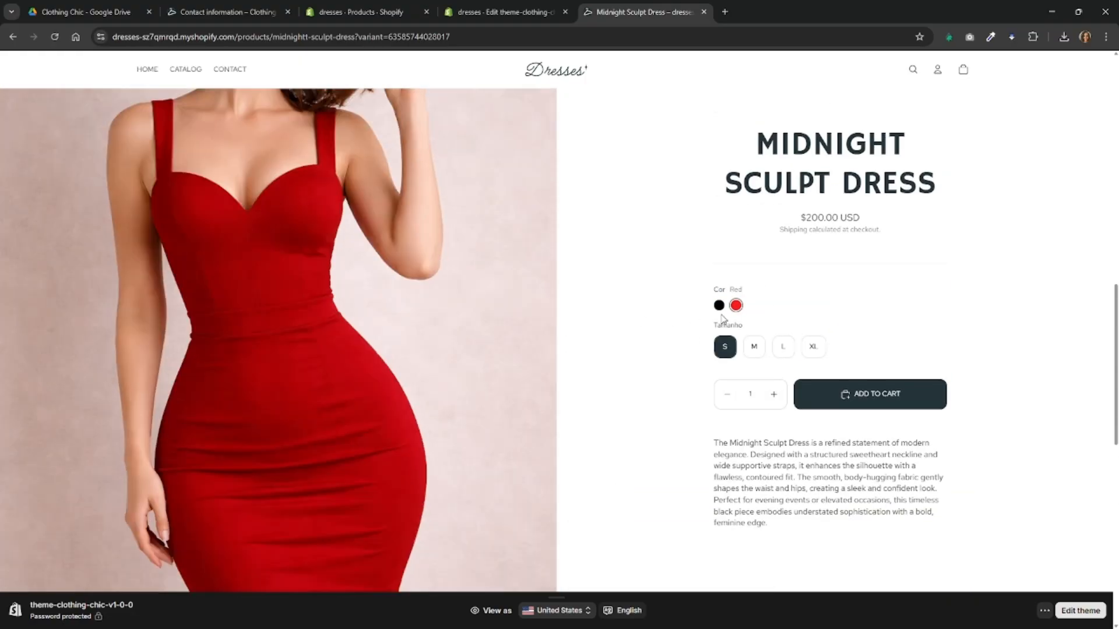
left_click(719, 305)
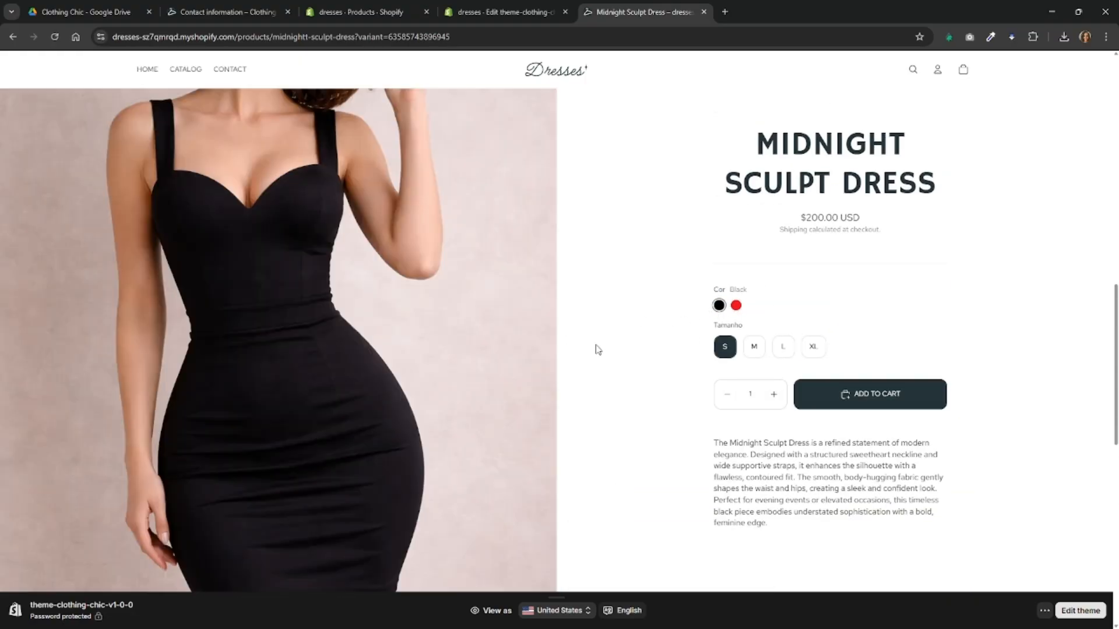
scroll(419, 307, "up", 4)
scroll(349, 295, "down", 10)
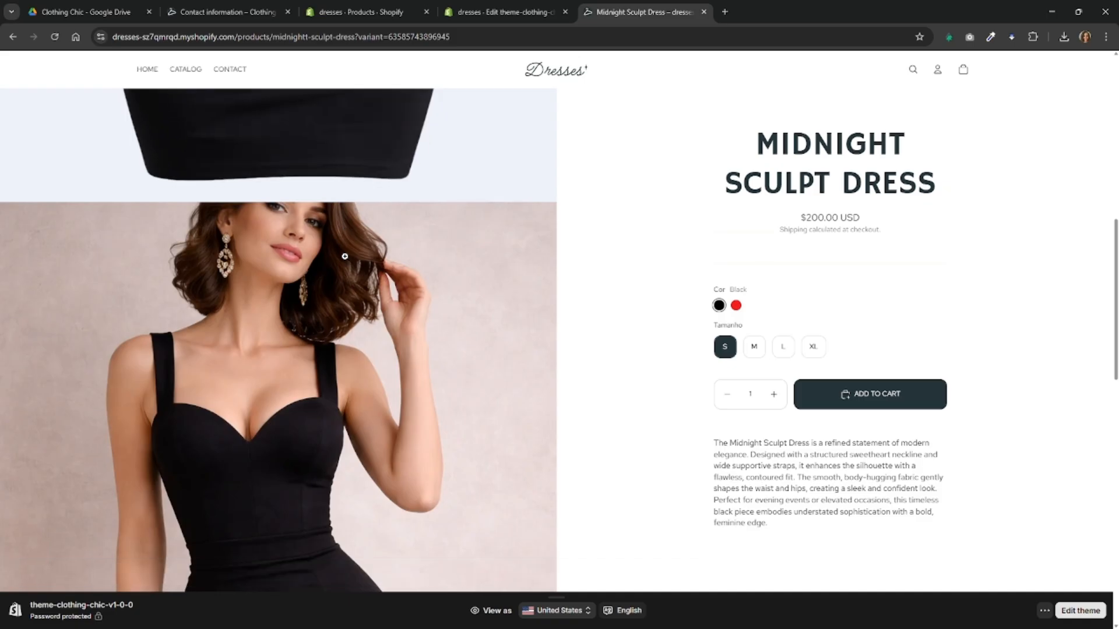
scroll(567, 261, "down", 5)
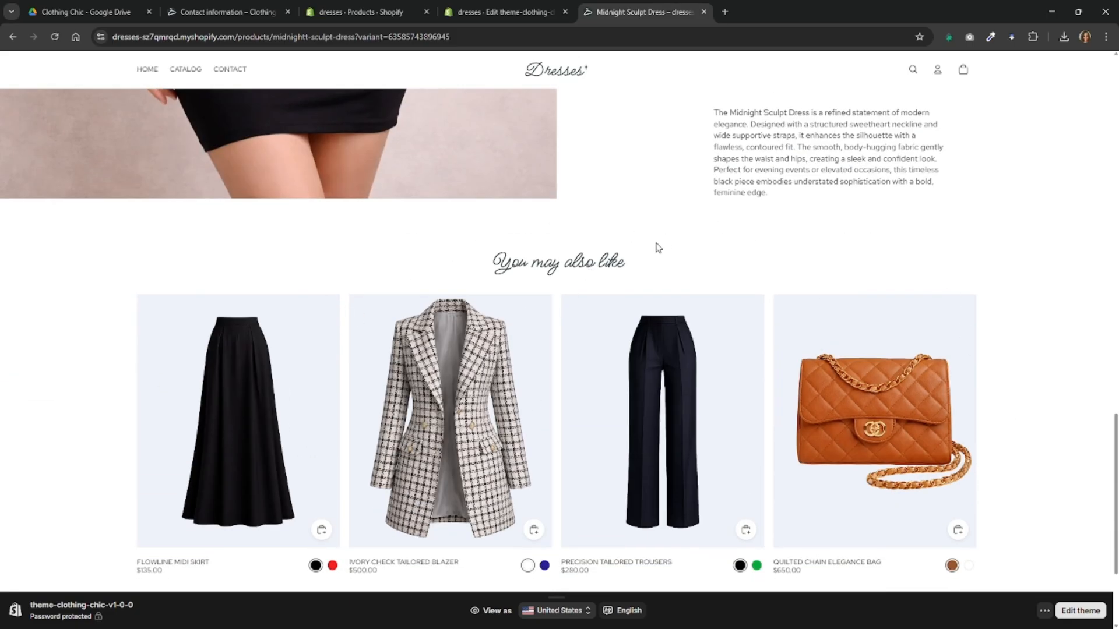
scroll(655, 249, "up", 12)
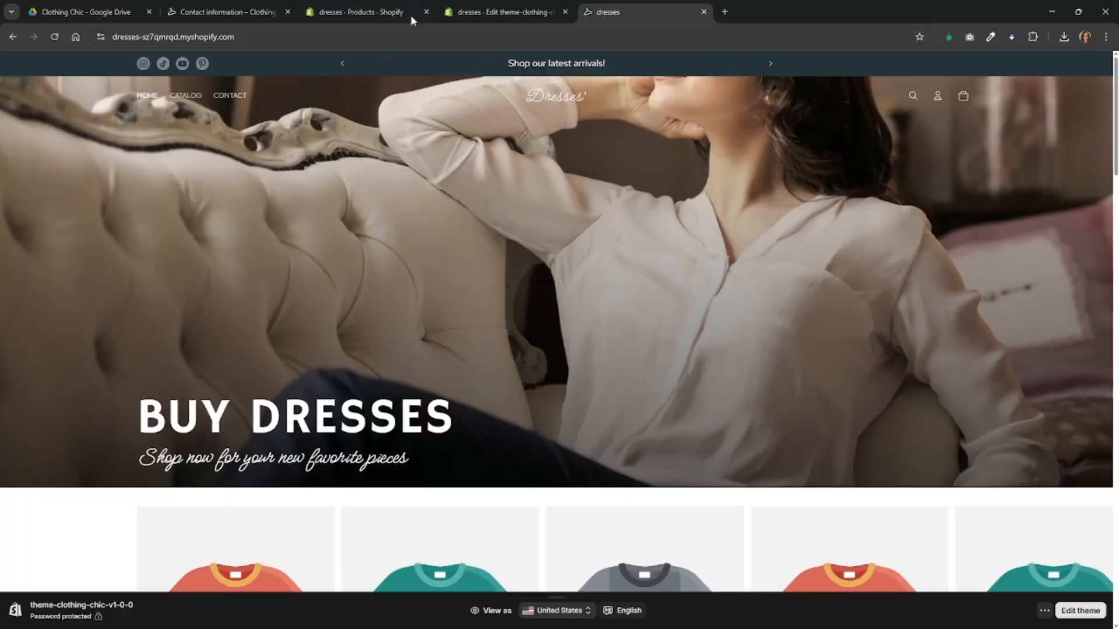
Return to the Shopify admin, go to the product collections and delete the Home page collection.
left_click(474, 18)
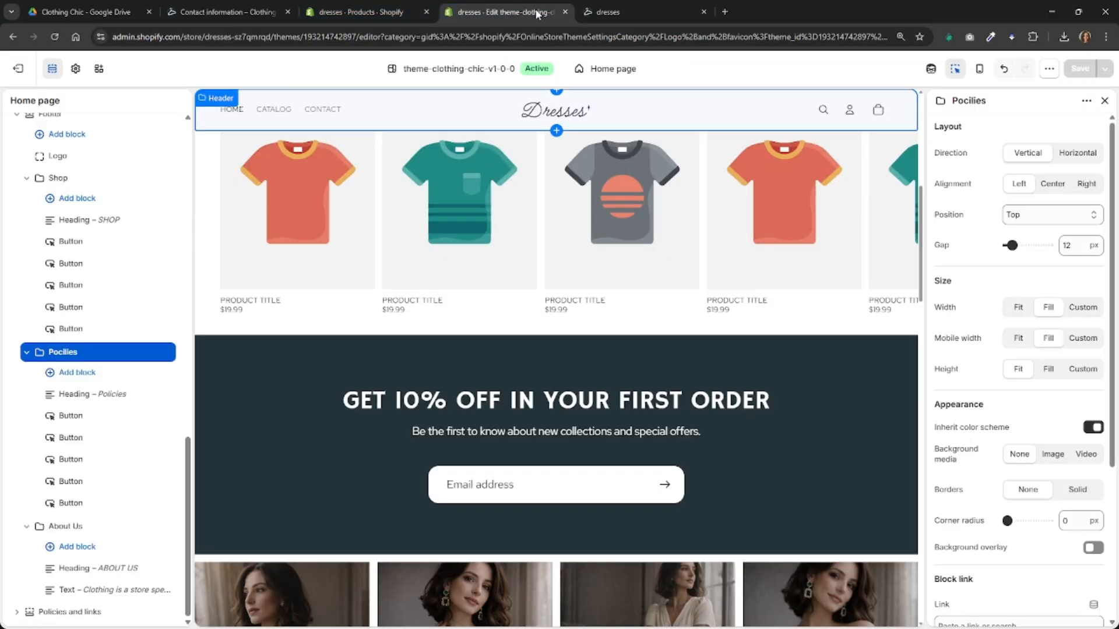
left_click(351, 12)
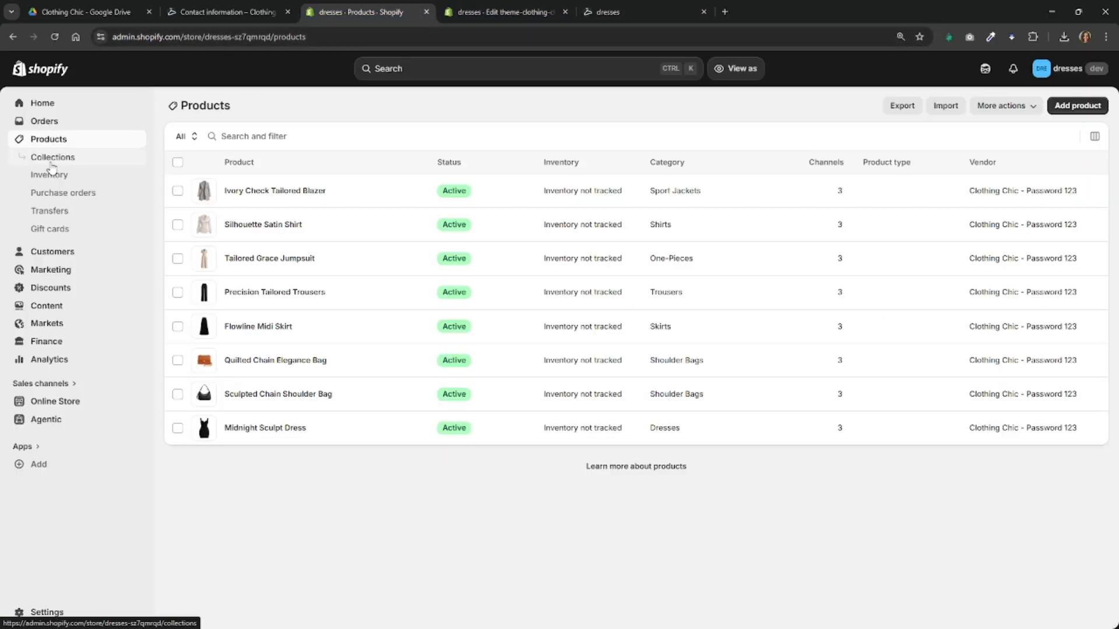
left_click(51, 163)
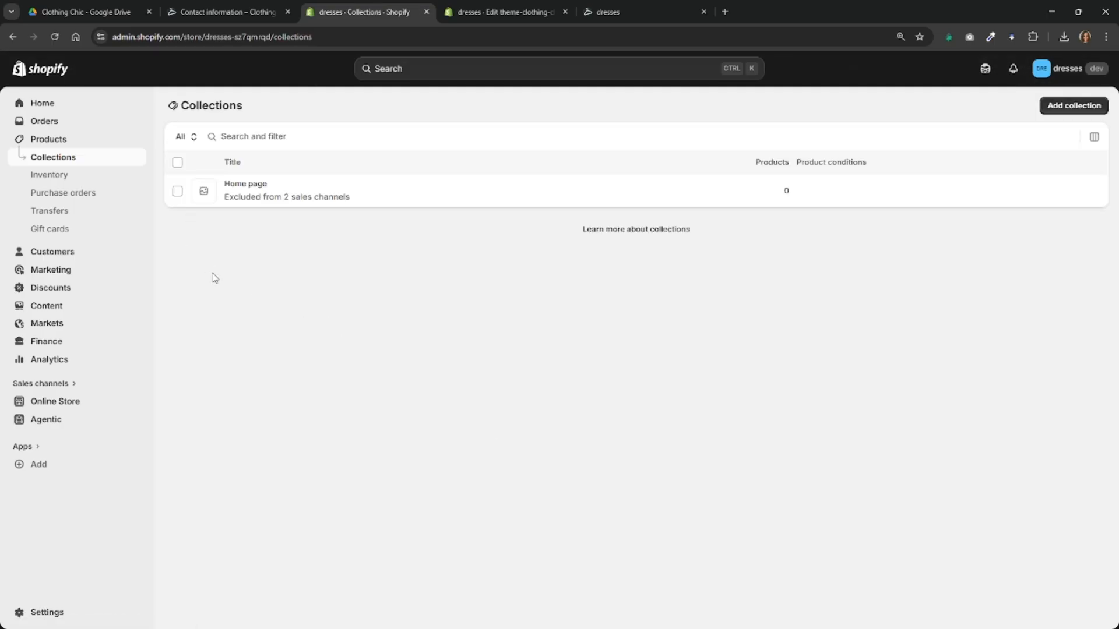
left_click(177, 192)
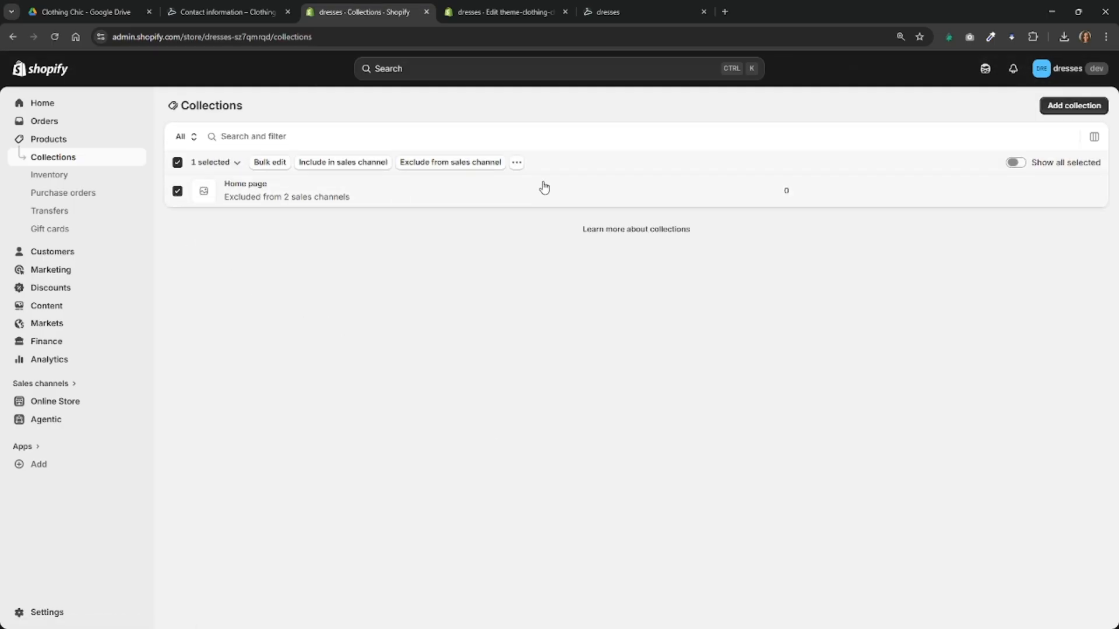
left_click(516, 163)
left_click(520, 185)
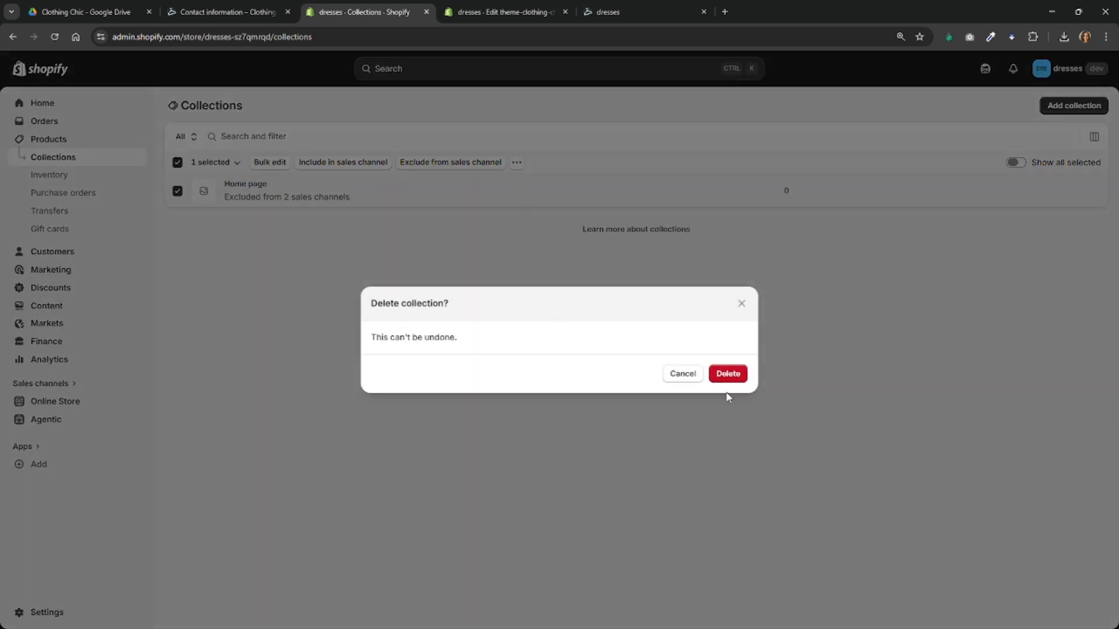
left_click(725, 382)
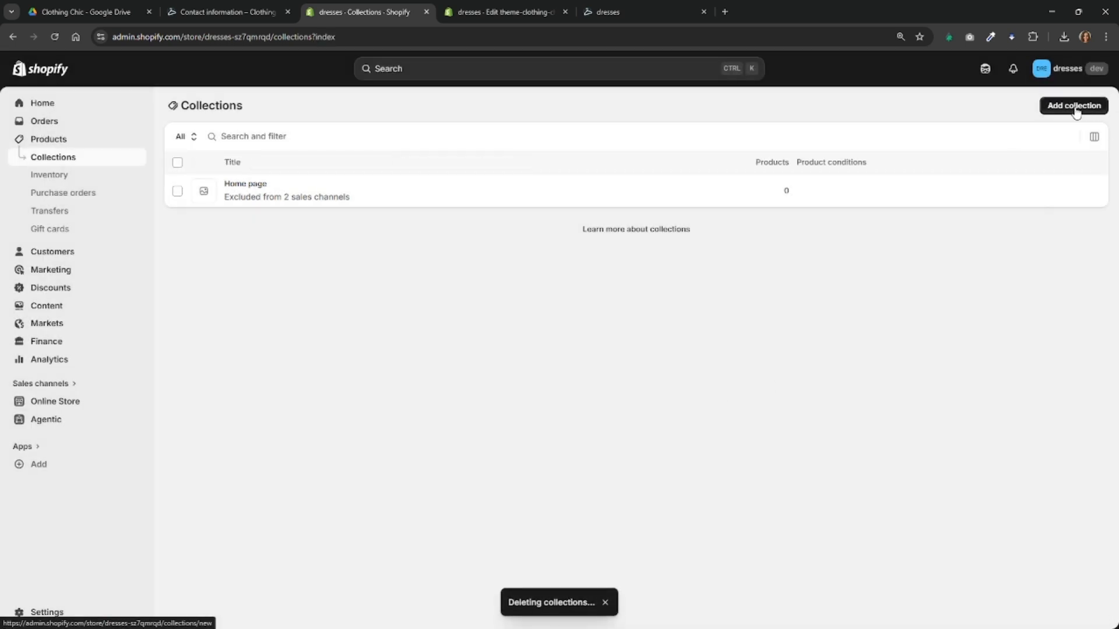
Start a new collection titled New Products and make it a smart collection.
left_click(665, 340)
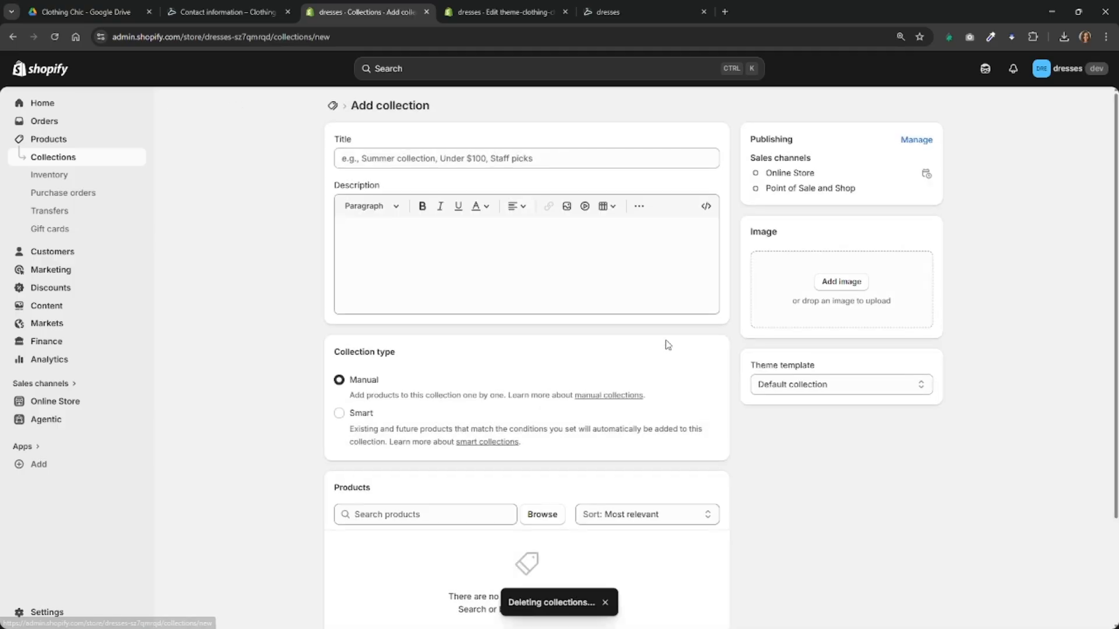
left_click(400, 160)
type("New Products")
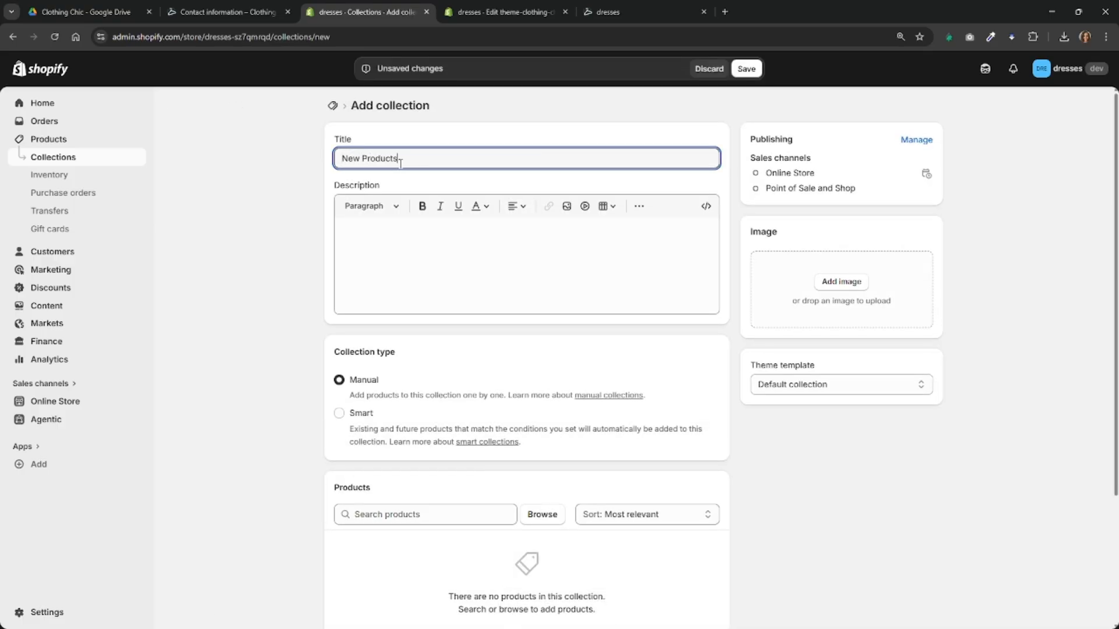
left_click(338, 414)
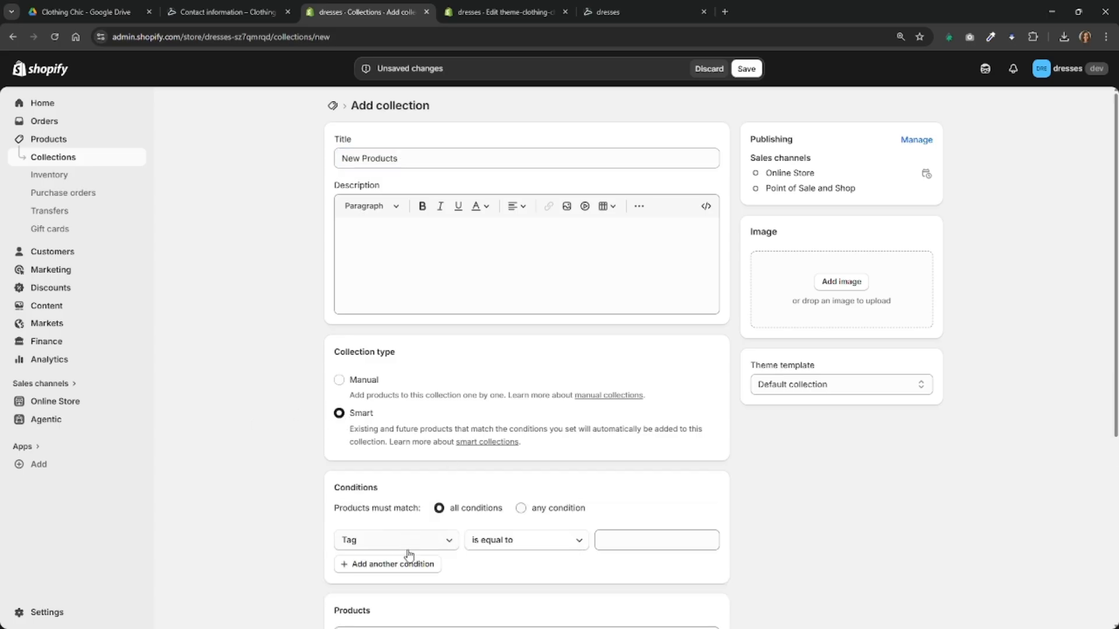
Set the New Products condition to tag is equal to new, save the collection and return to the collections list.
left_click(600, 542)
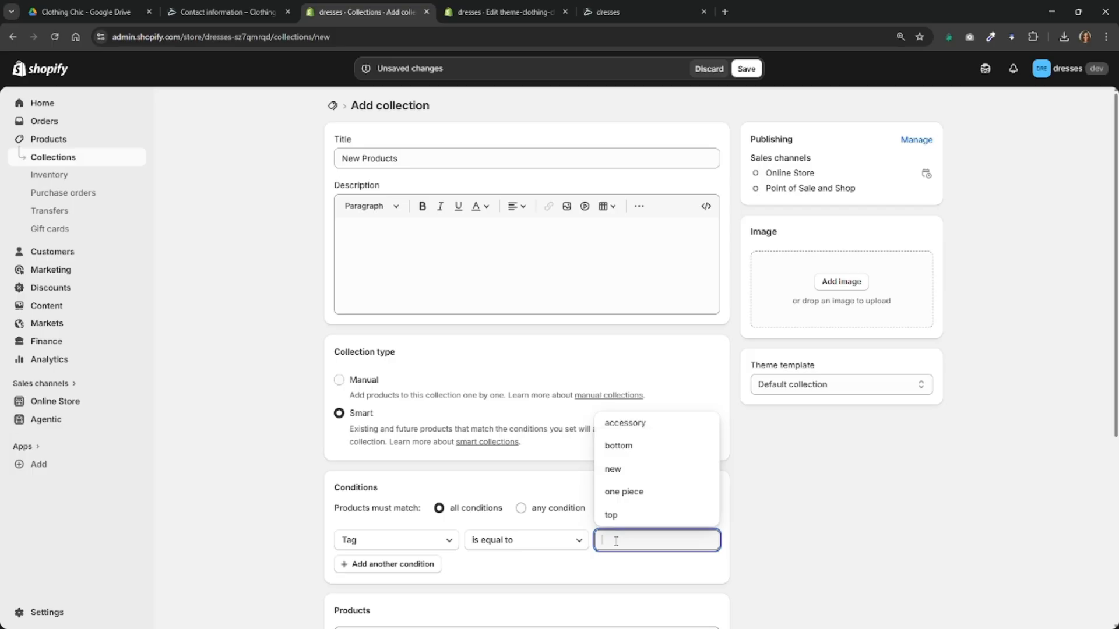
left_click(613, 470)
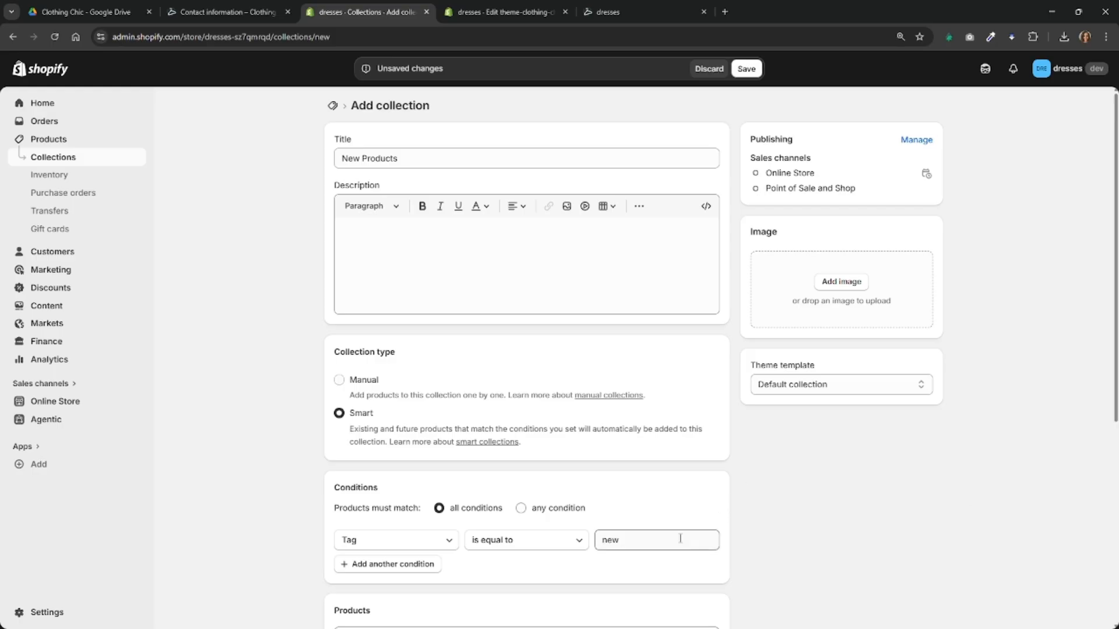
left_click(643, 548)
key("BackSpace")
key("BackSpace")
key("BackSpace")
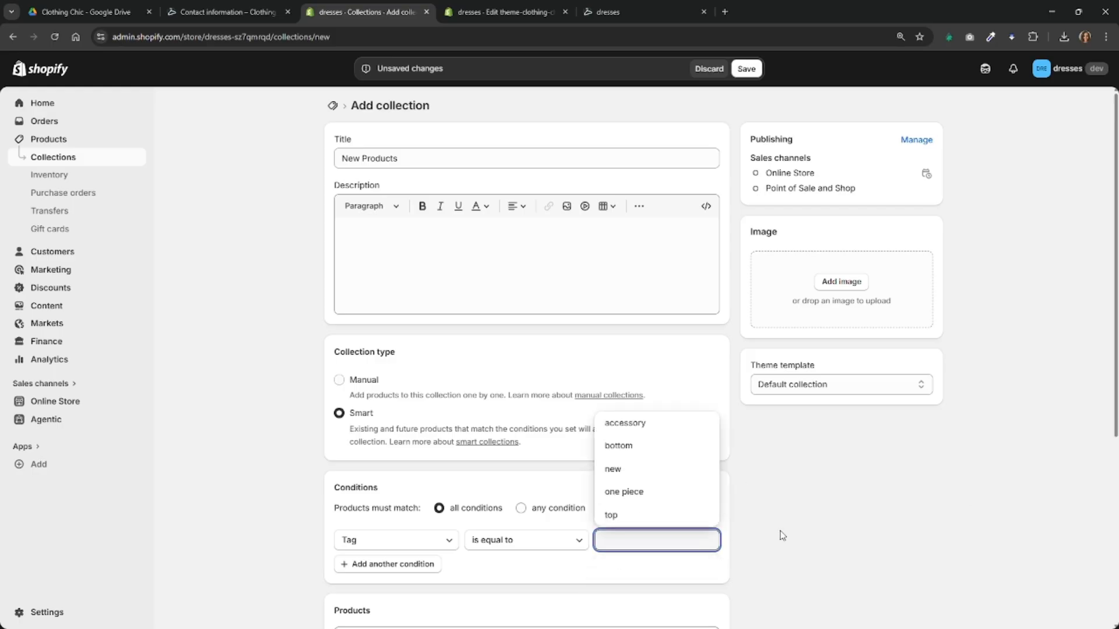
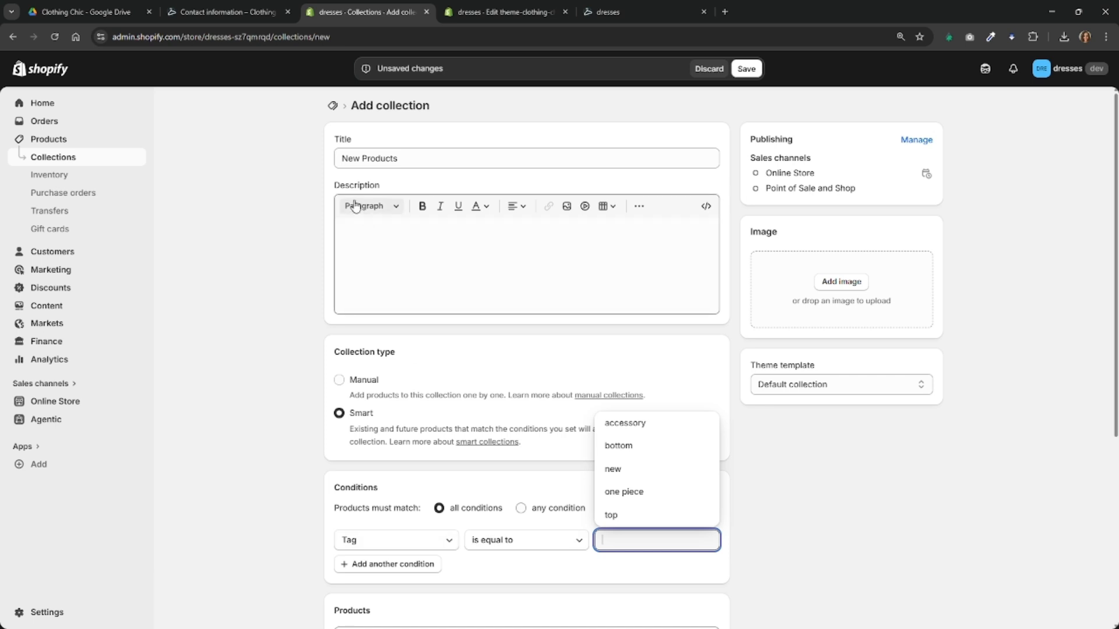
left_click(628, 478)
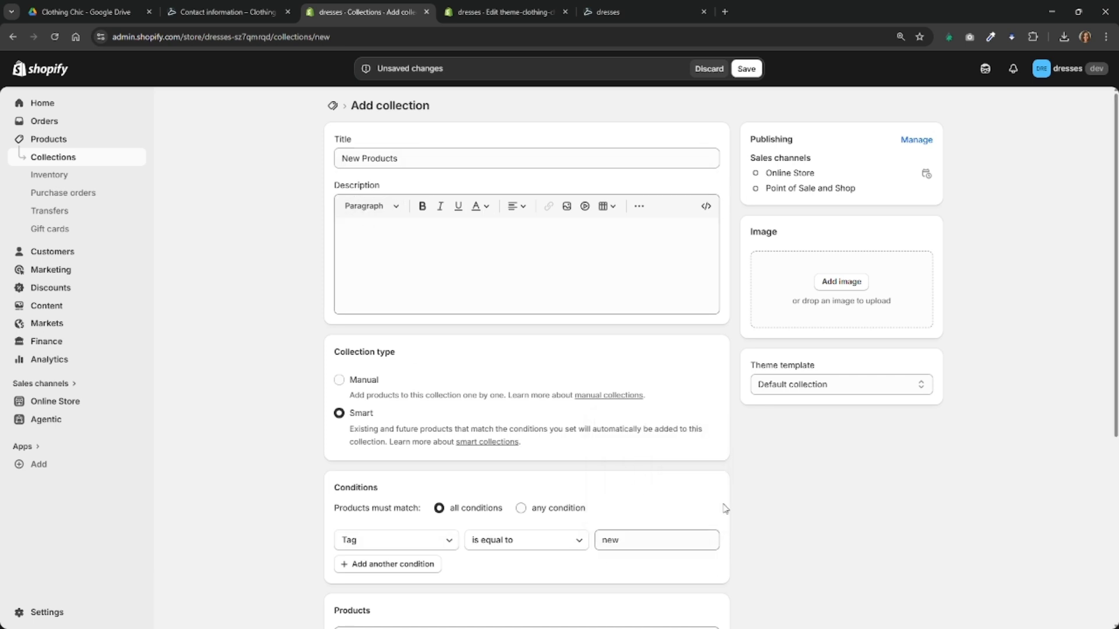
left_click(746, 70)
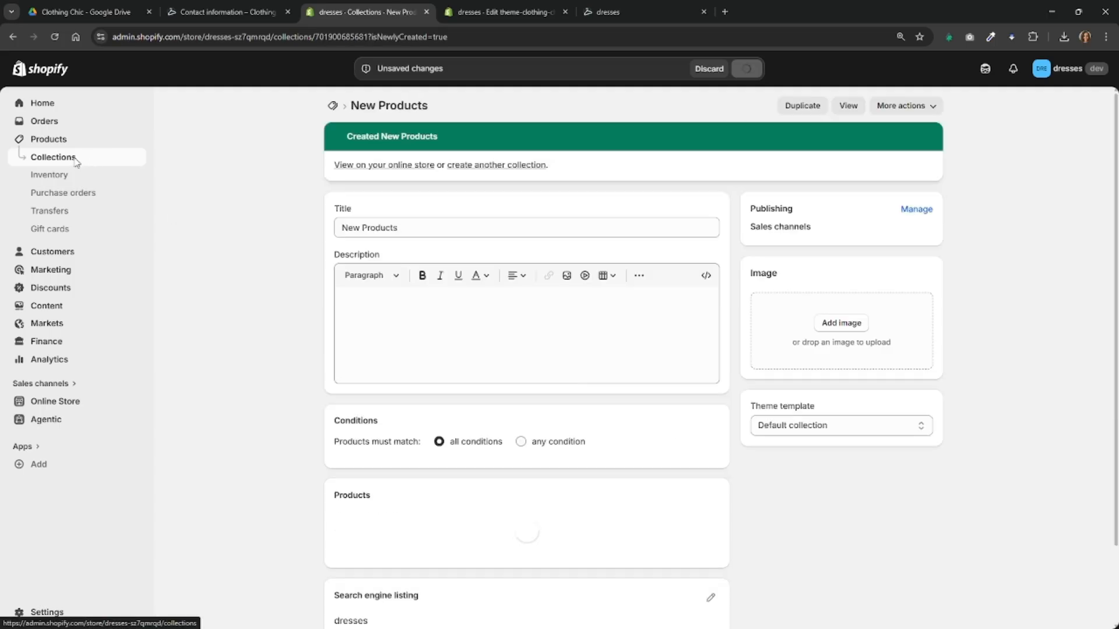
left_click(76, 159)
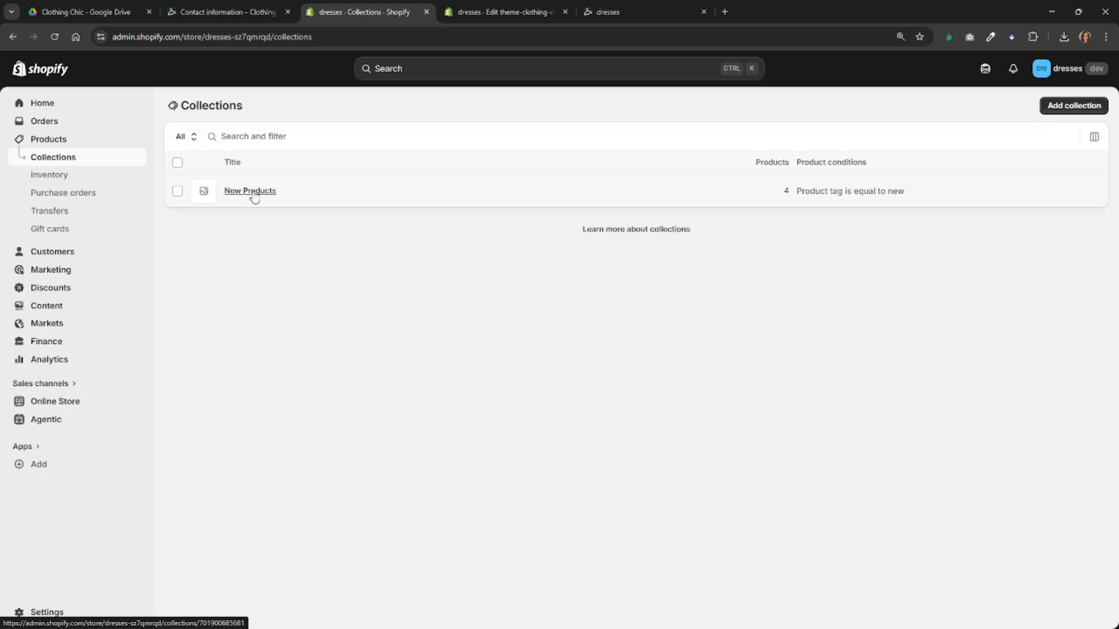
Start a new collection titled Tops and make it a smart collection.
left_click(1070, 106)
left_click(499, 158)
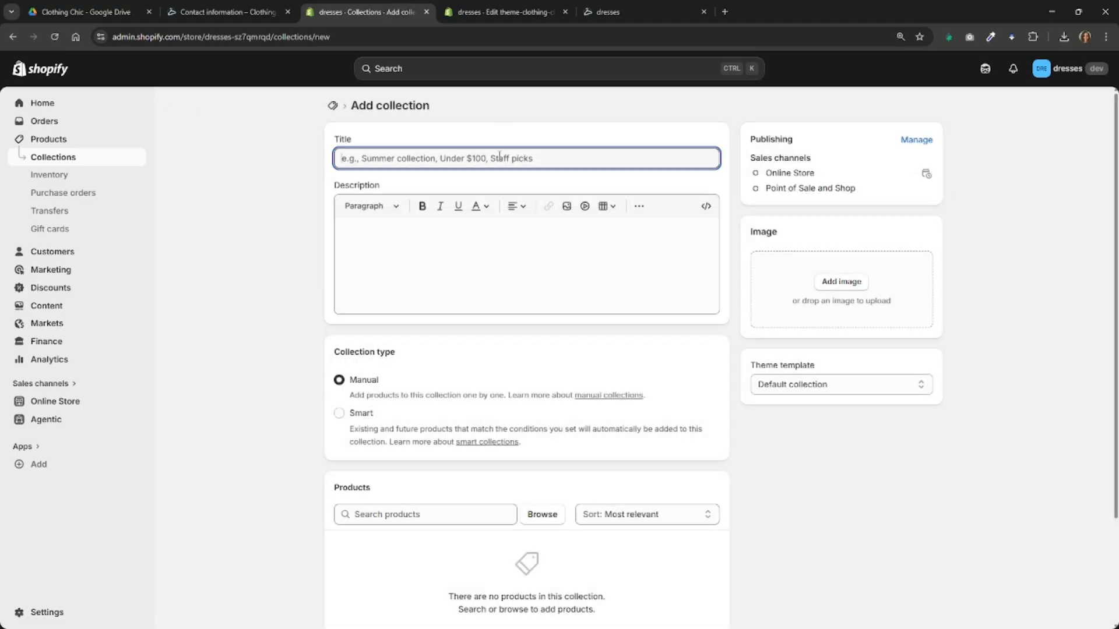
type("Tops")
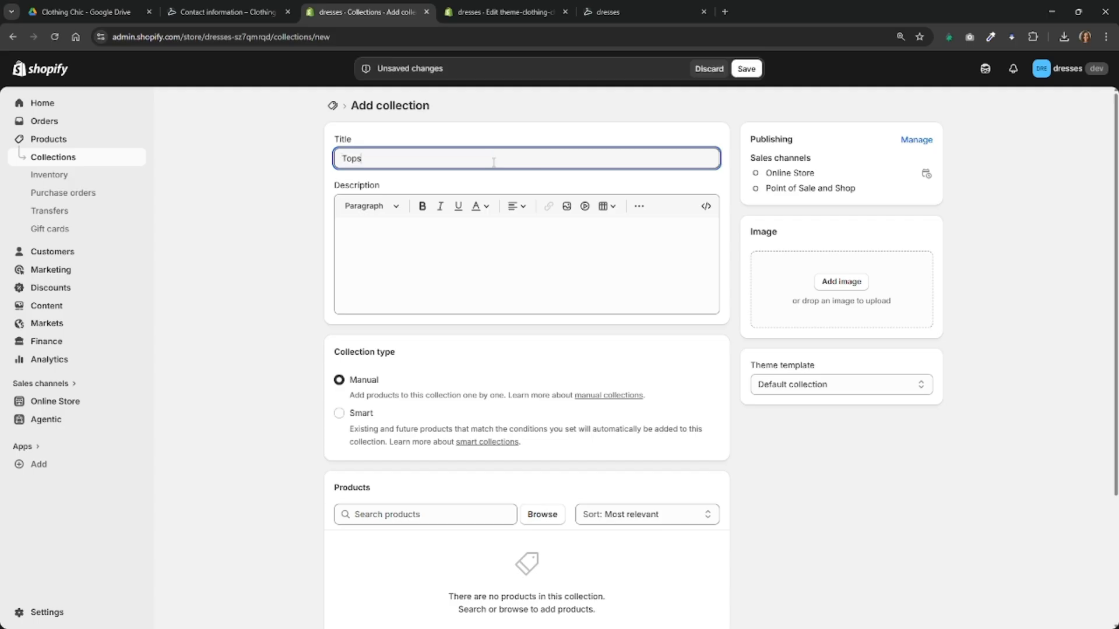
left_click(339, 413)
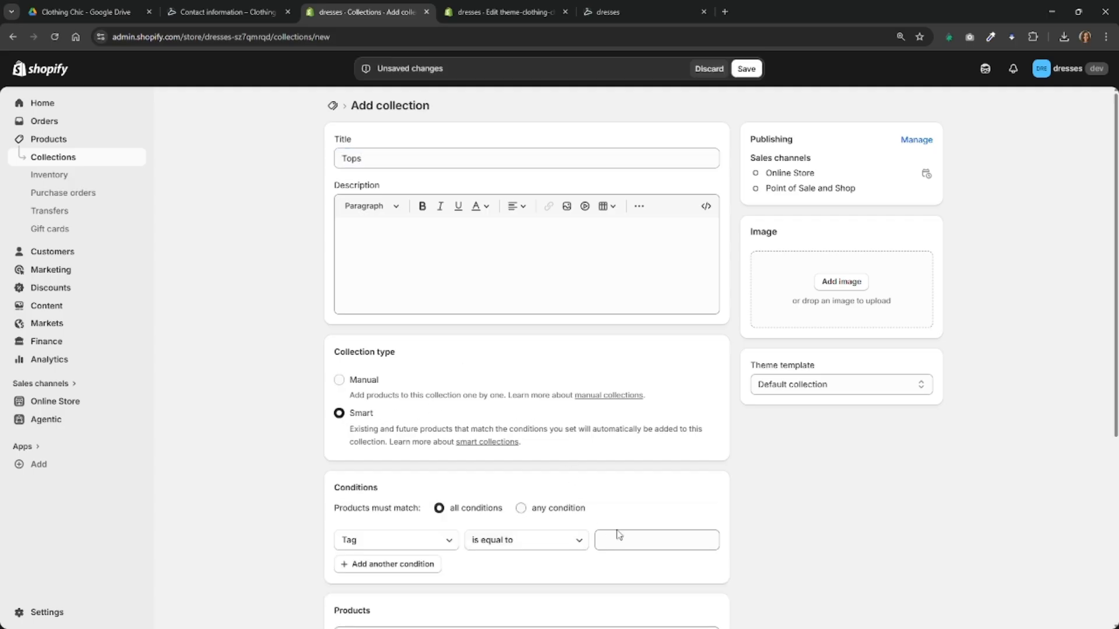
Set the Tops condition to tag is equal to top, save the collection and return to the collections list.
left_click(635, 539)
left_click(618, 516)
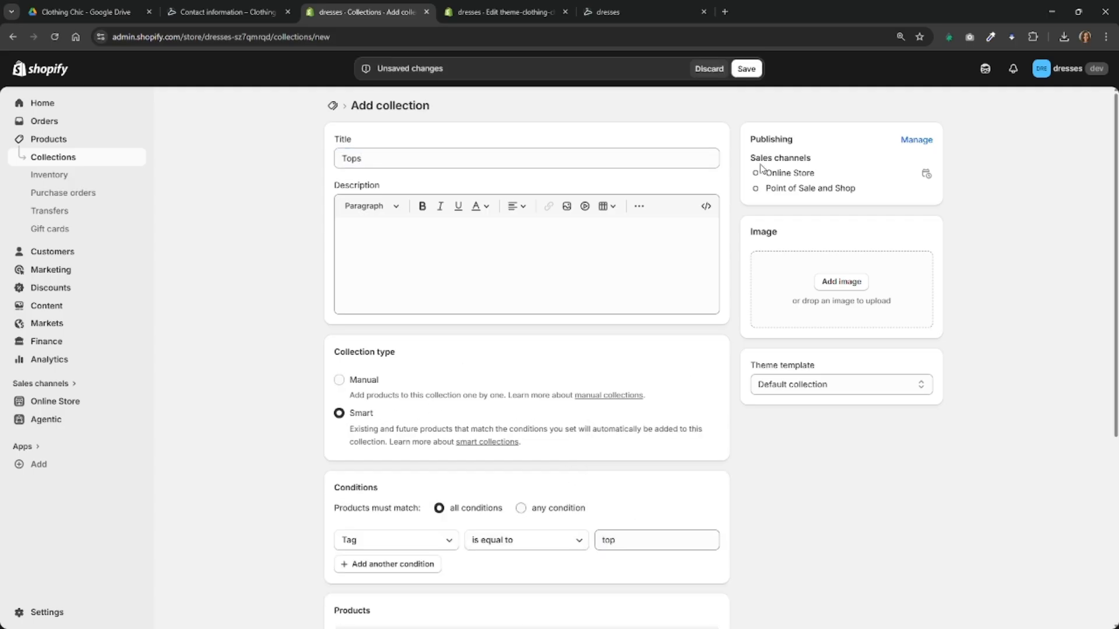
scroll(676, 279, "down", 5)
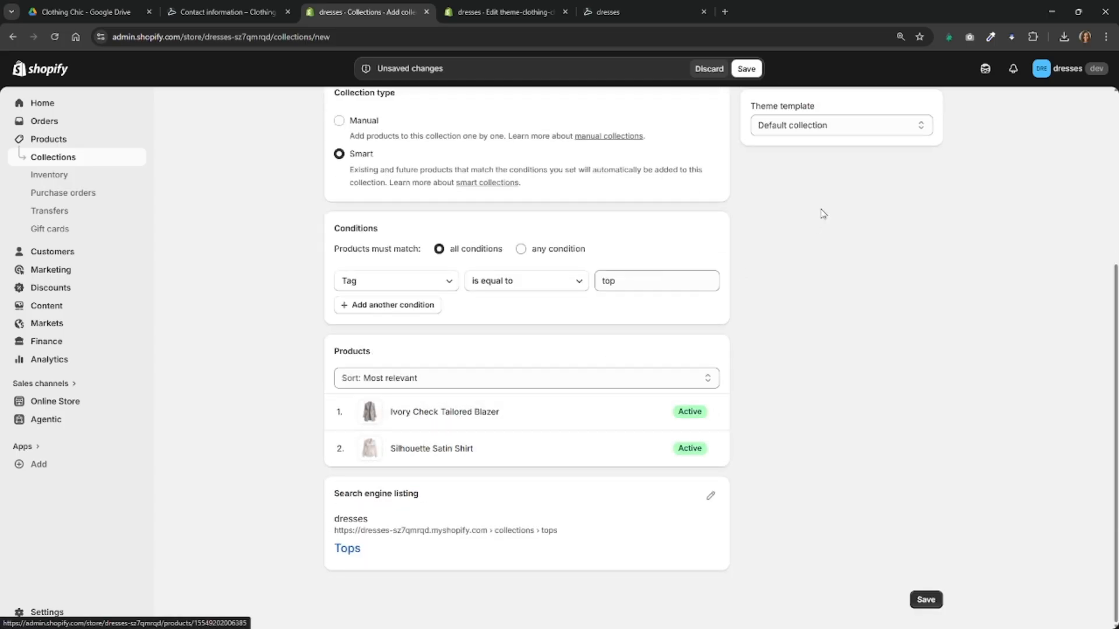
left_click(746, 69)
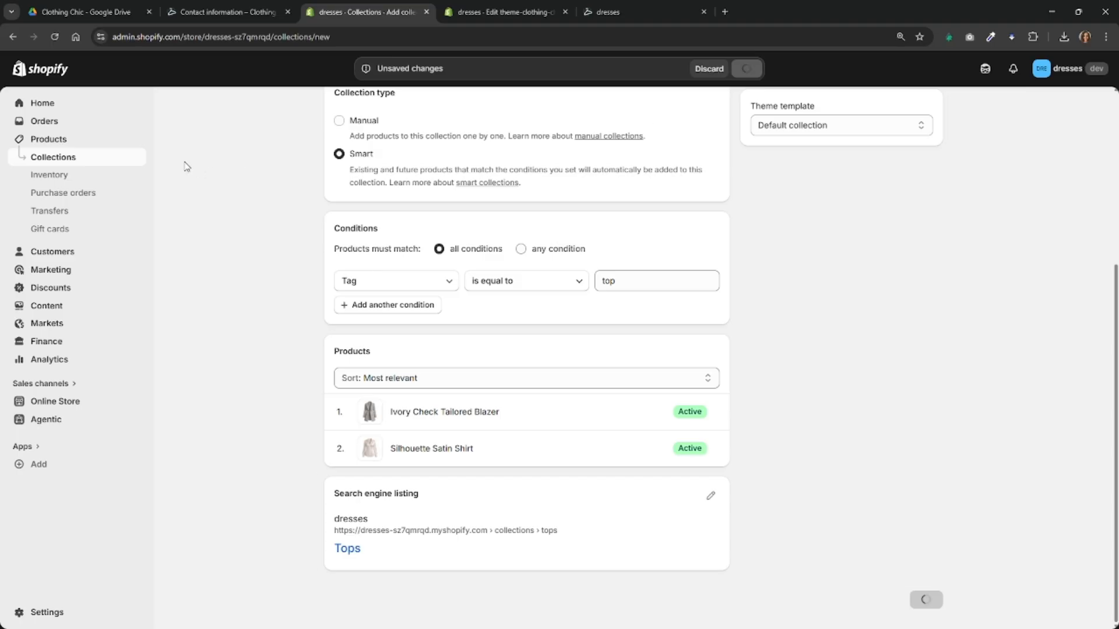
left_click(72, 156)
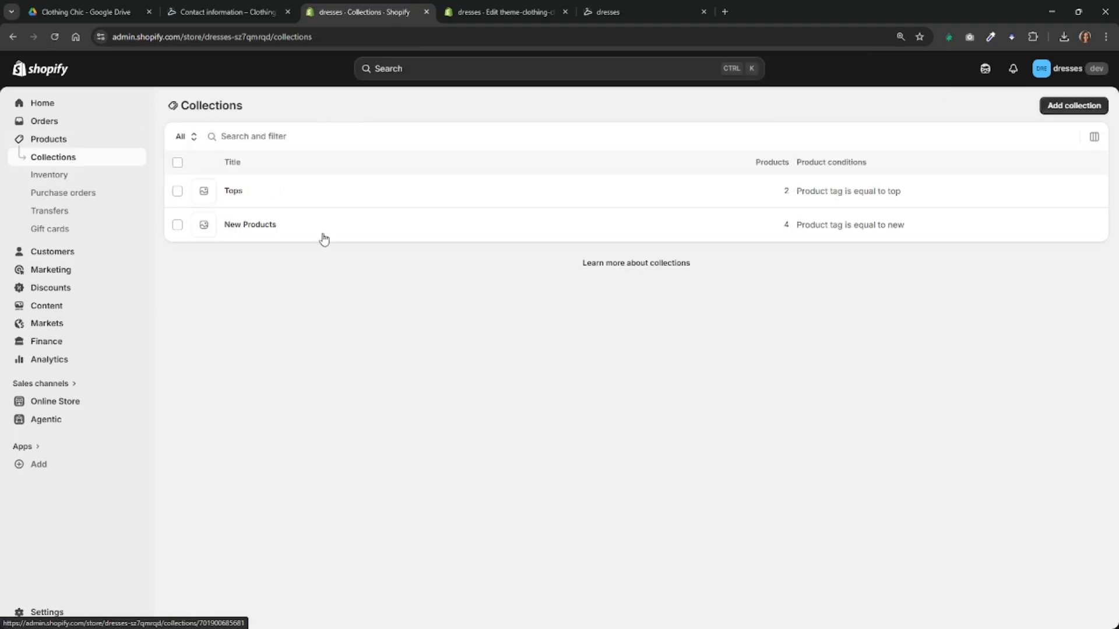
Start a new collection titled Bottoms and make it a smart collection.
left_click(1065, 106)
left_click(444, 159)
type("Bottoms")
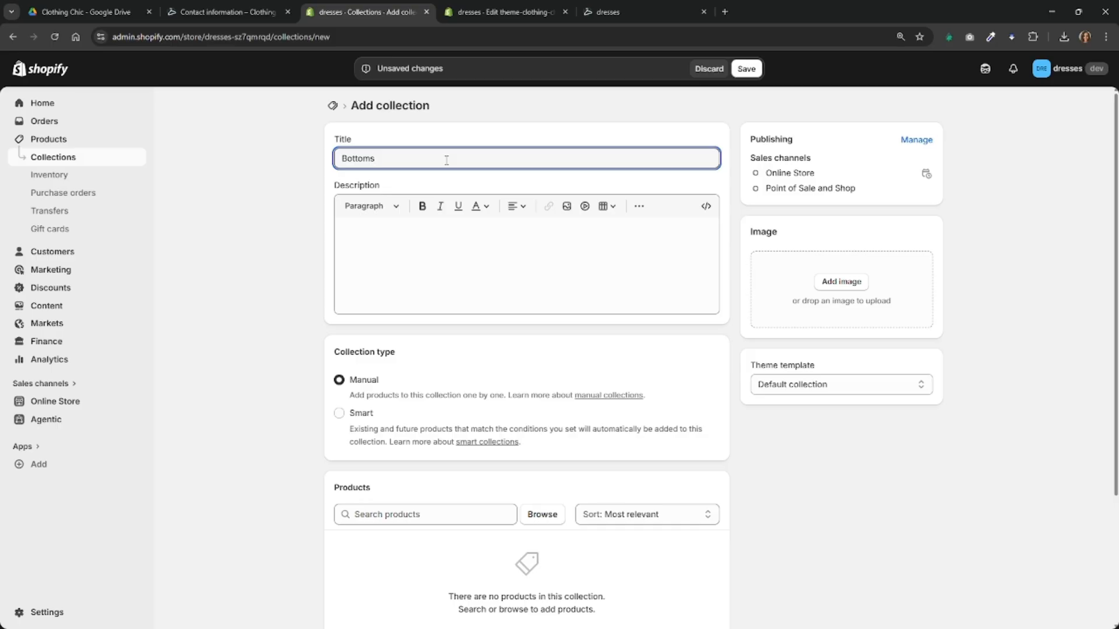
double_click(350, 155)
left_click(249, 251)
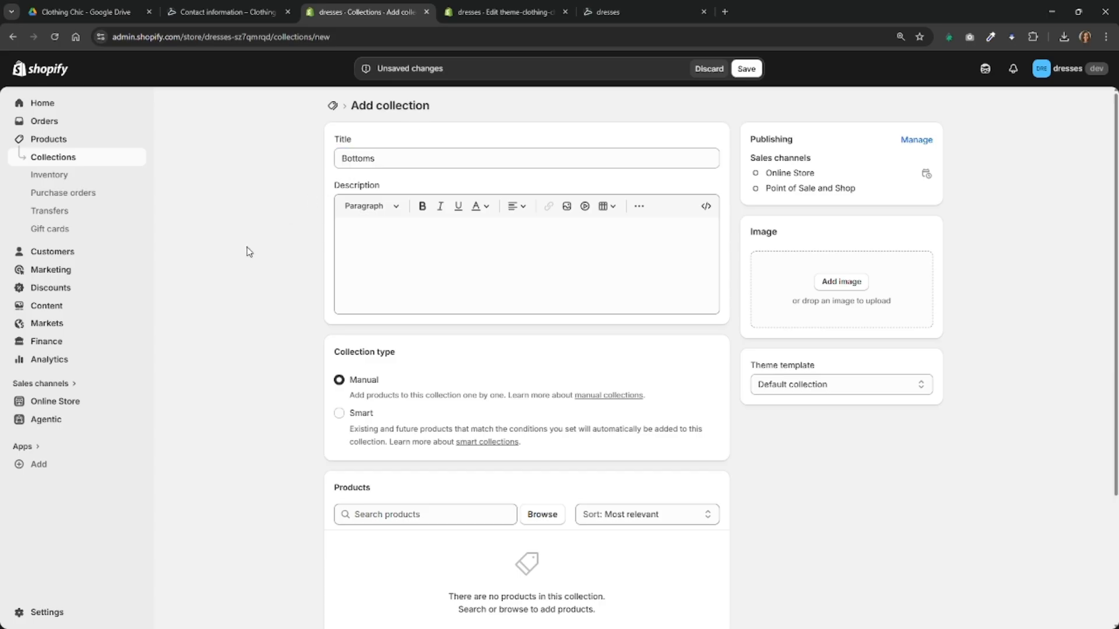
left_click(339, 413)
Set the Bottoms condition to tag is equal to bottom, save the collection and return to the collections list.
left_click(640, 538)
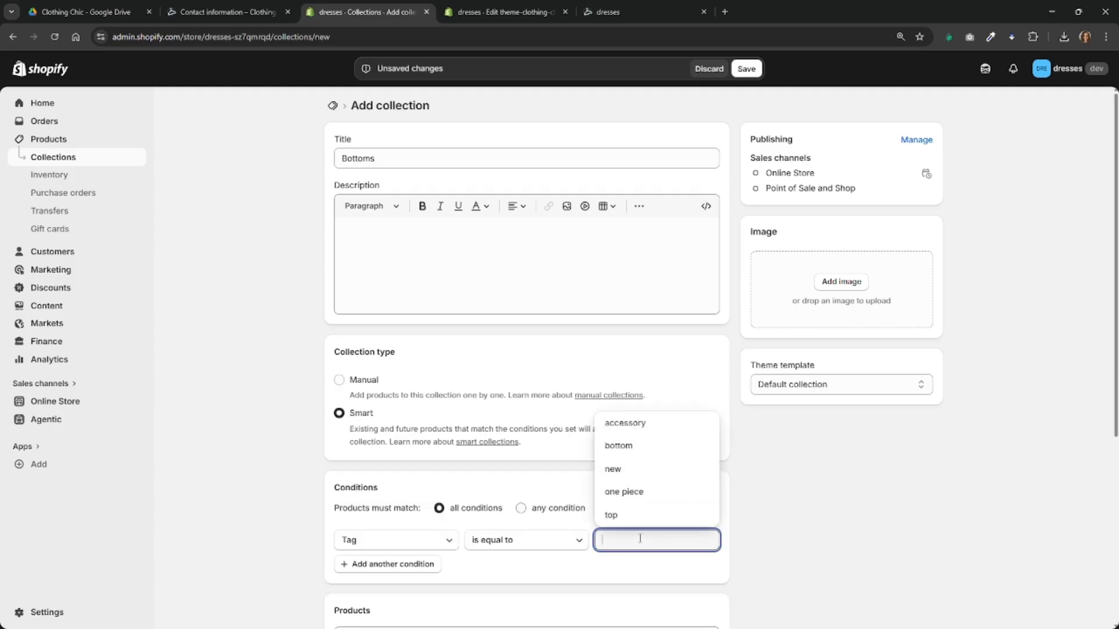
left_click(643, 452)
left_click(745, 69)
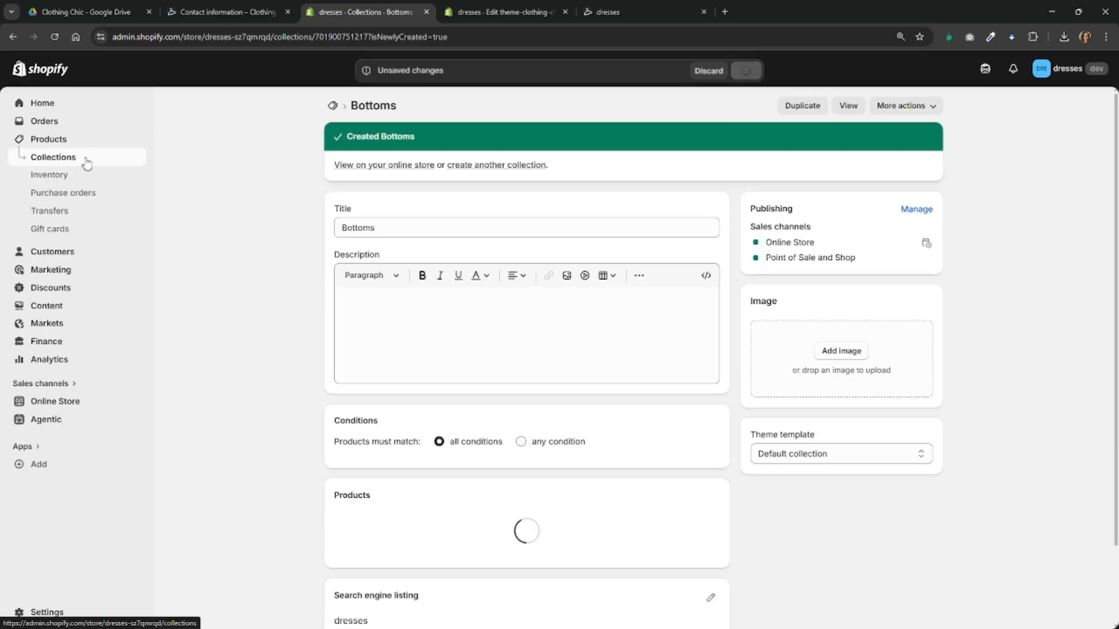
left_click(84, 157)
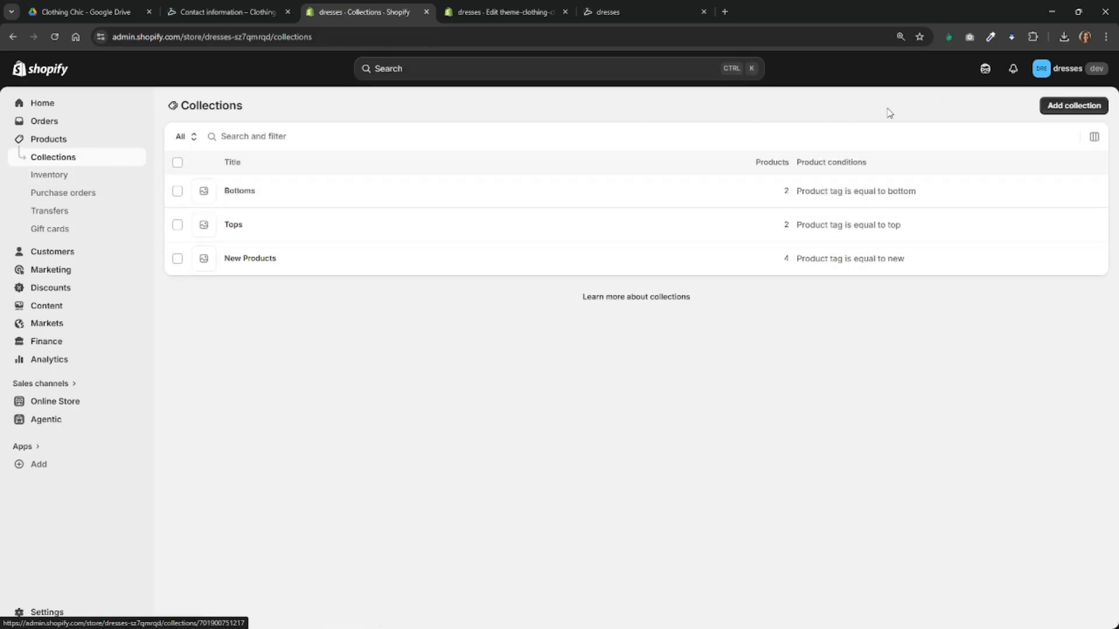
Start a new collection titled One Pieces and make it a smart collection.
left_click(1074, 107)
left_click(522, 157)
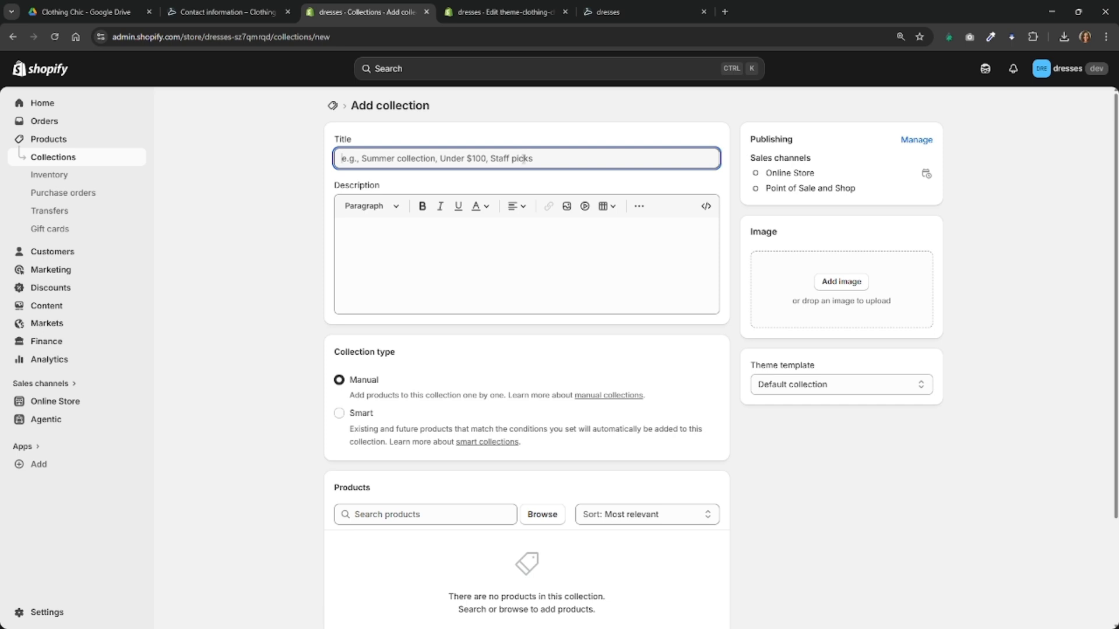
type("One Pieces")
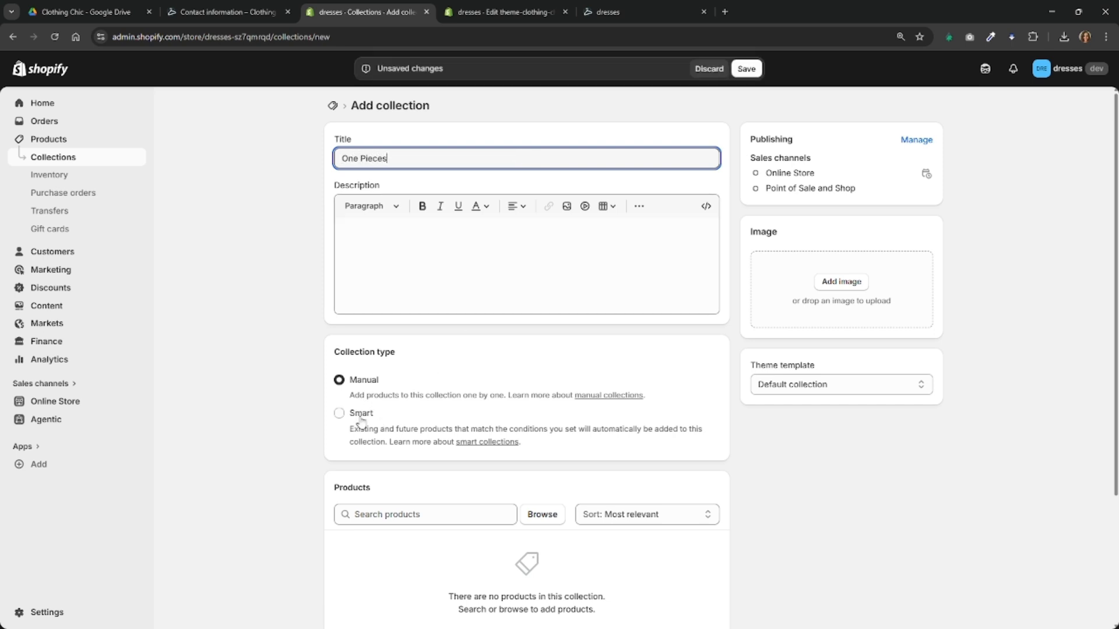
left_click(361, 415)
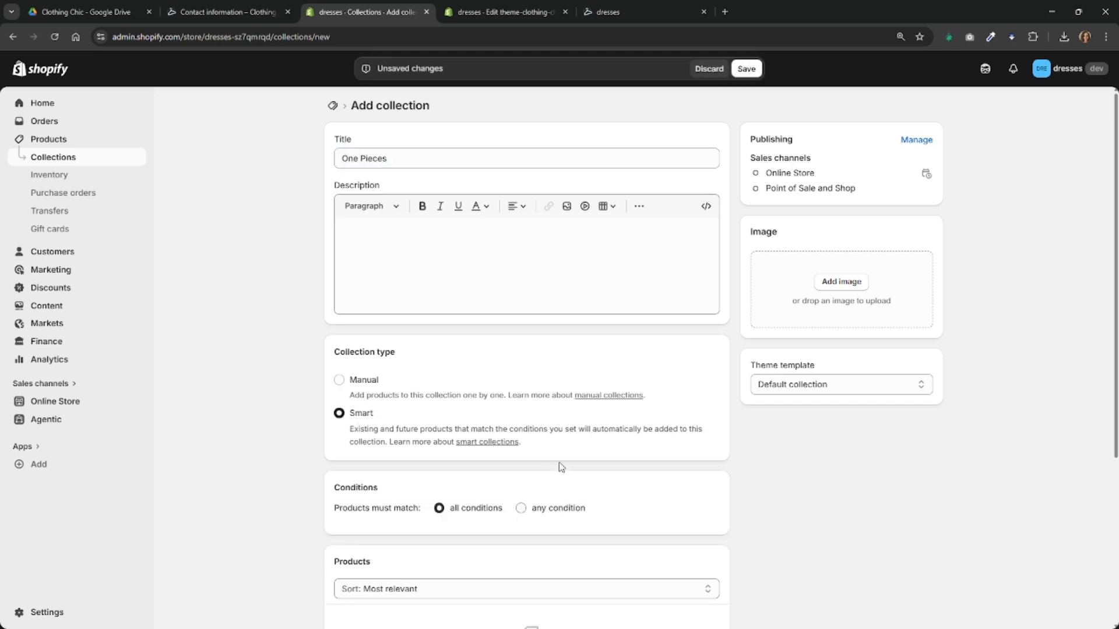
Set the One Pieces condition to tag is equal to one piece, save the collection and return to the collections list.
left_click(630, 540)
left_click(629, 493)
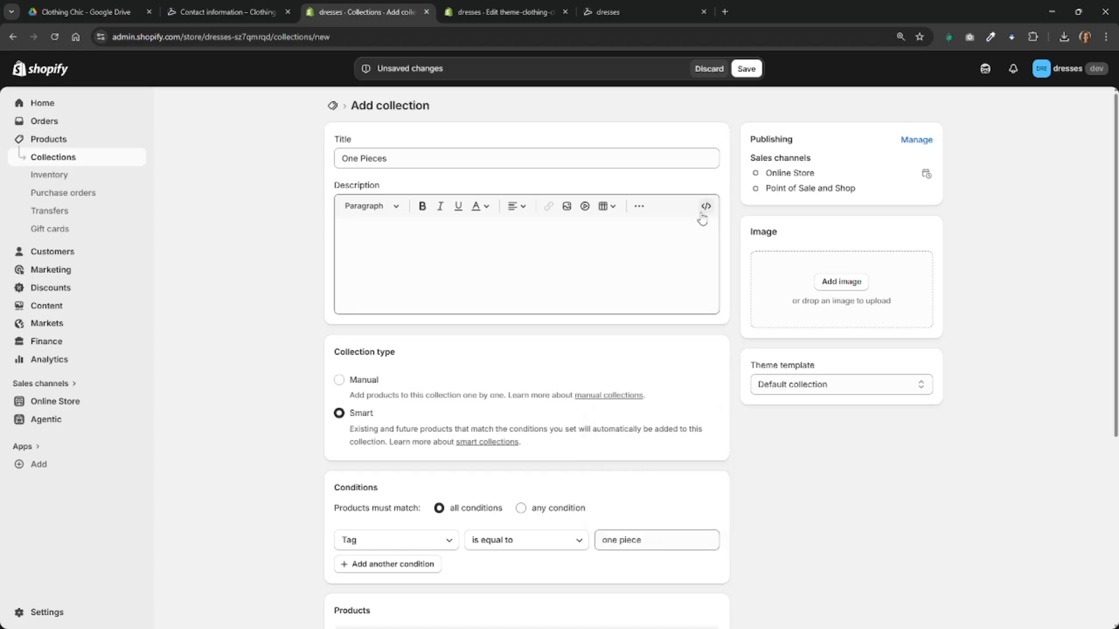
left_click(746, 68)
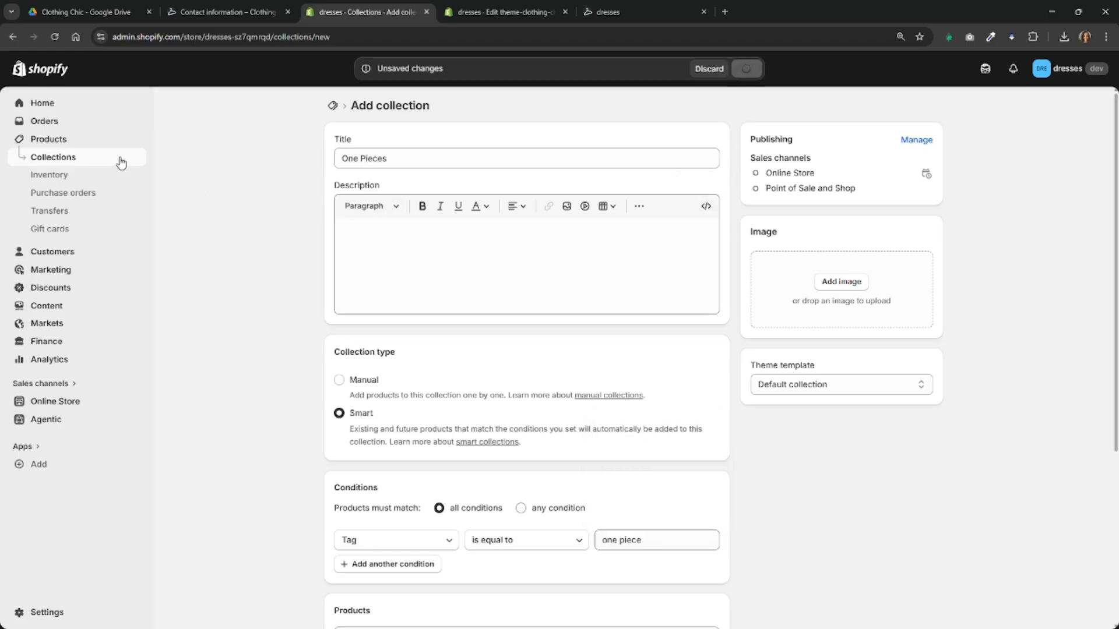
left_click(86, 164)
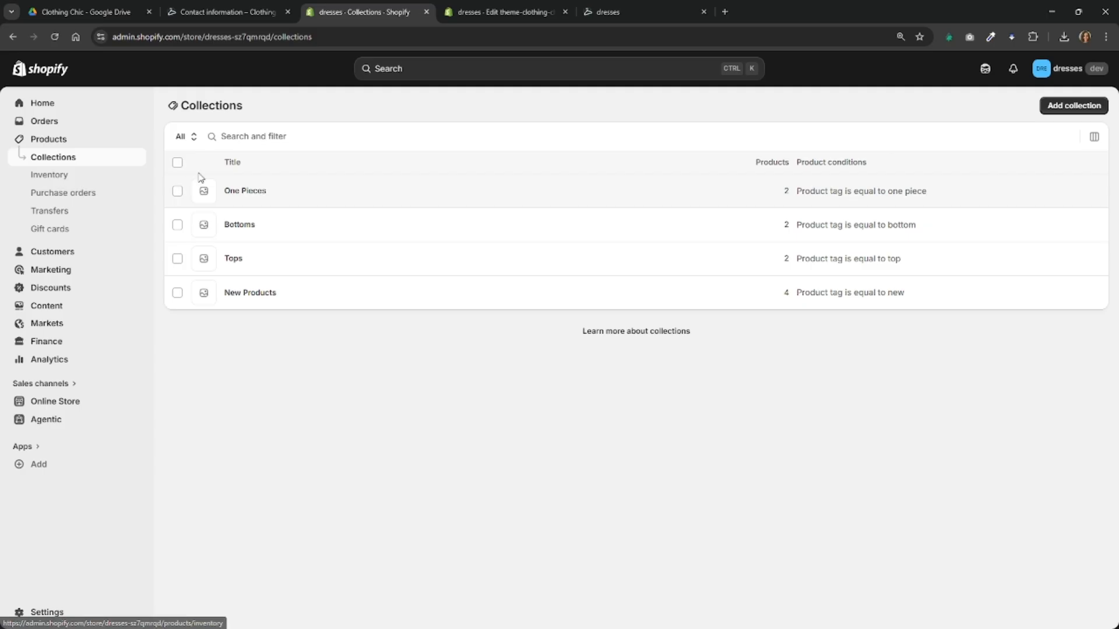
Start a new collection titled Accessories and make it a smart collection.
left_click(1070, 105)
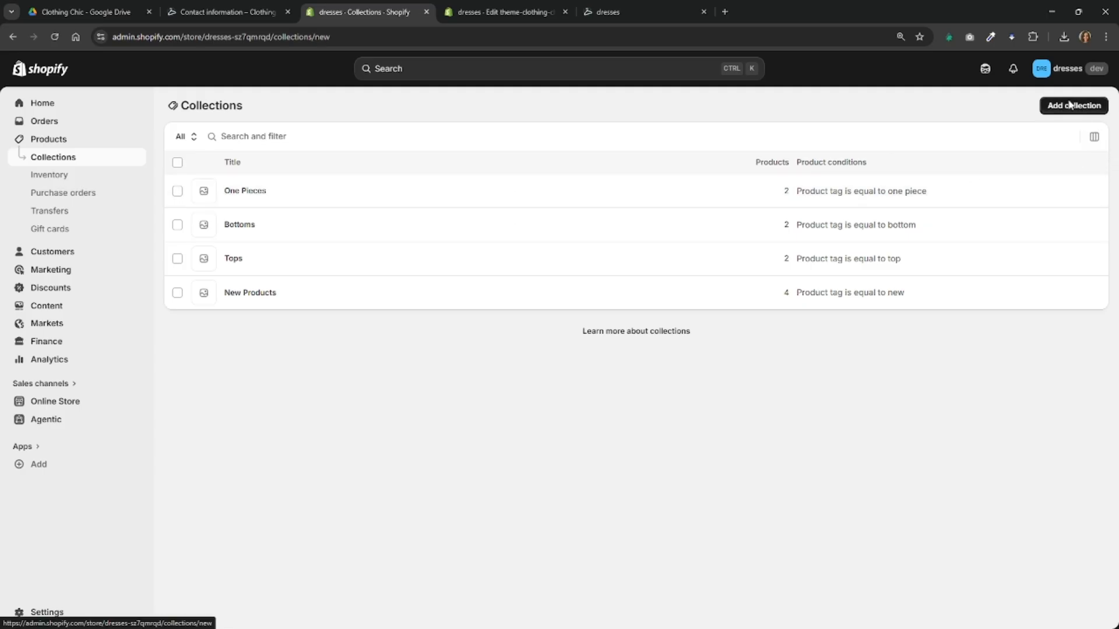
left_click(602, 154)
type("Accessories")
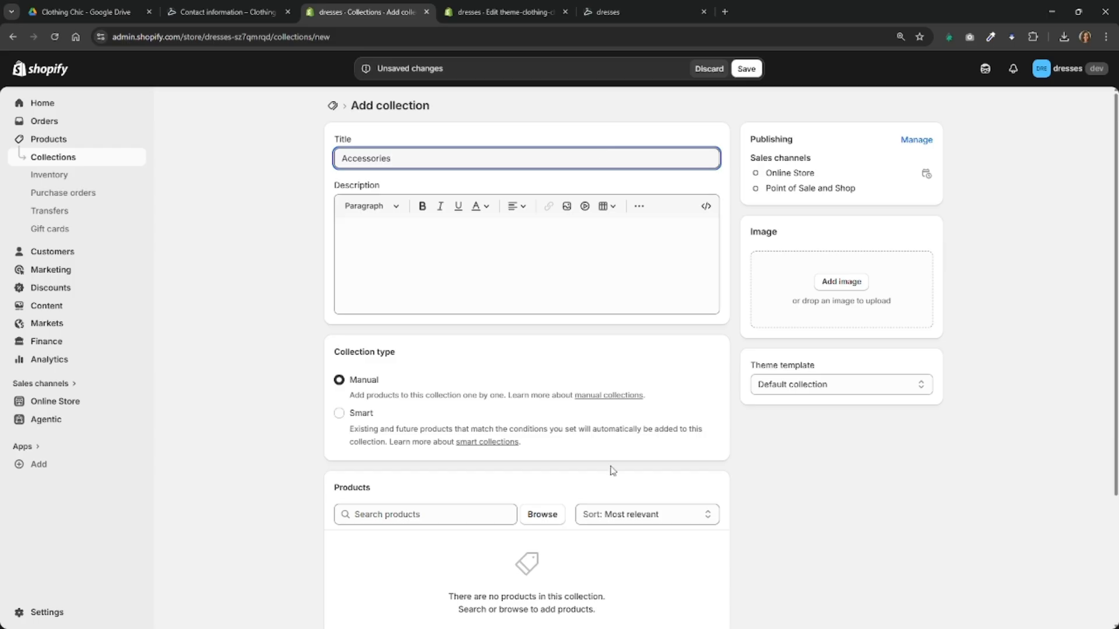
left_click(361, 415)
Set the Accessories condition to tag is equal to accessory, save the collection and return to the collections list.
left_click(635, 539)
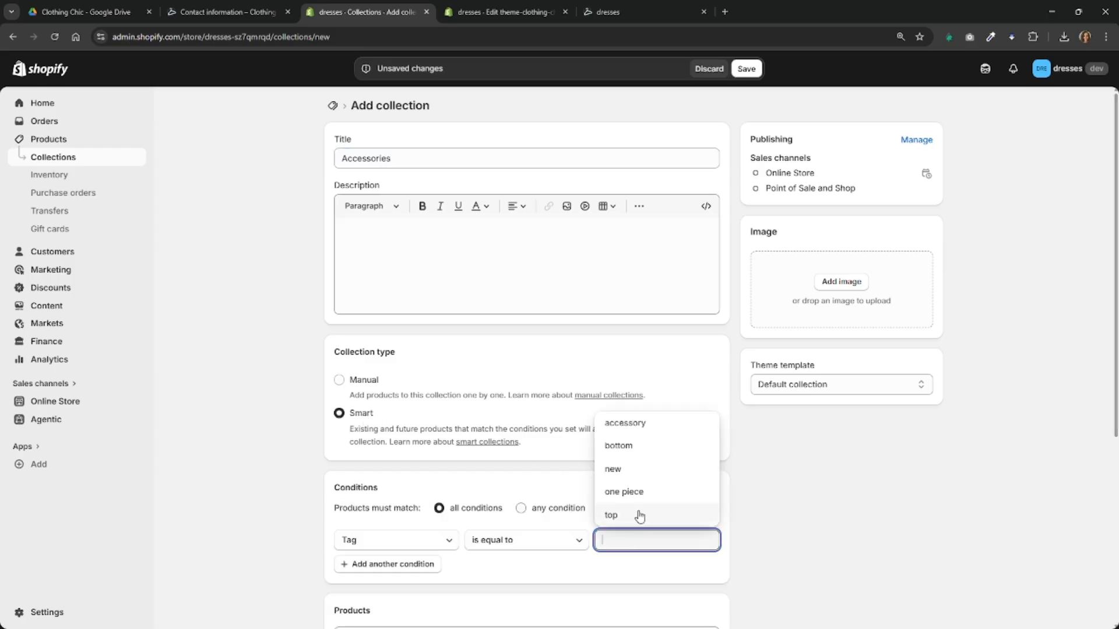
left_click(646, 429)
left_click(746, 68)
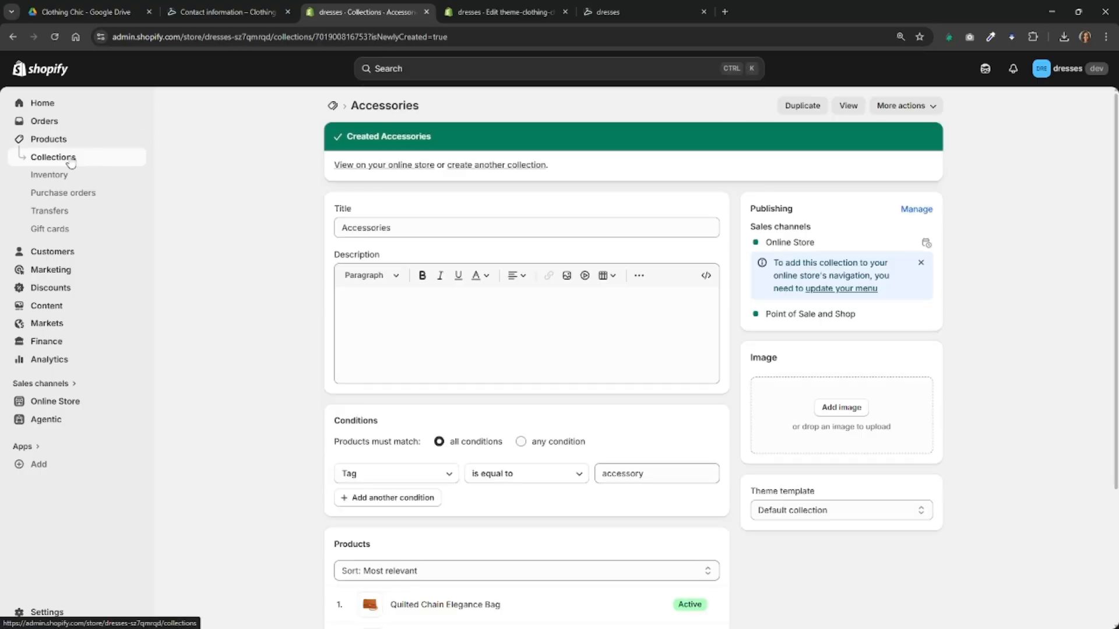
left_click(151, 169)
Start a new collection titled All Products and make it a smart collection.
left_click(1074, 106)
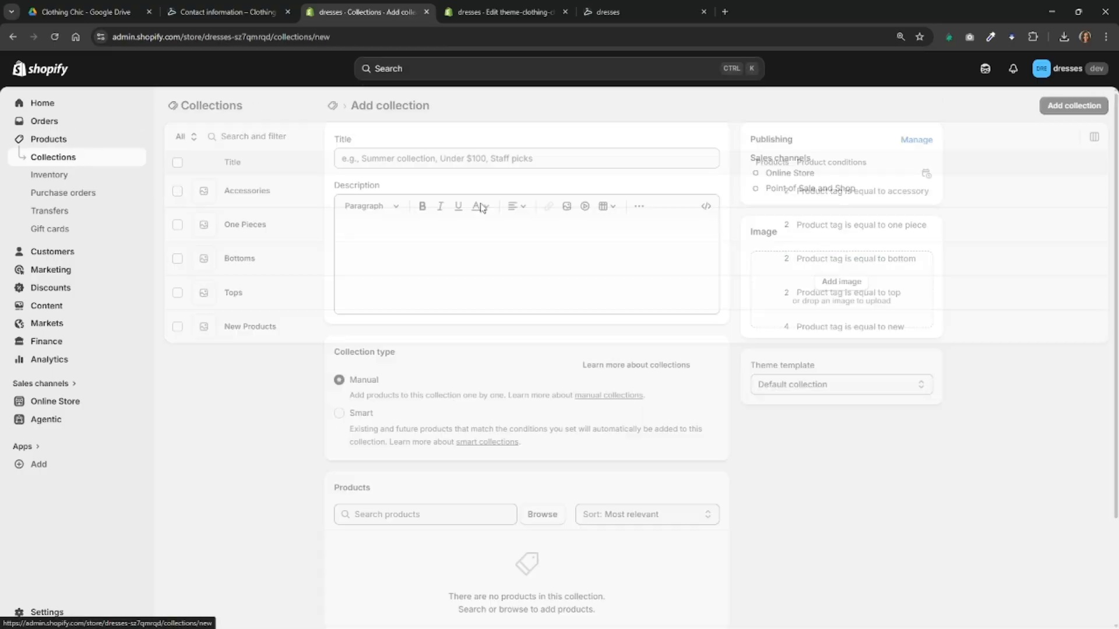
left_click(438, 162)
type("All Products")
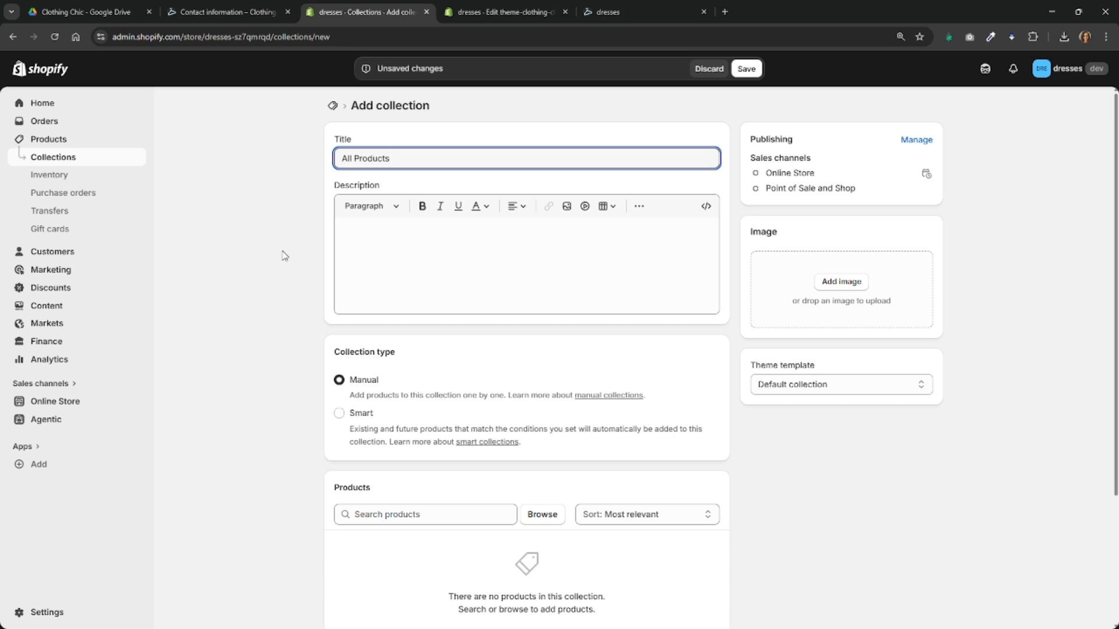
left_click(296, 283)
left_click(340, 414)
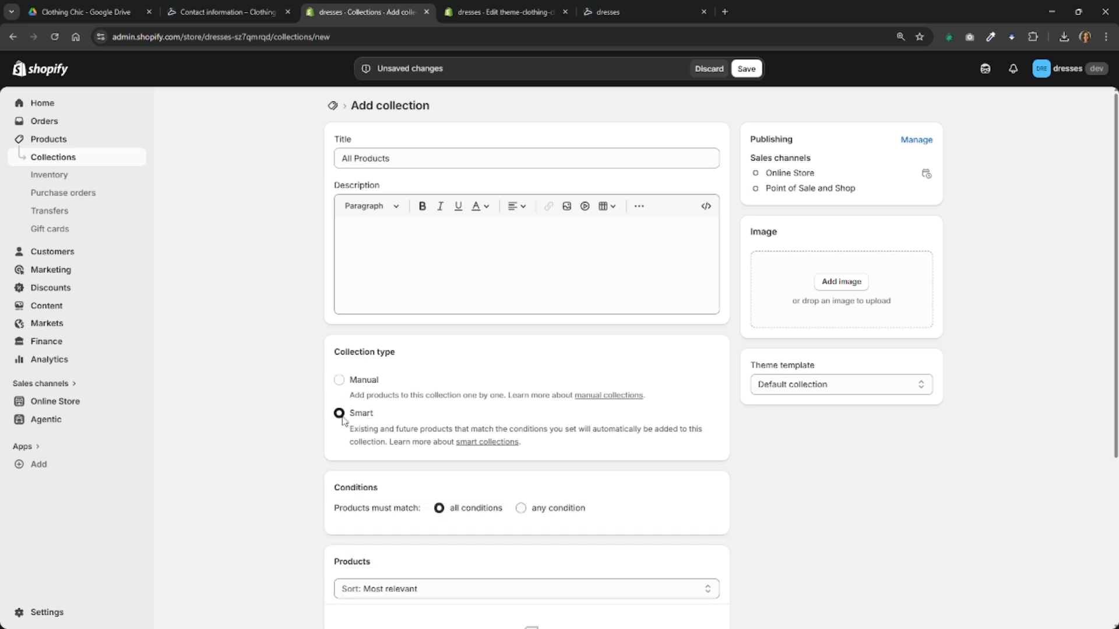
Set the All Products condition to price is greater than $0.01, save the collection and return to the collections list.
scroll(393, 457, "down", 3)
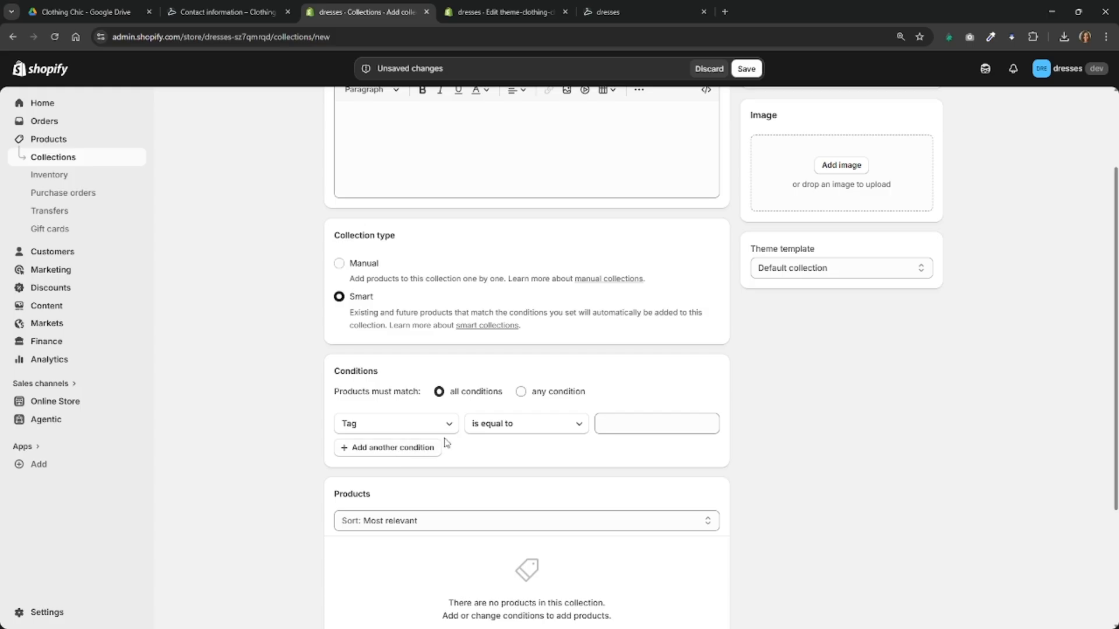
left_click(434, 436)
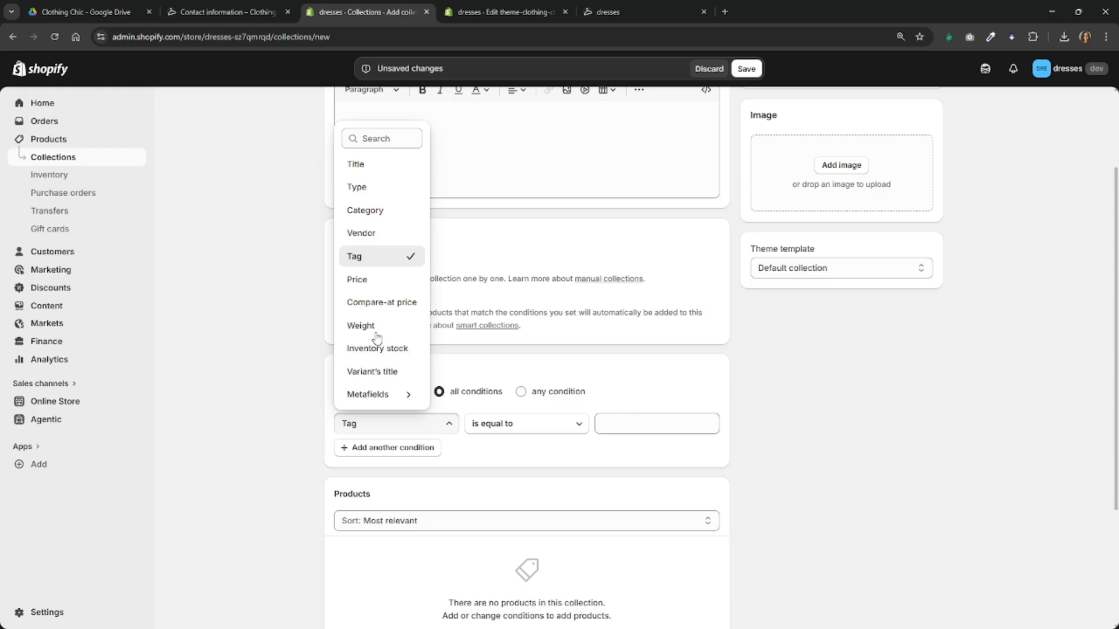
left_click(388, 288)
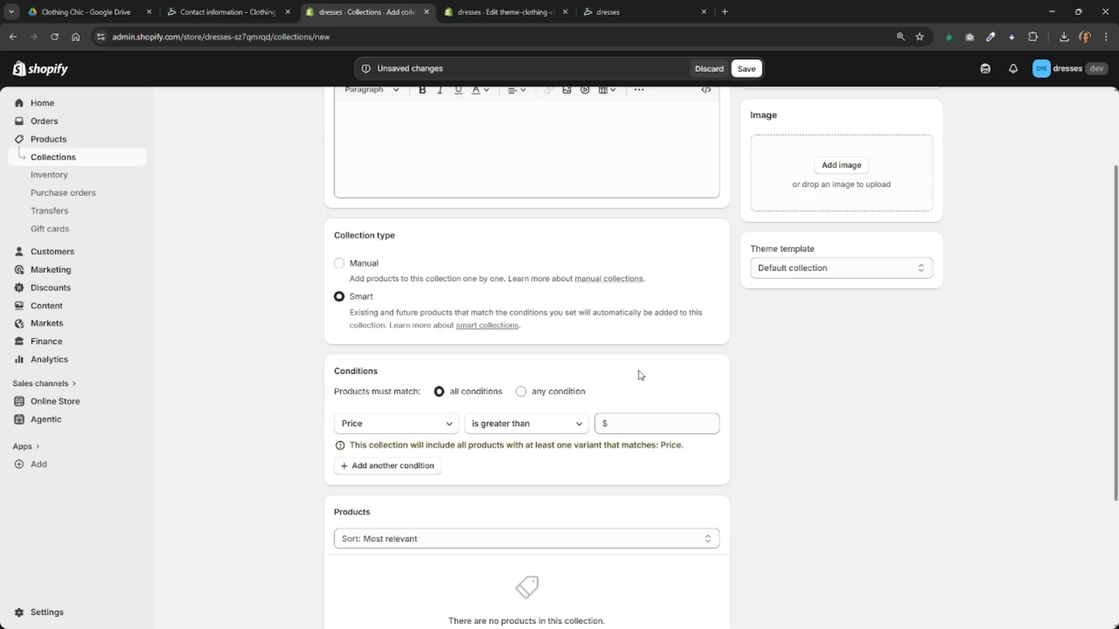
left_click(644, 426)
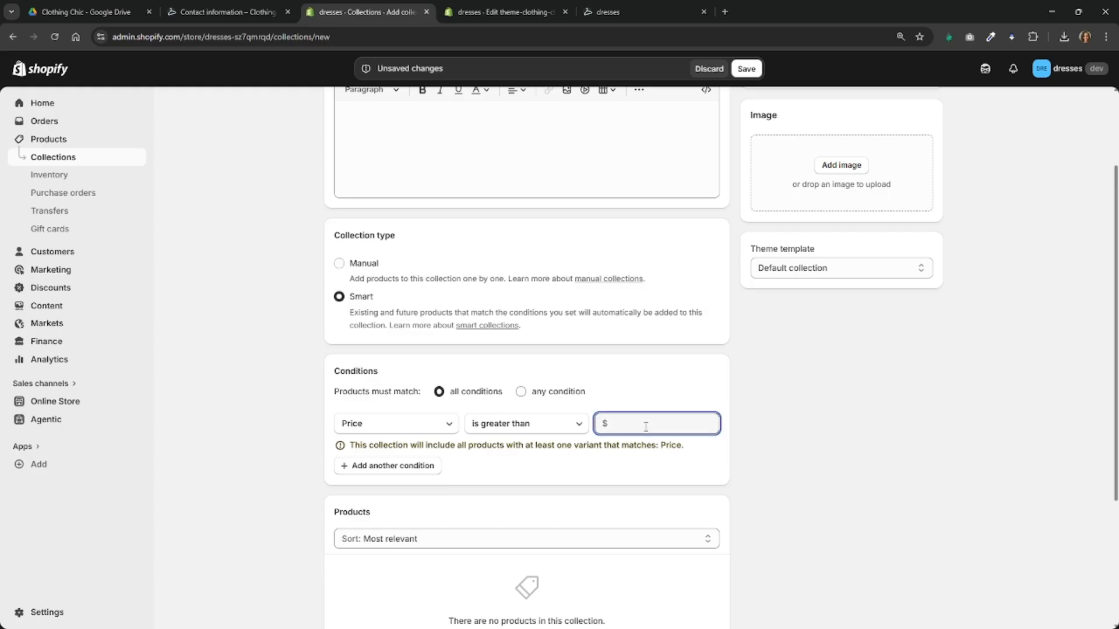
type("0.01")
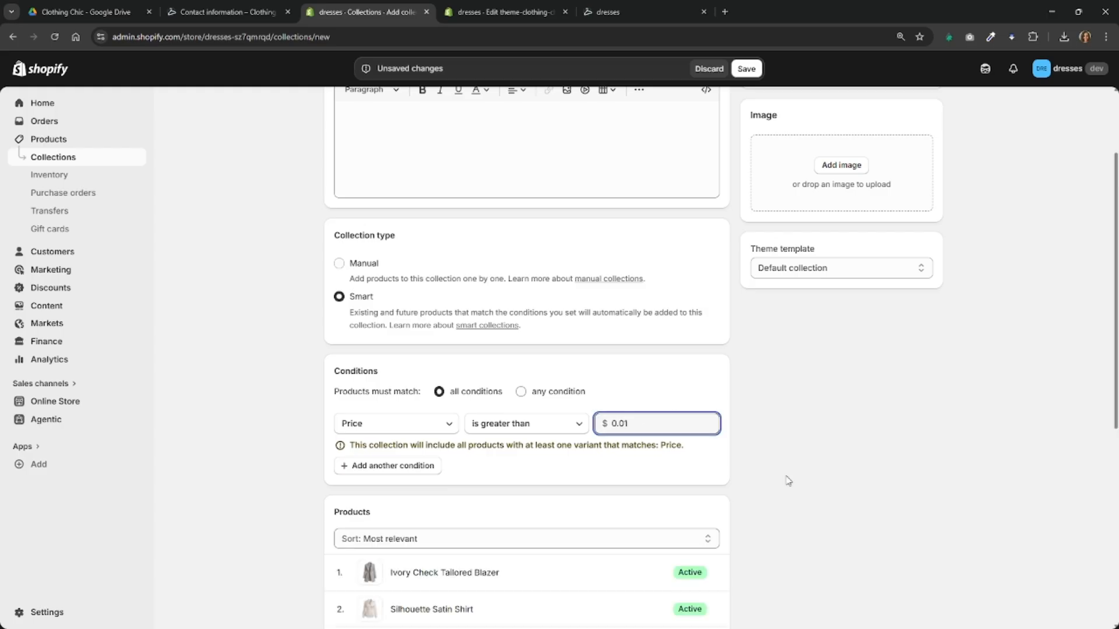
left_click(790, 480)
left_click(746, 69)
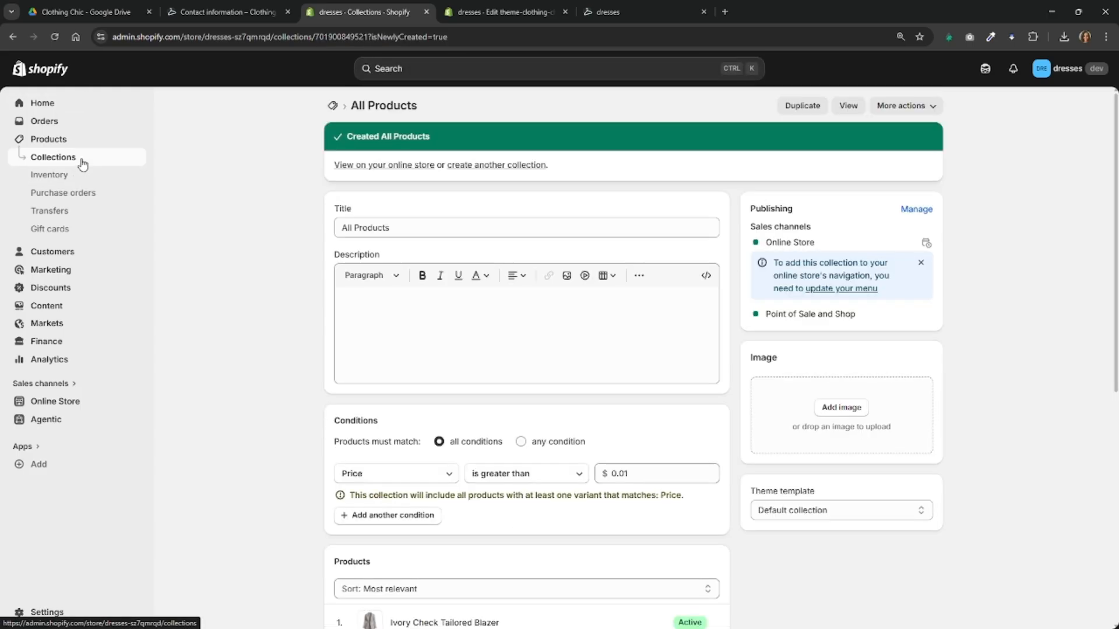
left_click(83, 165)
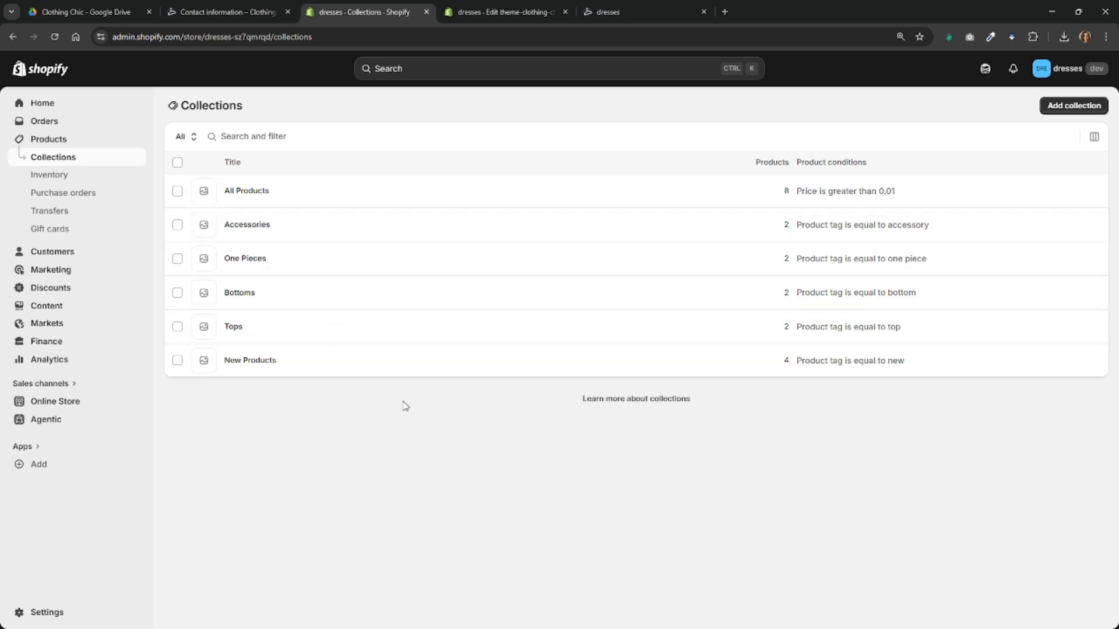
Reload the home page in the theme editor and open the collection options of the featured collection carousel below the hero.
left_click(473, 11)
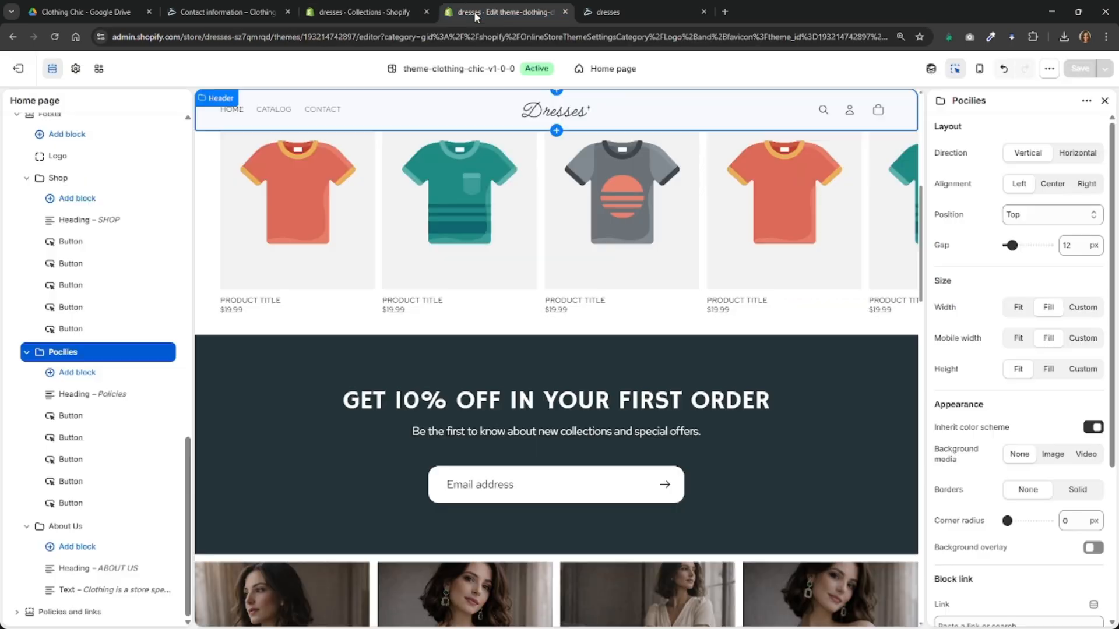
left_click(55, 36)
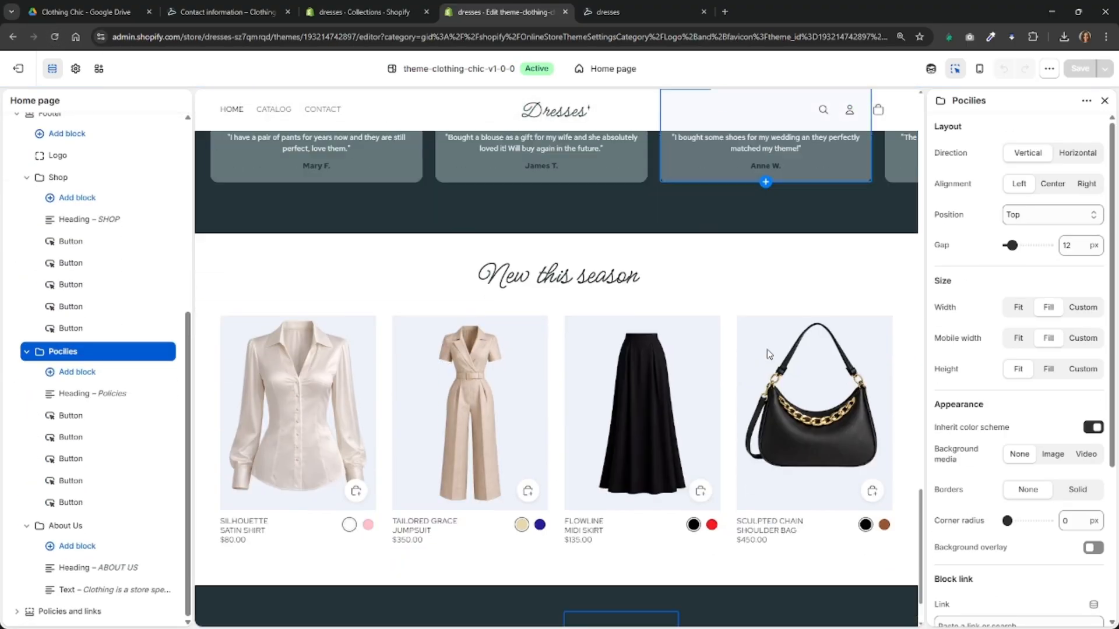
scroll(679, 402, "up", 20)
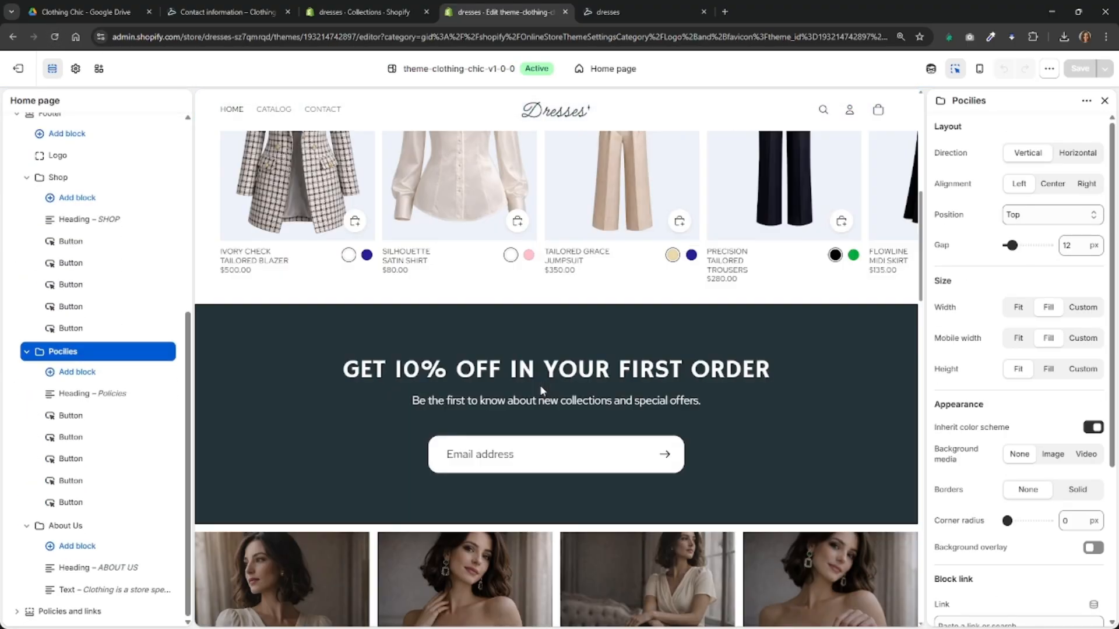
scroll(541, 396, "down", 3)
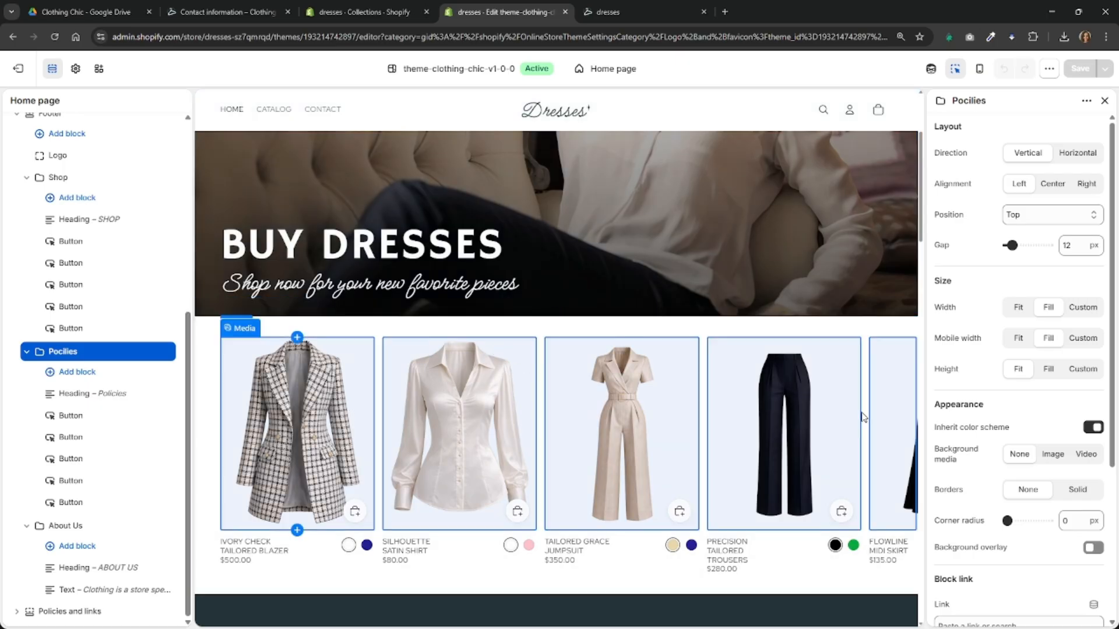
left_click(553, 331)
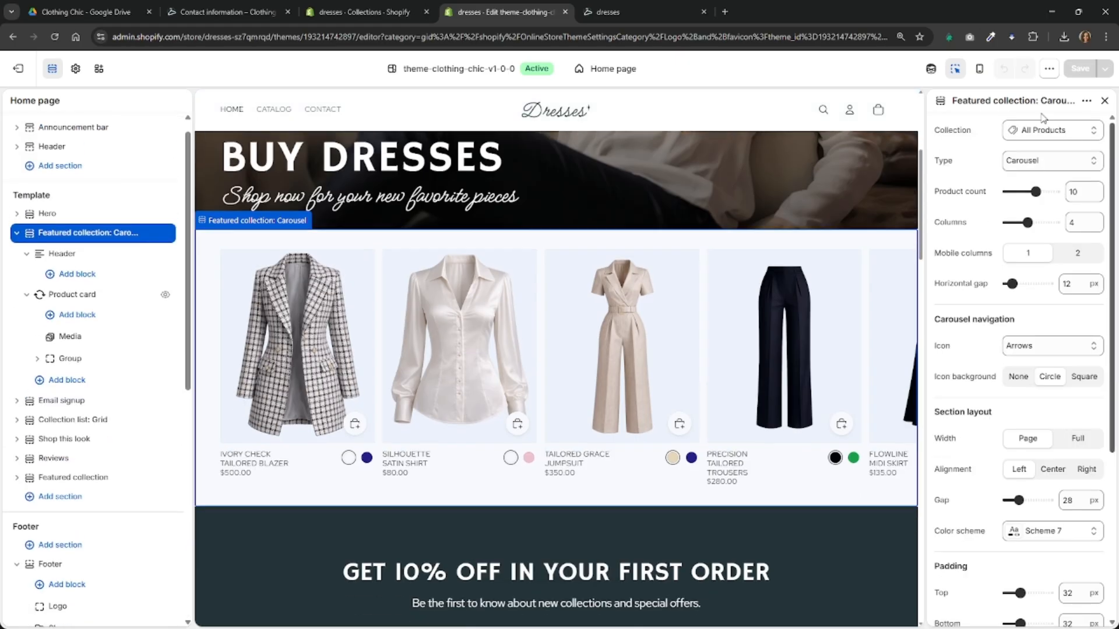
left_click(1043, 130)
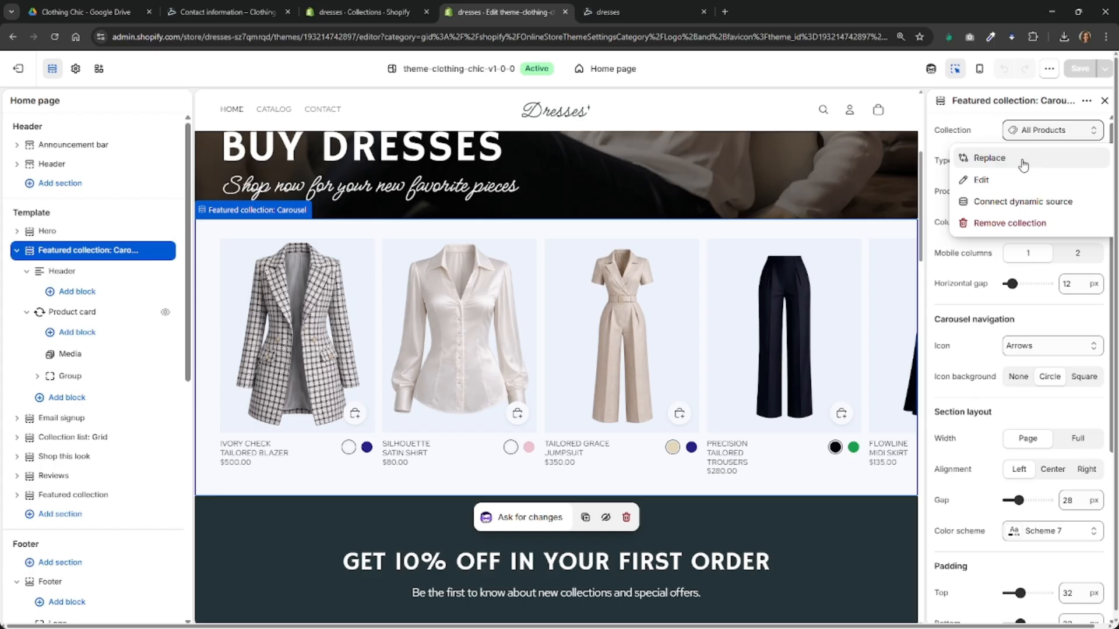
Select the Collection list: Grid section and expand the full list of collections assigned to it.
scroll(852, 227, "down", 1)
scroll(848, 225, "down", 8)
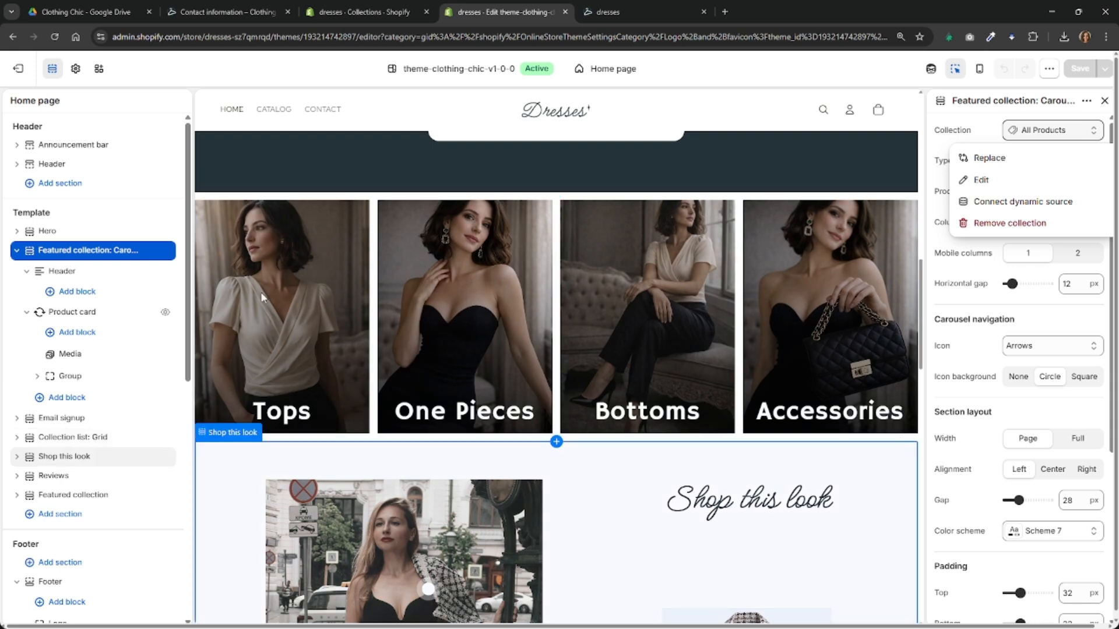
left_click(311, 291)
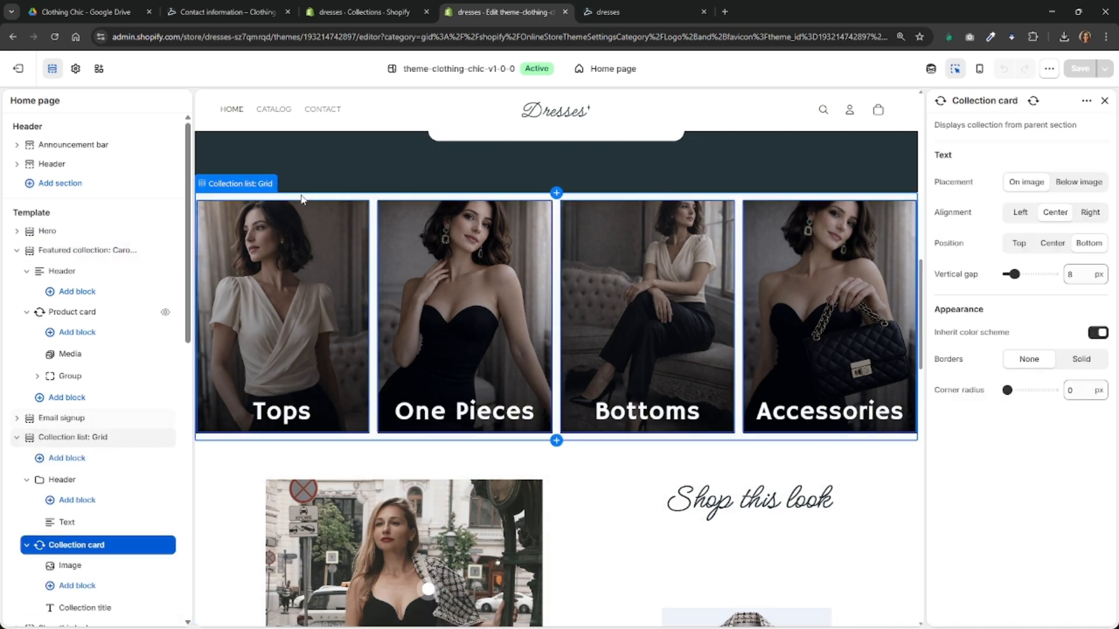
left_click(302, 199)
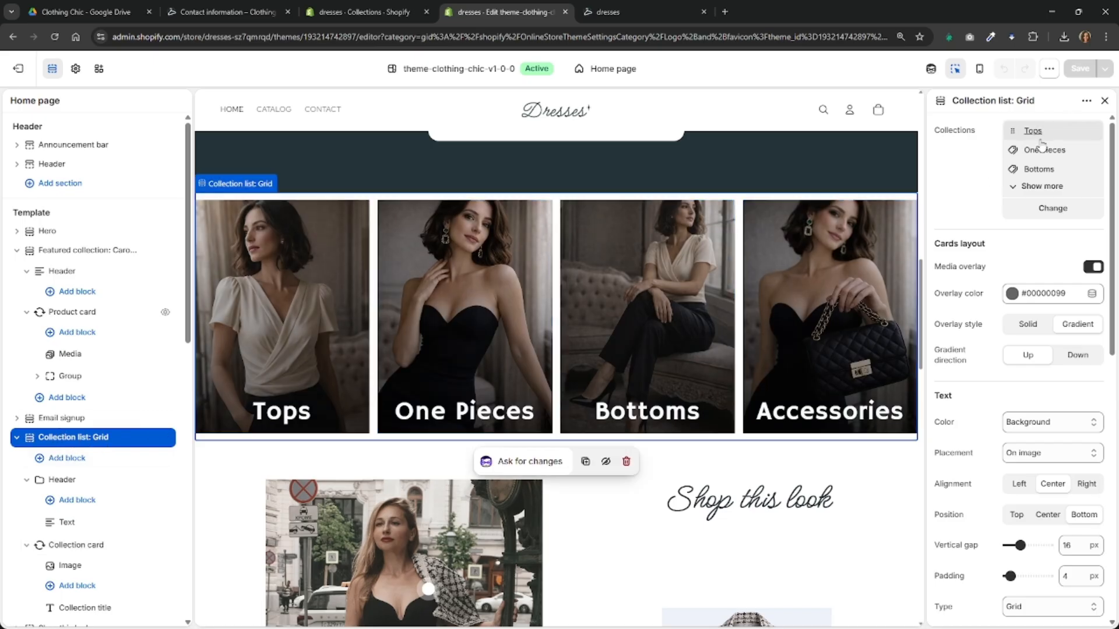
left_click(1042, 187)
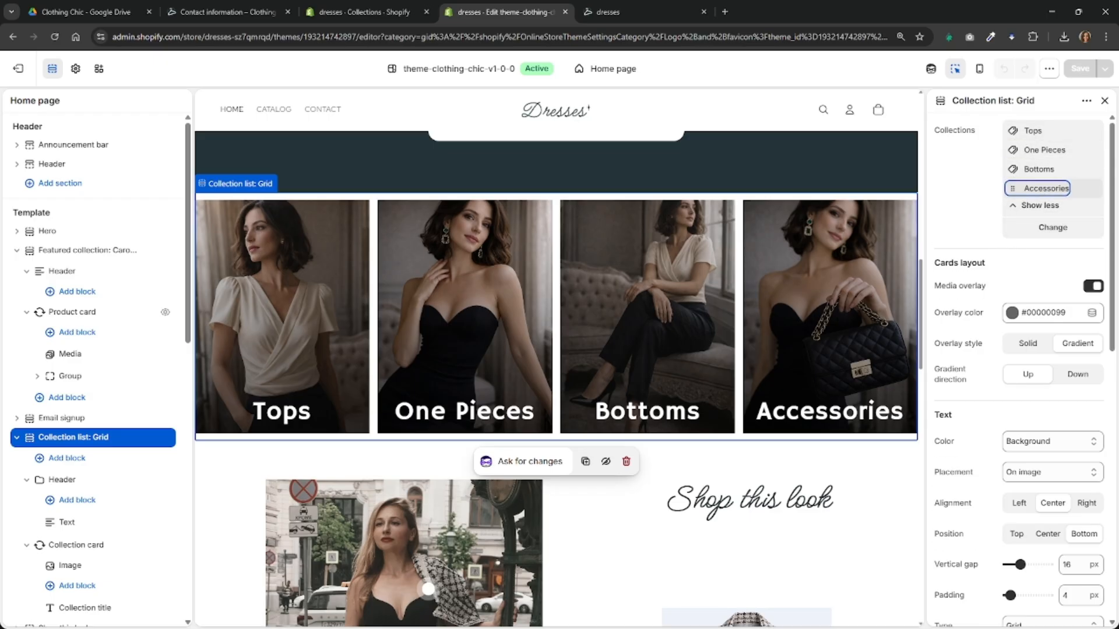
Upload the image file "dress" as the One Pieces collection image and save the collection.
left_click(356, 12)
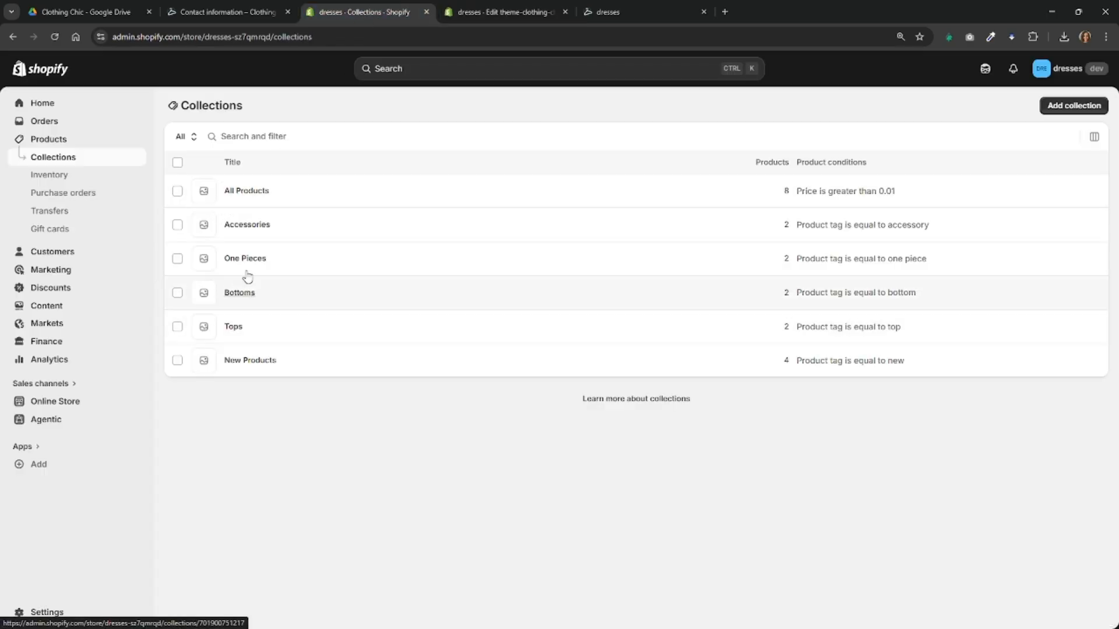
left_click(483, 12)
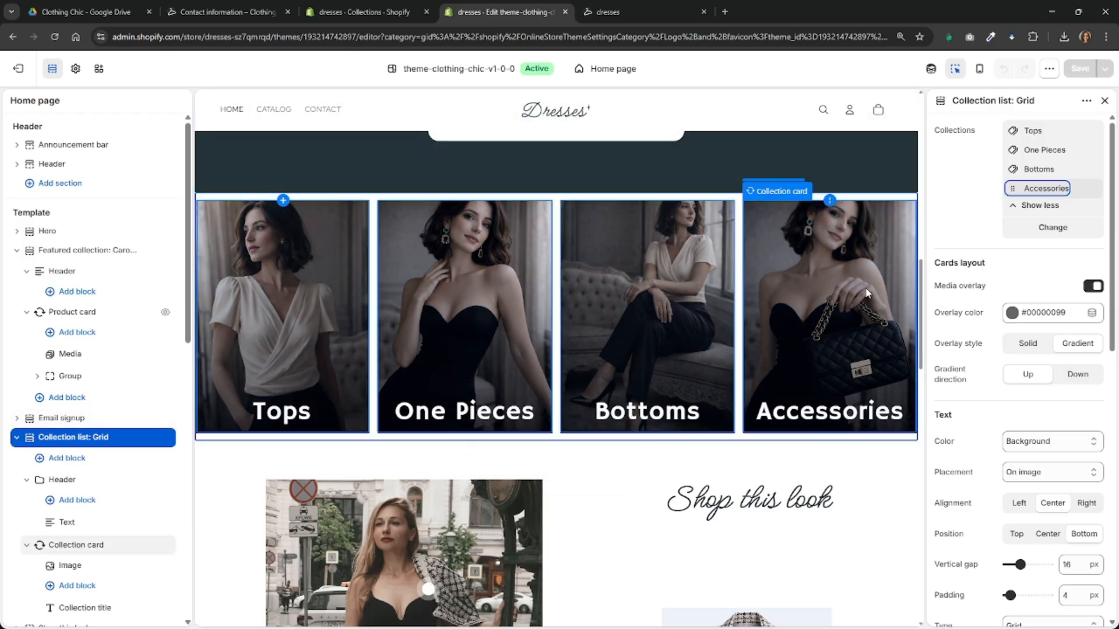
left_click(336, 12)
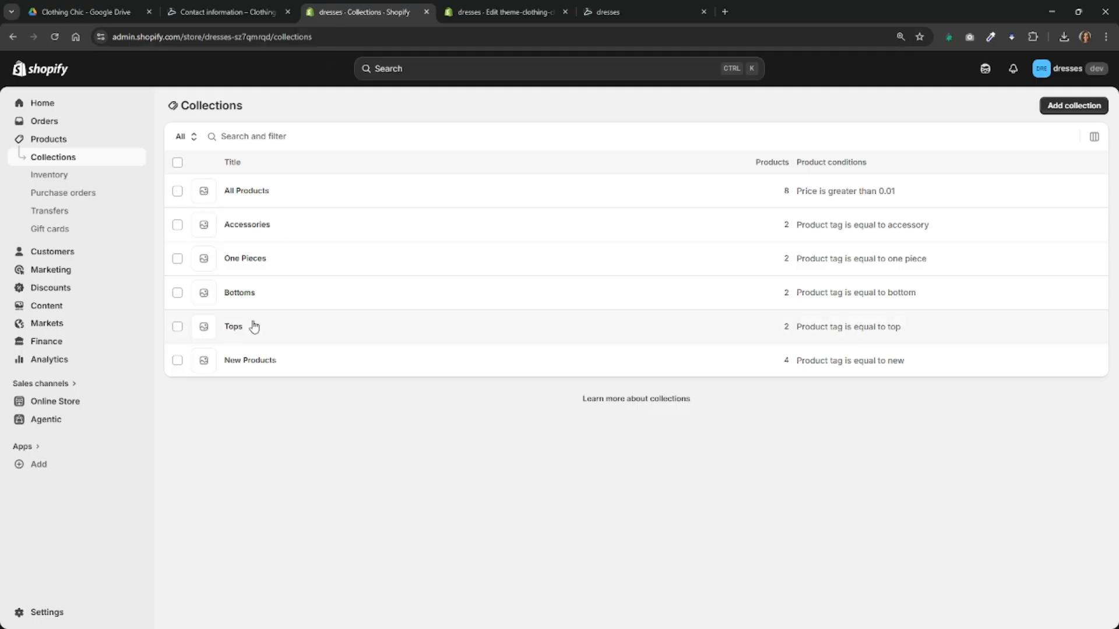
left_click(245, 259)
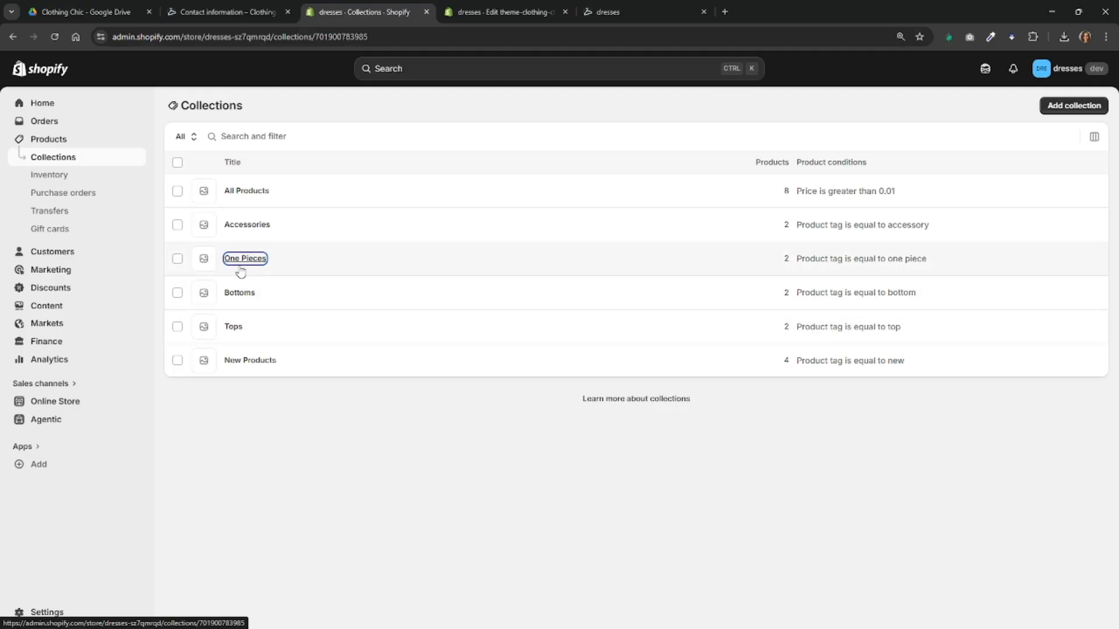
left_click(831, 341)
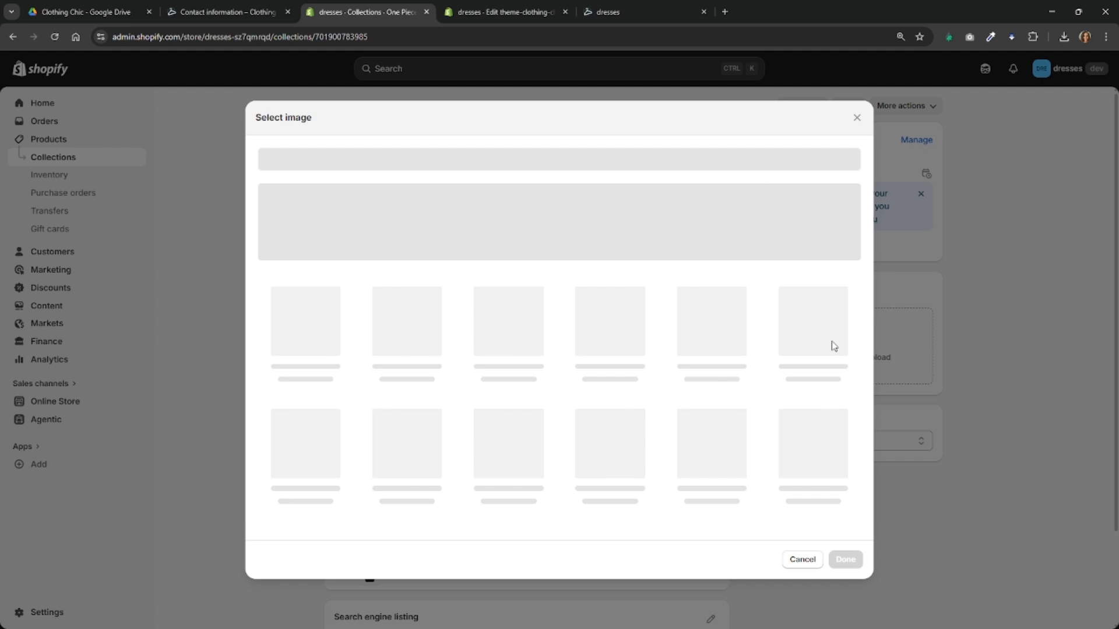
left_click(513, 239)
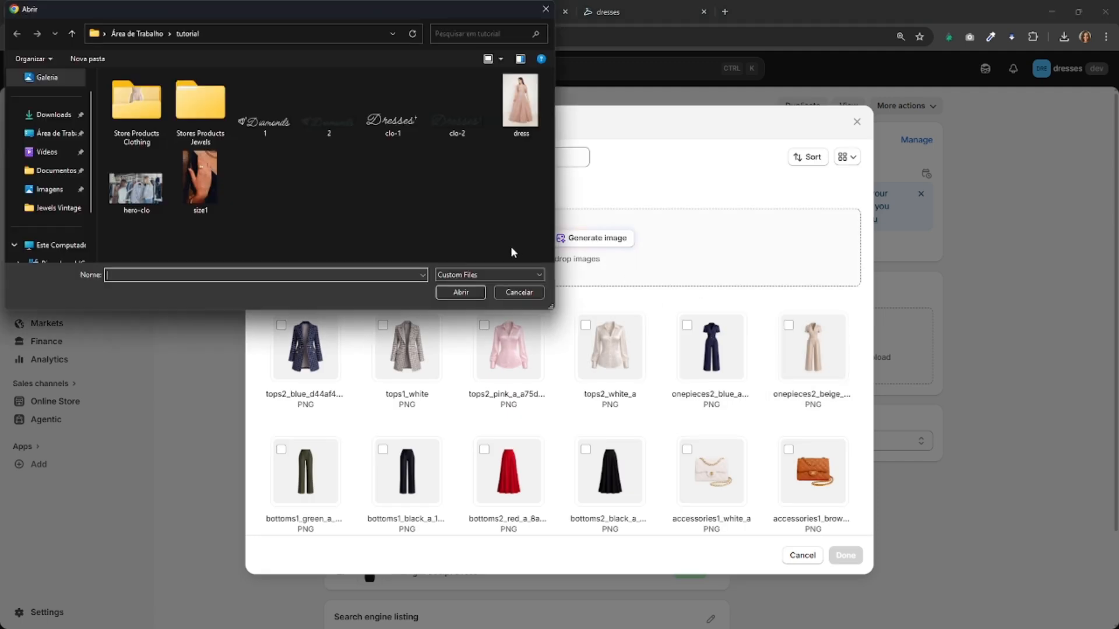
double_click(518, 102)
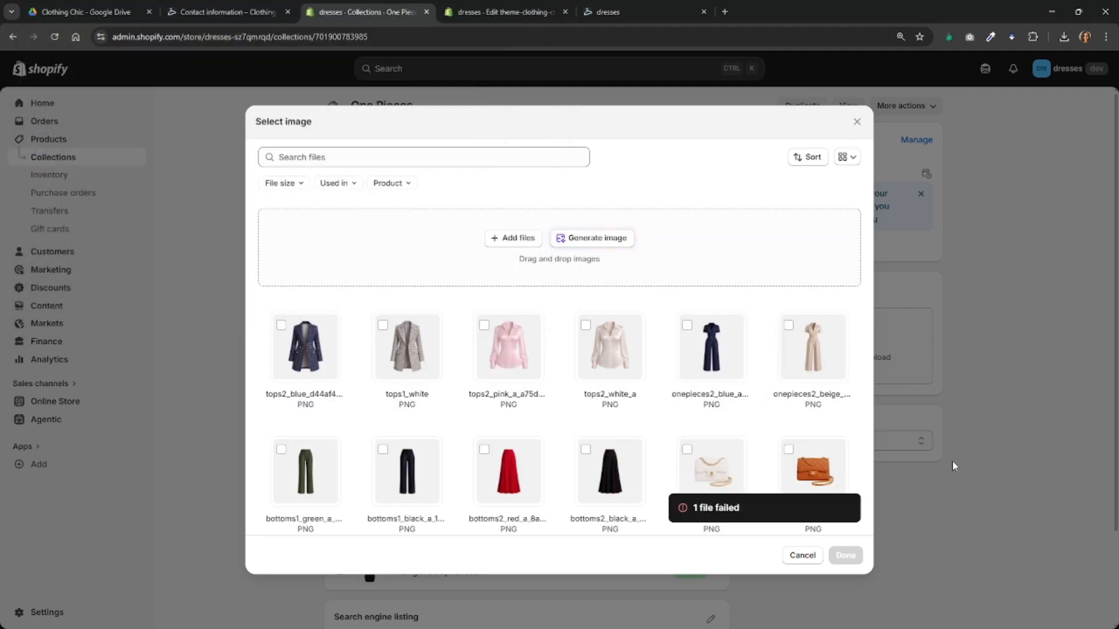
left_click(846, 556)
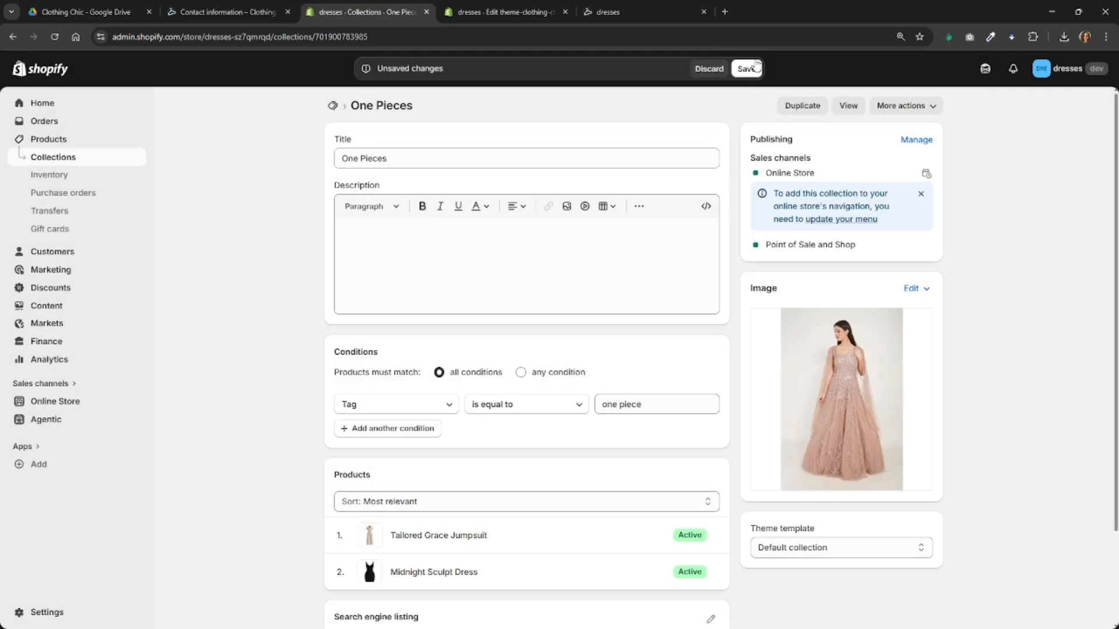
left_click(746, 69)
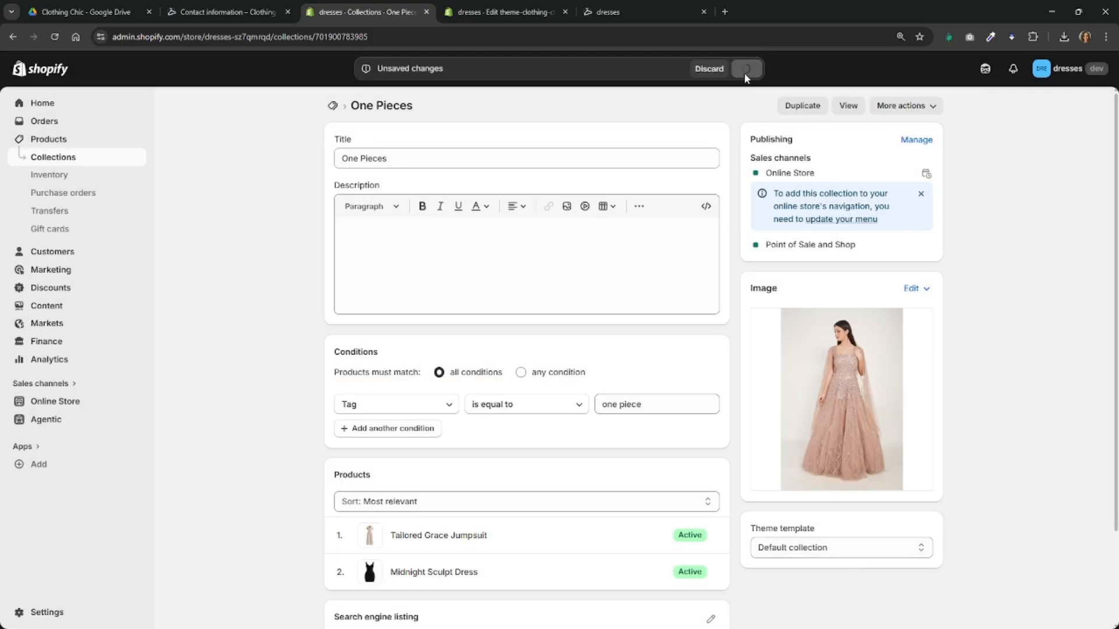
Reload the theme editor to check the One Pieces card, and view the edit options for that collection's image.
left_click(510, 13)
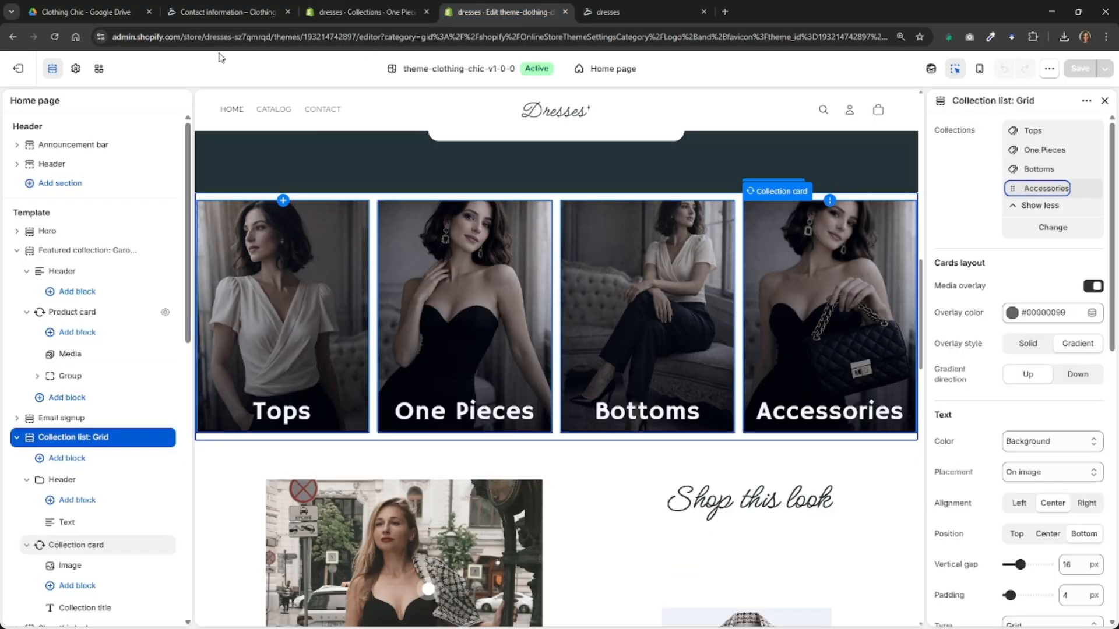
left_click(54, 38)
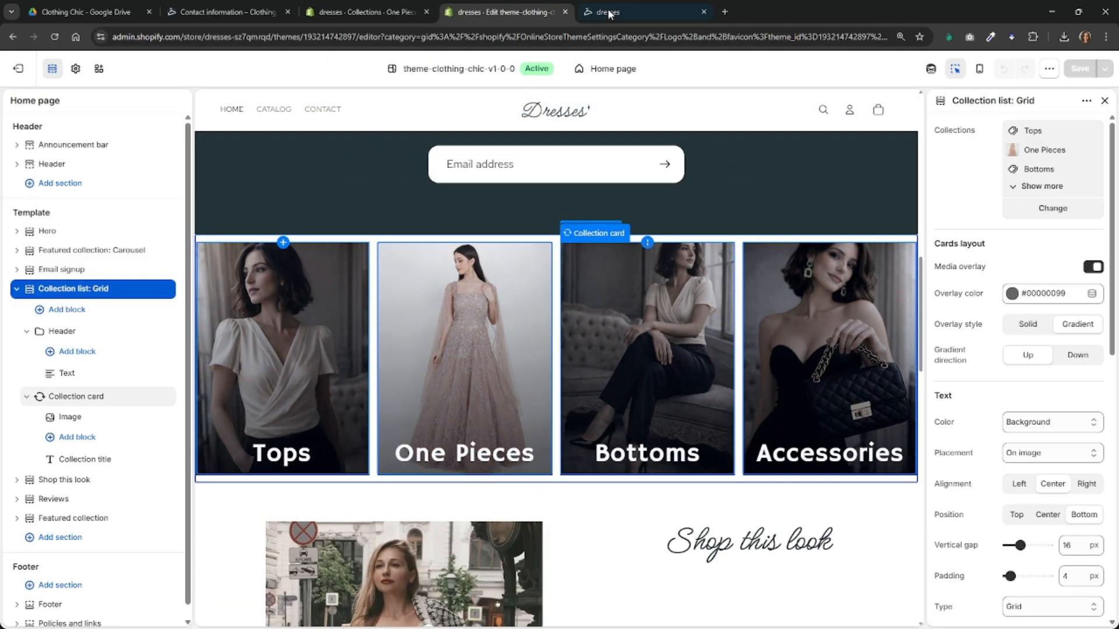
left_click(350, 12)
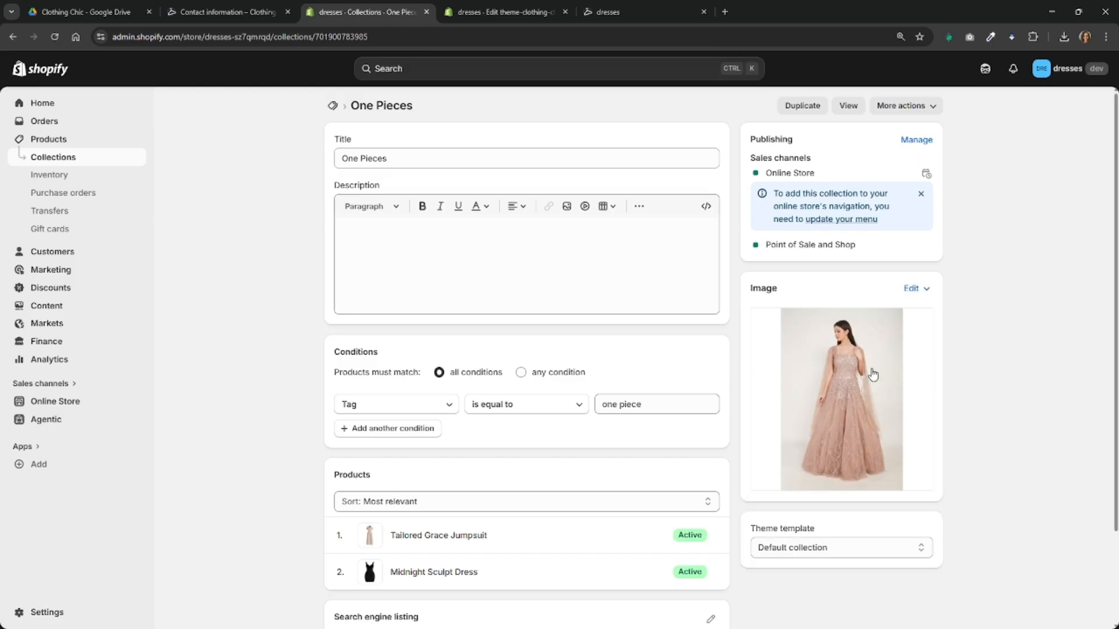
left_click(924, 293)
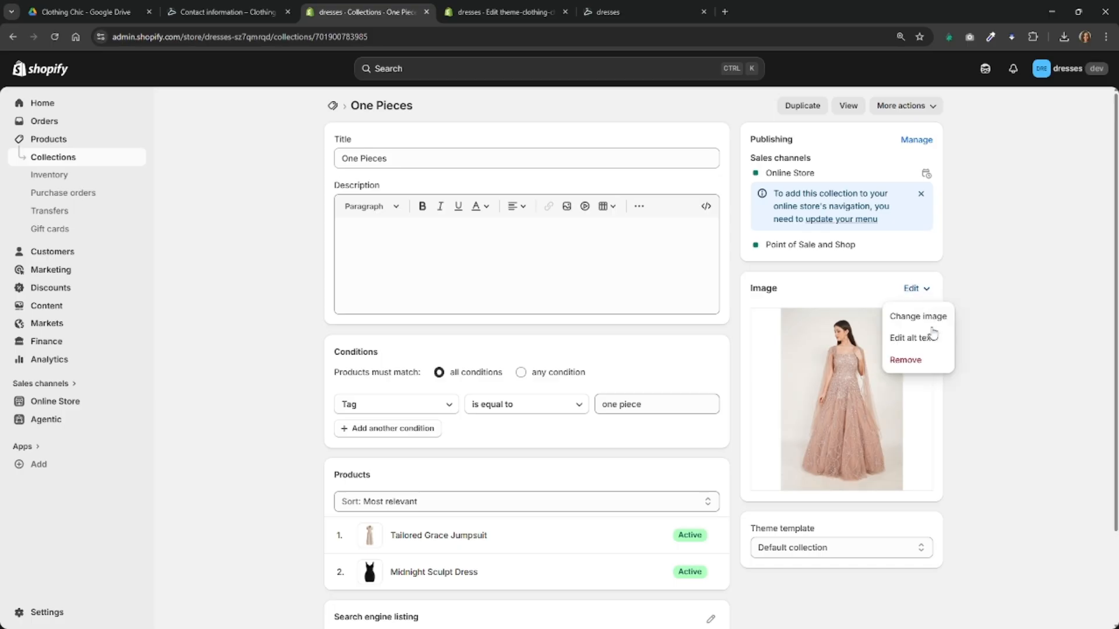
left_click(1037, 351)
left_click(514, 10)
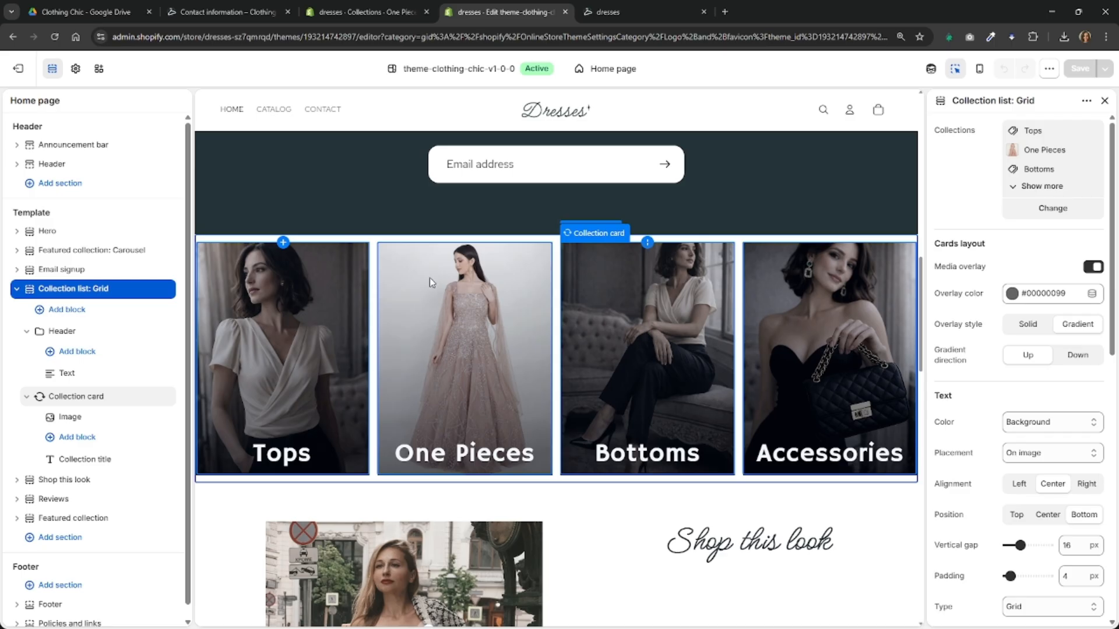
Select the "New this season" featured collection section and view the options for its assigned collection.
scroll(632, 504, "down", 15)
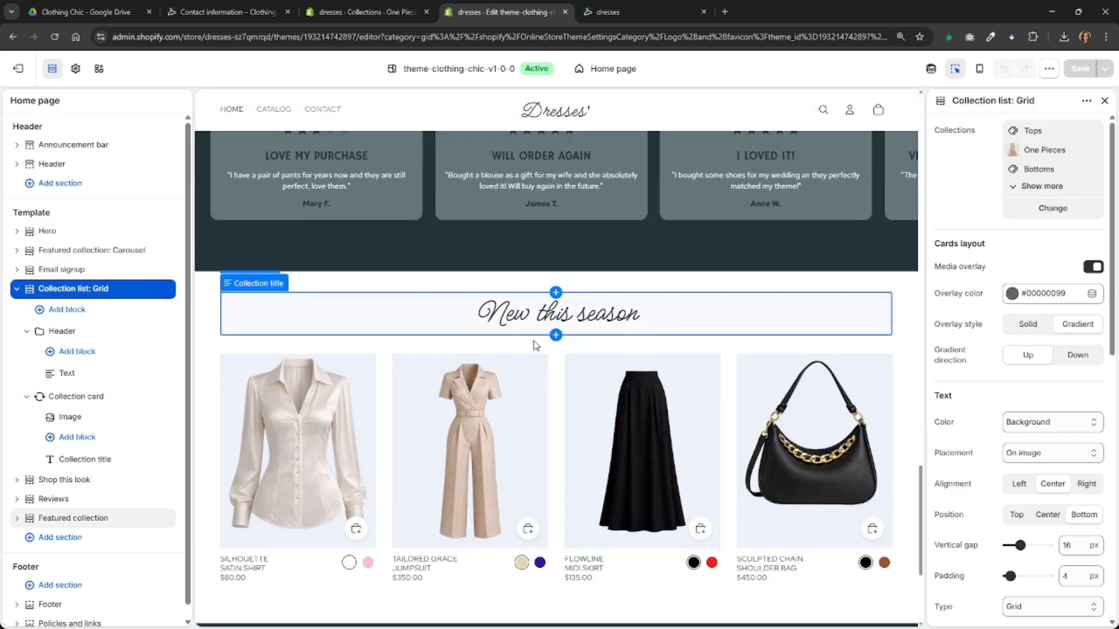
left_click(559, 365)
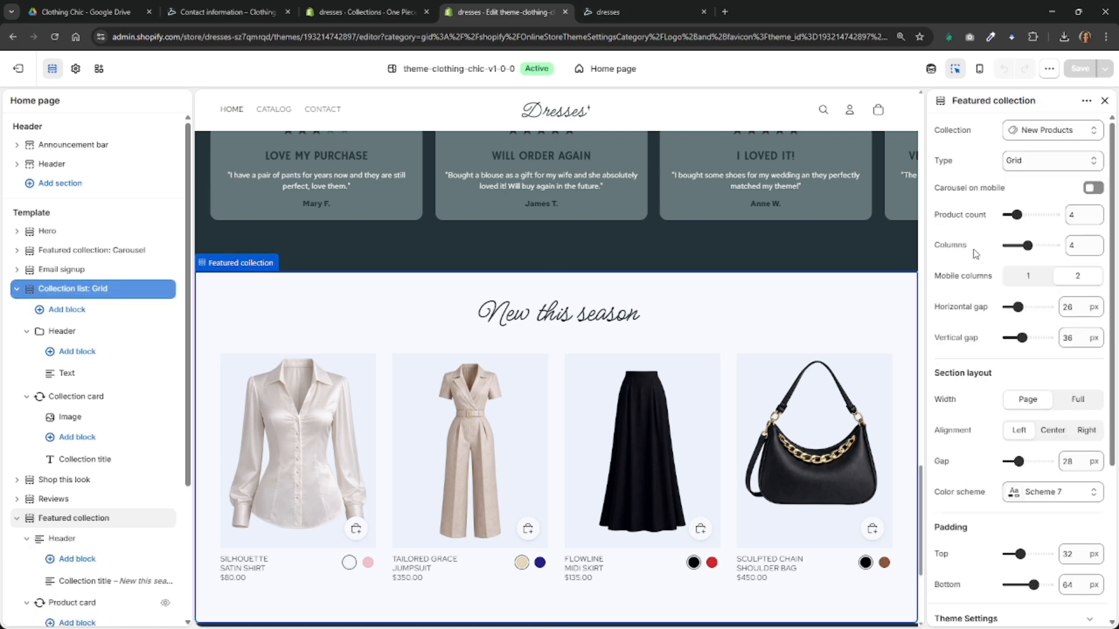
left_click(1024, 135)
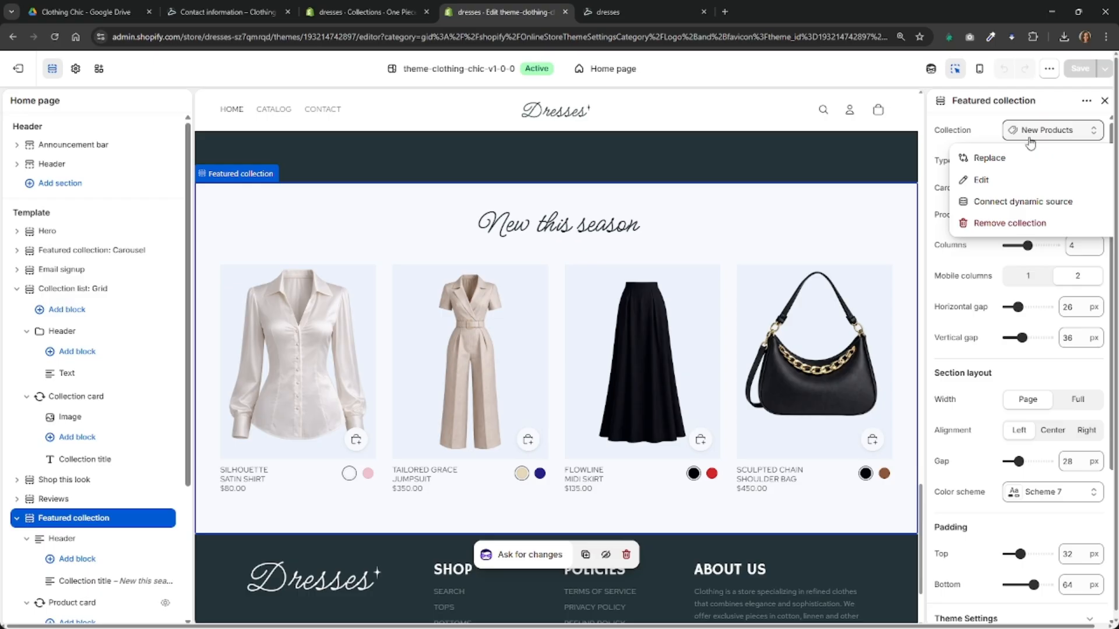
left_click(777, 244)
In the Shop this look section, set the Ivory Check Tailored Blazer hotspot to horizontal position 61 and vertical position 26.
scroll(758, 292, "up", 8)
left_click(758, 311)
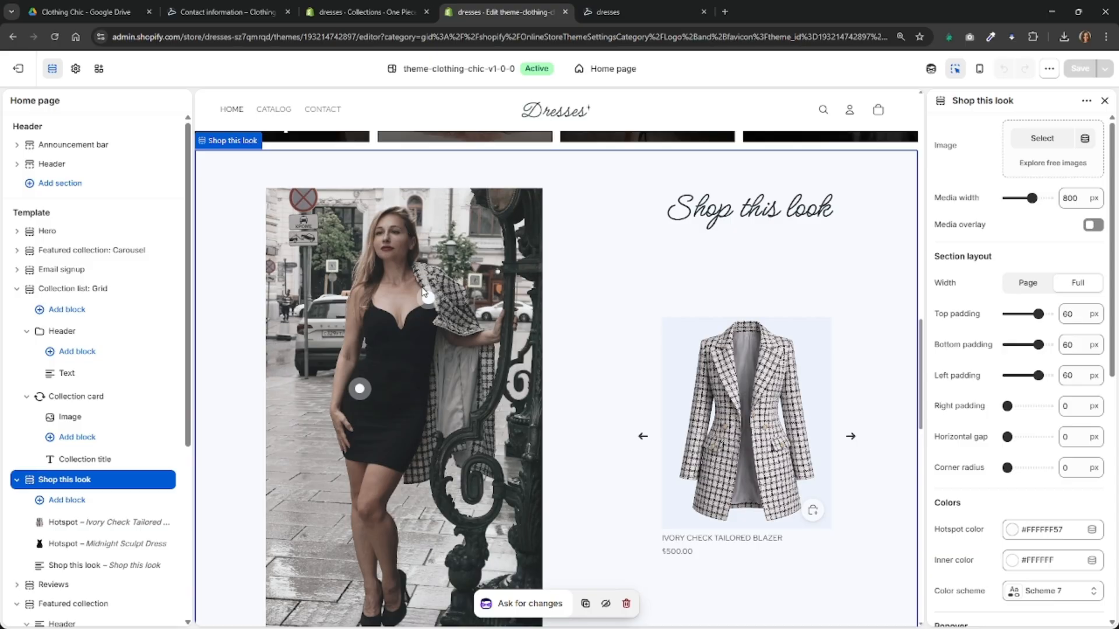
left_click(75, 482)
left_click(81, 482)
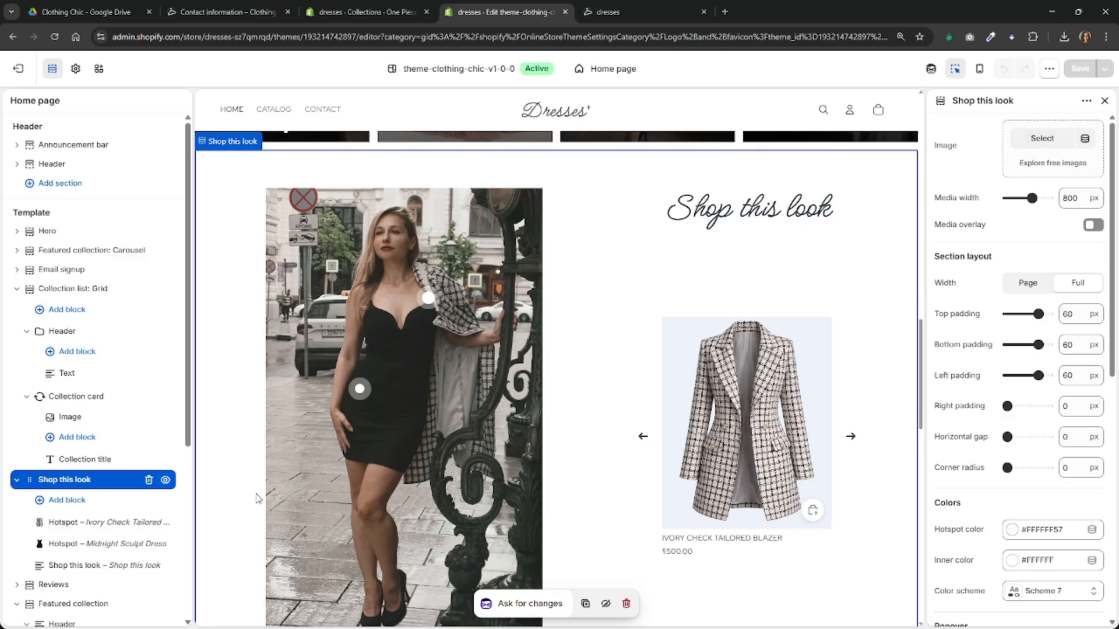
left_click(82, 522)
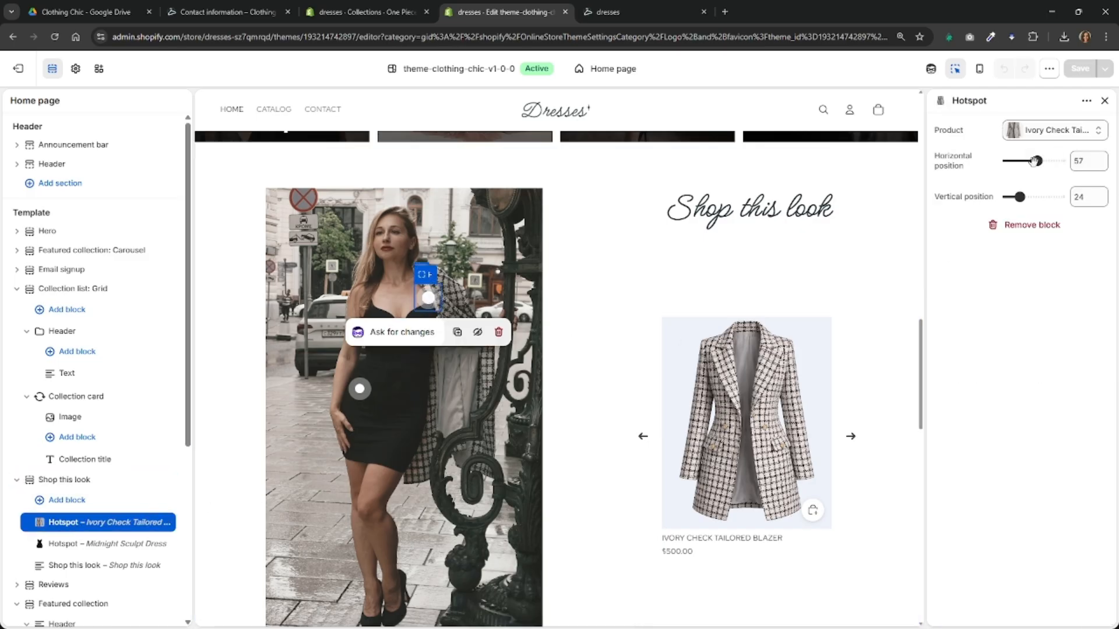
mouse_move(1037, 160)
left_mouse_down()
mouse_move(1018, 161)
mouse_move(1048, 194)
mouse_move(1016, 197)
mouse_move(1039, 160)
mouse_move(1052, 161)
mouse_move(1040, 161)
left_mouse_up()
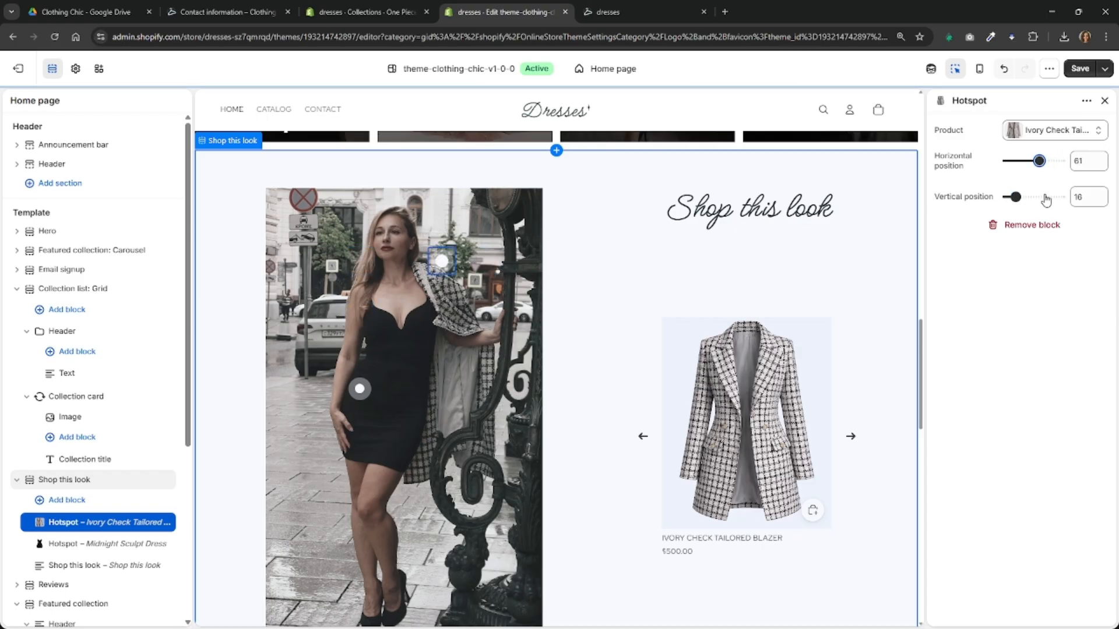
left_click_drag(1015, 196, 1021, 197)
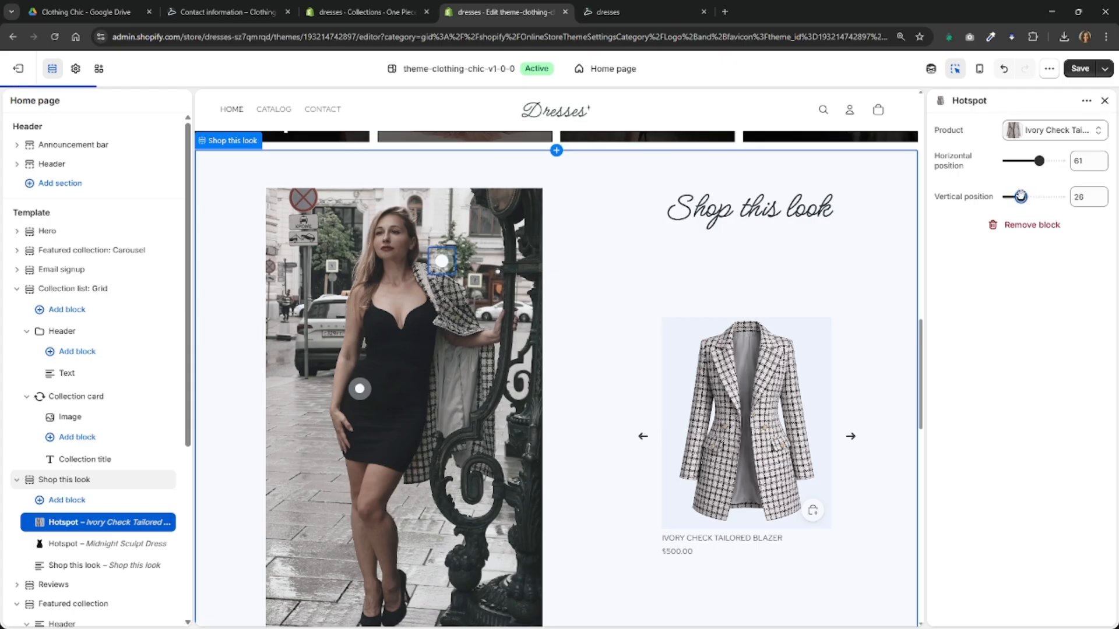
View the products available for the blazer hotspot, and cycle through the product slides in the Shop this look section.
left_click(1040, 132)
left_click(966, 154)
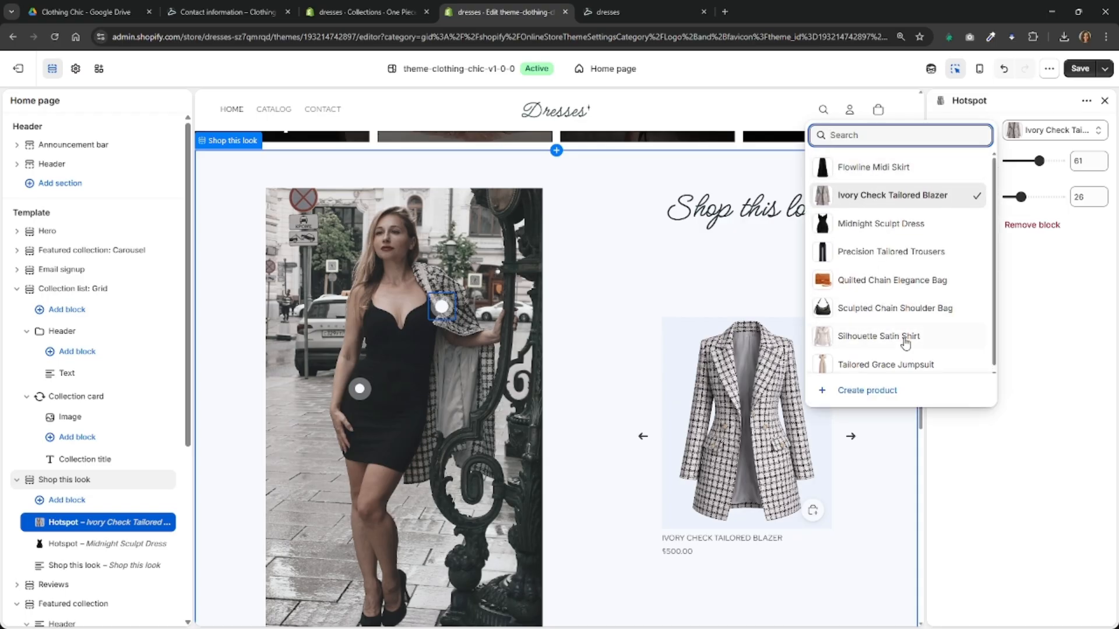
left_click(1054, 316)
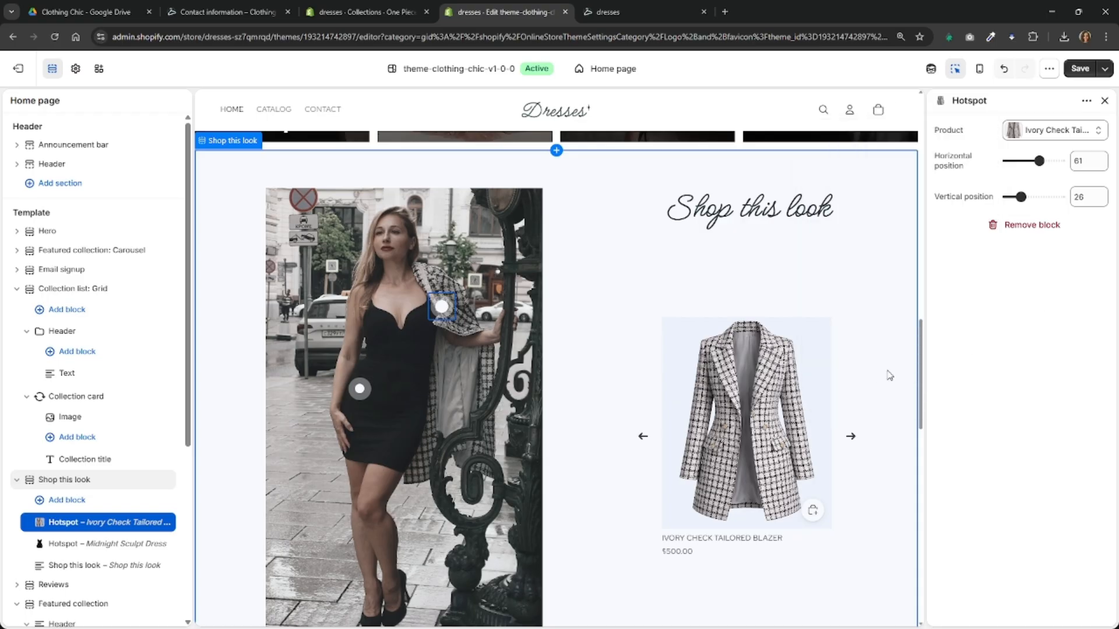
left_click(851, 439)
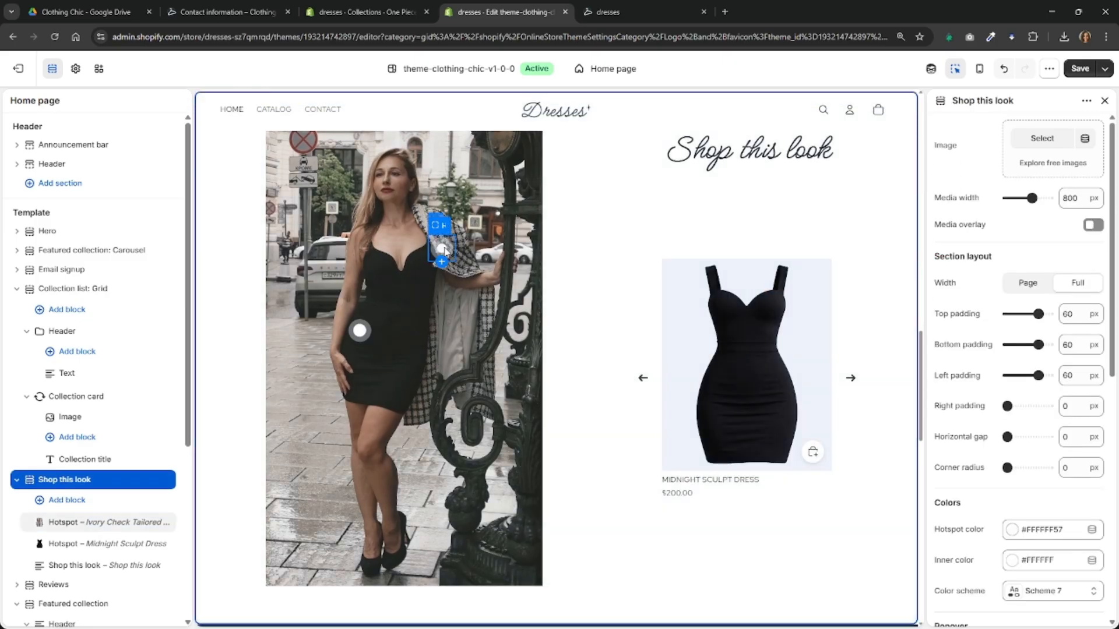
left_click(852, 378)
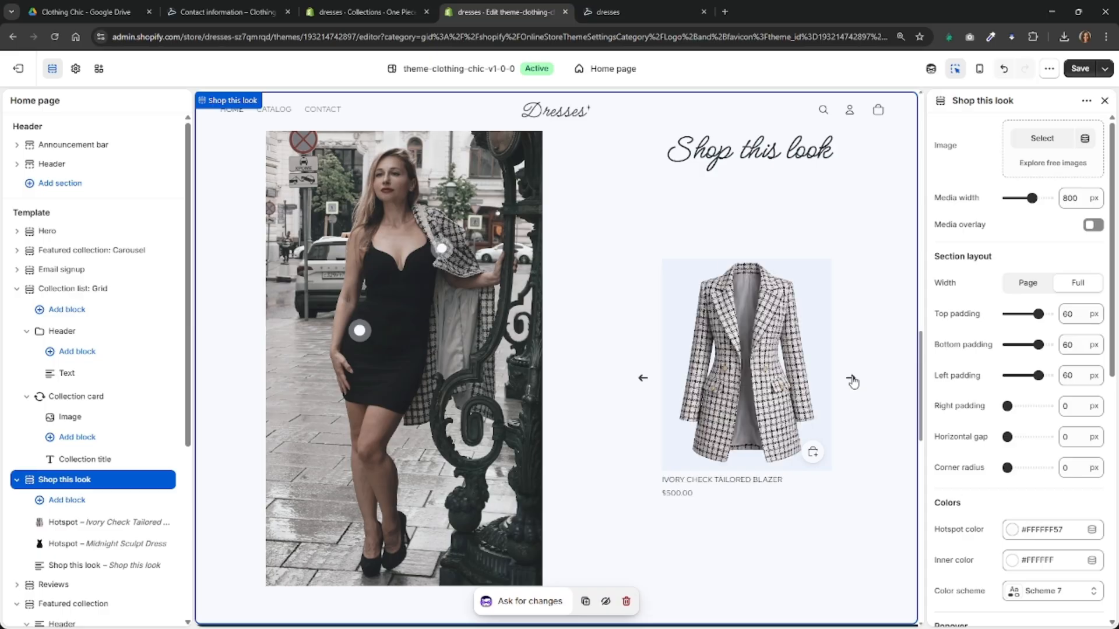
Review the remaining home page sections down to the footer and save the theme changes.
scroll(765, 425, "down", 6)
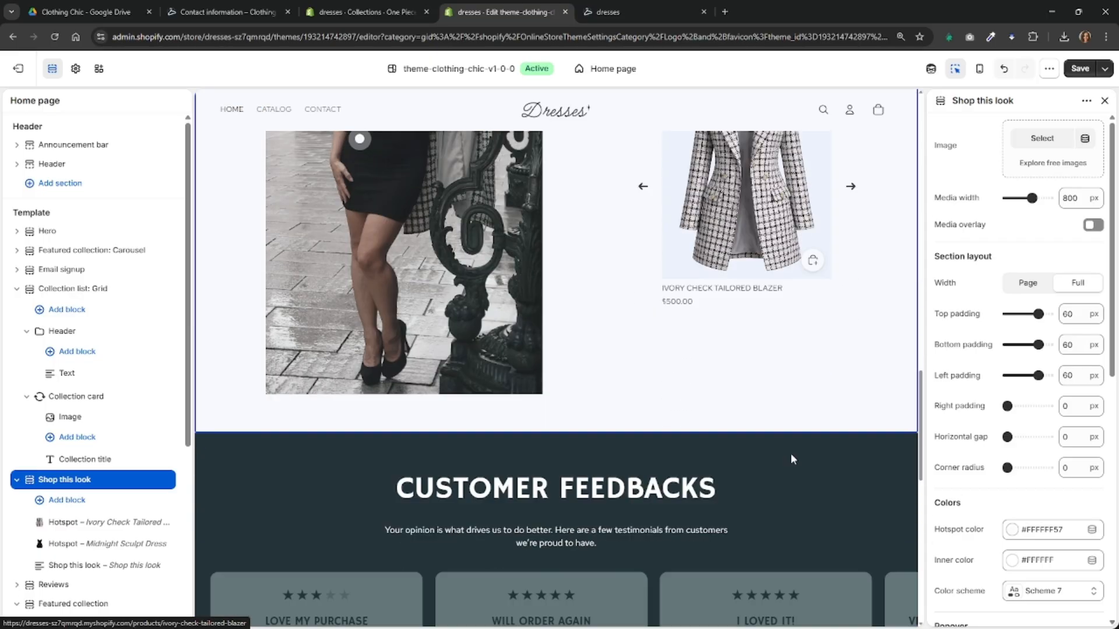
scroll(791, 450, "down", 12)
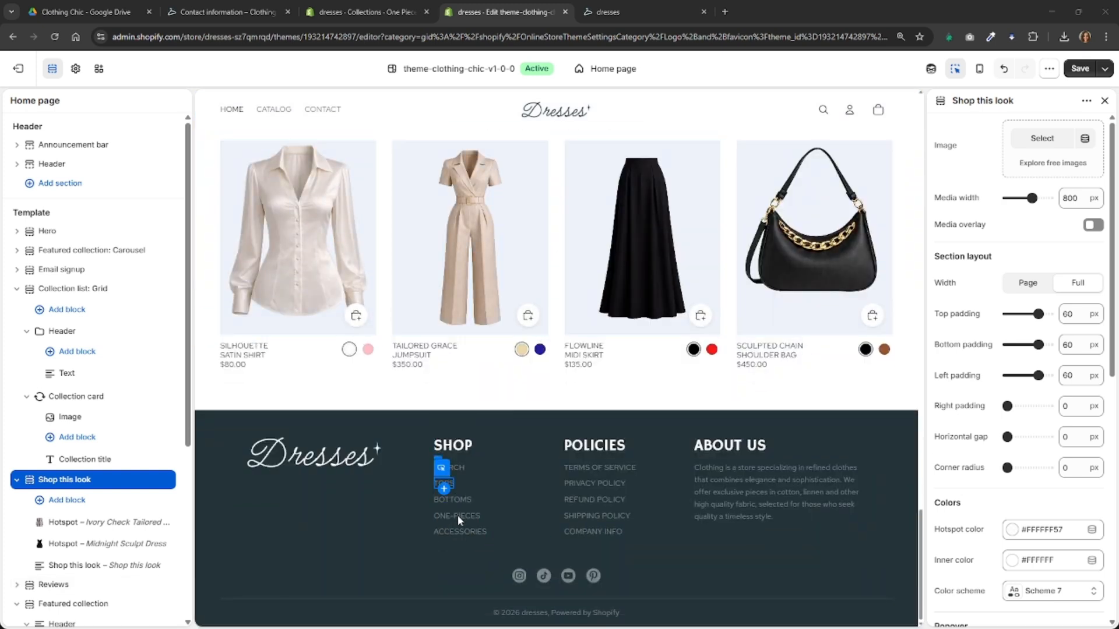
left_click(1078, 71)
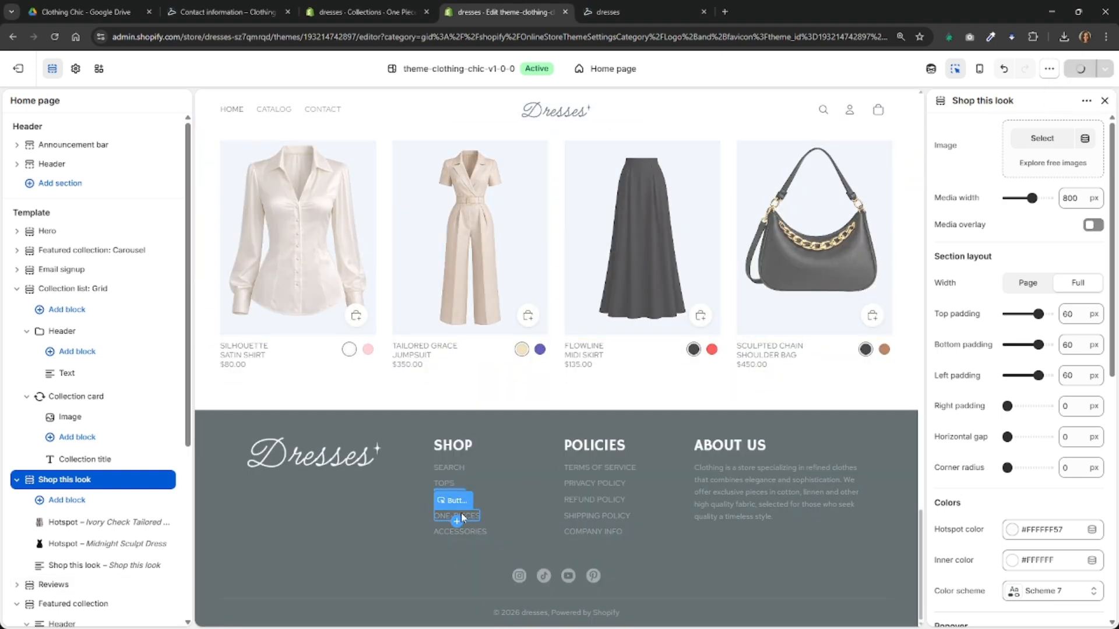
On the live storefront, open the Bottoms collection from the footer's Shop links and return to the home page.
left_click(606, 4)
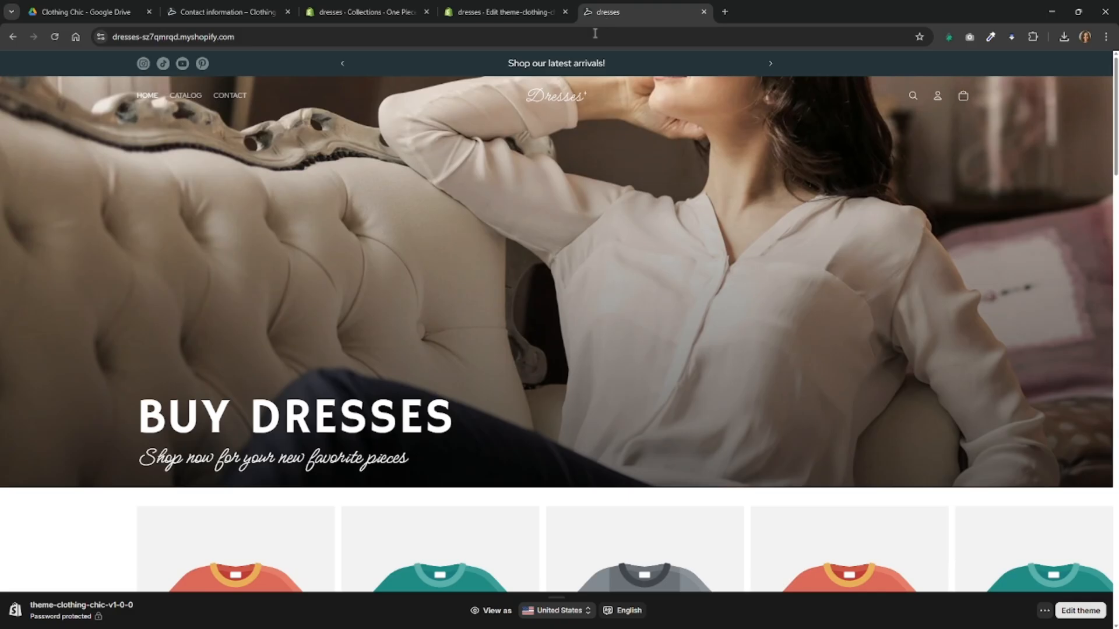
scroll(336, 411, "down", 20)
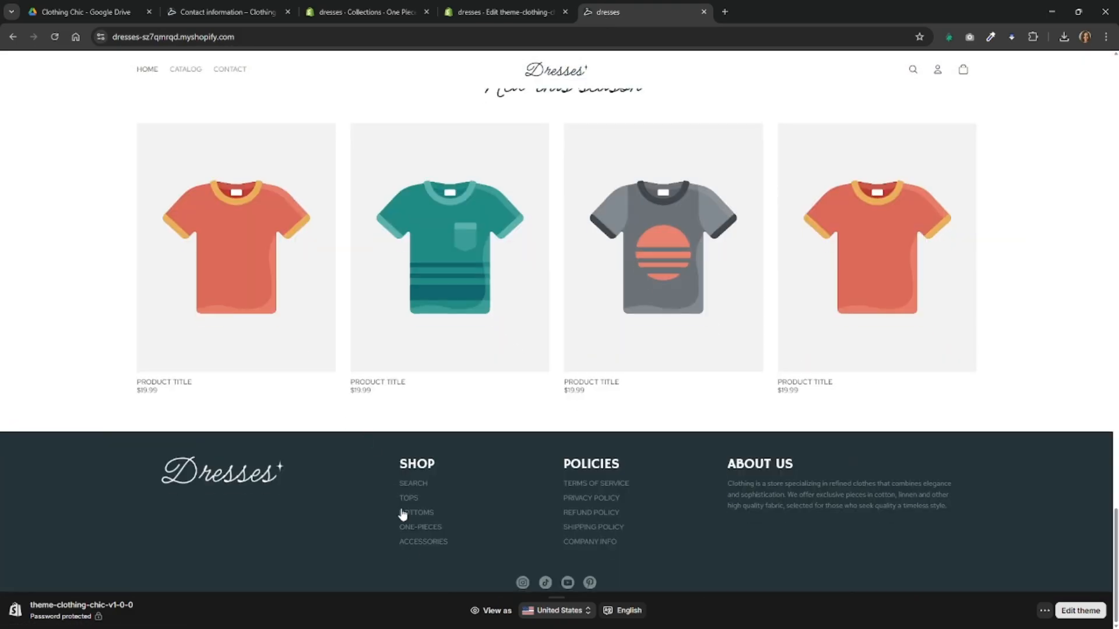
left_click(419, 515)
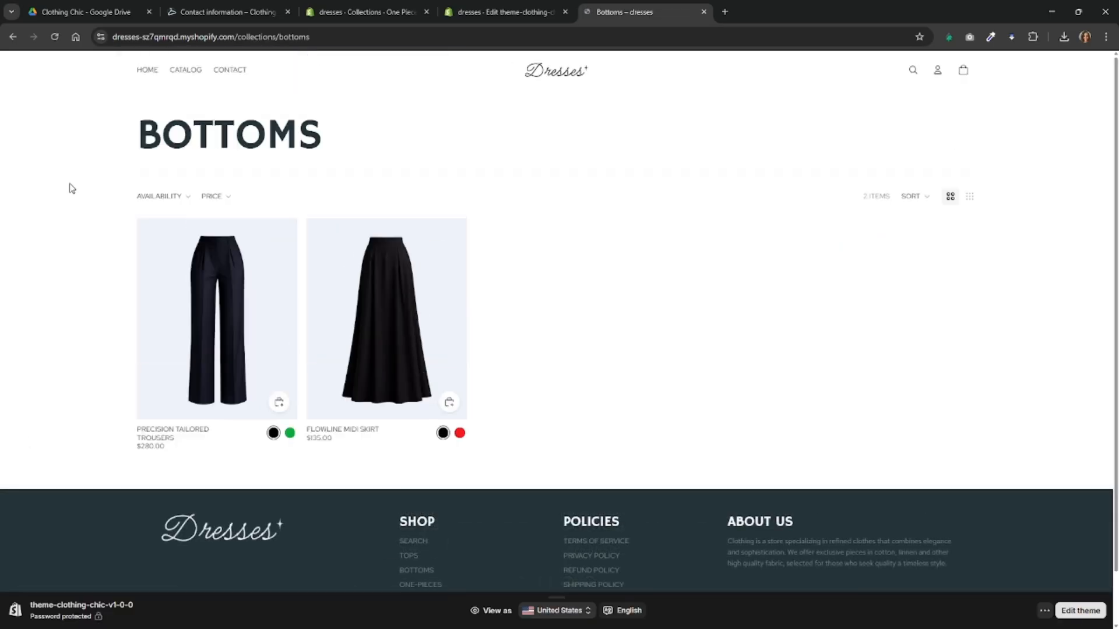
left_click(147, 70)
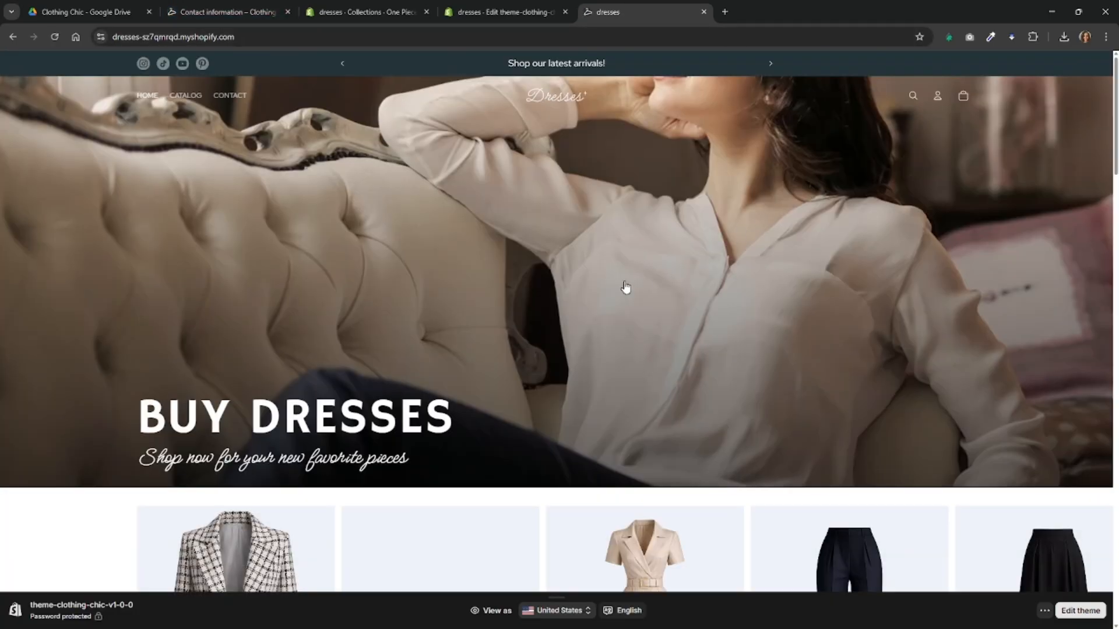
Return to the theme editor and select the Tops link in the footer's Shop column to check its destination.
left_click(484, 11)
scroll(533, 480, "down", 3)
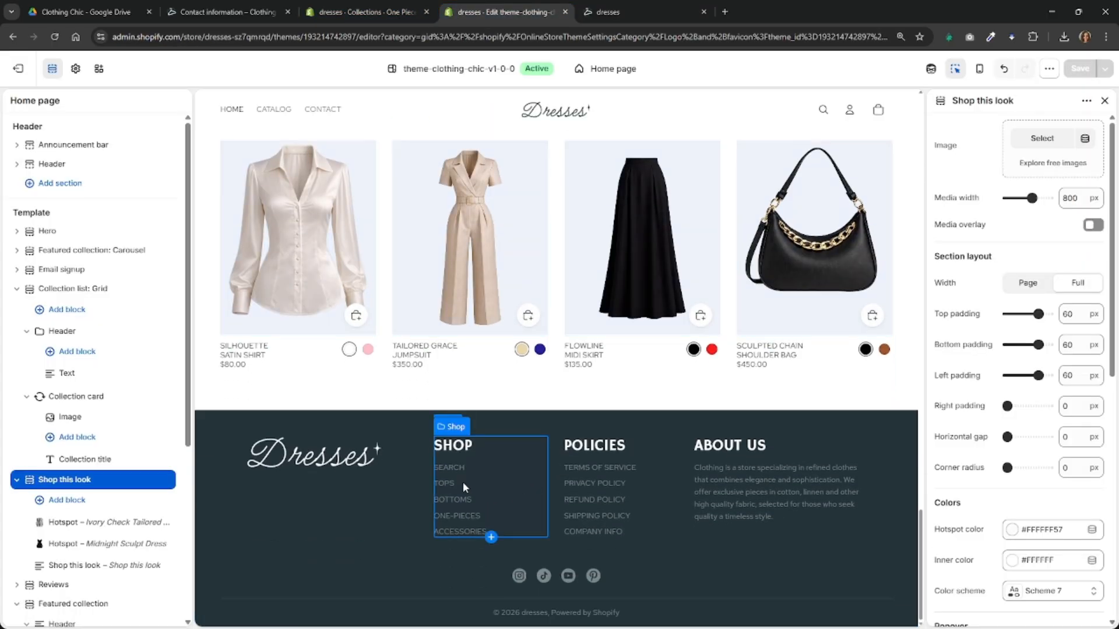
left_click(441, 485)
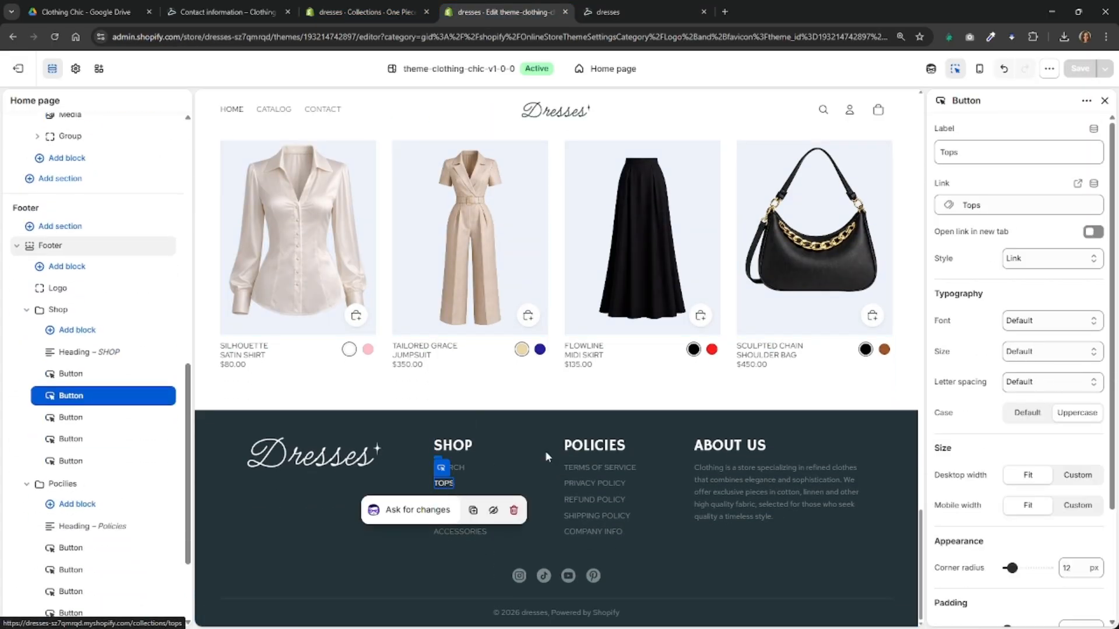
View the destination types offered for the Tops footer link, leaving the link as is, and return to the start of the home page preview.
left_click(989, 205)
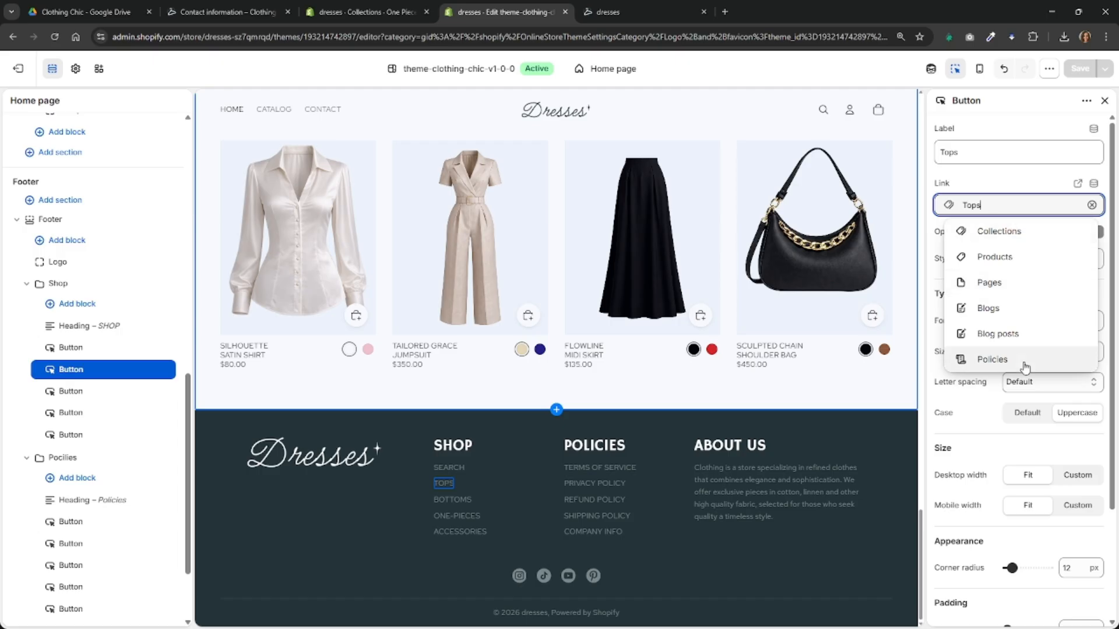
left_click(984, 186)
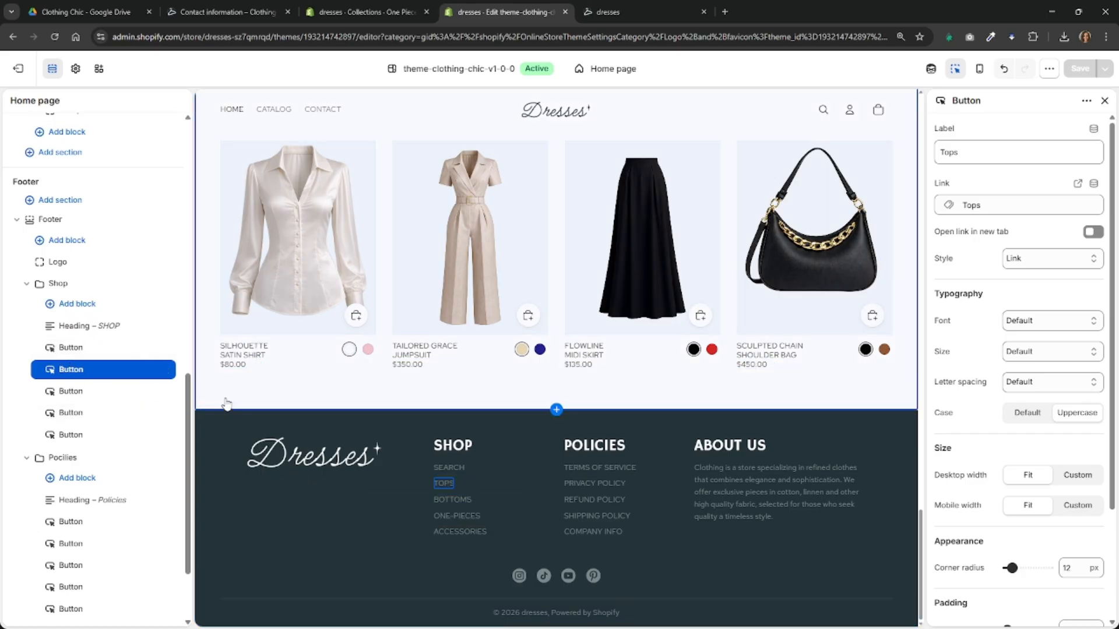
scroll(220, 396, "up", 15)
scroll(219, 396, "up", 5)
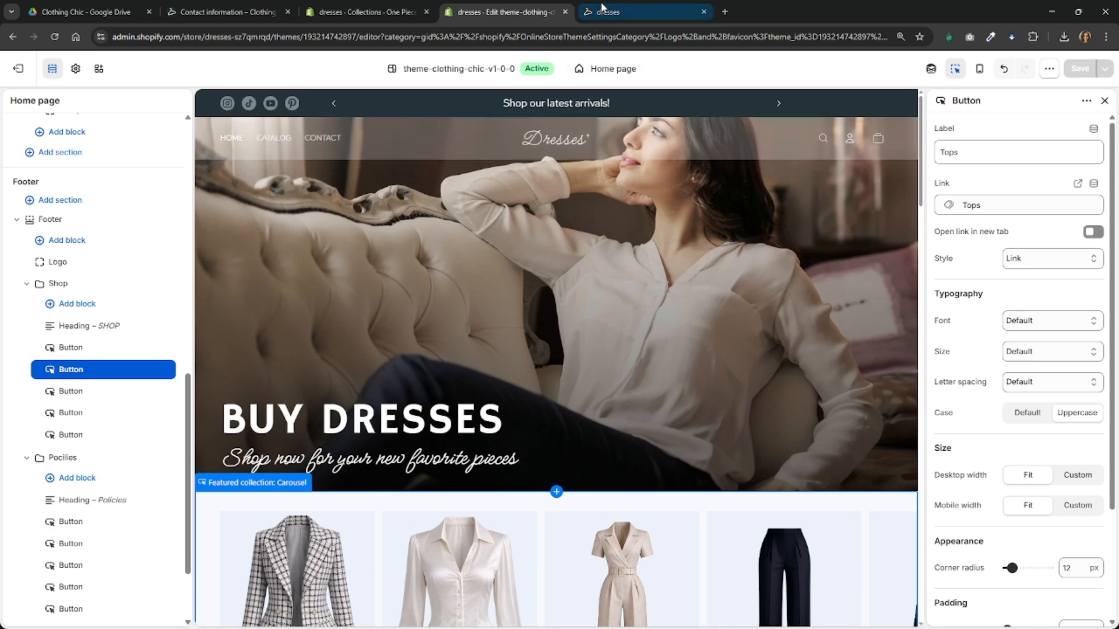
On the live dresses storefront, open the Catalog page from the header menu and return to the home page.
left_click(619, 12)
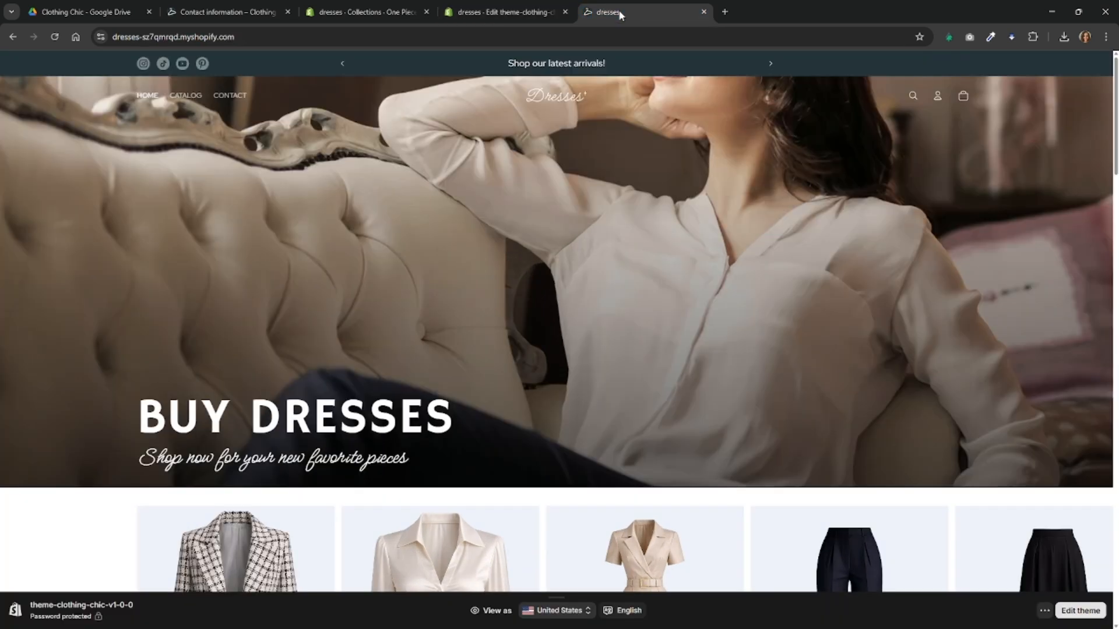
left_click(189, 97)
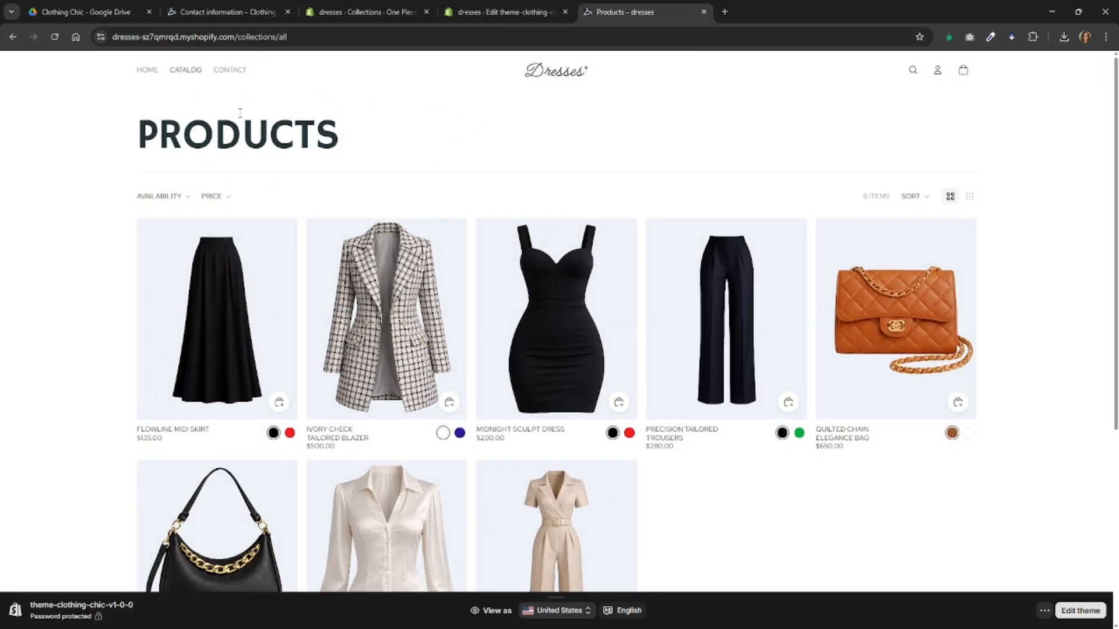
left_click(151, 70)
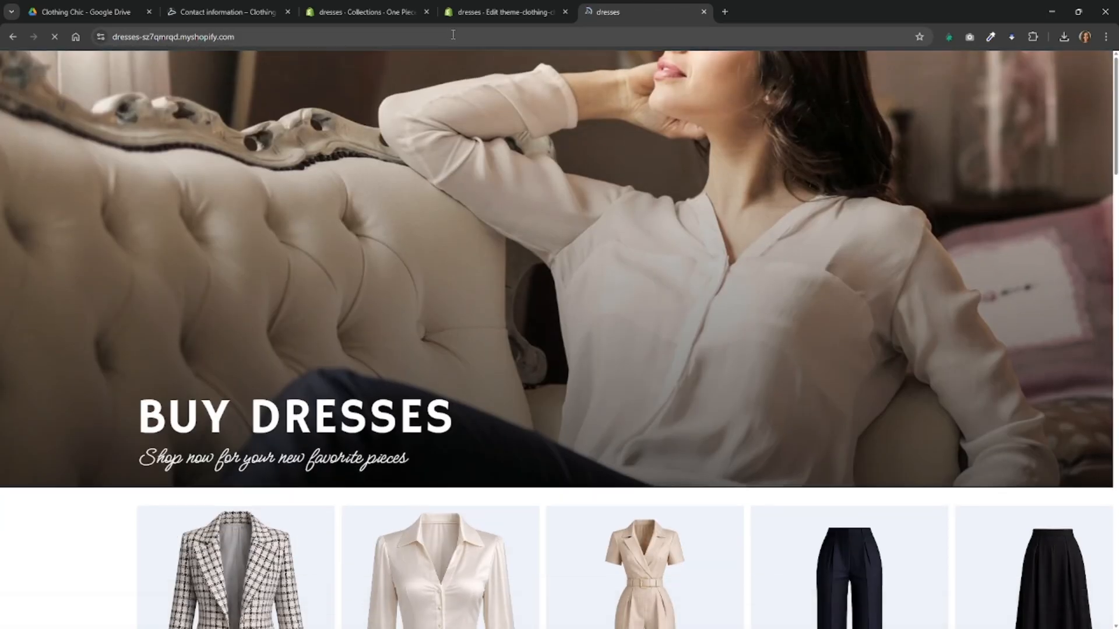
On the Clothing Chic demo store, examine the Products dropdown in the header and open All Products.
left_click(202, 14)
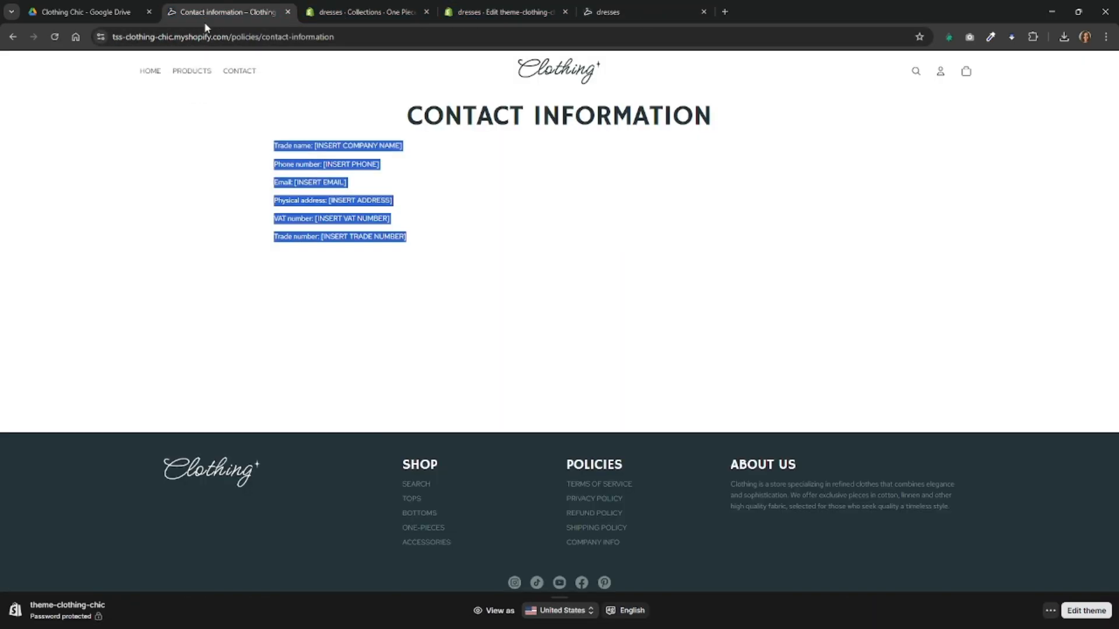
mouse_move(189, 79)
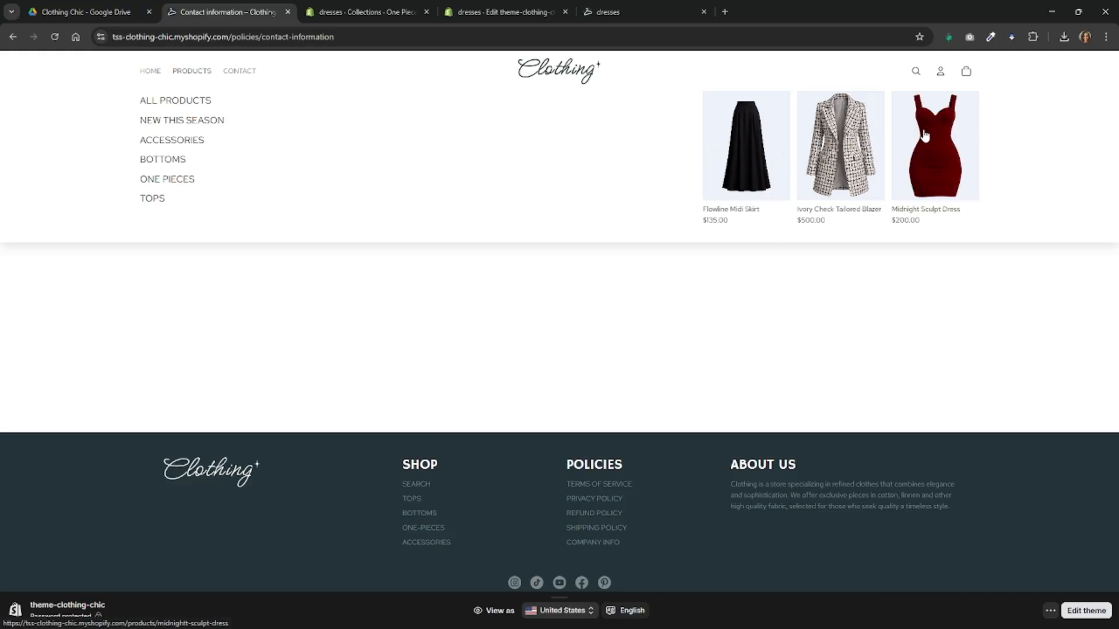
left_click(169, 102)
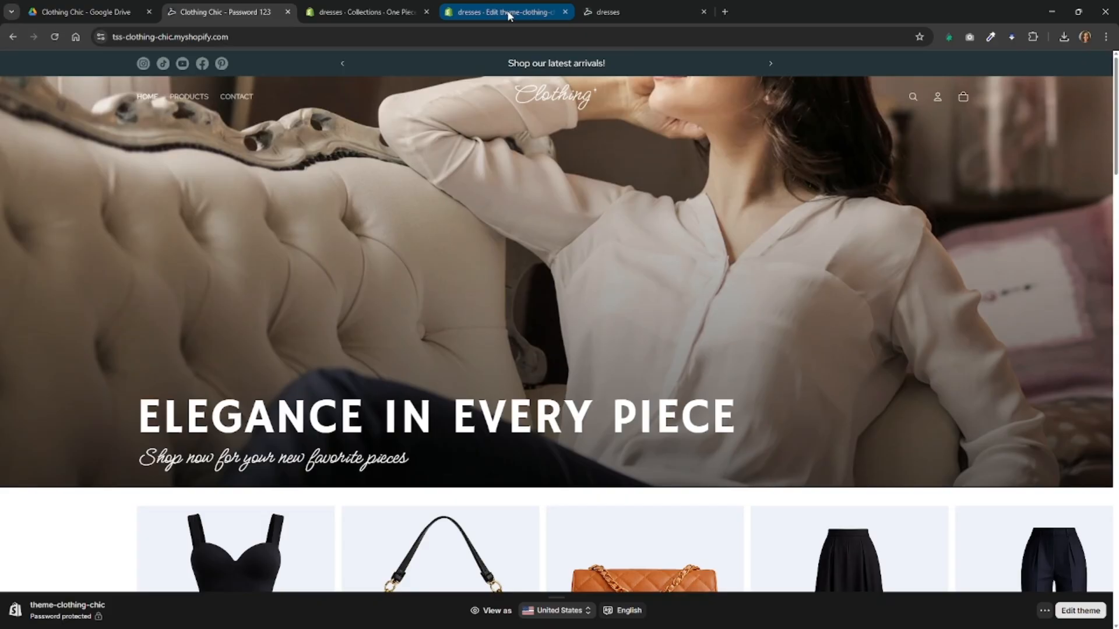
In the Shopify admin for the dresses store, go to the content menus and open the Main menu for editing.
left_click(501, 12)
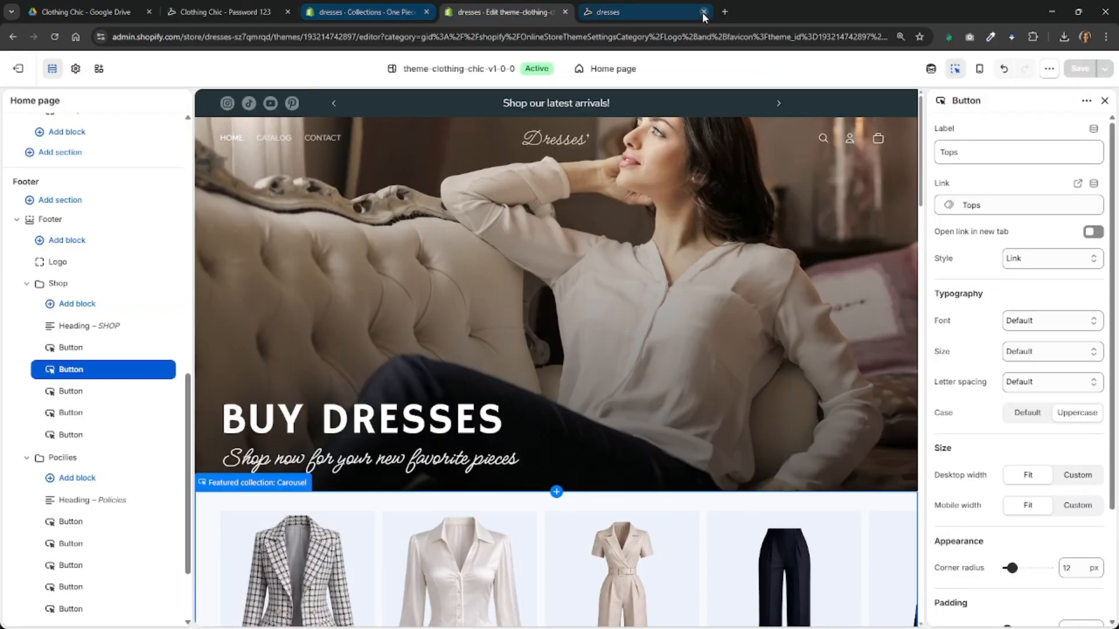
left_click(370, 12)
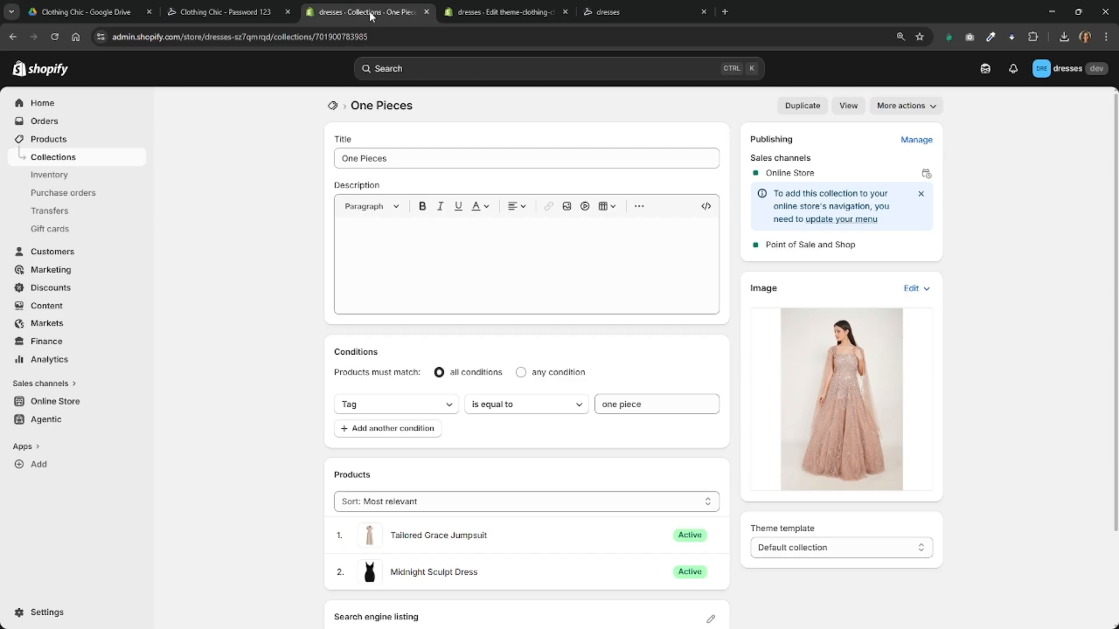
left_click(54, 70)
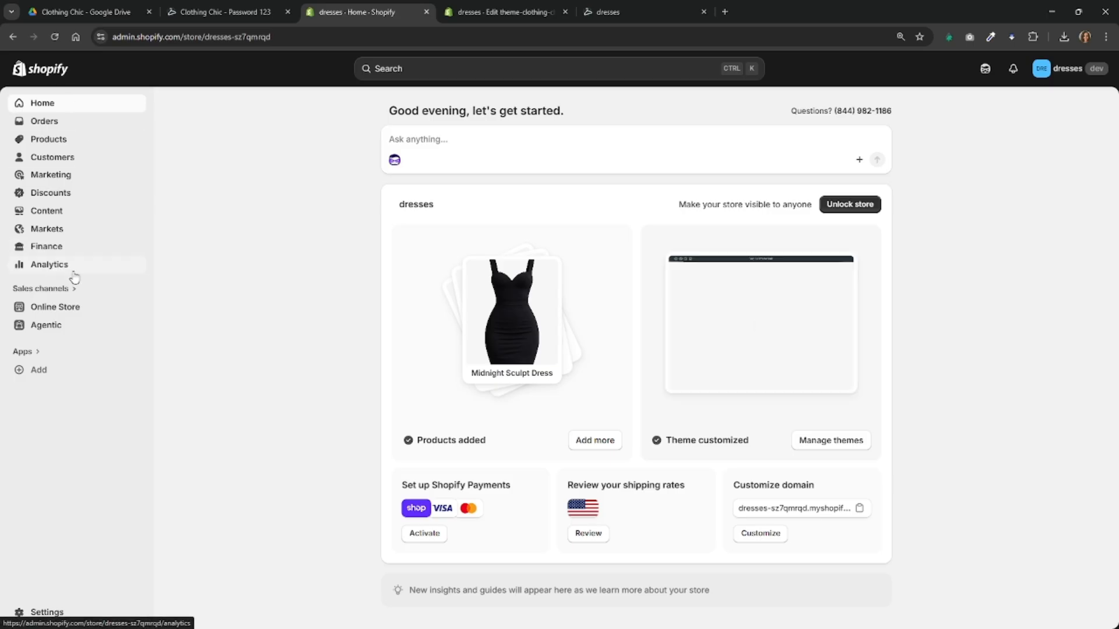
left_click(51, 215)
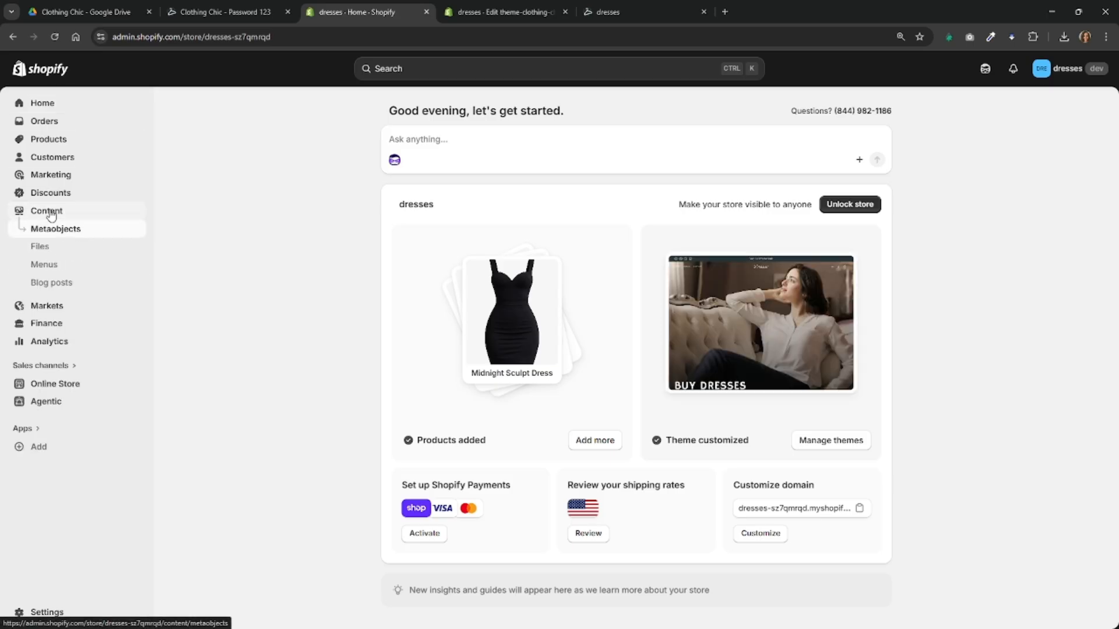
left_click(64, 269)
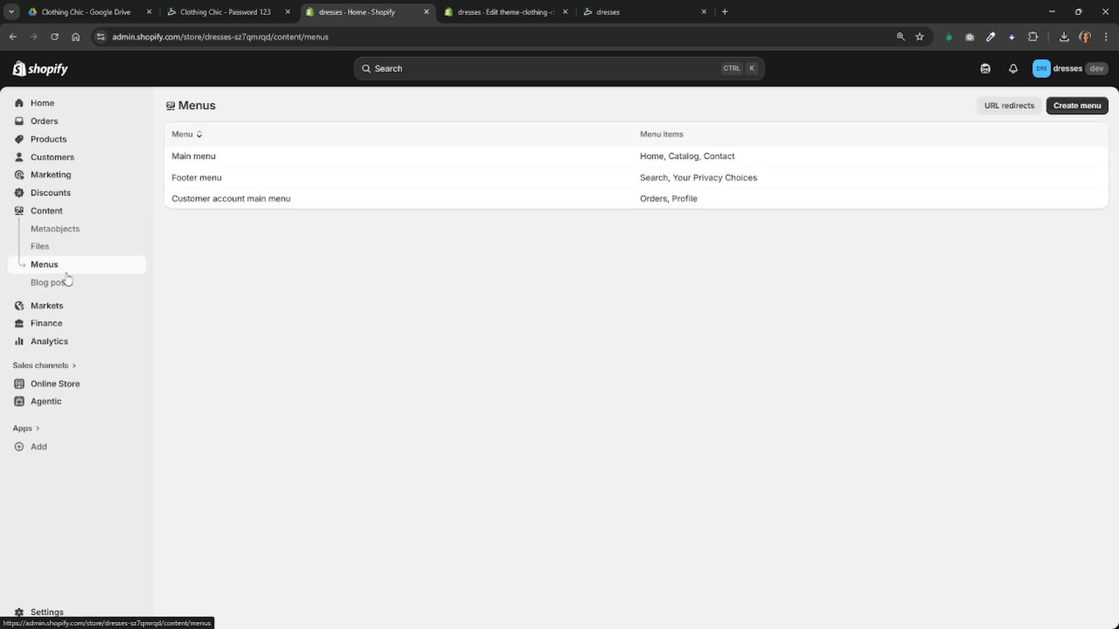
left_click(205, 158)
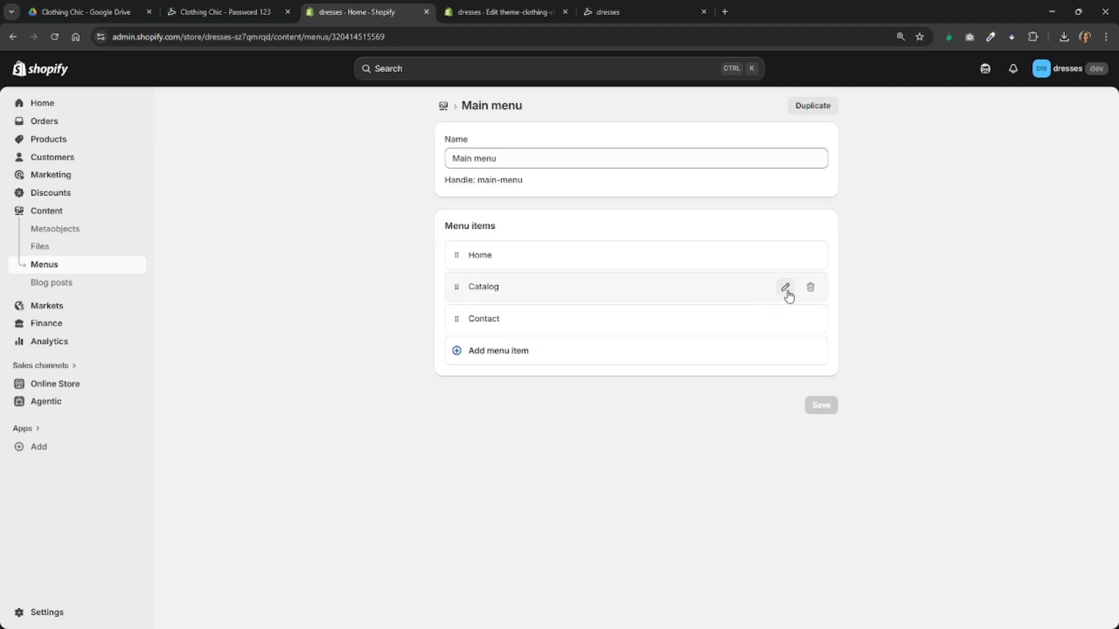
Rename the Catalog item in the main menu as Products.
left_click(785, 288)
left_click_drag(536, 305, 374, 306)
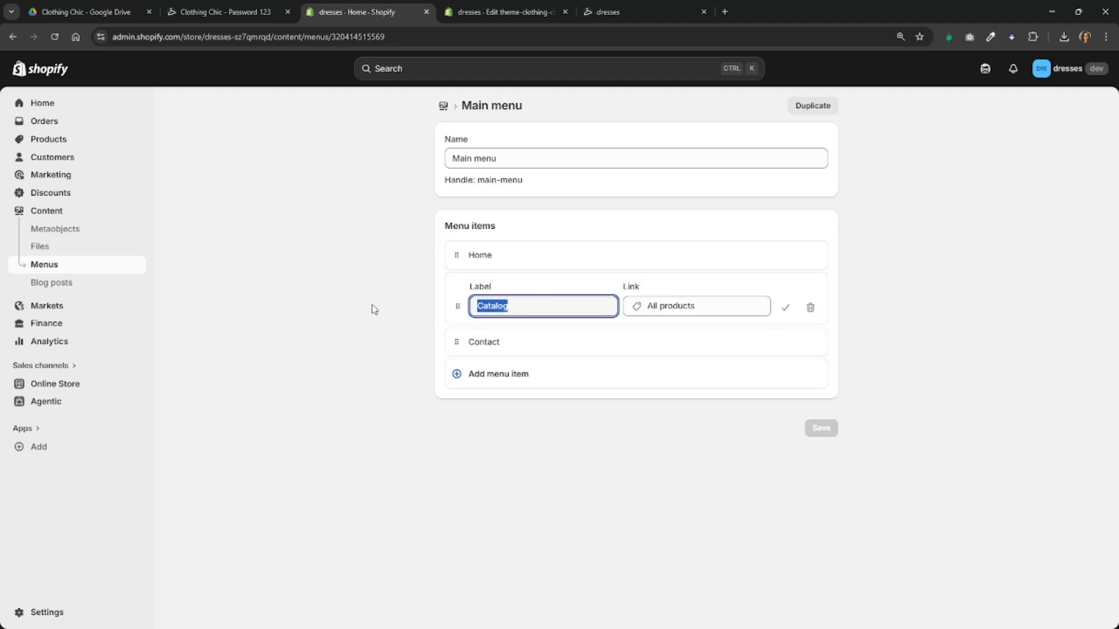
type("Produ")
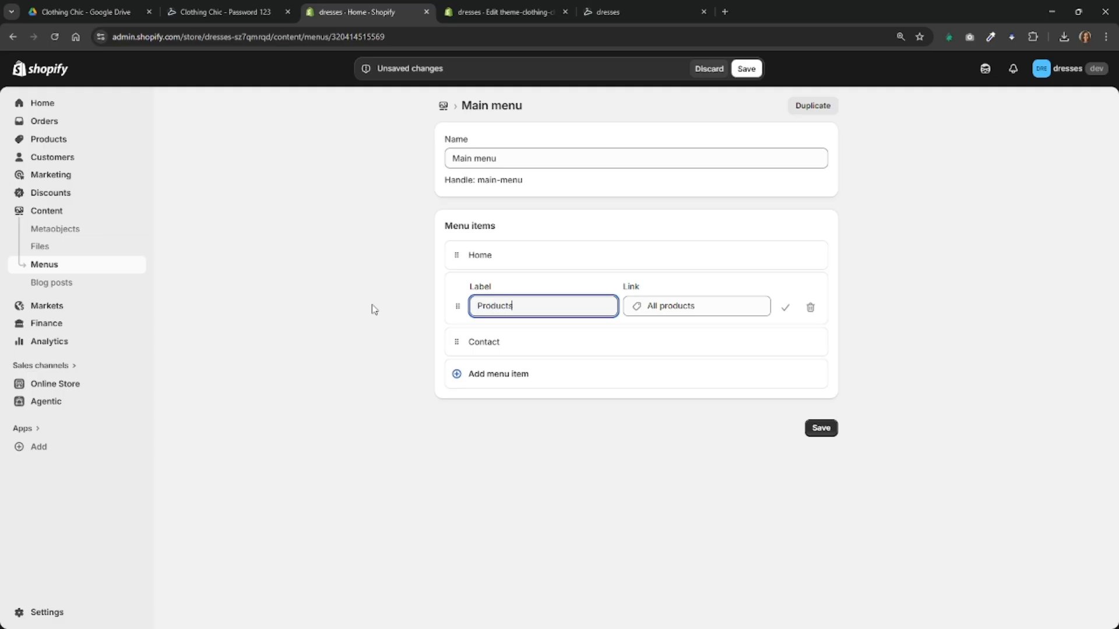
type("cts")
left_click(780, 308)
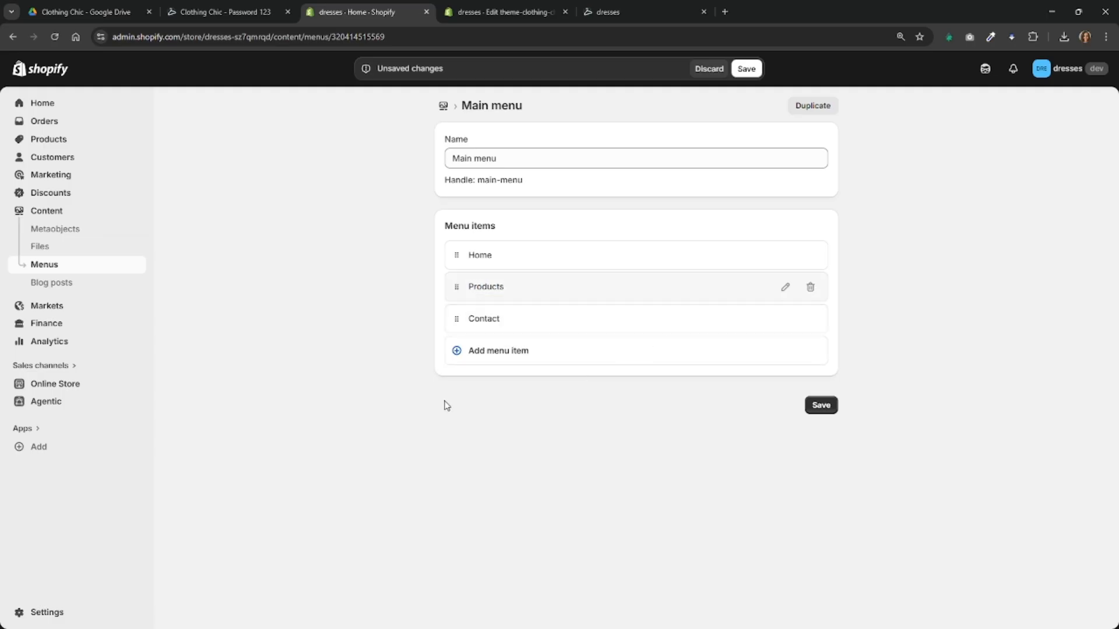
Add a New Products menu item linked to the New Products collection and nest it under Products.
left_click(518, 356)
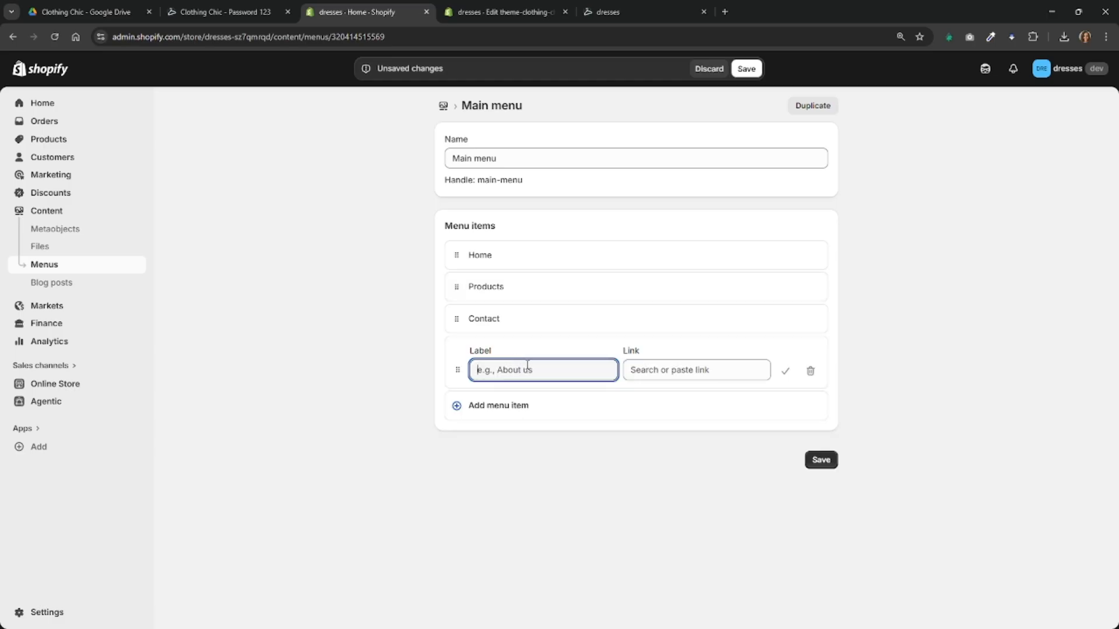
type("New Products")
key("Tab")
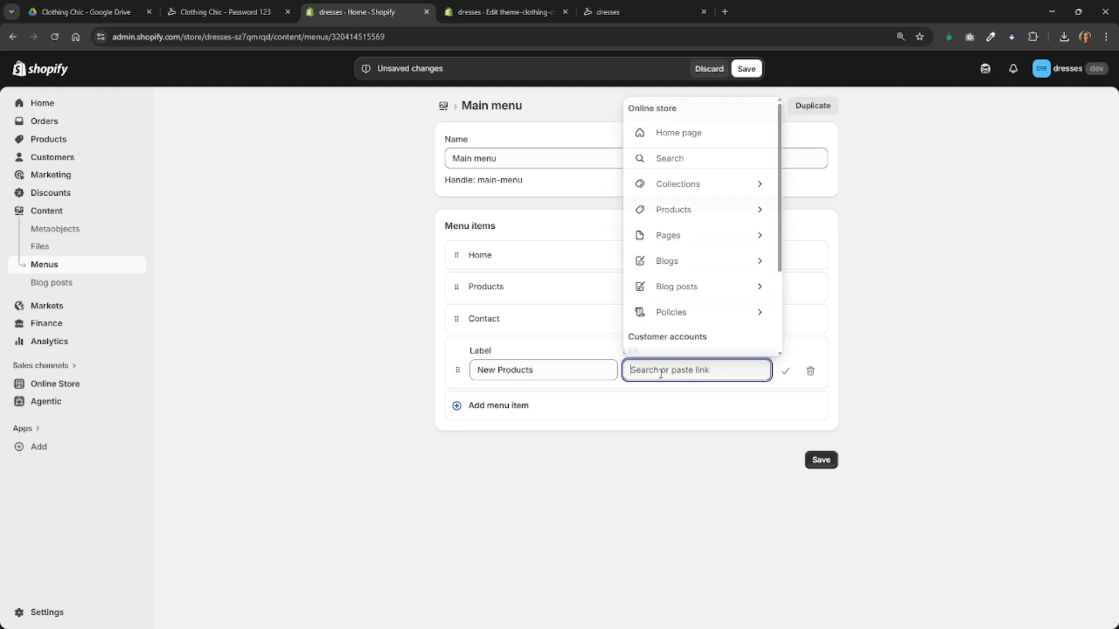
left_click(698, 197)
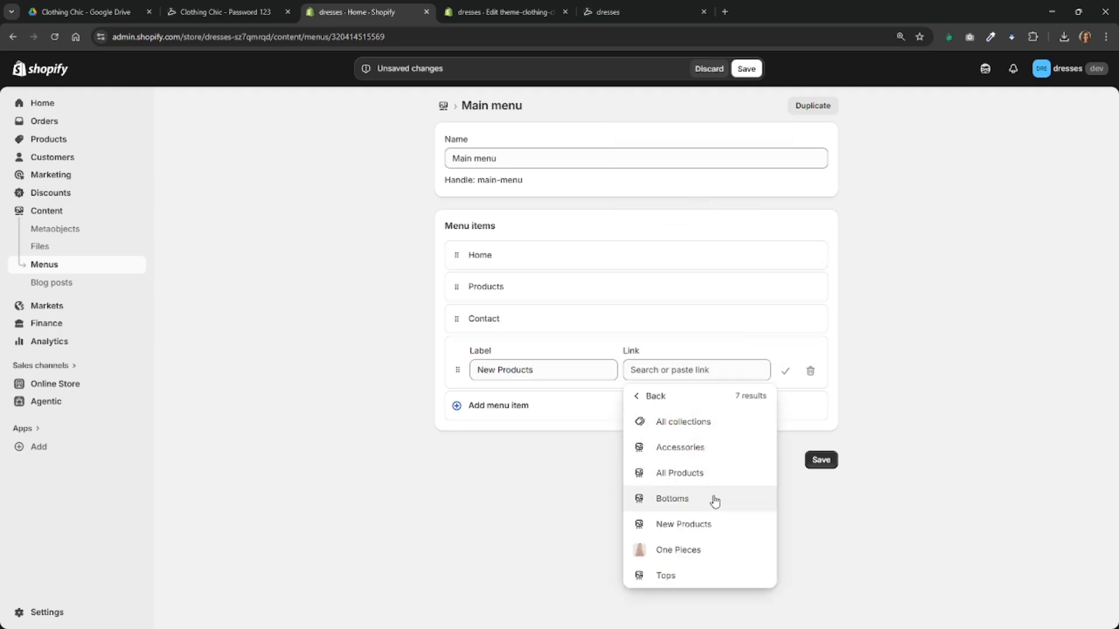
left_click(676, 526)
left_click(785, 371)
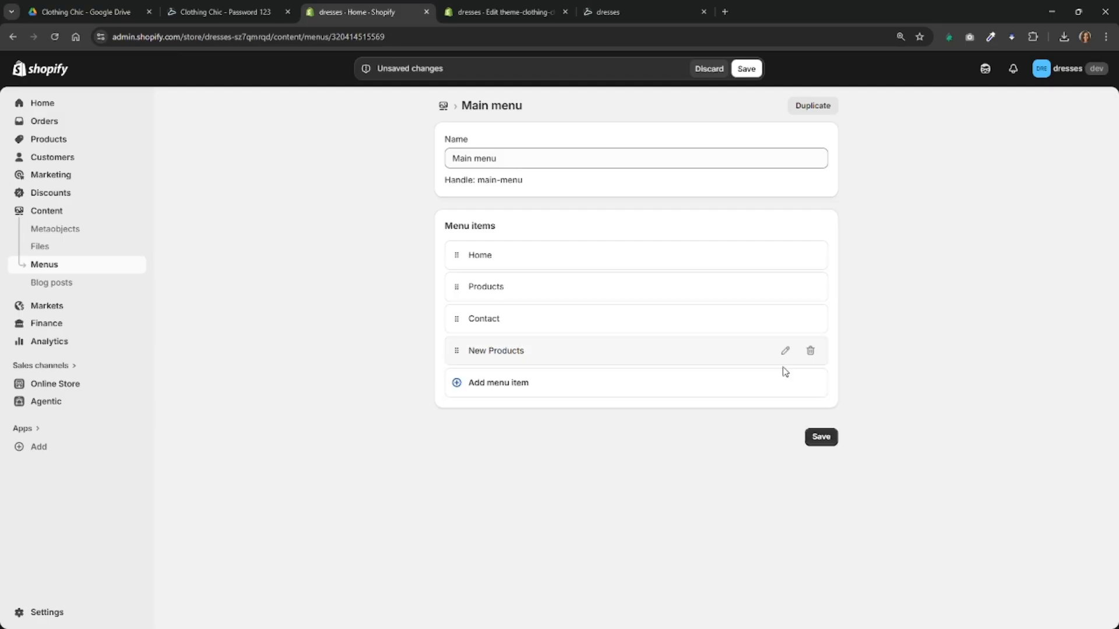
left_click_drag(458, 357, 529, 295)
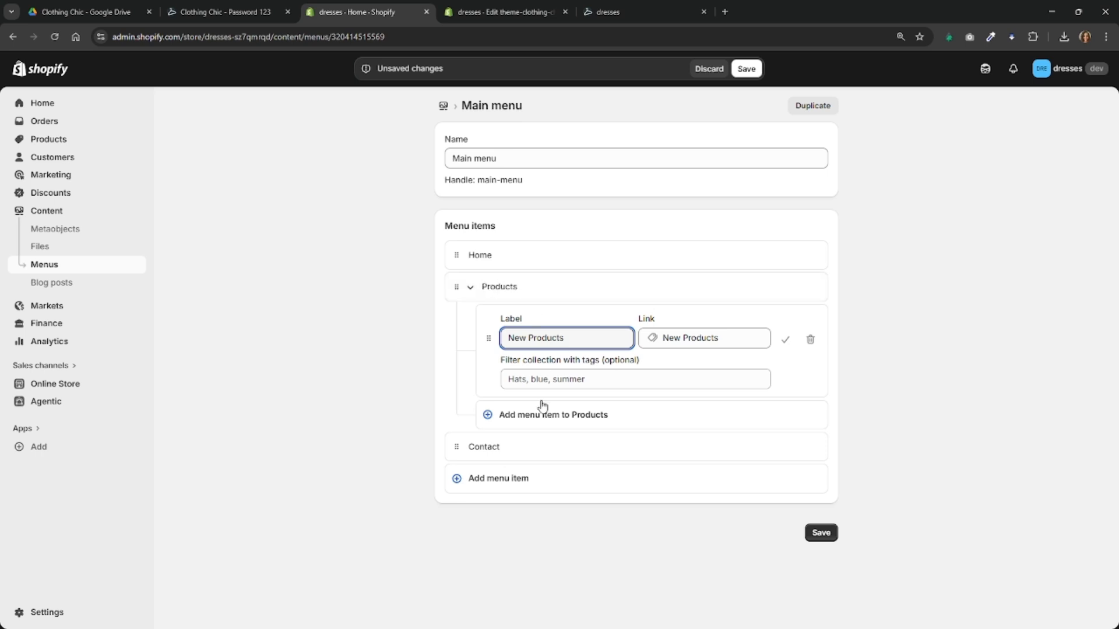
left_click(785, 342)
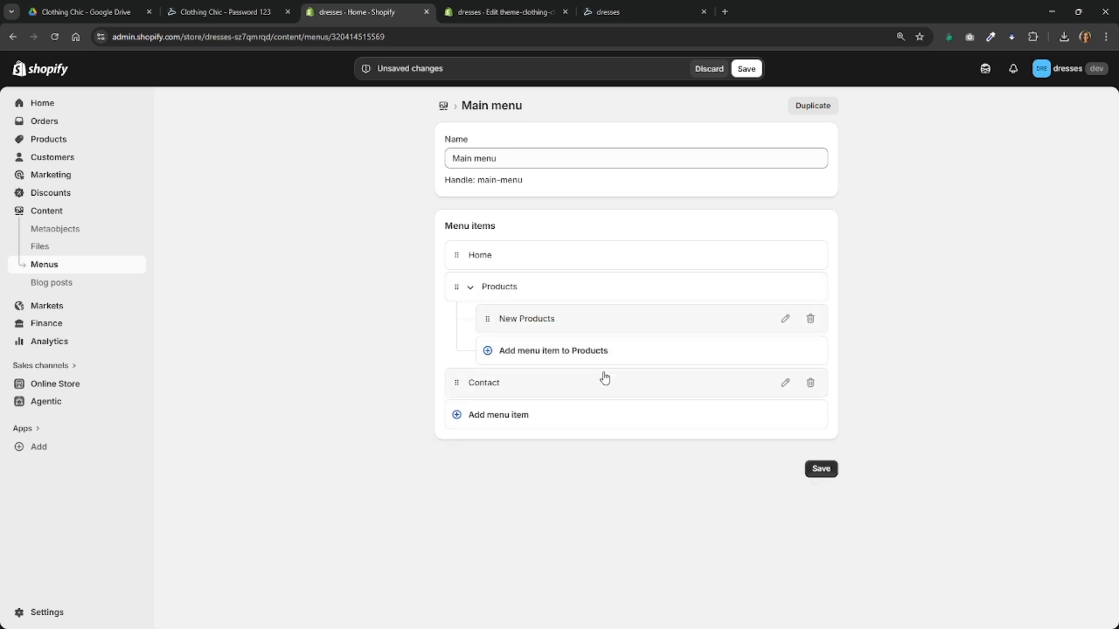
Add a Tops submenu item under Products, linked to the Tops collection.
left_click(546, 353)
type("Top")
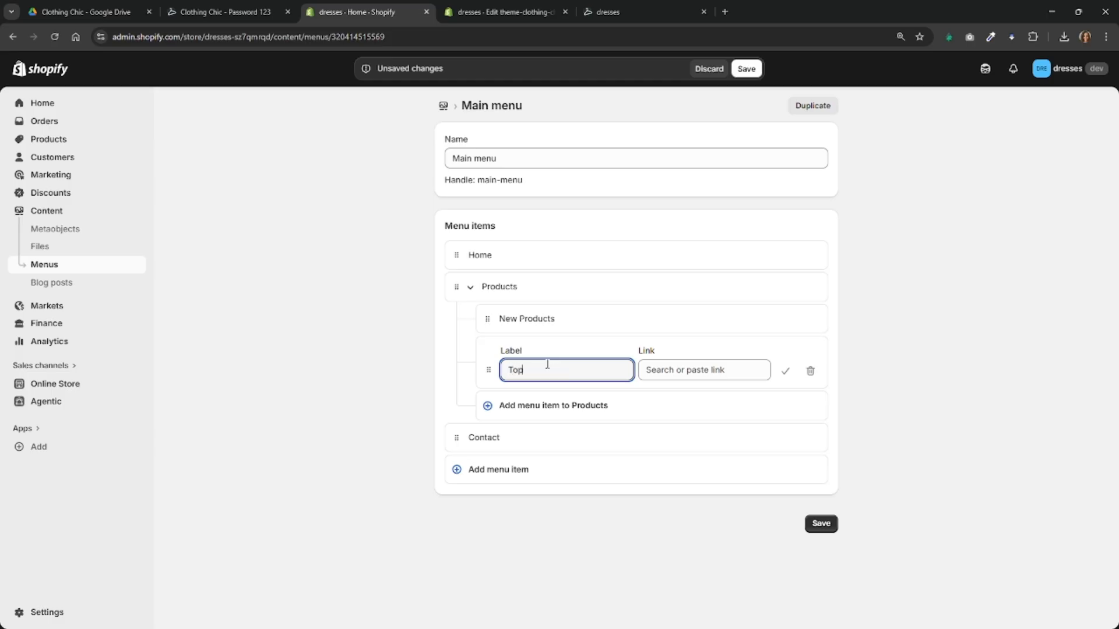
type("s")
left_click(646, 368)
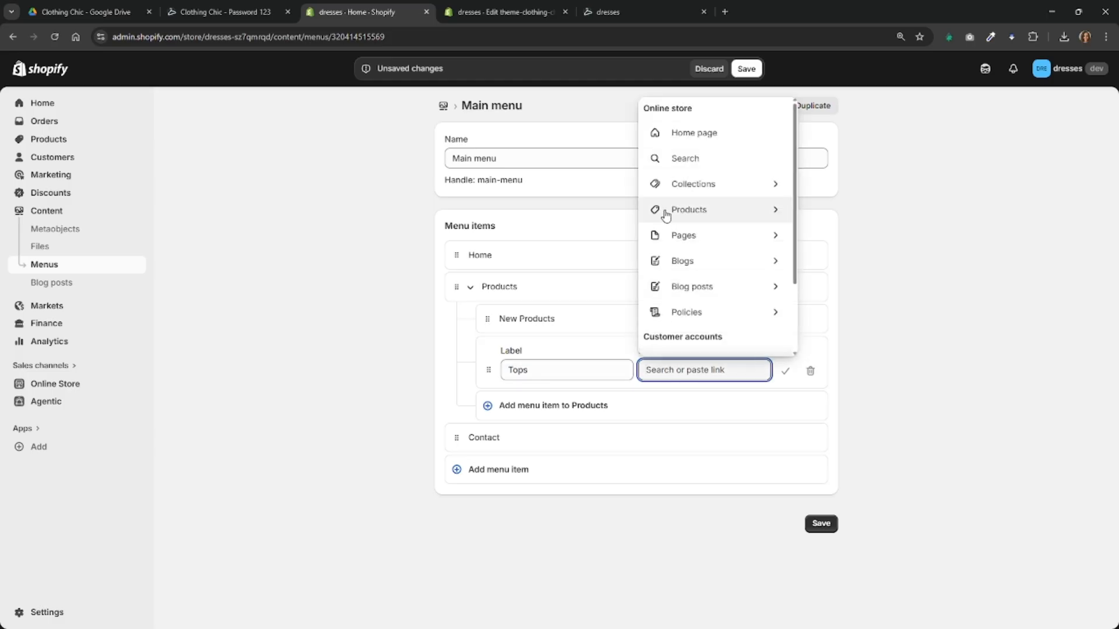
left_click(684, 185)
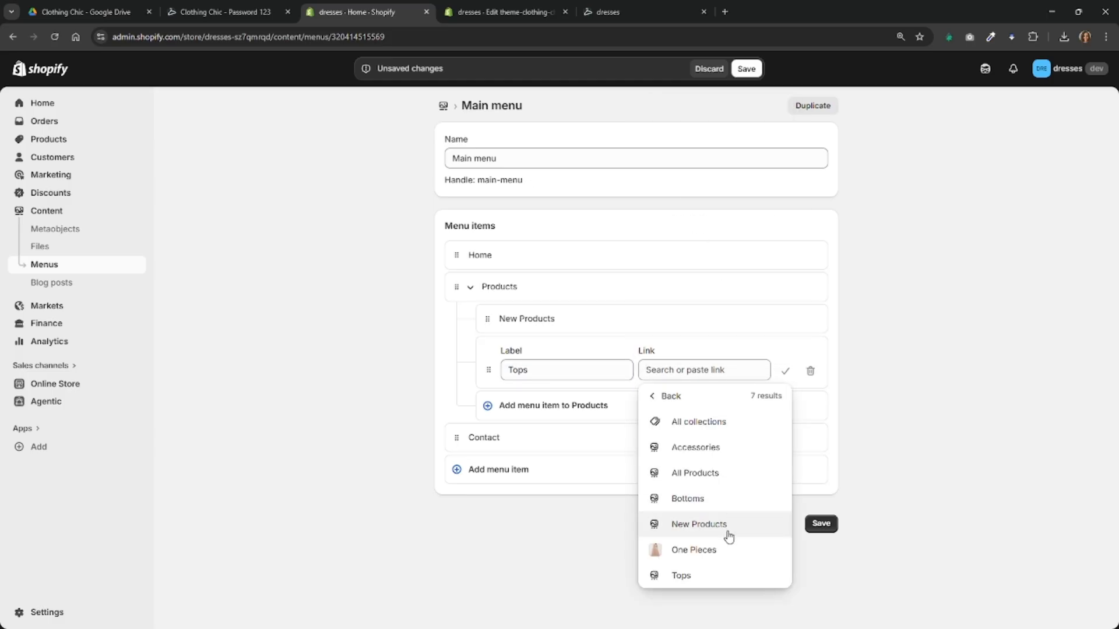
left_click(696, 577)
left_click(784, 371)
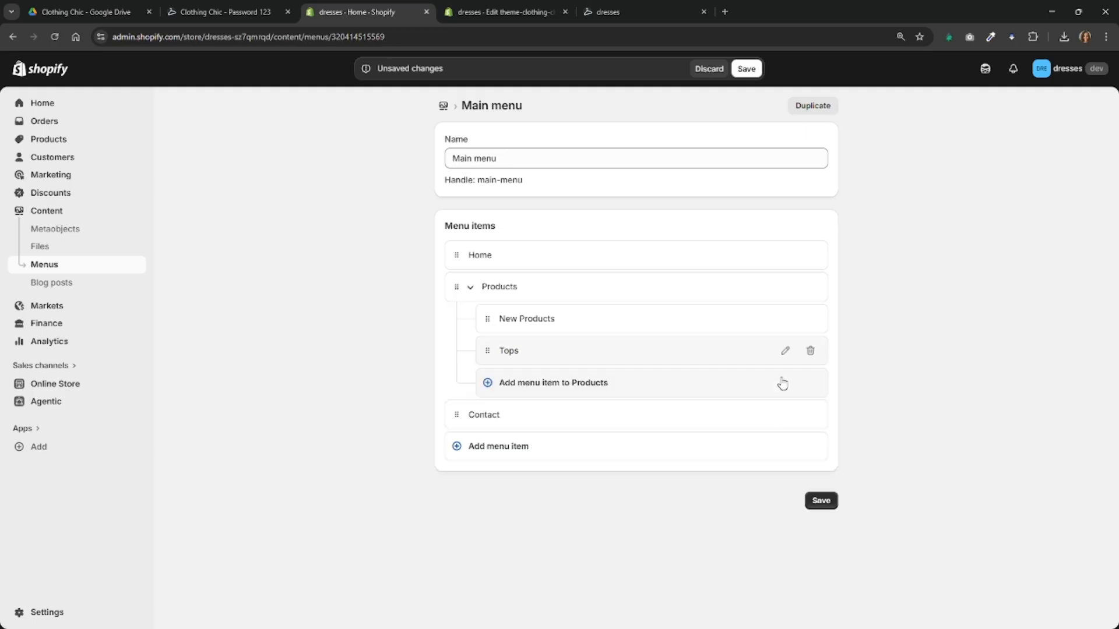
Add All Products, Accessories, Bottoms and One Pieces under Products, order them with All Products first and Tops last, and save the menu.
left_click(557, 384)
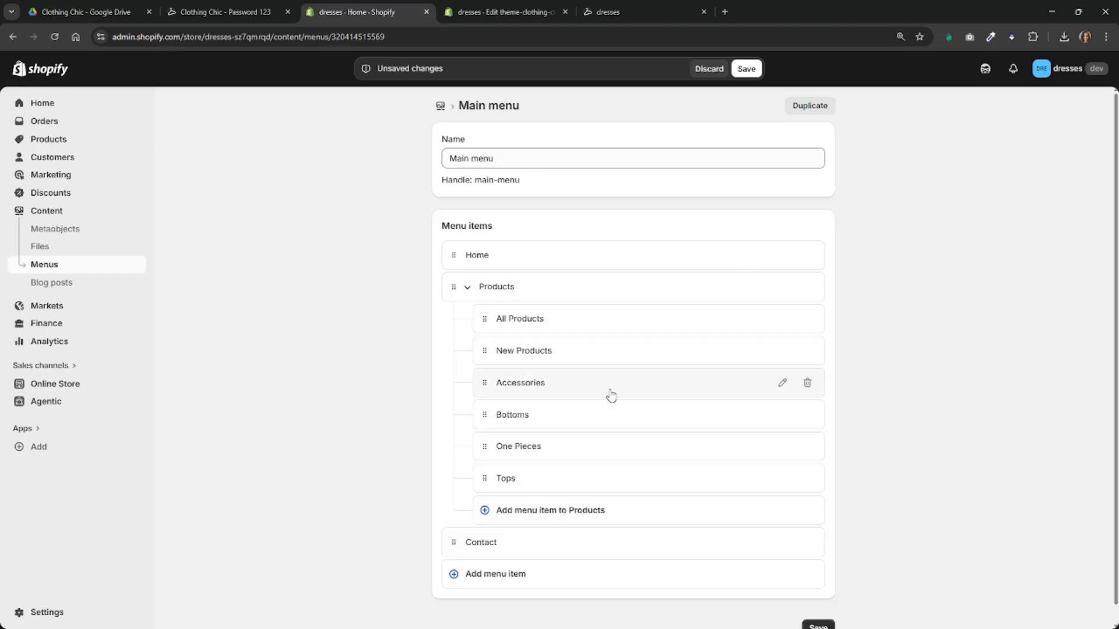
left_click(747, 68)
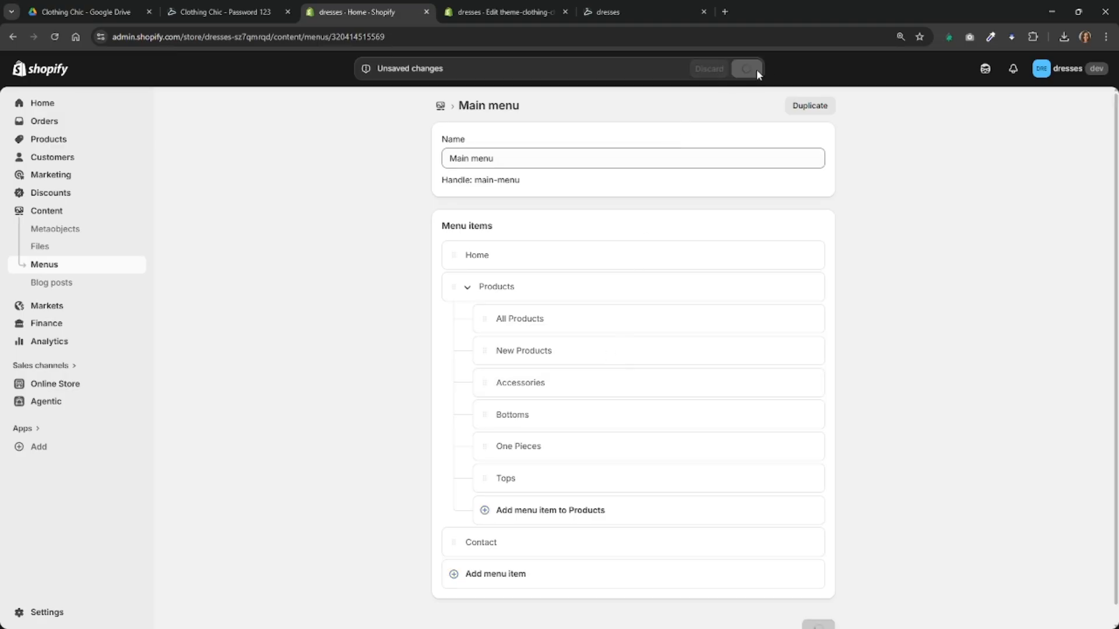
Reload the live dresses storefront, check the Products dropdown by opening Accessories, and return to the home page.
left_click(605, 10)
left_click(51, 38)
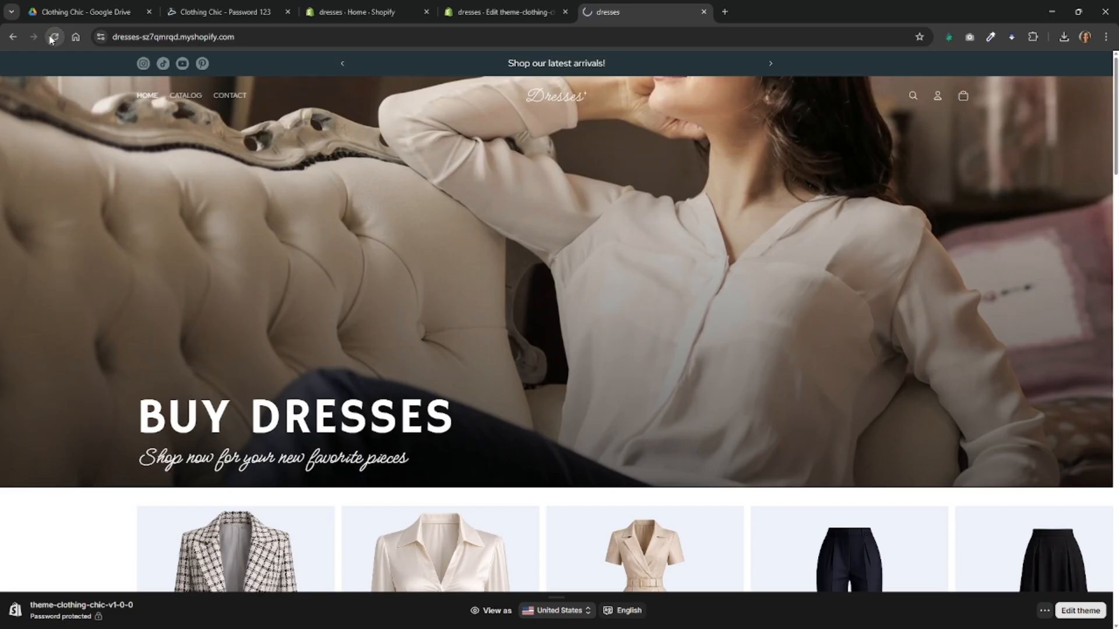
mouse_move(181, 110)
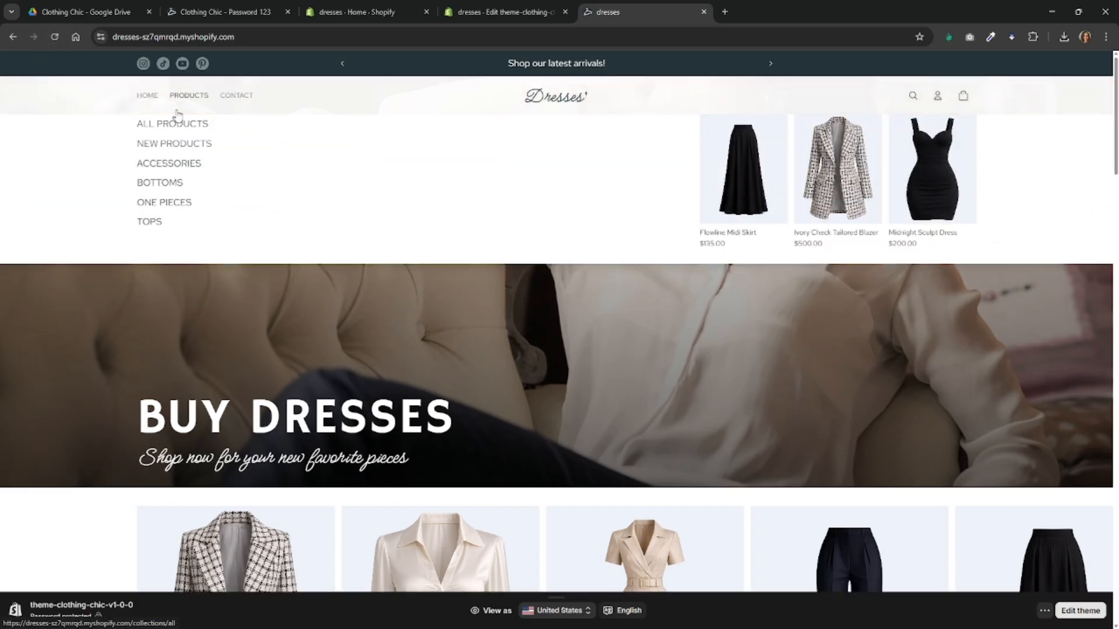
left_click(169, 163)
left_click(135, 70)
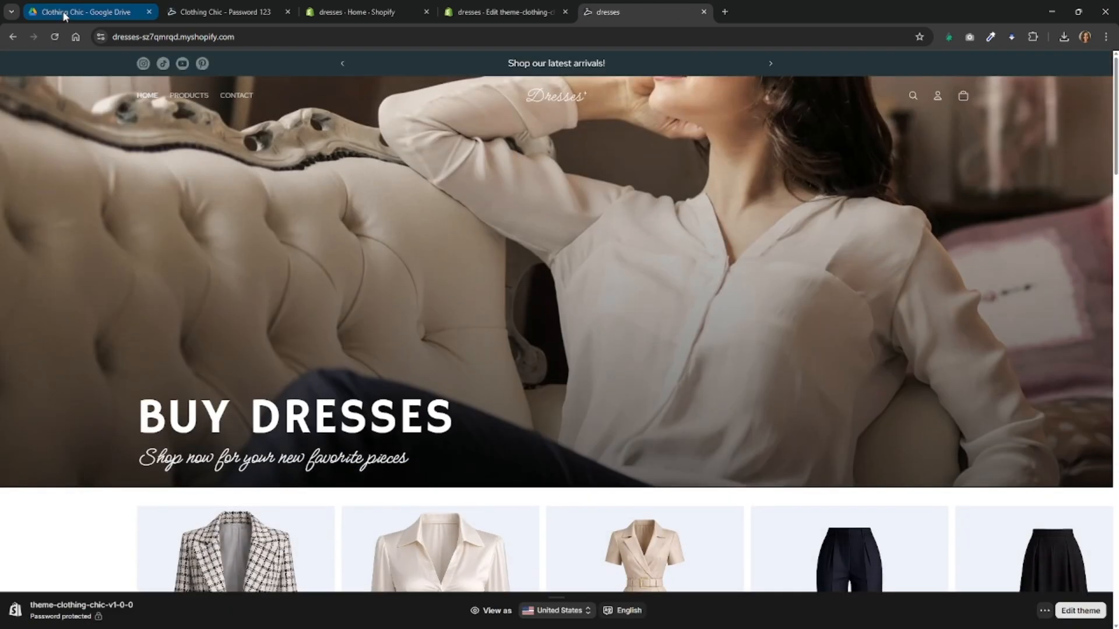
Switch to the Clothing Chic Google Drive tab and go back to the theme's thank-you PDF.
left_click(82, 11)
left_click(12, 36)
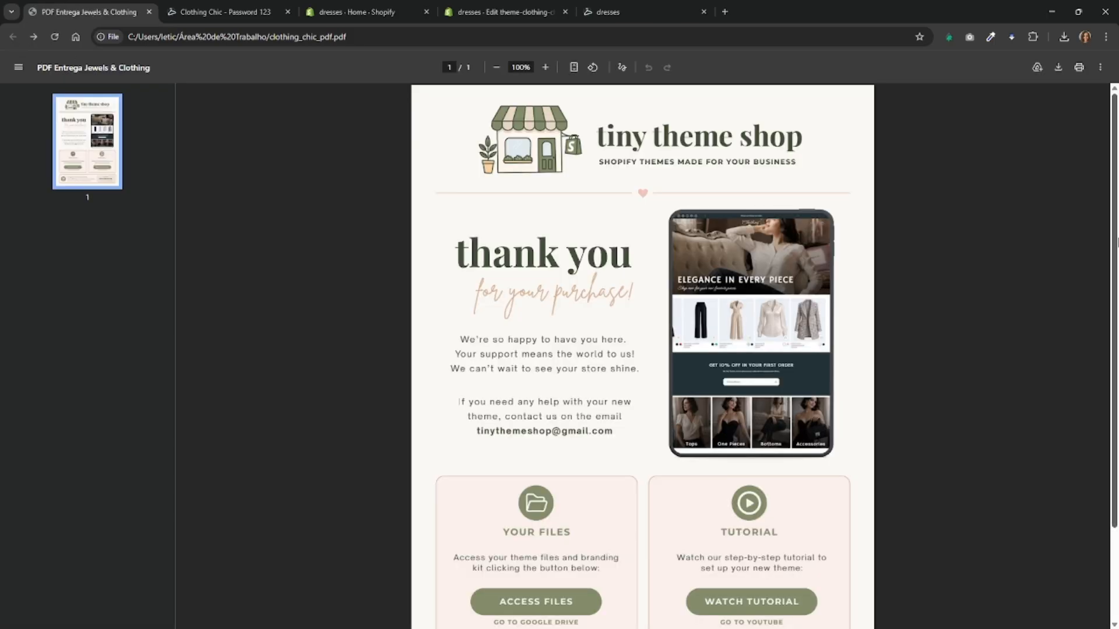